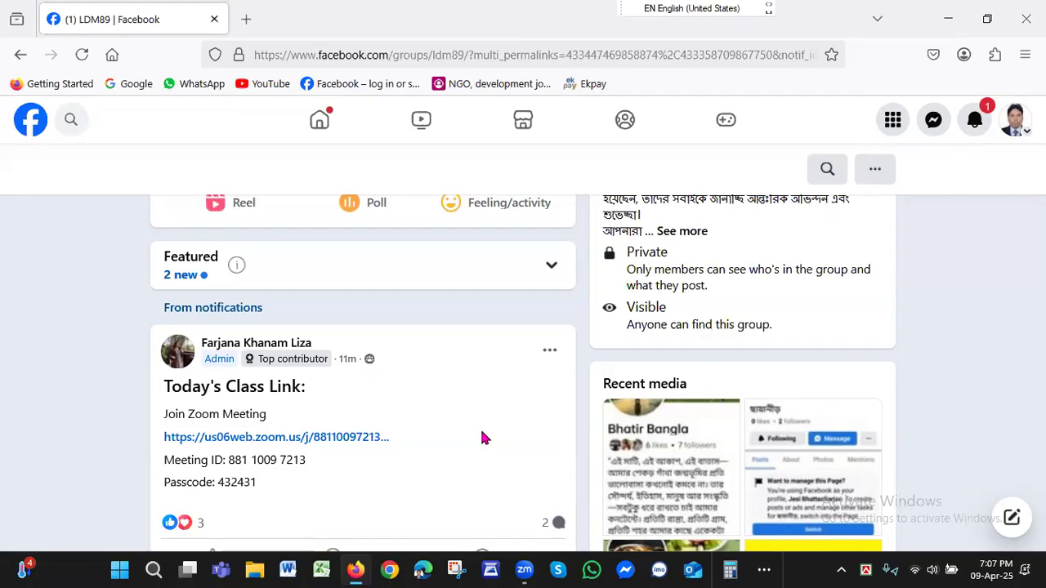
Open business.facebook.com/overview in a new browser tab and dismiss the Meta Business Suite mobile app promotion.
click(246, 18)
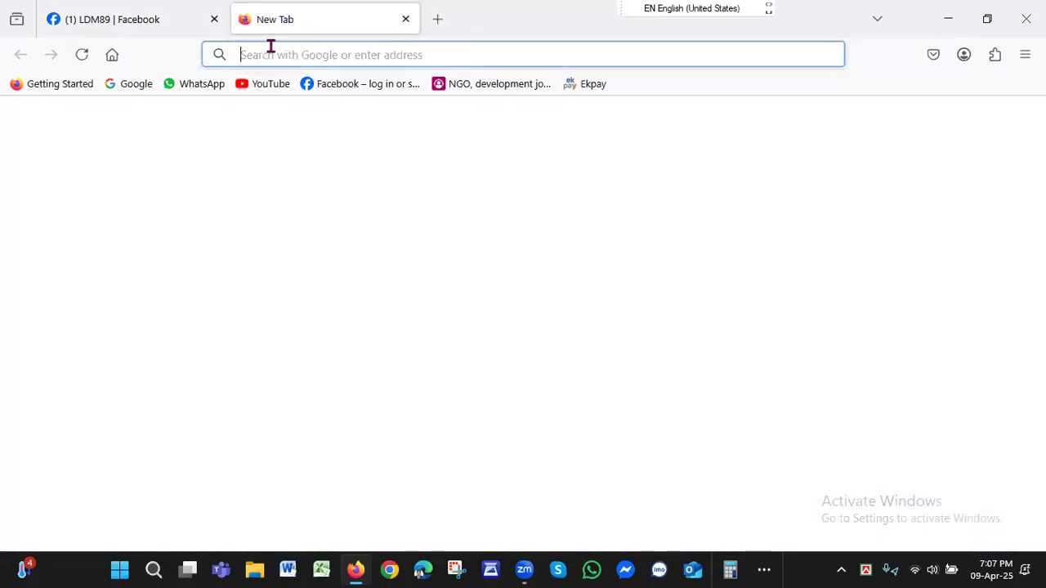
text(b)
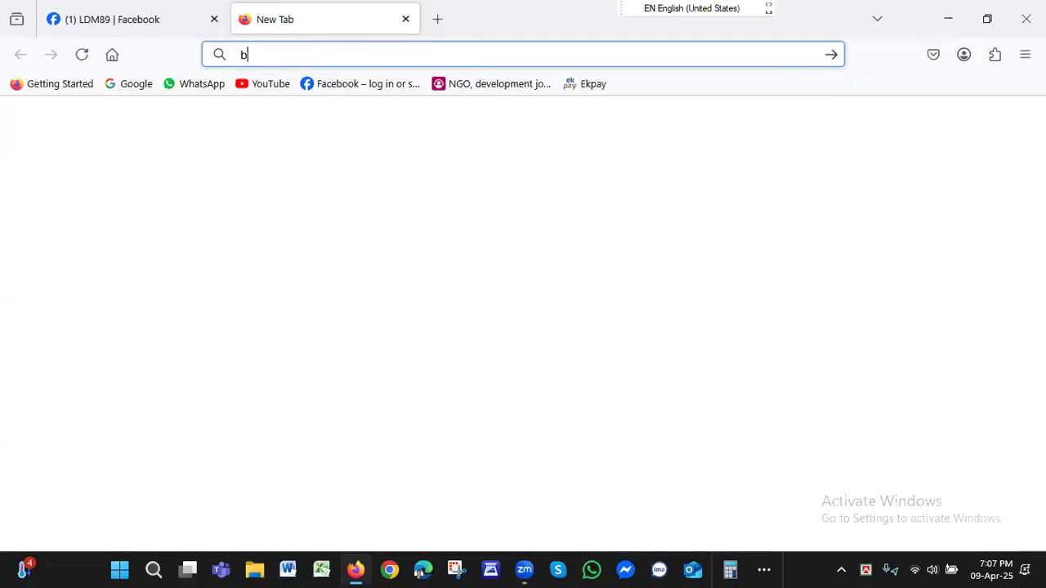
text(usine)
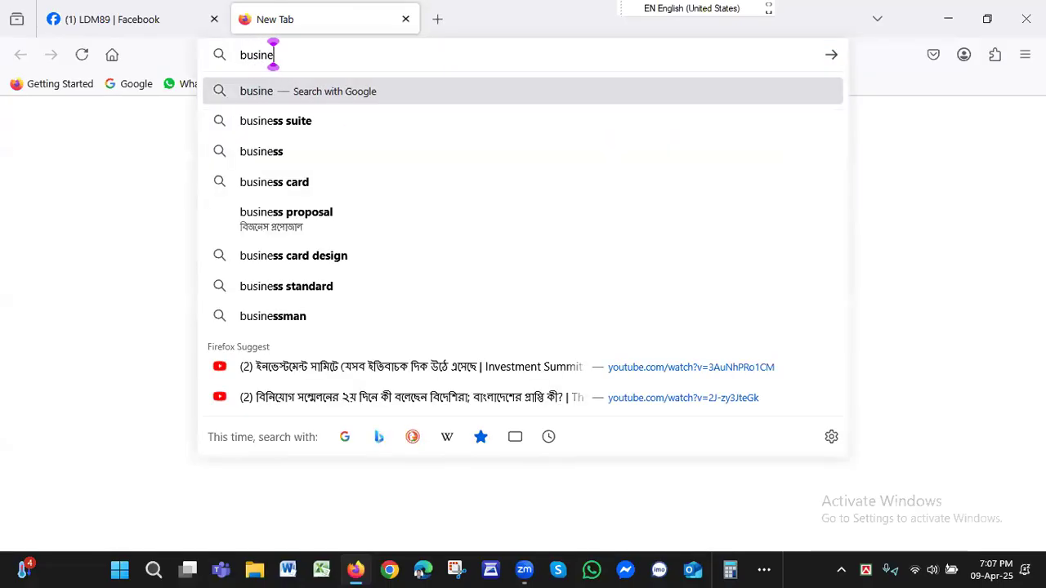
text(ss.fac)
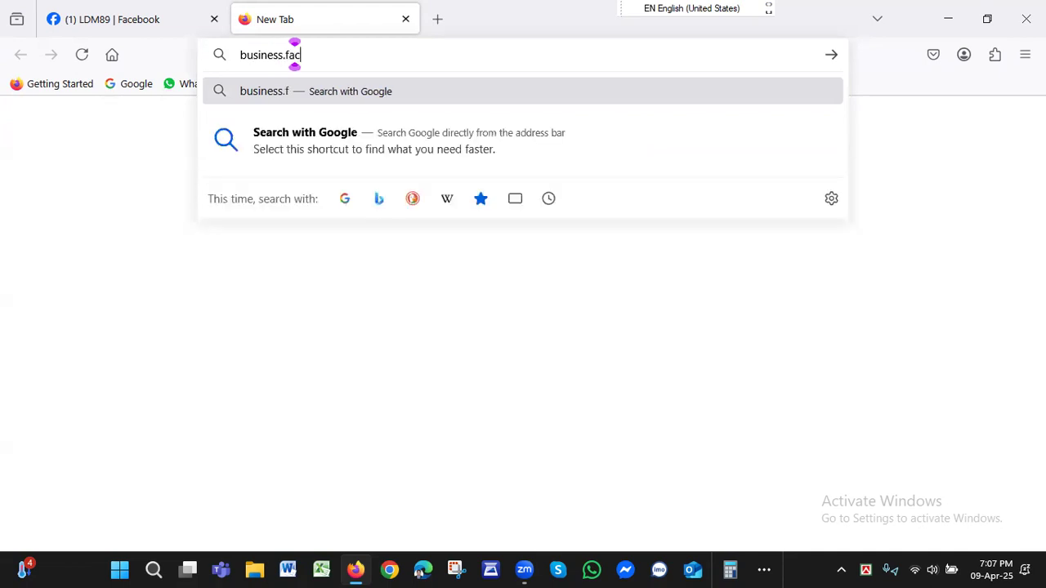
text(eboo)
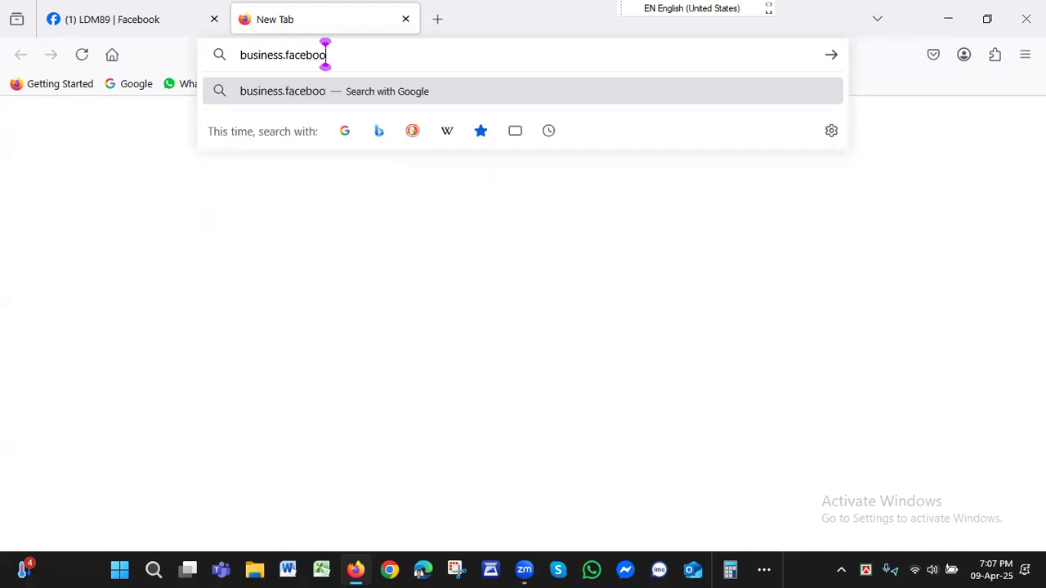
text(k.com)
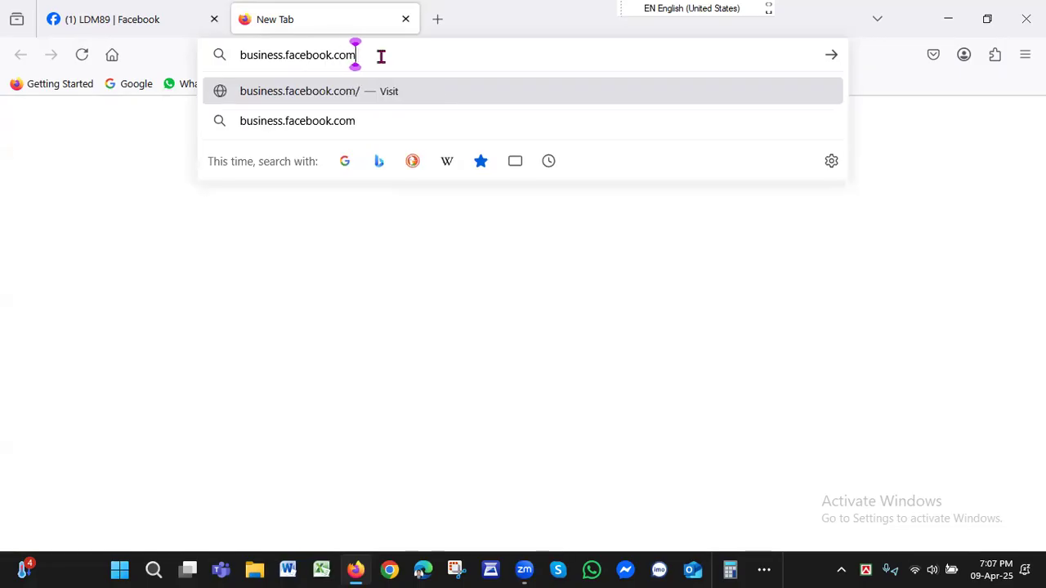
text(/ov)
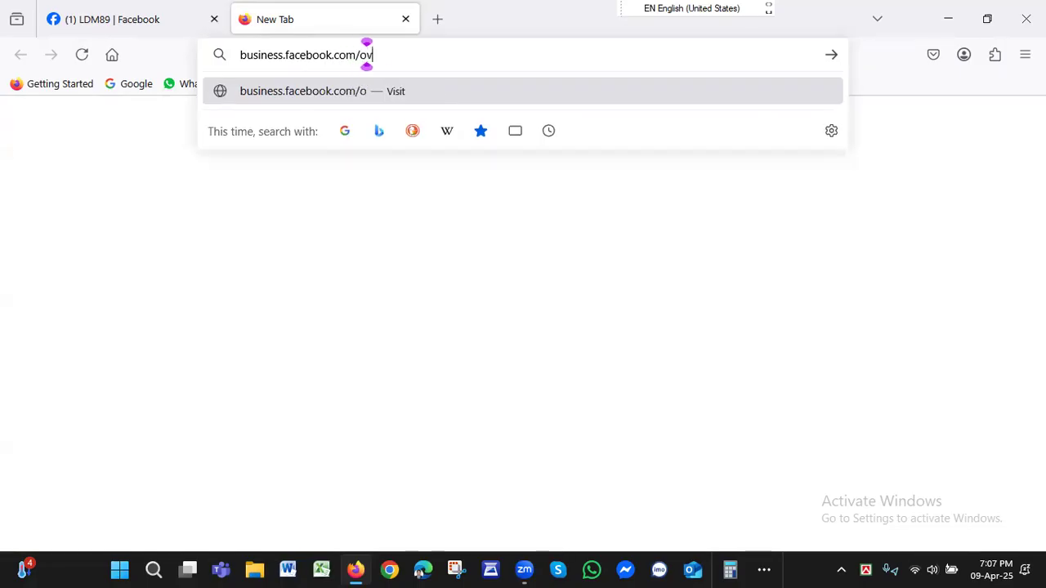
text(erview)
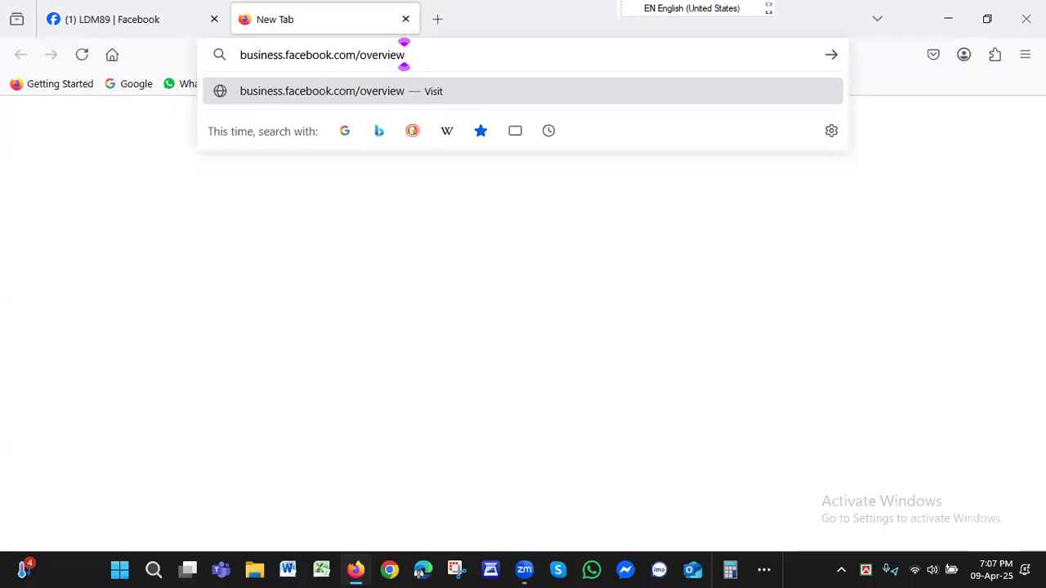
key(Return)
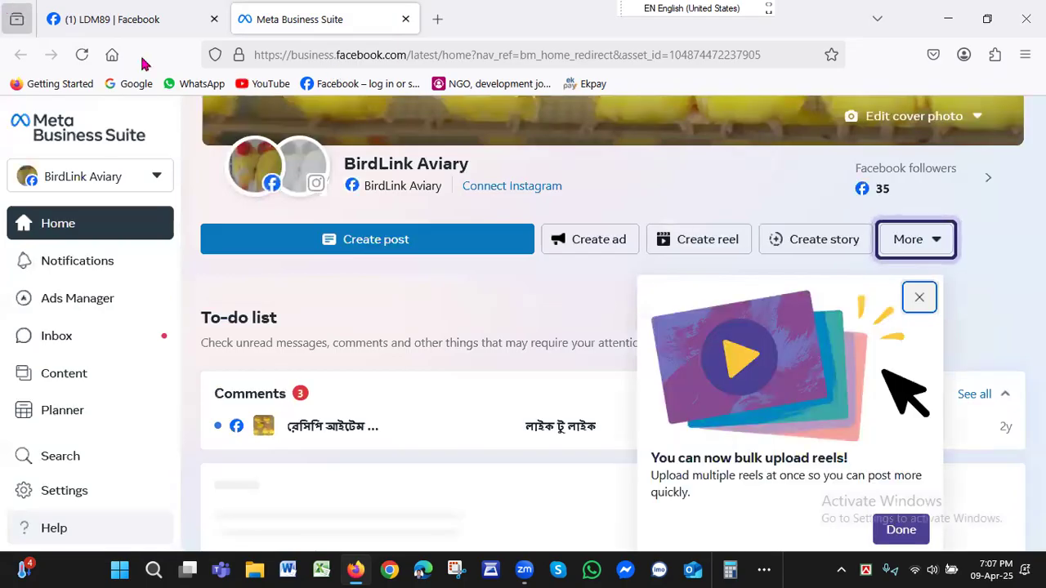
click(157, 180)
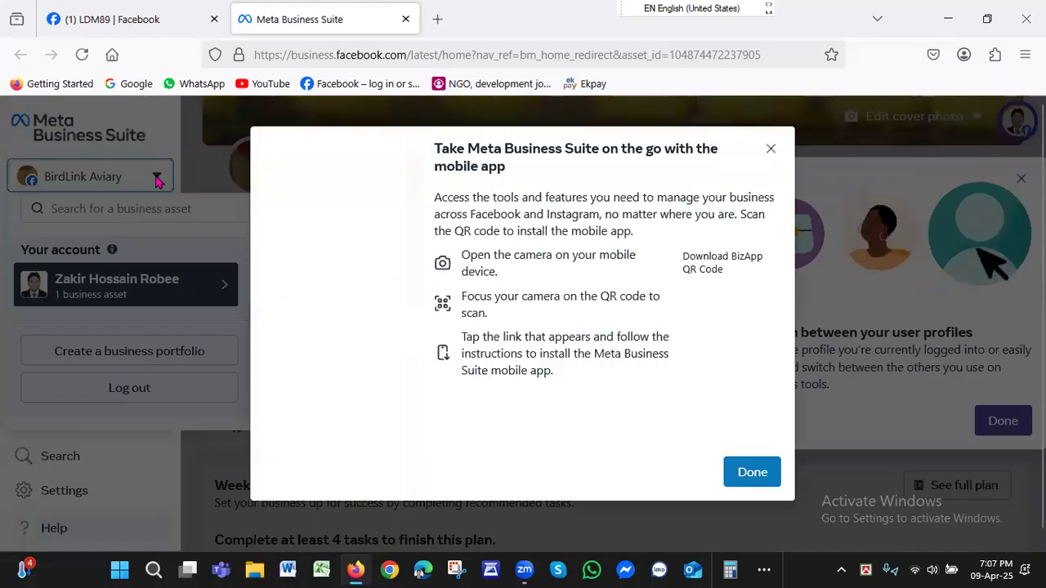
click(772, 151)
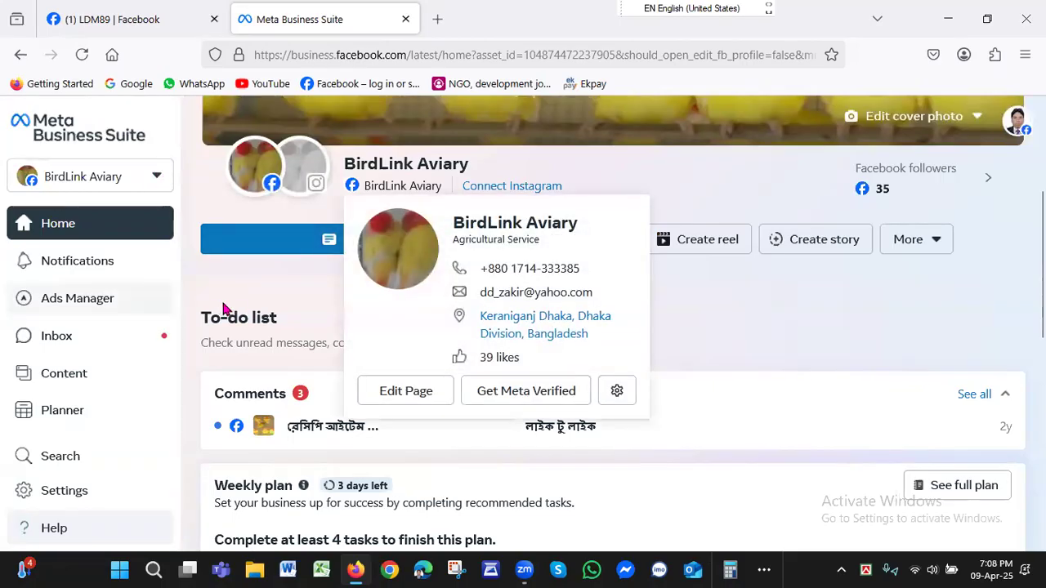
click(157, 179)
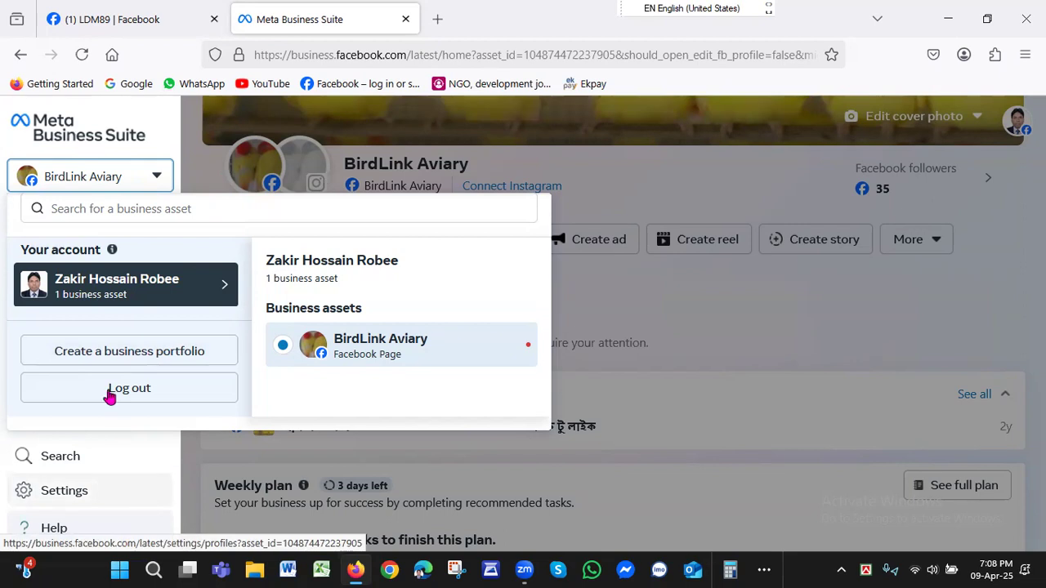
click(111, 353)
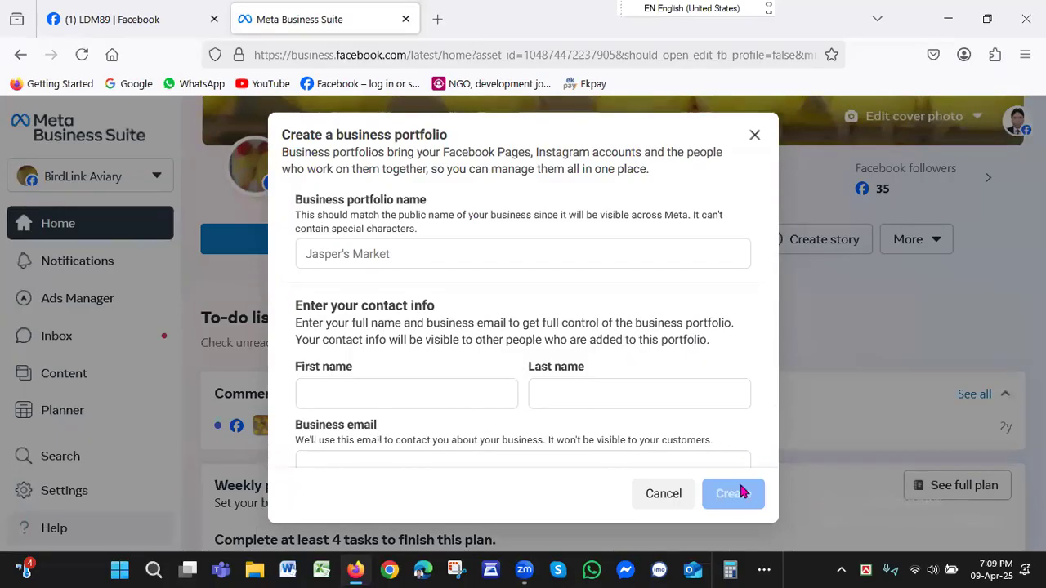
click(664, 494)
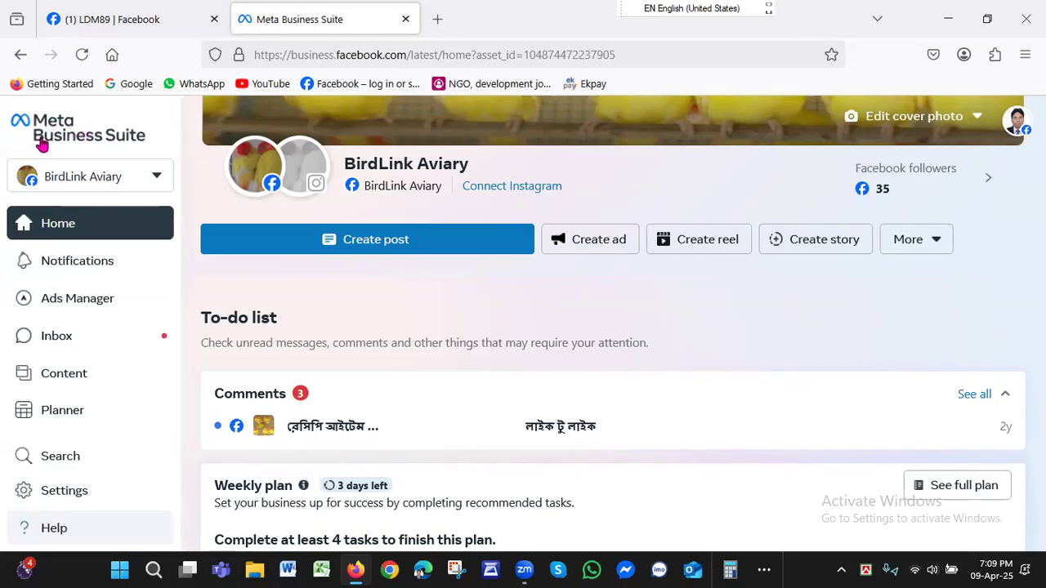
click(157, 181)
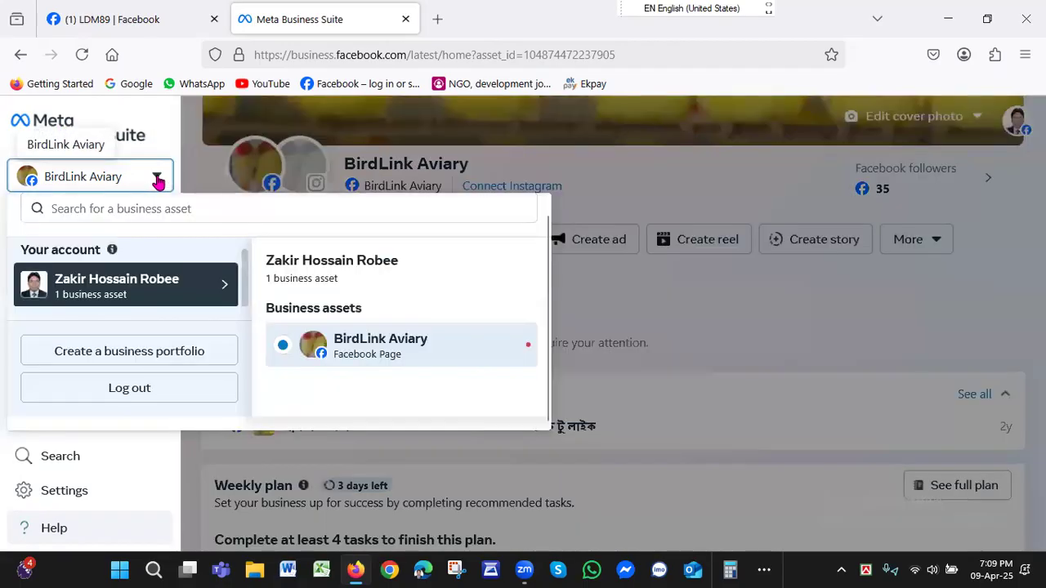
click(107, 353)
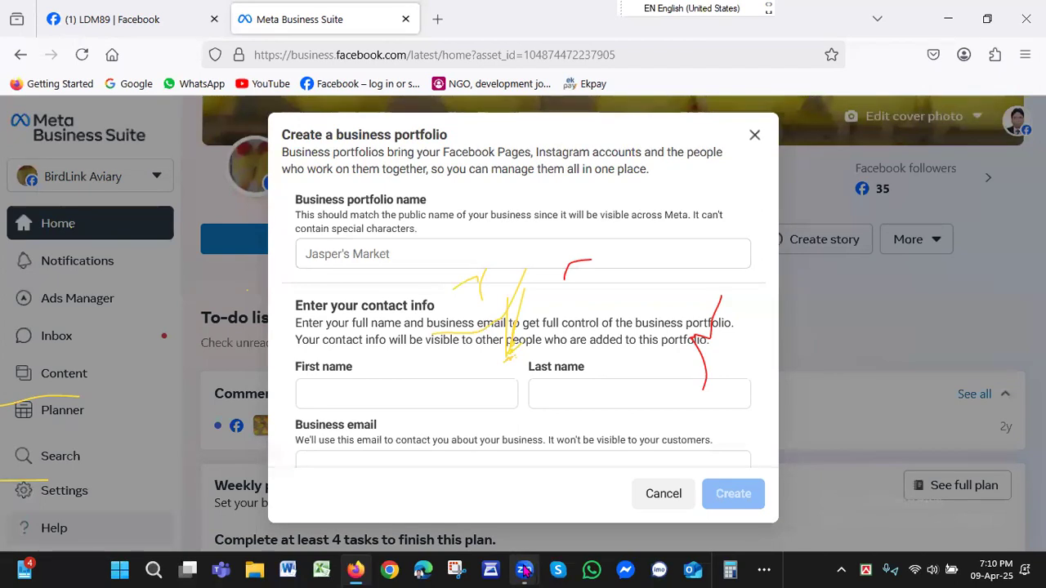
mouse_move(524, 570)
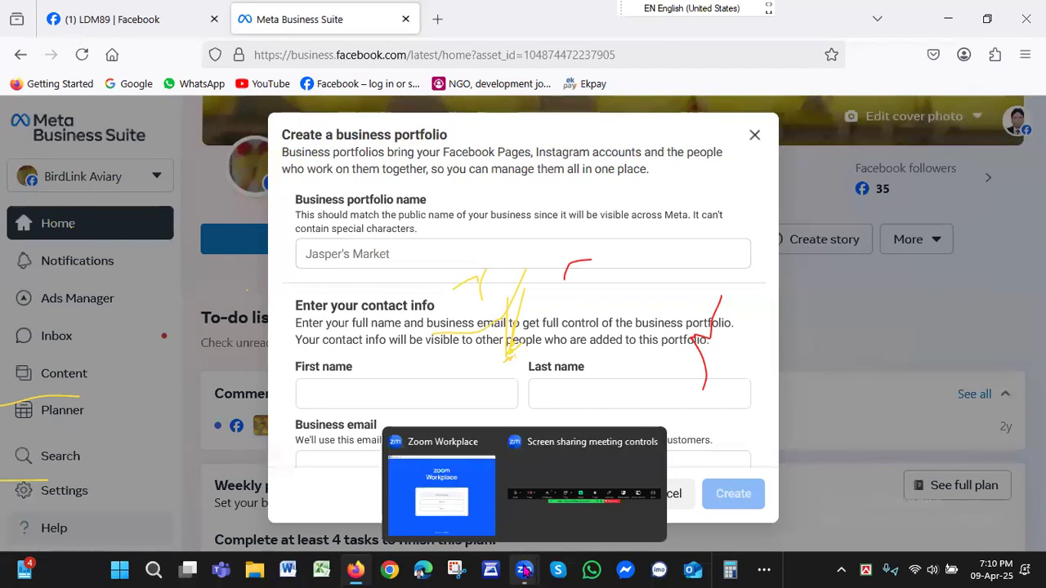
click(541, 502)
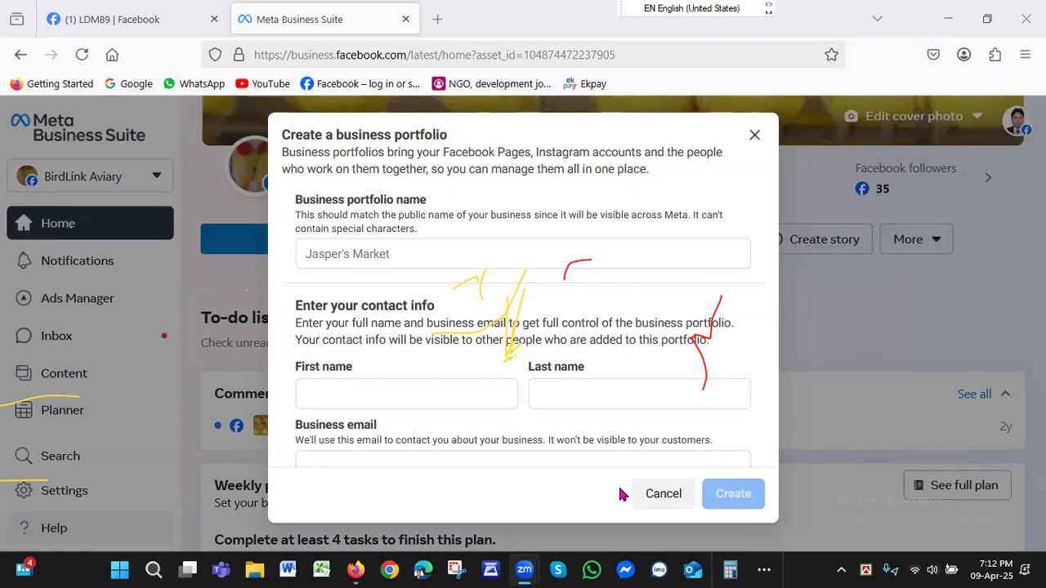
click(799, 504)
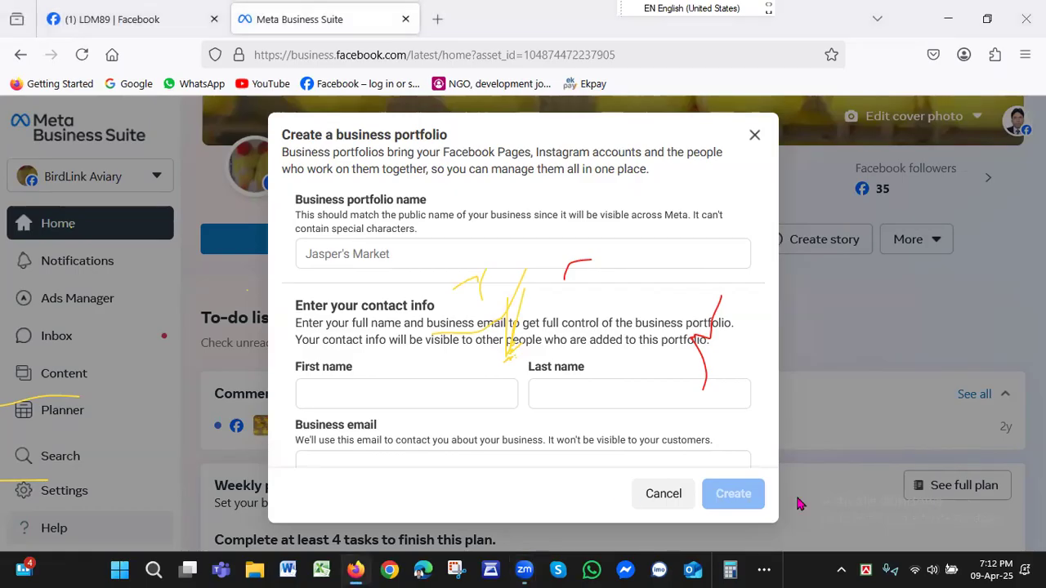
click(800, 504)
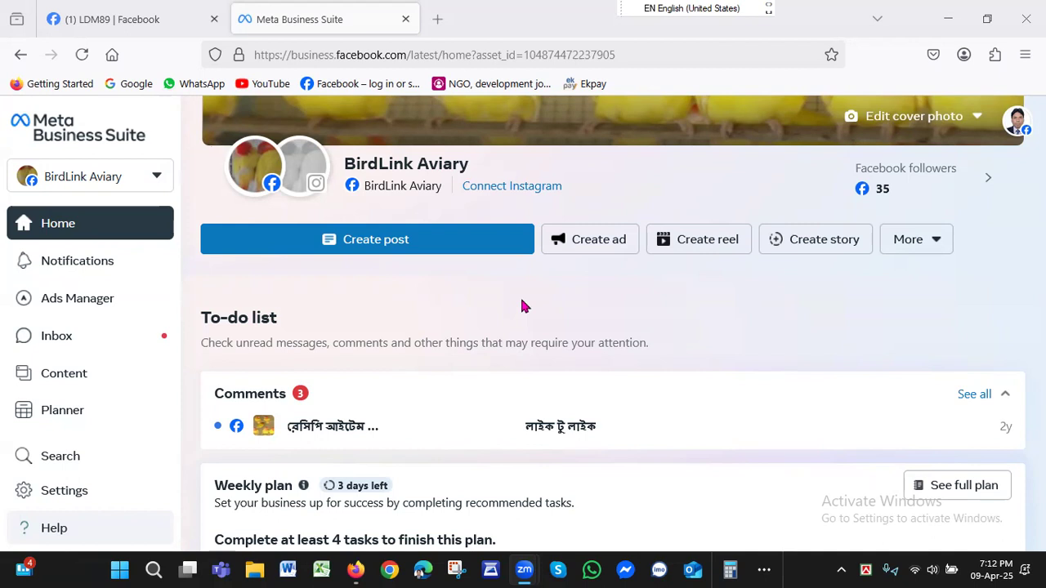
Start creating a business portfolio from the business account list and name it BirdLink Aviary.
click(158, 177)
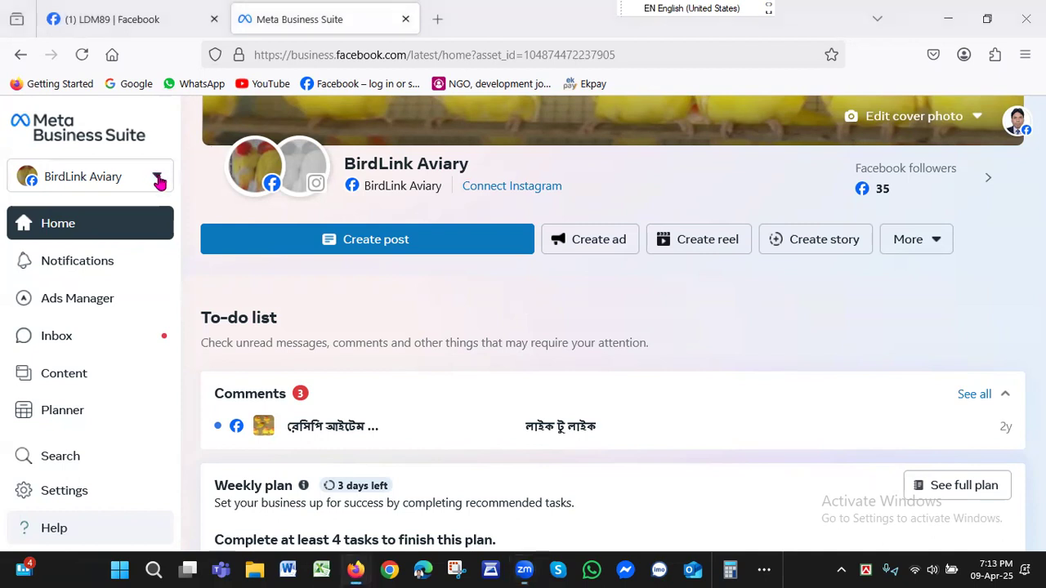
click(159, 180)
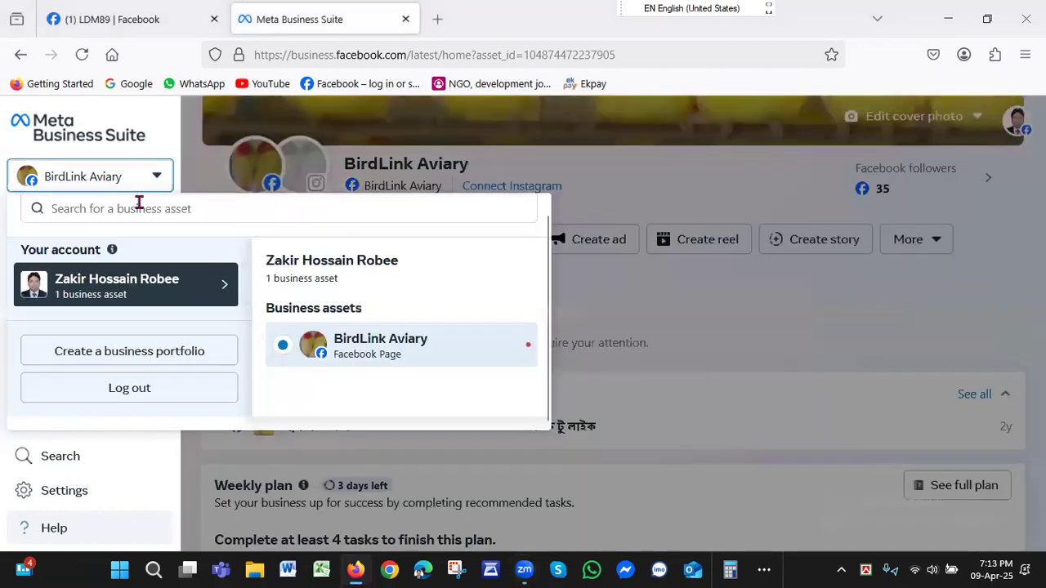
click(99, 357)
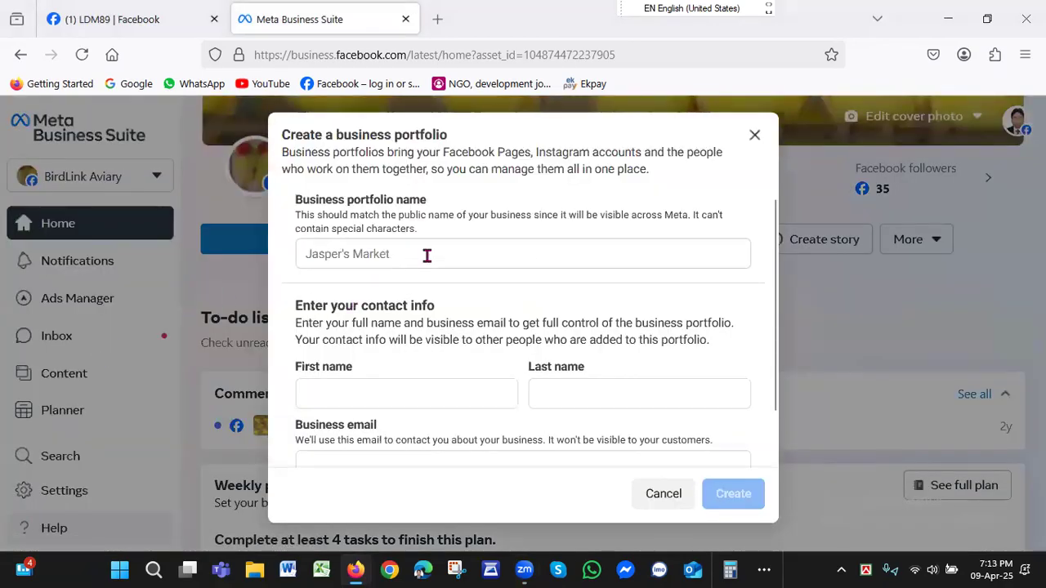
click(429, 253)
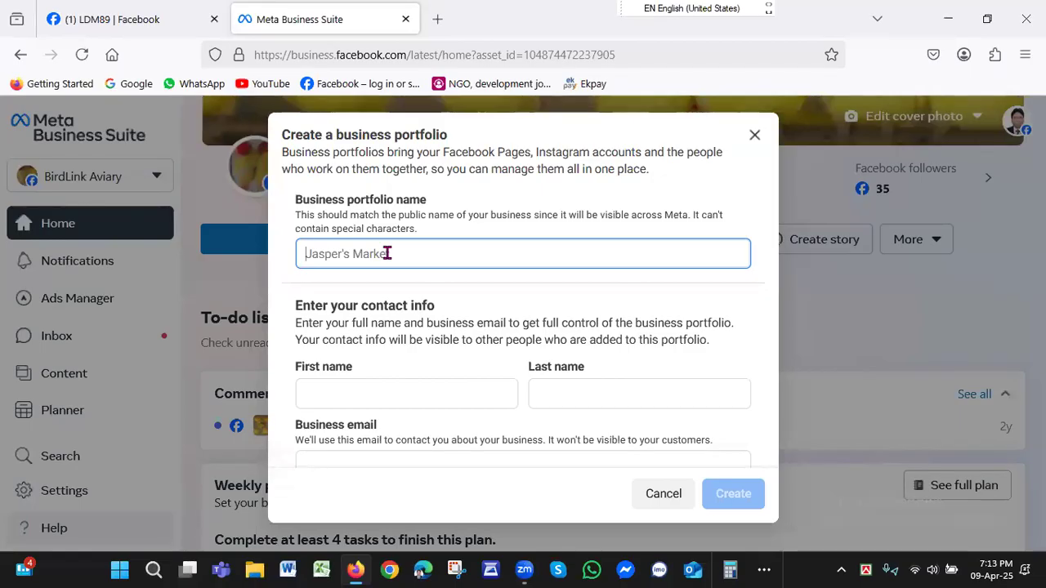
text(Bi)
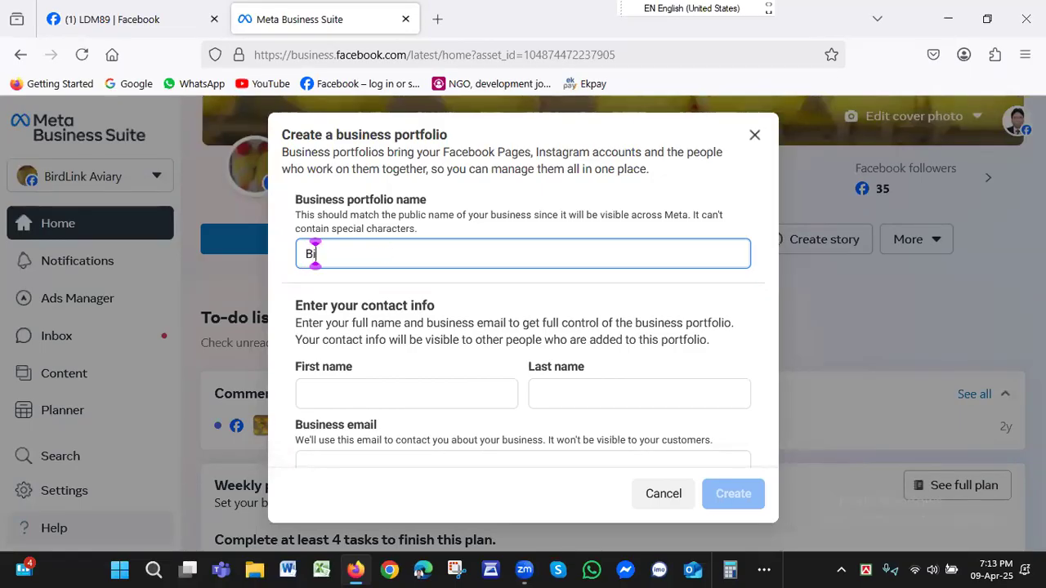
text(rd)
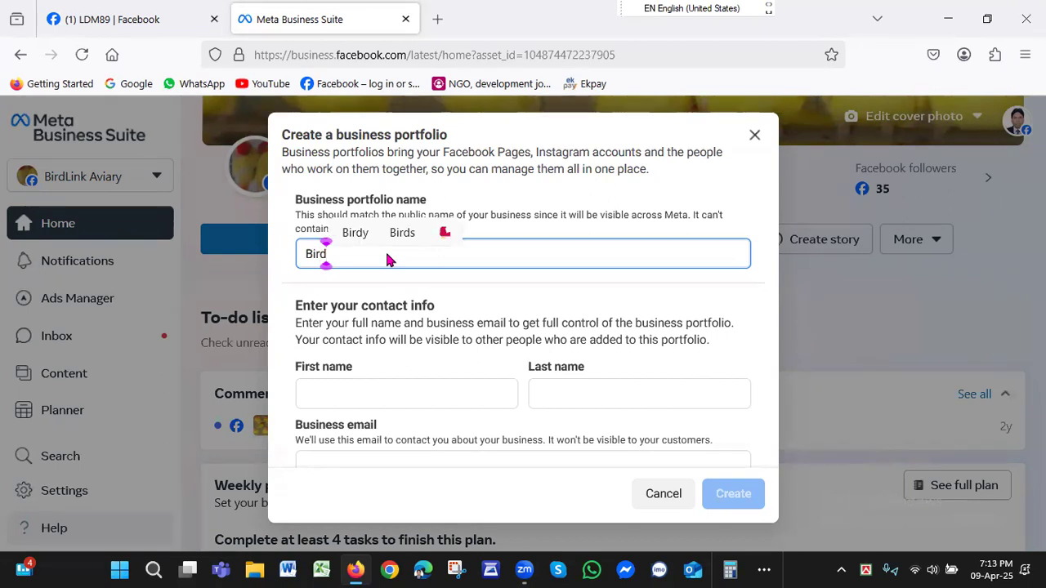
text(Link )
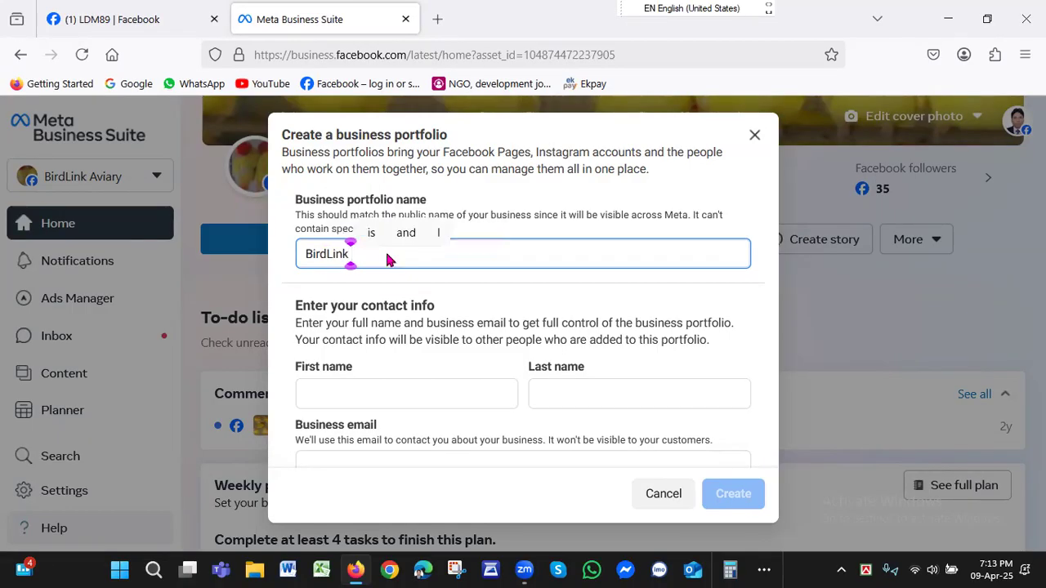
text(A)
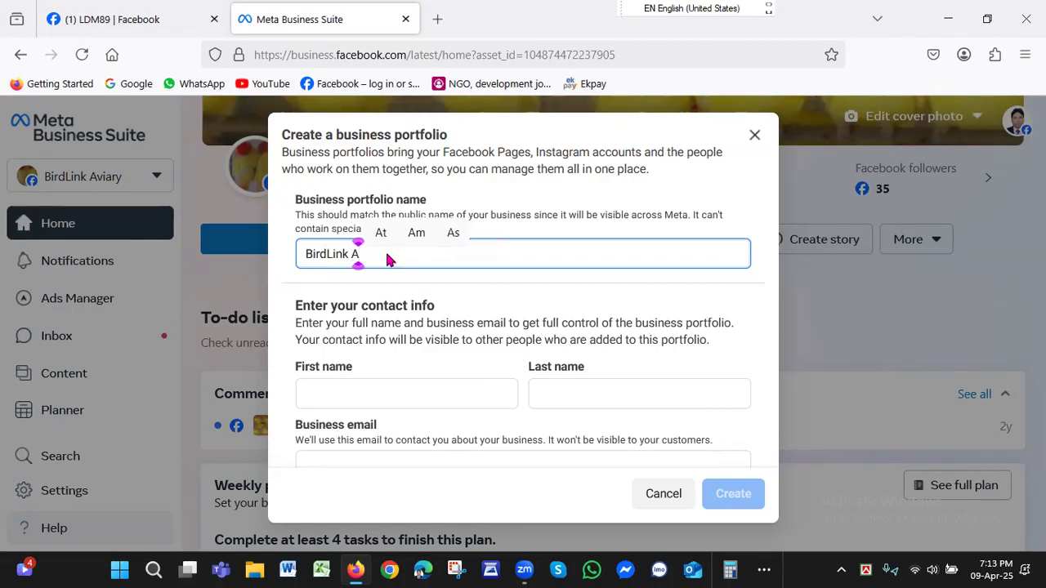
text(vi)
text(ary)
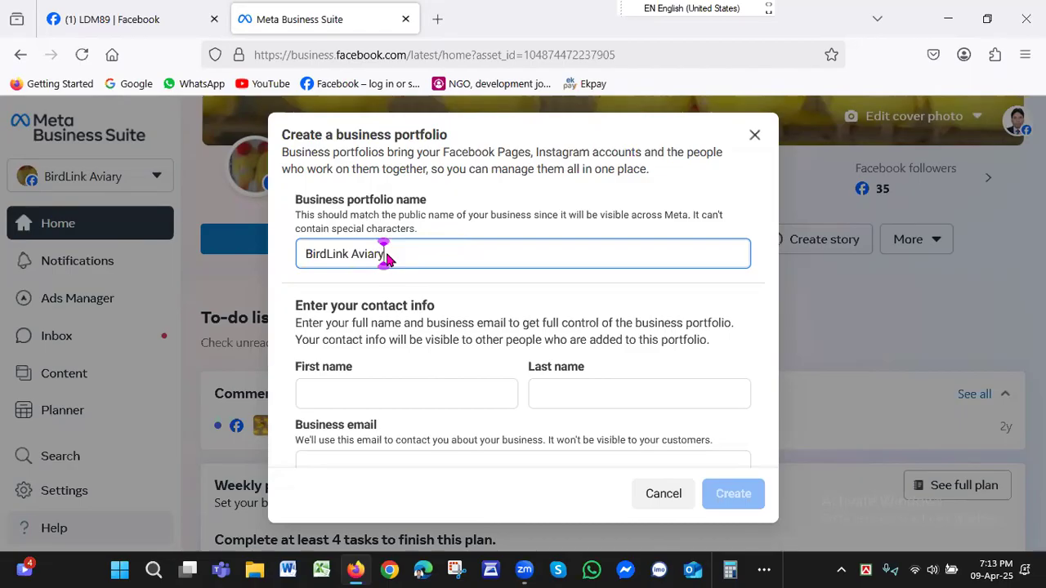
Enter the contact's first name and last name in the portfolio's contact info.
click(390, 393)
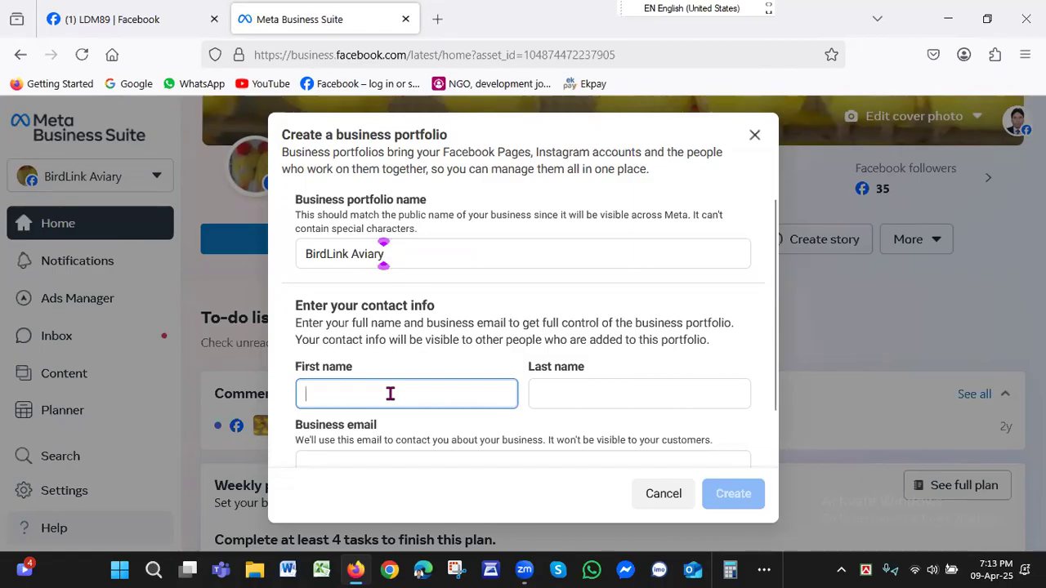
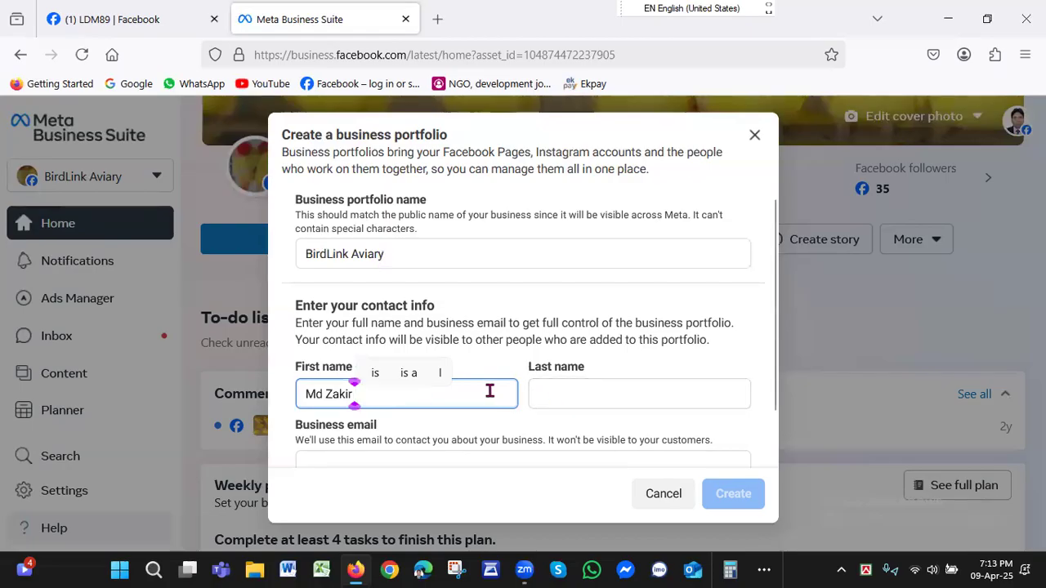
click(582, 393)
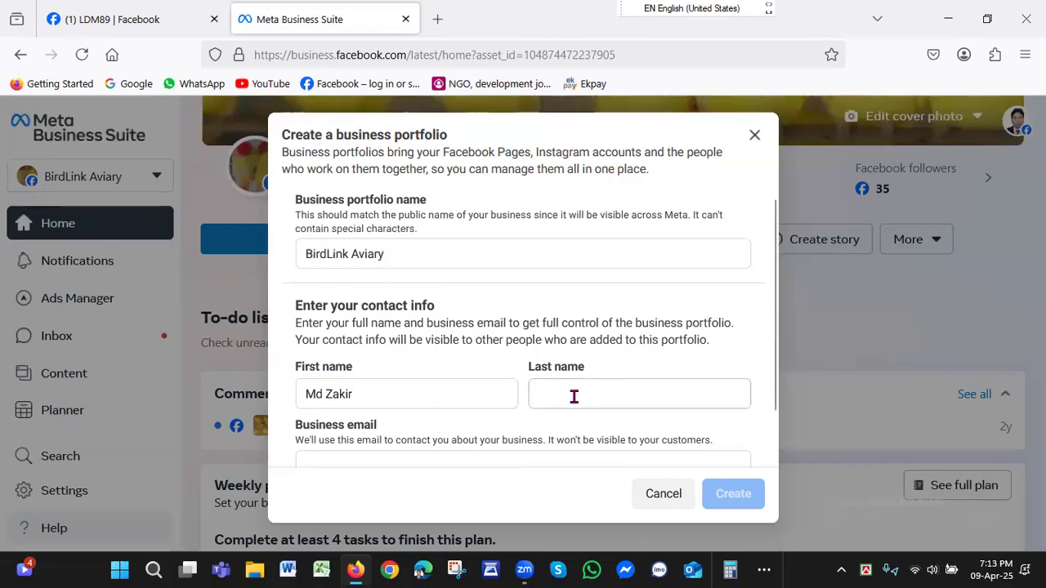
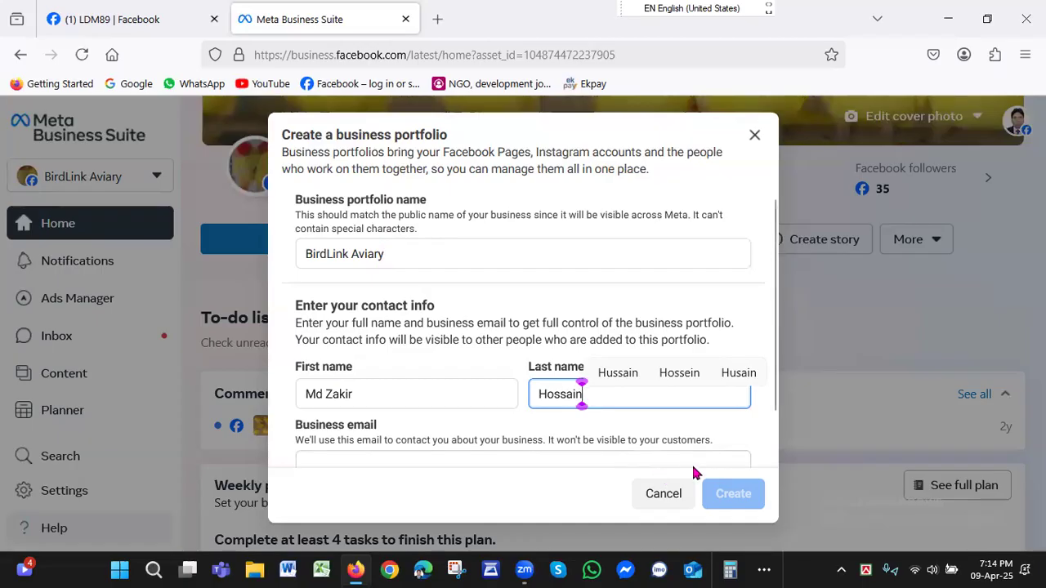
Fill in the contact's business email and submit the form to create the portfolio.
drag(774, 402, 773, 461)
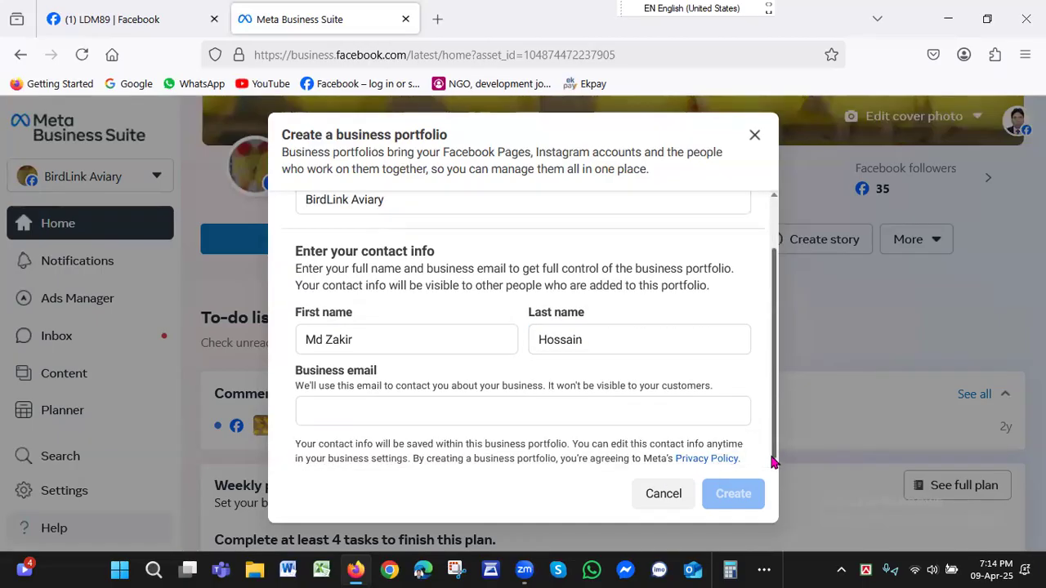
click(546, 418)
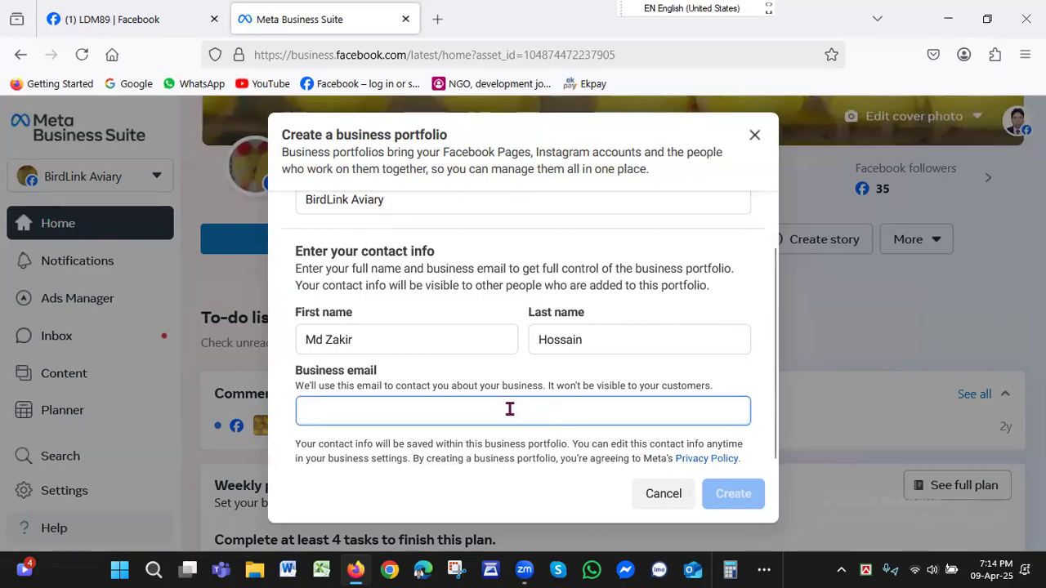
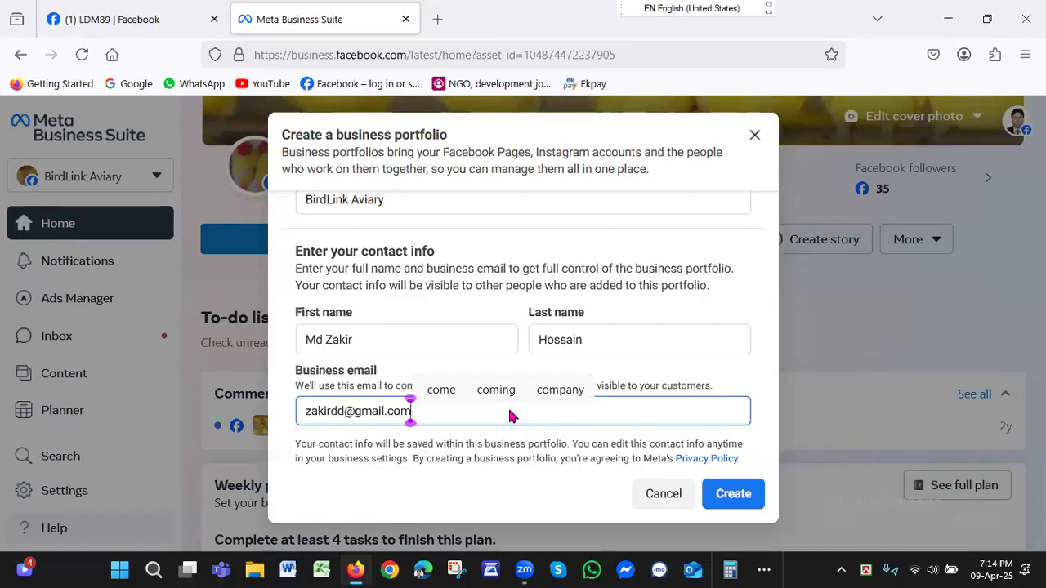
click(733, 501)
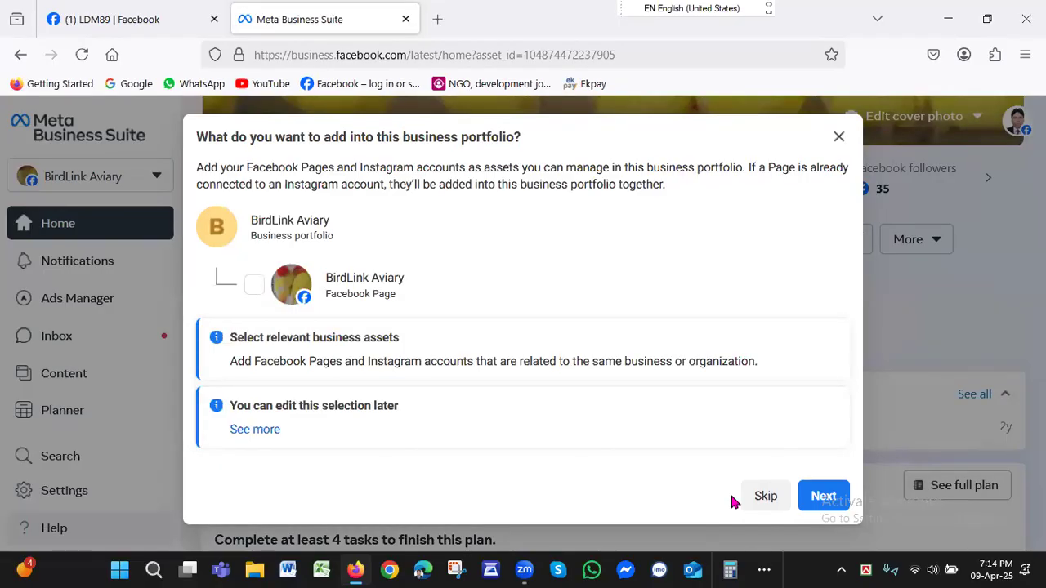
Finish and confirm the BirdLink Aviary portfolio without adding Pages or other people, and go to its settings.
click(834, 510)
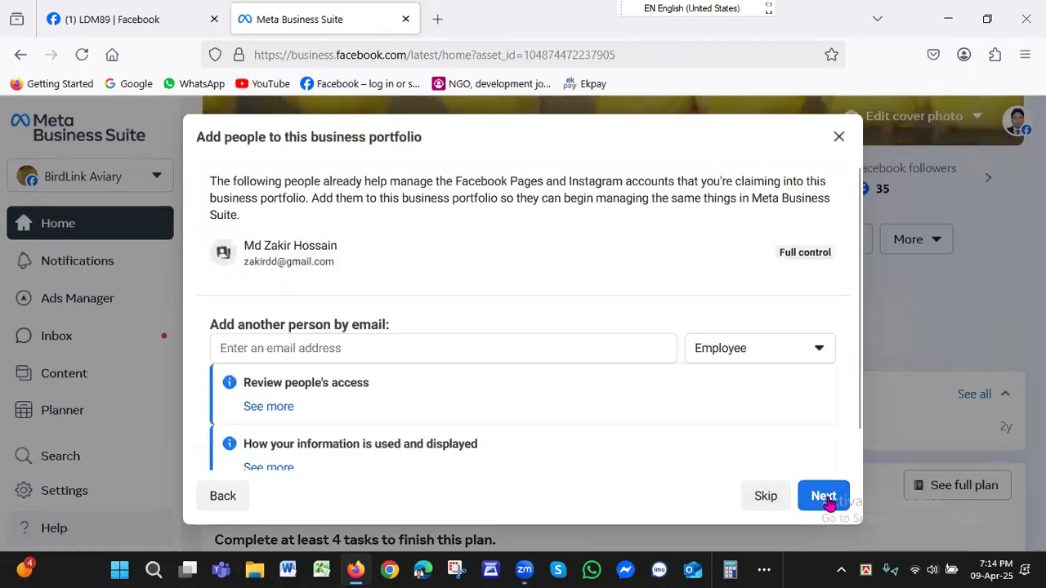
click(830, 506)
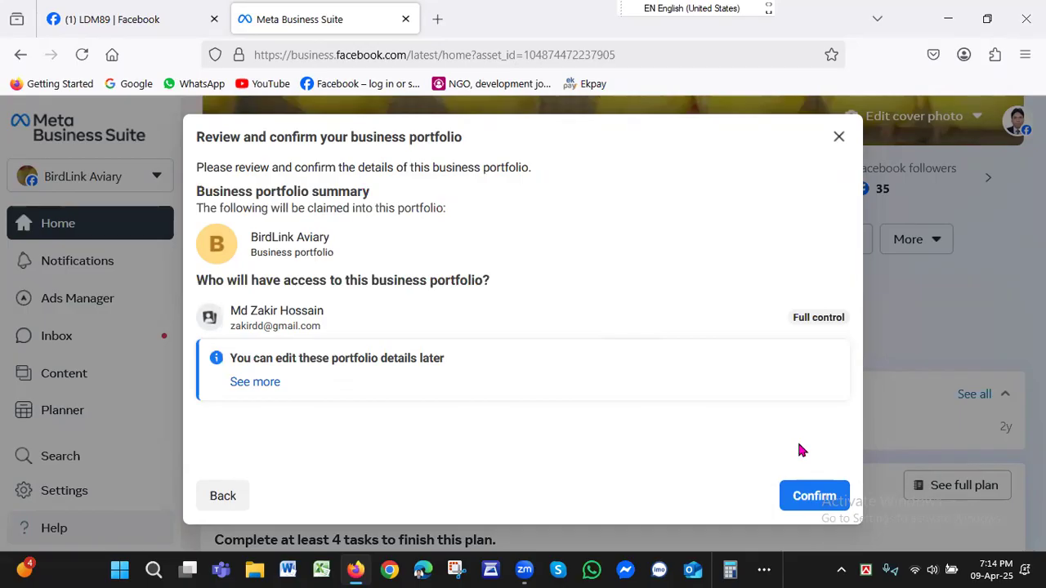
click(822, 497)
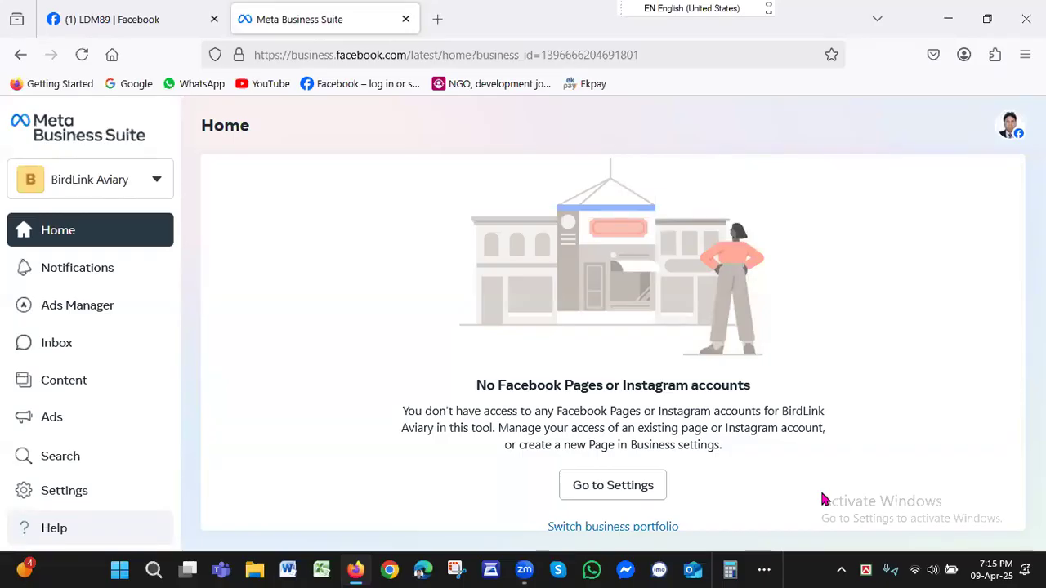
click(615, 488)
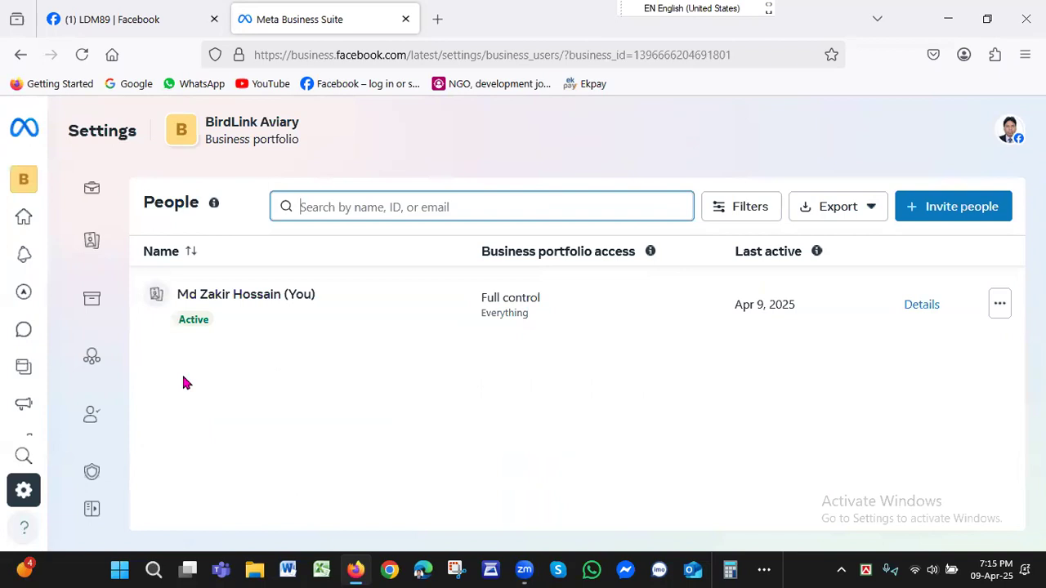
Check the list of business portfolios for the BirdLink Aviary entry and close the list.
mouse_move(40, 214)
mouse_move(76, 223)
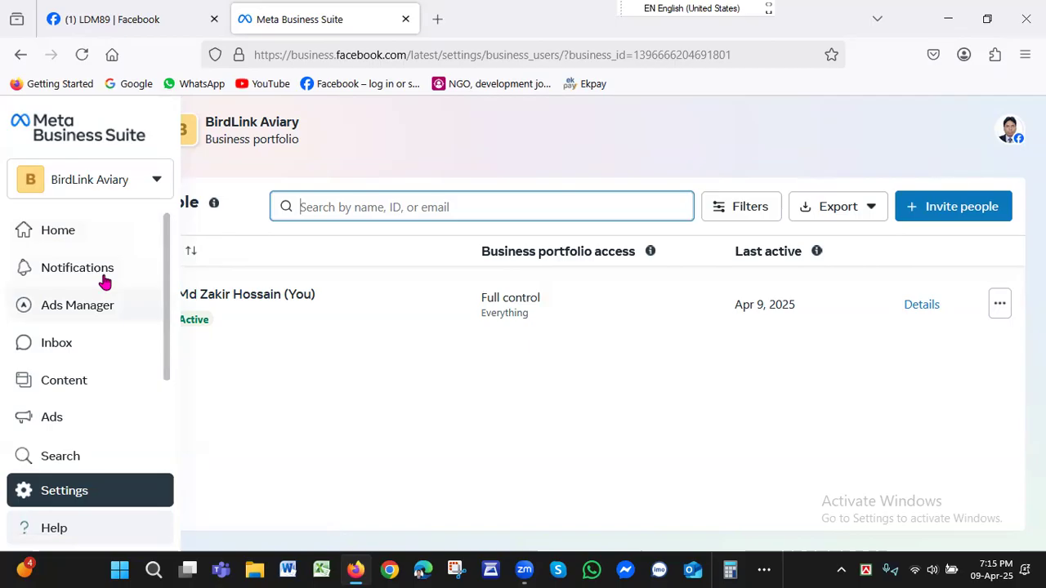
click(156, 182)
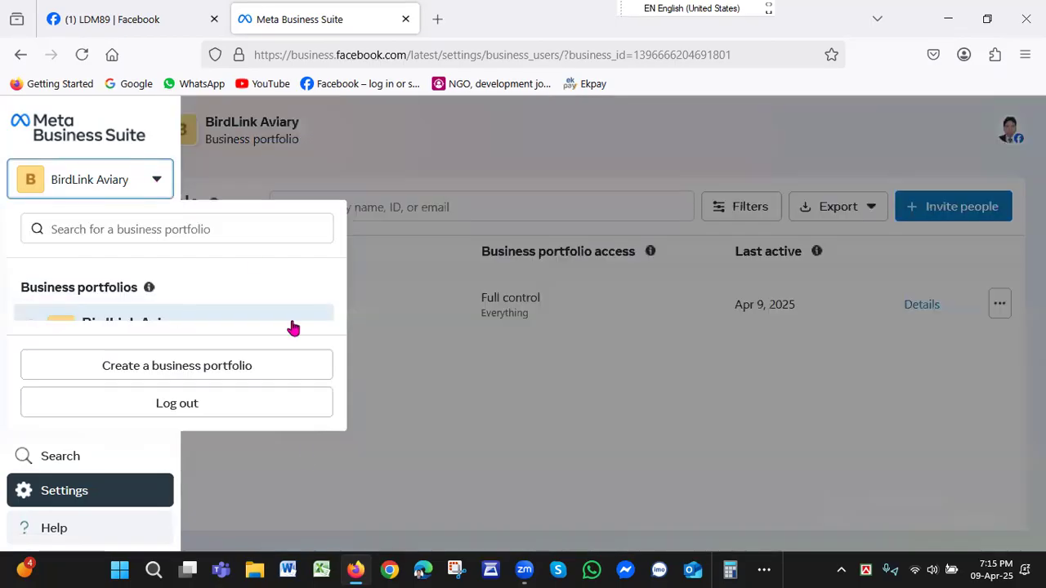
click(288, 488)
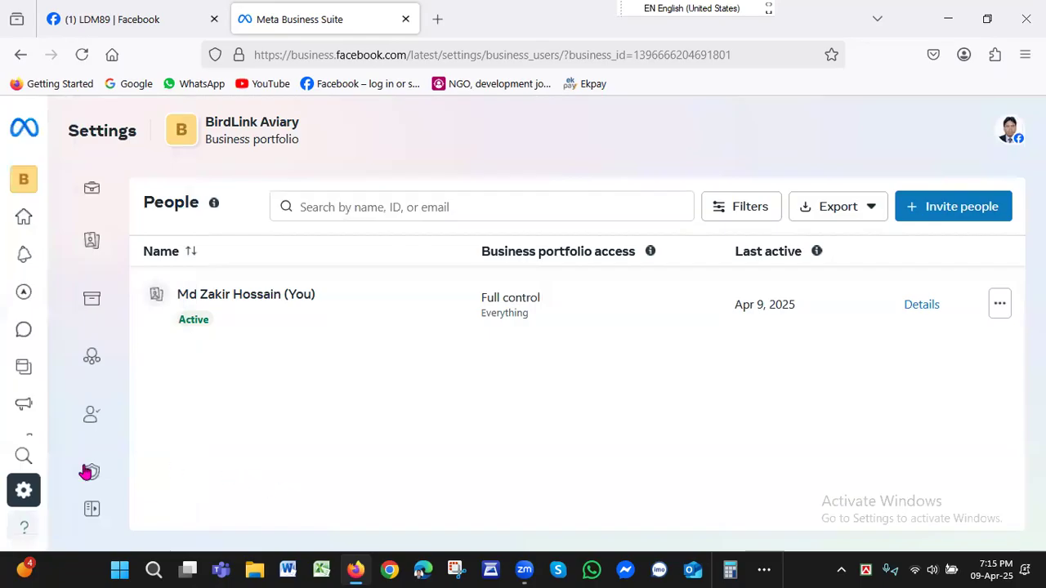
mouse_move(23, 491)
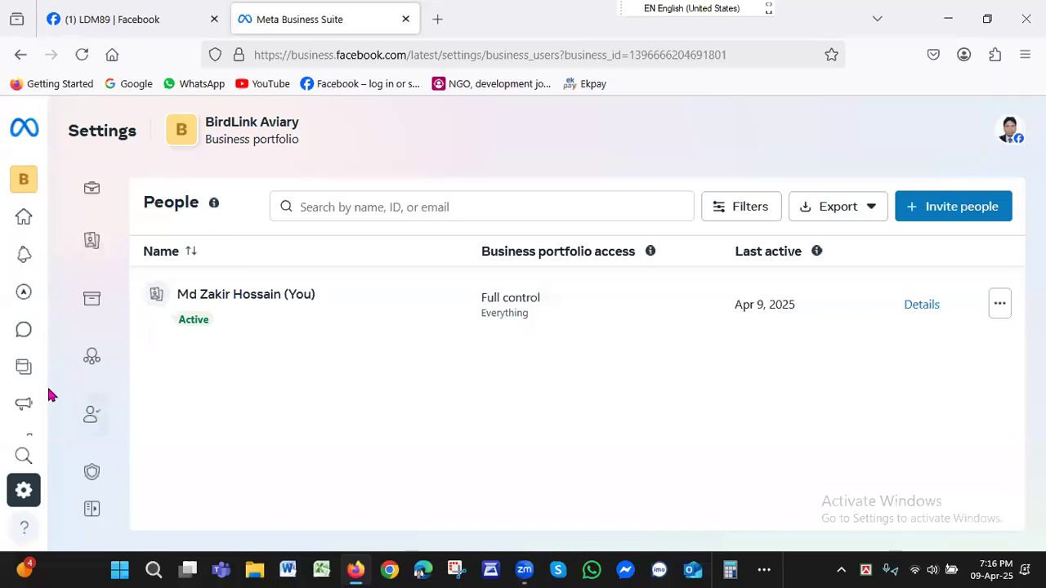
mouse_move(138, 171)
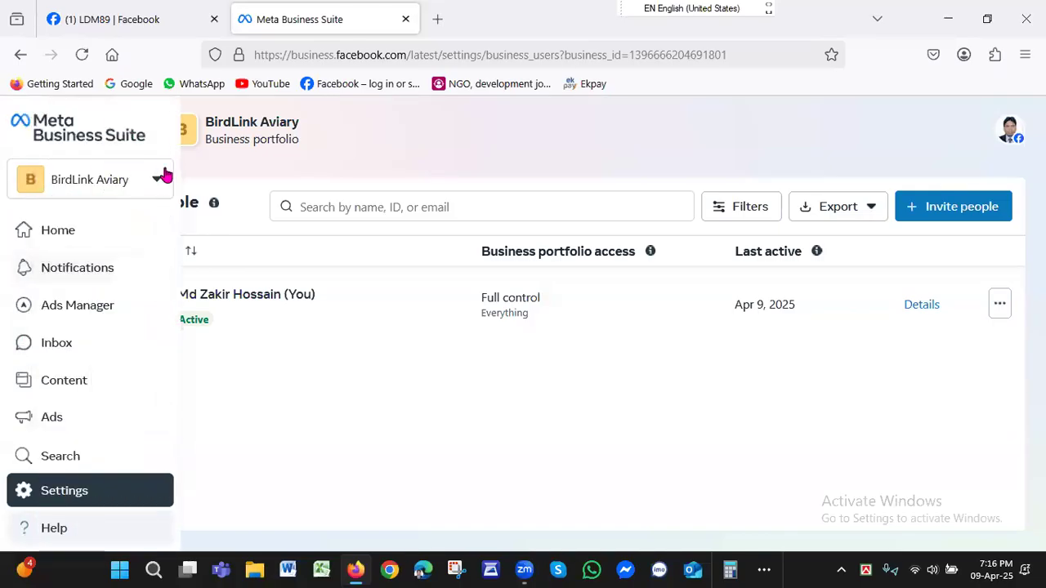
click(155, 182)
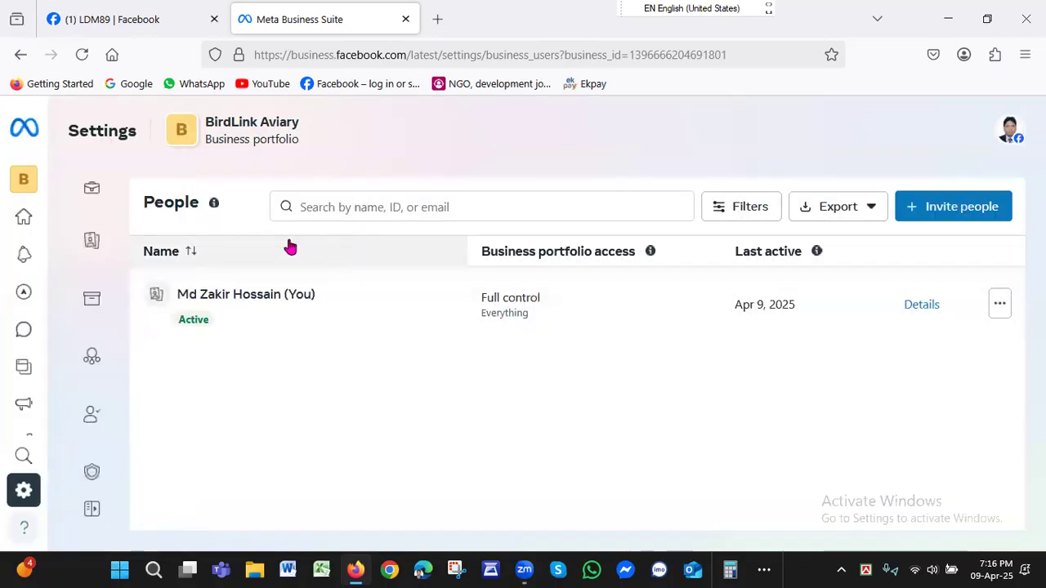
click(26, 184)
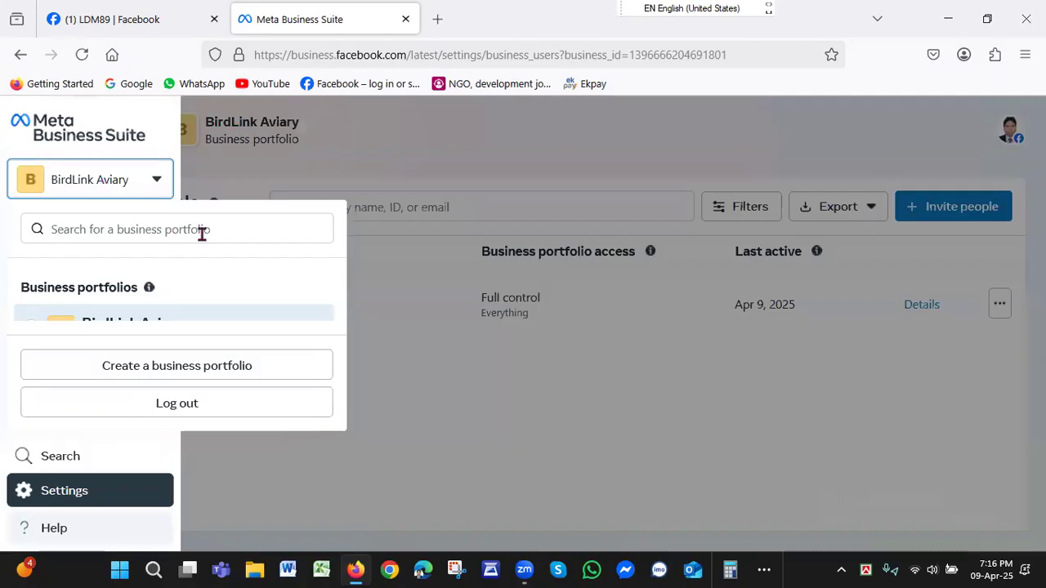
drag(343, 278, 341, 327)
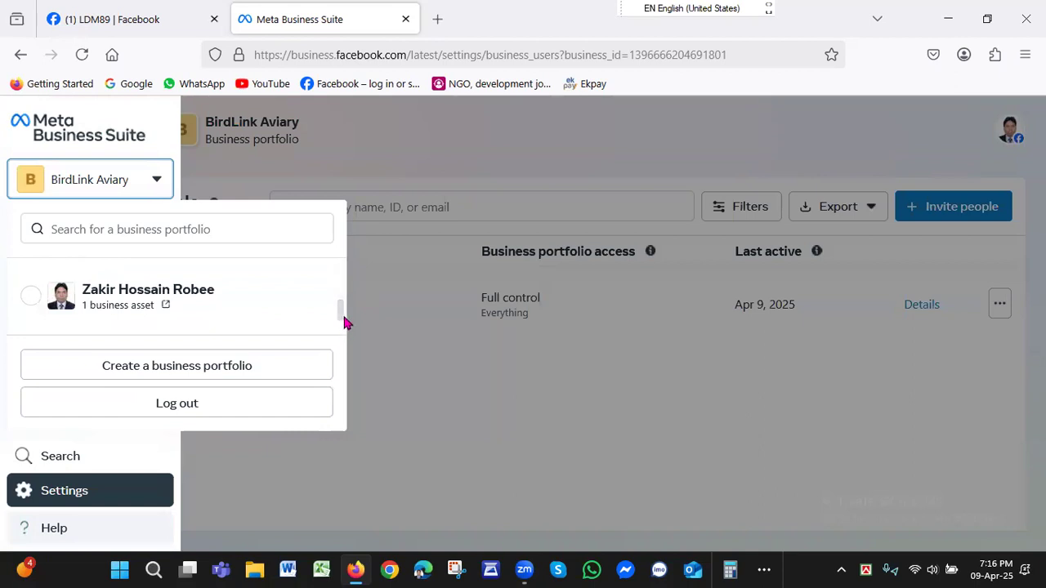
scroll(342, 286, up, 2)
drag(343, 274, 343, 288)
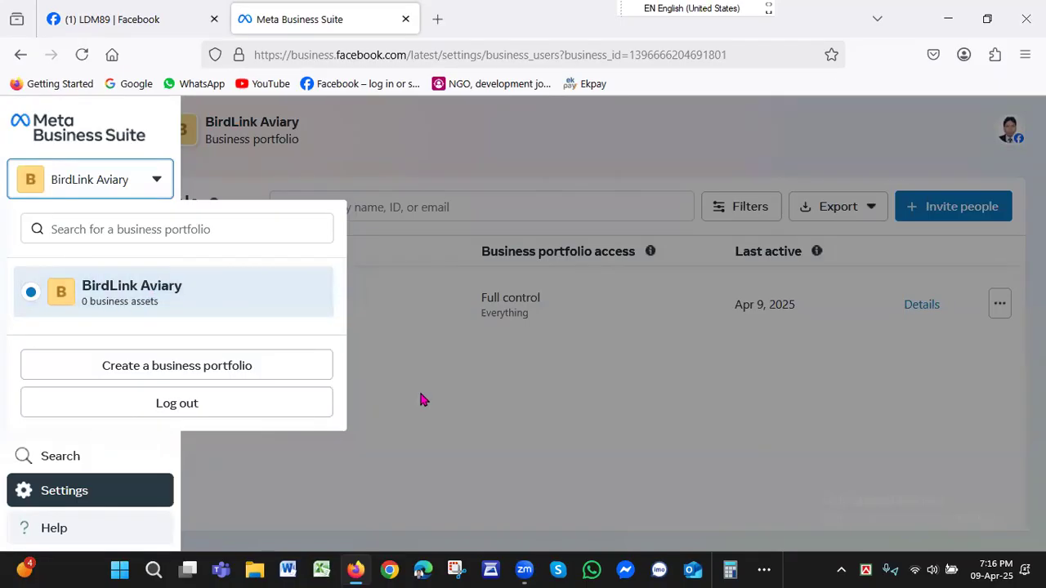
click(393, 436)
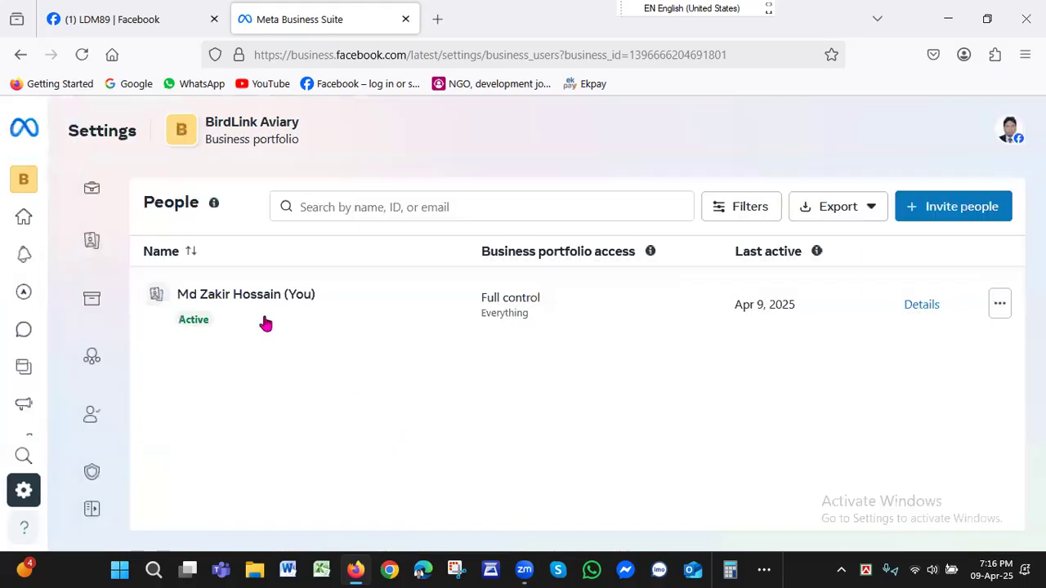
Open the business portfolio info in the settings and go to the email confirmation notice under My info.
mouse_move(42, 163)
click(89, 193)
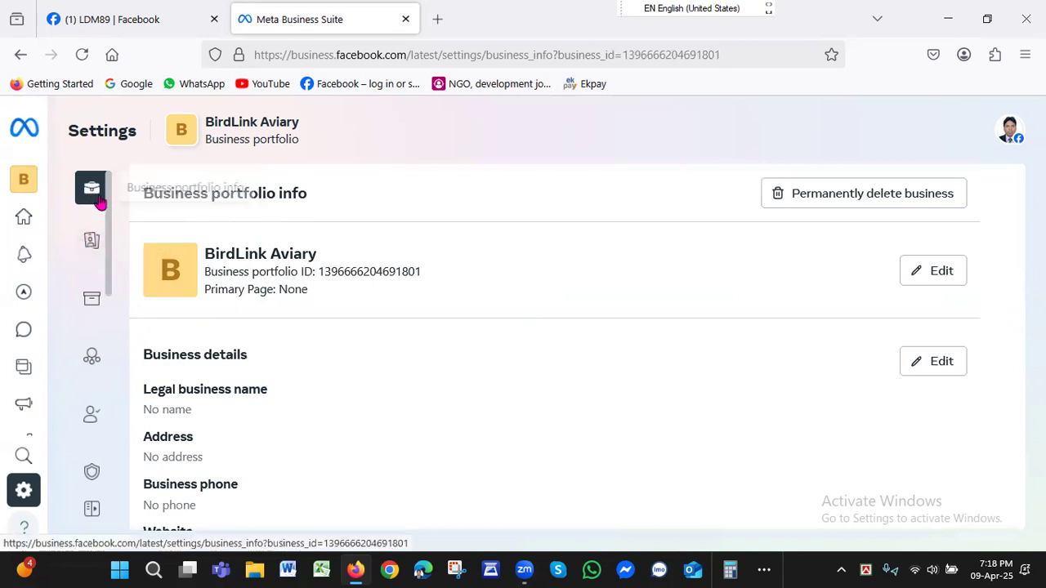
drag(1021, 214, 1010, 462)
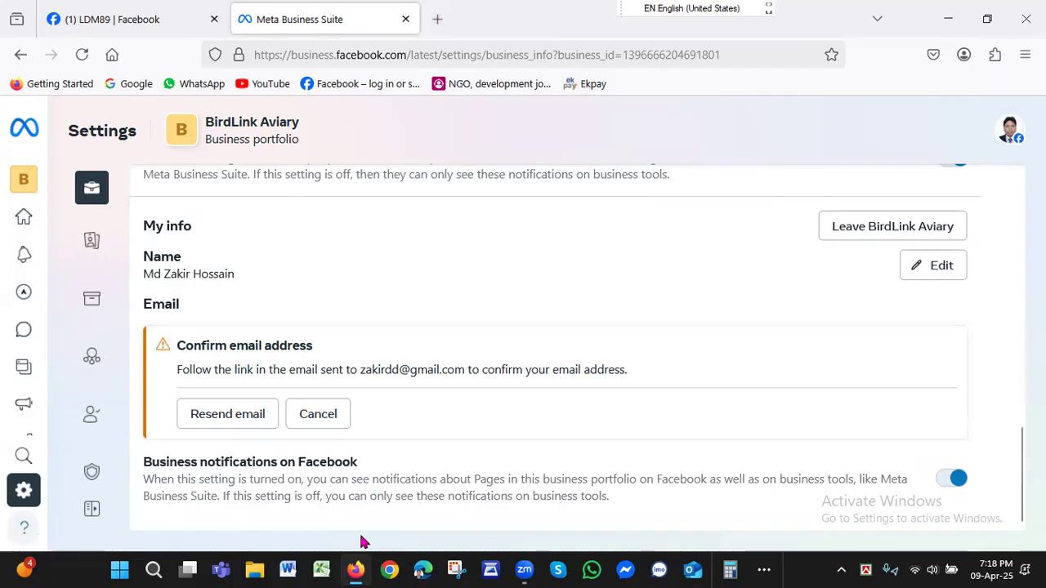
click(357, 570)
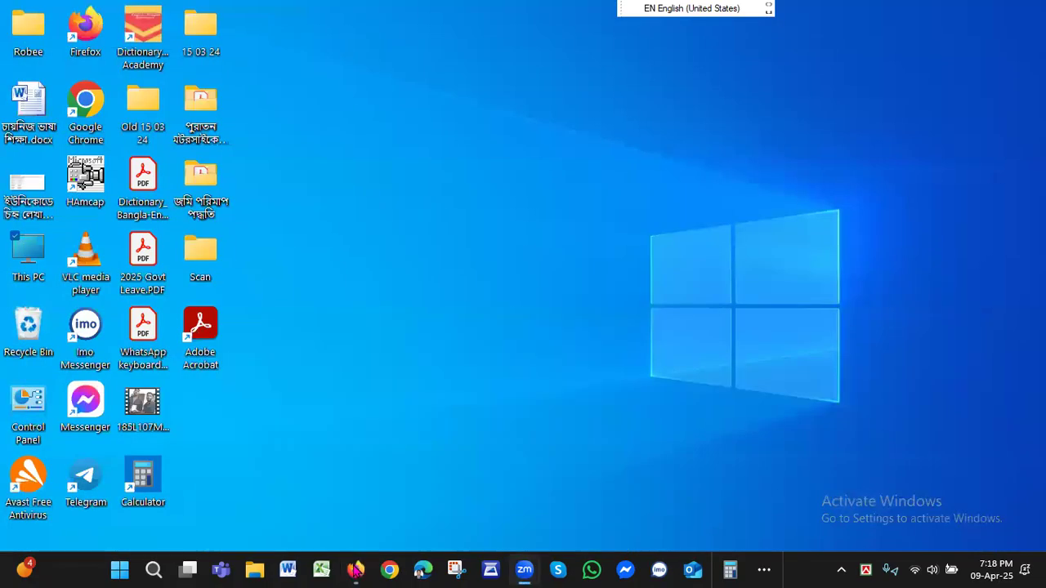
click(357, 569)
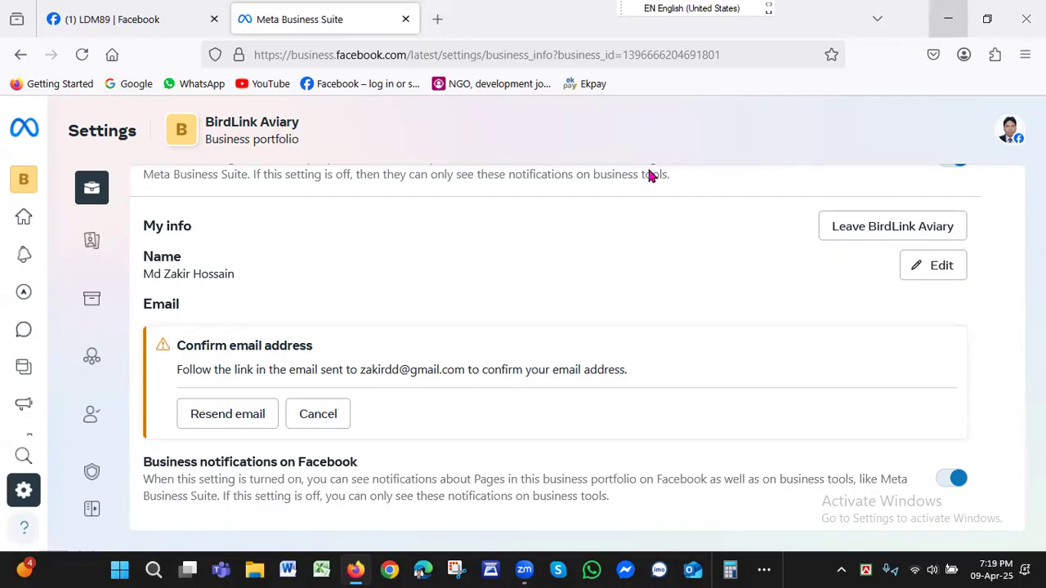
click(988, 21)
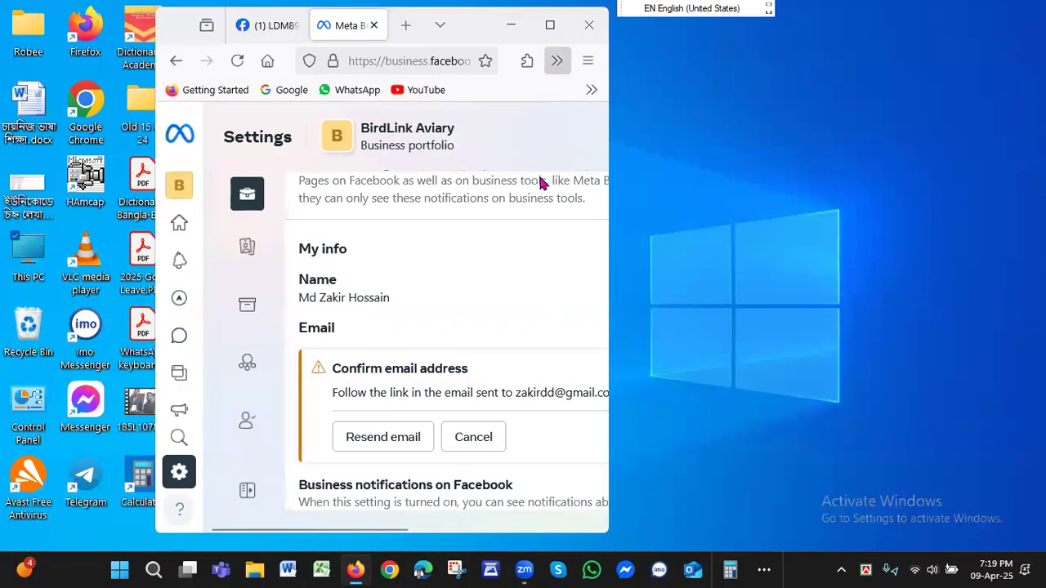
drag(169, 28, 290, 155)
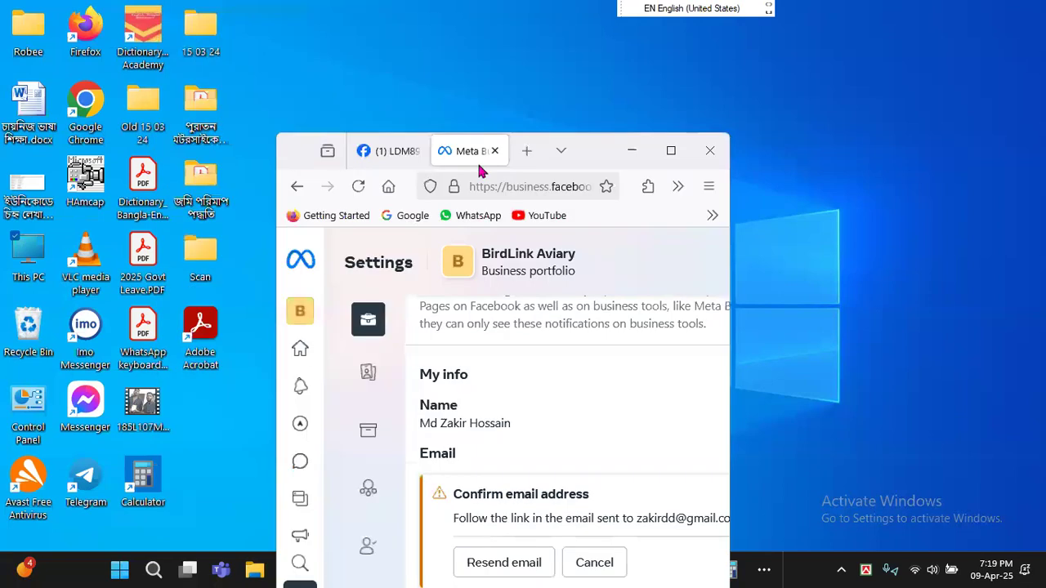
Open Gmail from Google in a new browser tab and confirm the business email through Facebook's message in the Social category.
click(532, 157)
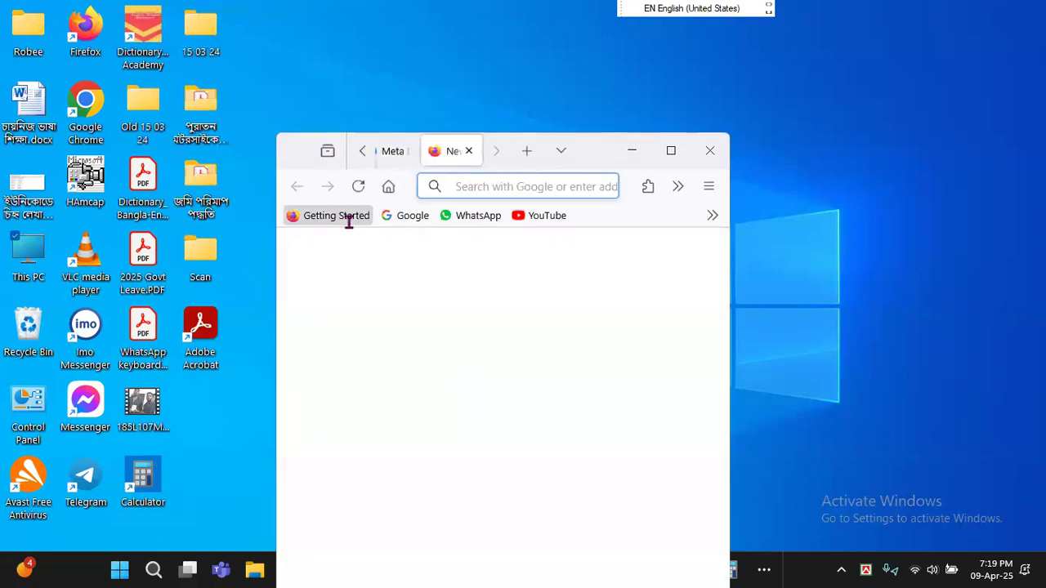
click(391, 219)
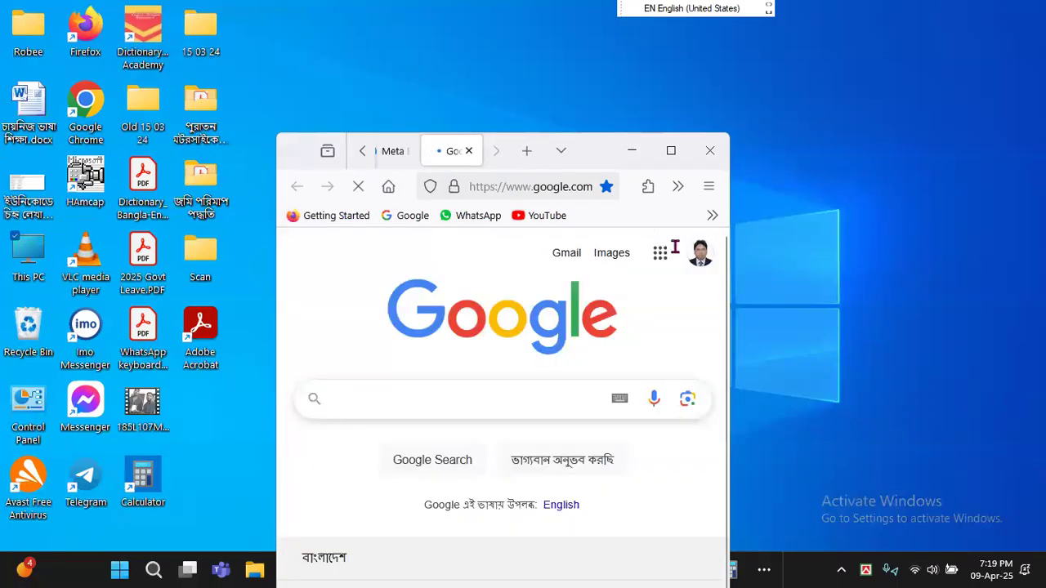
click(568, 254)
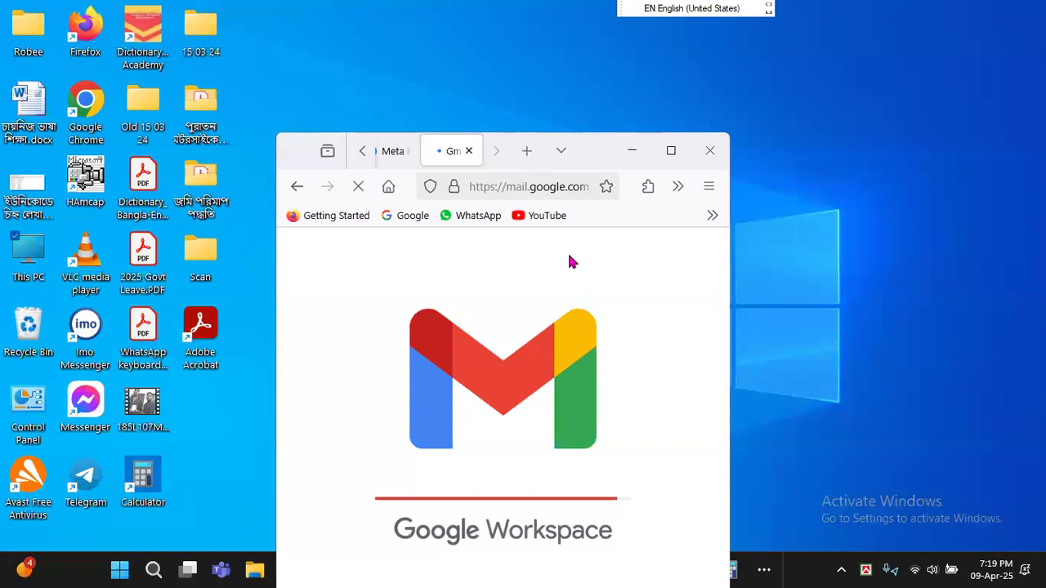
click(671, 151)
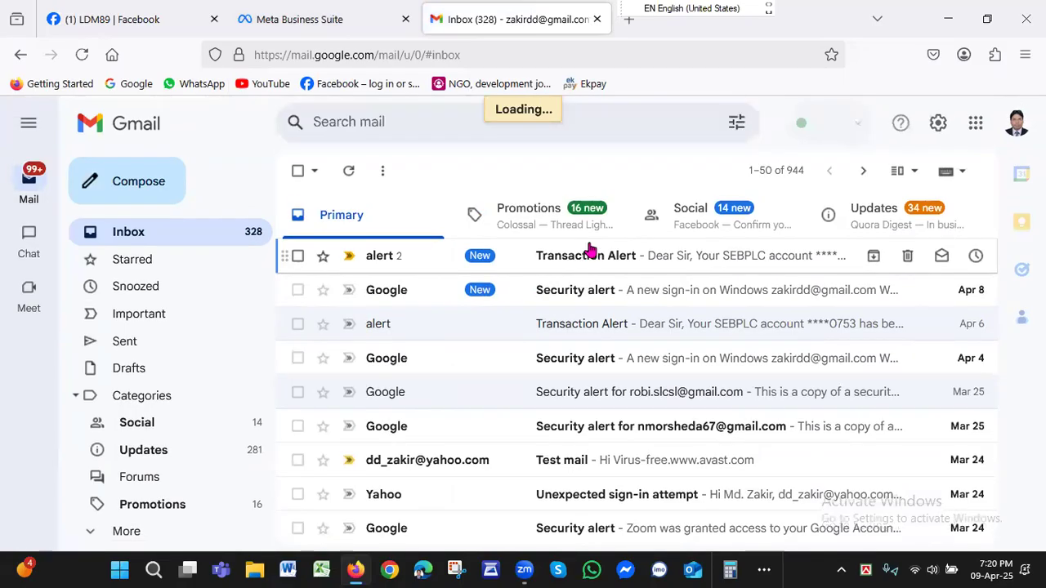
click(721, 221)
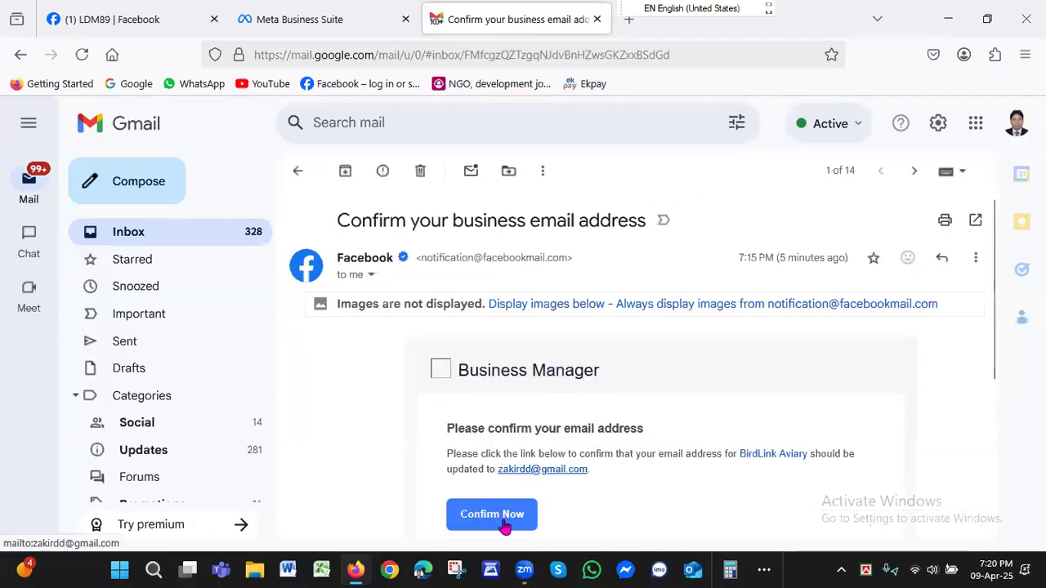
click(492, 515)
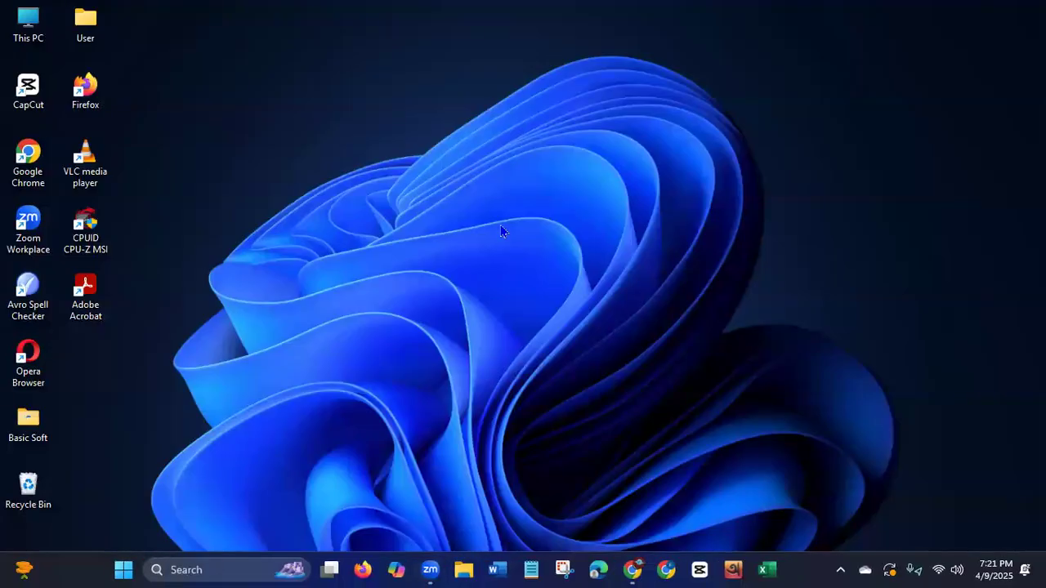
Open a Chrome window and load the bookmarked Meta Business Suite overview and Business Settings pages in separate tabs.
click(667, 566)
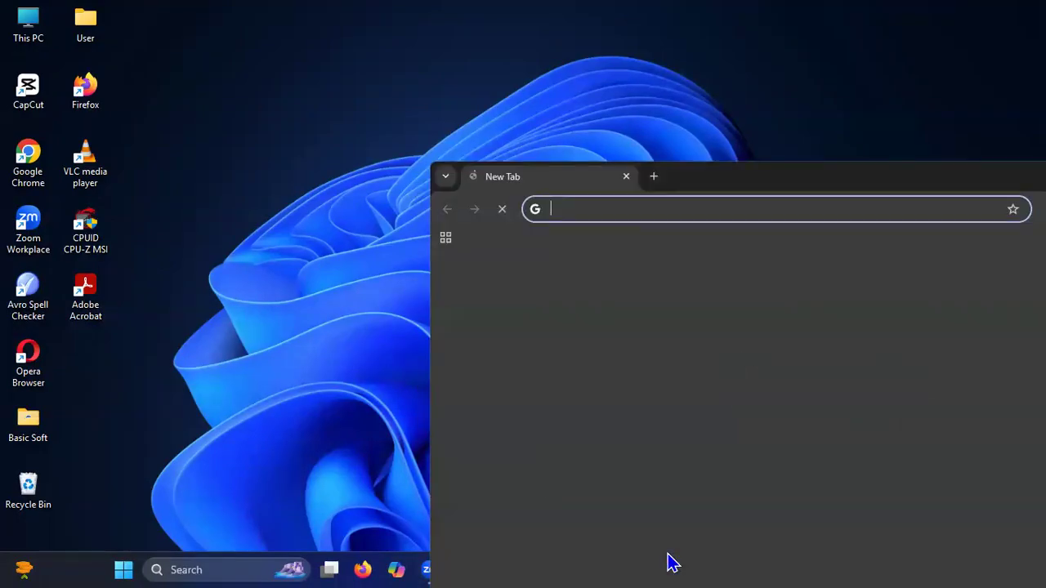
double_click(708, 184)
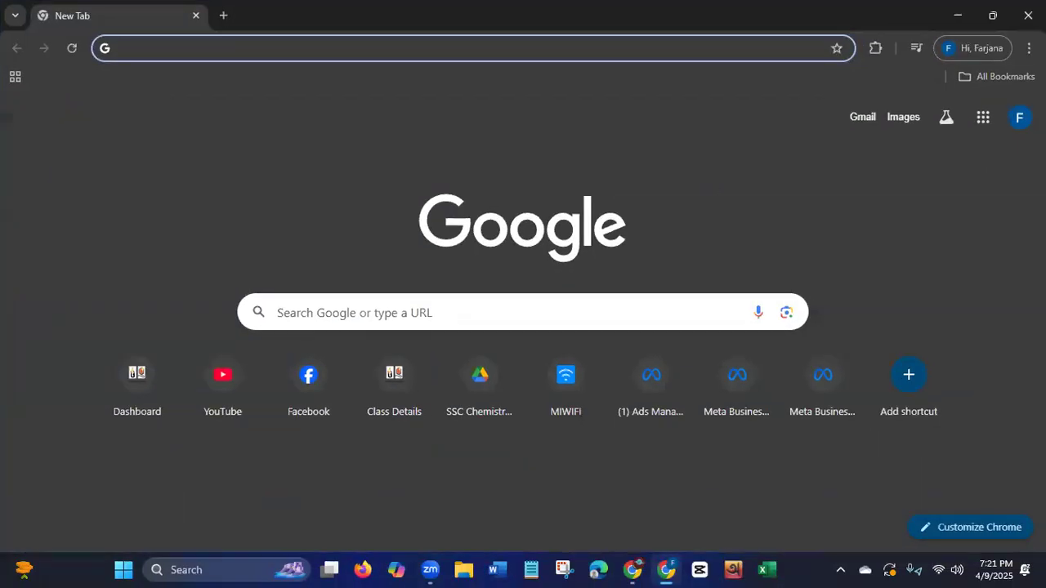
click(1002, 76)
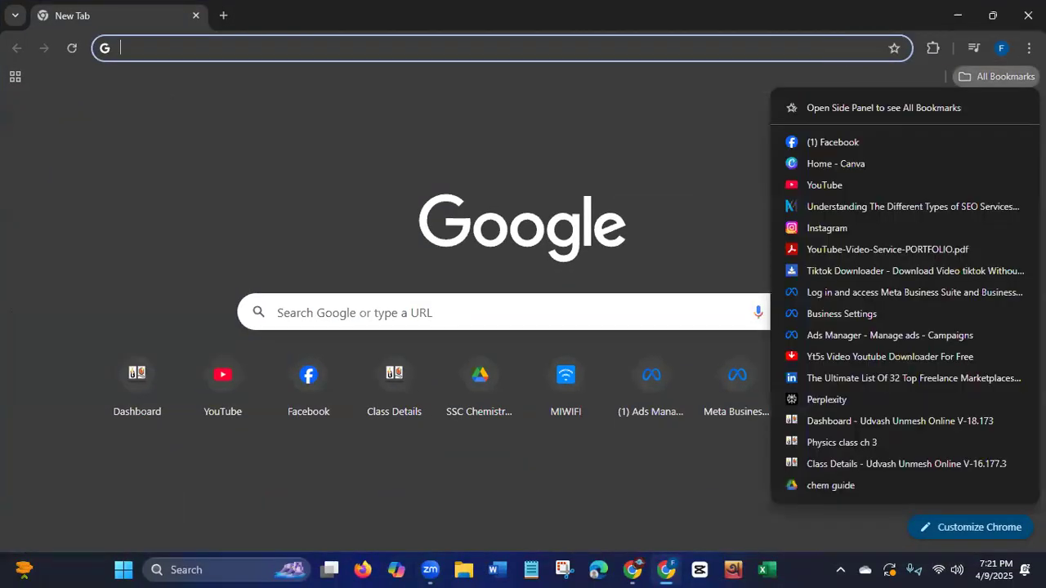
click(878, 296)
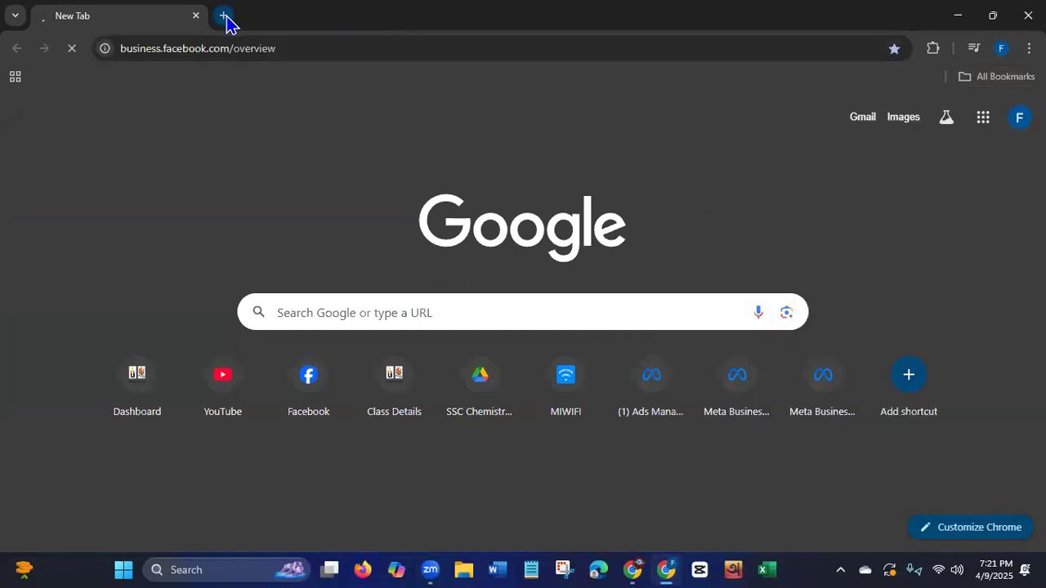
click(223, 16)
click(981, 77)
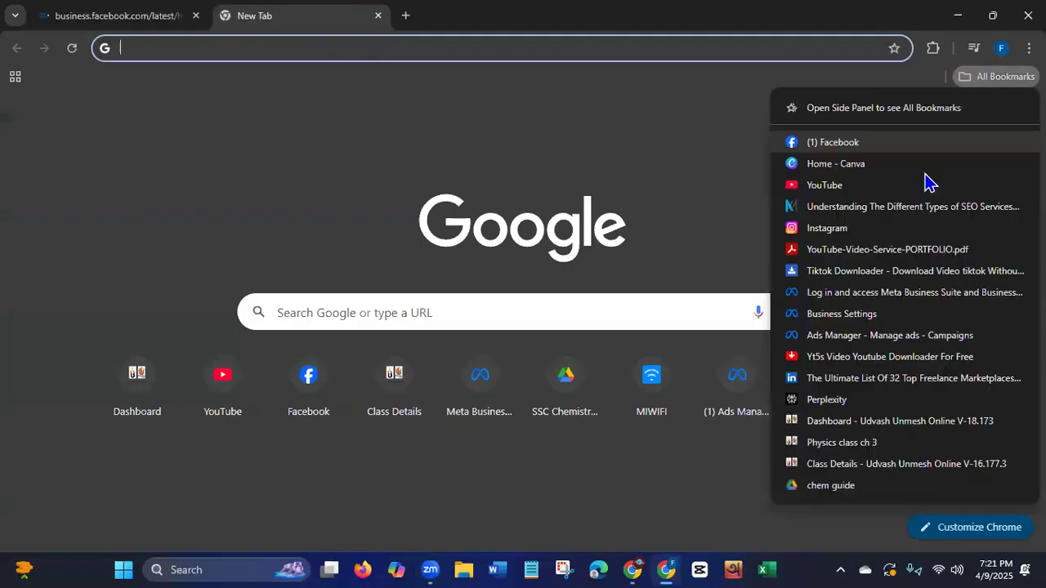
click(842, 315)
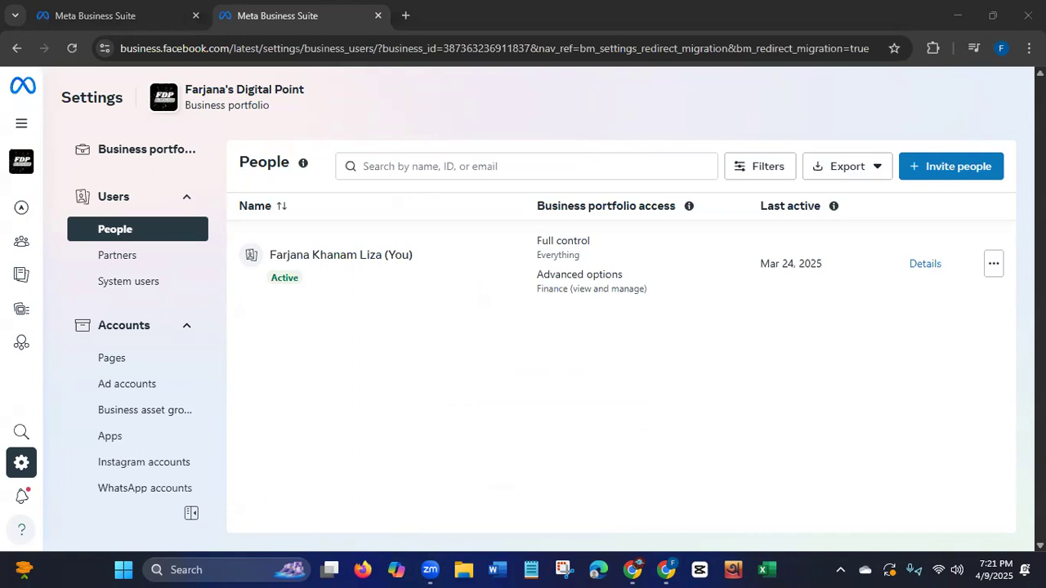
Compare the two Meta Business Suite tabs and view the list of business portfolios and assets on the home page.
click(82, 18)
click(306, 16)
click(106, 25)
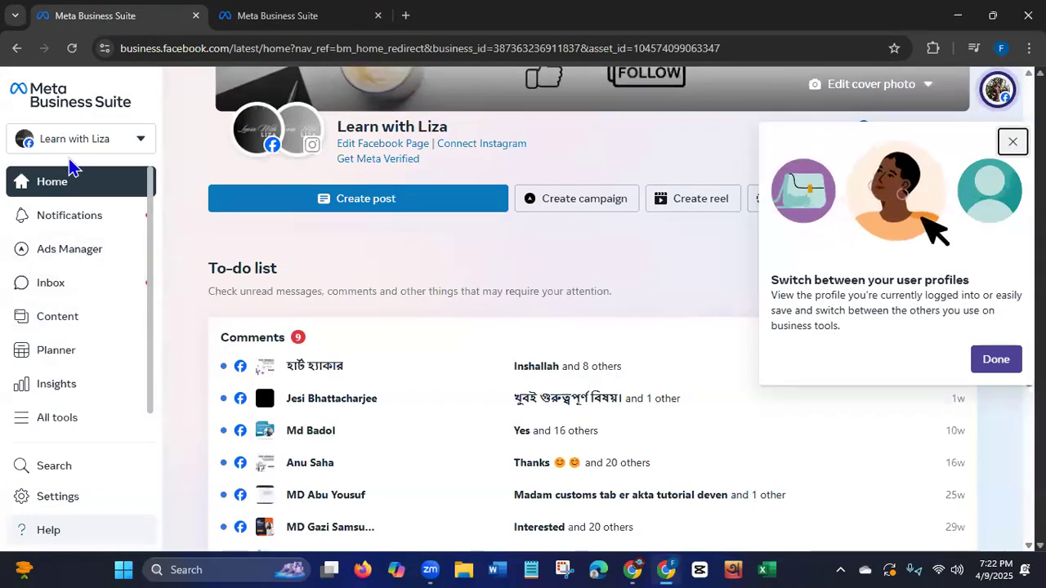
click(136, 143)
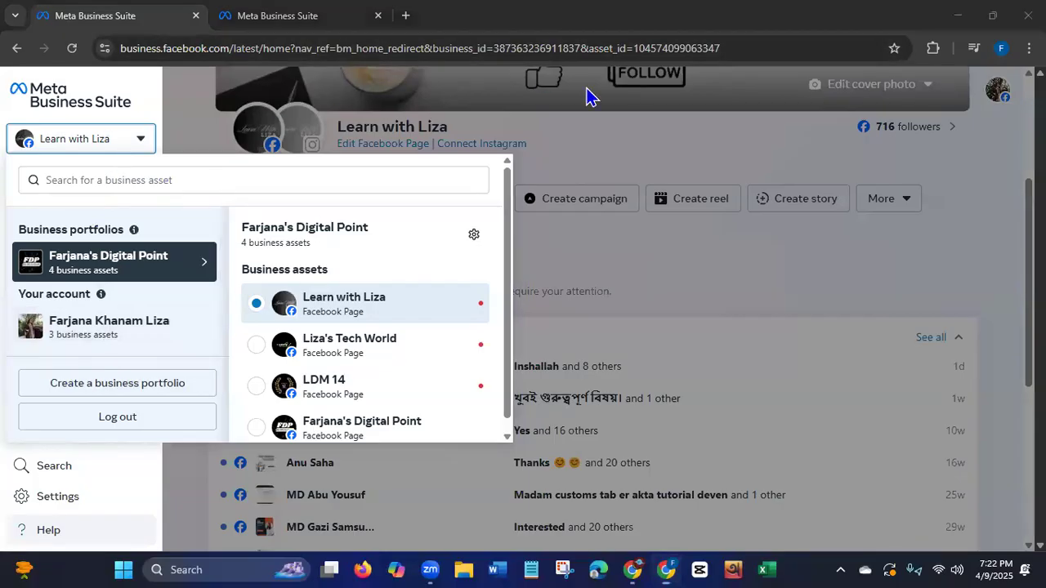
click(294, 24)
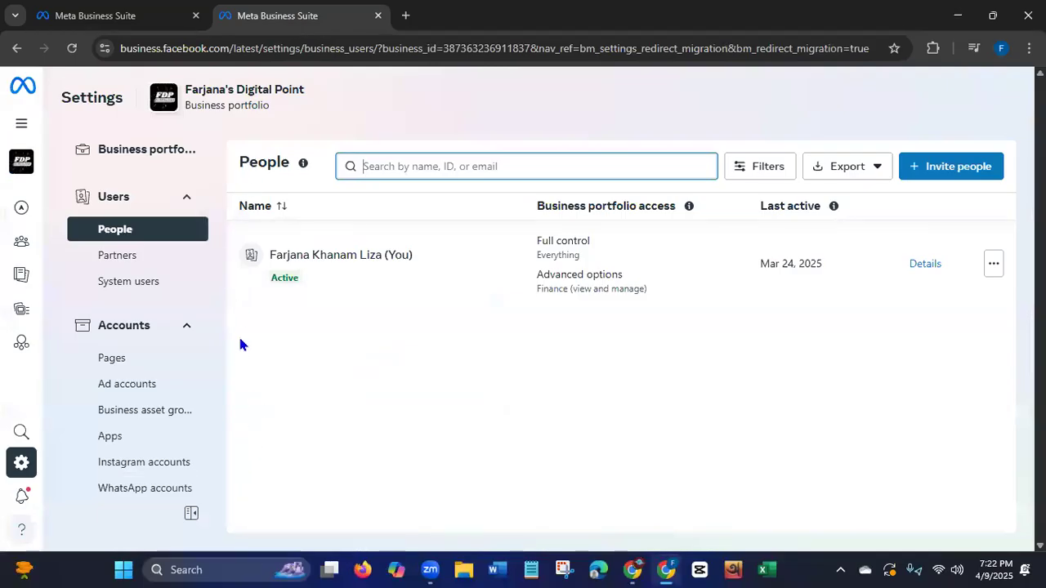
click(121, 50)
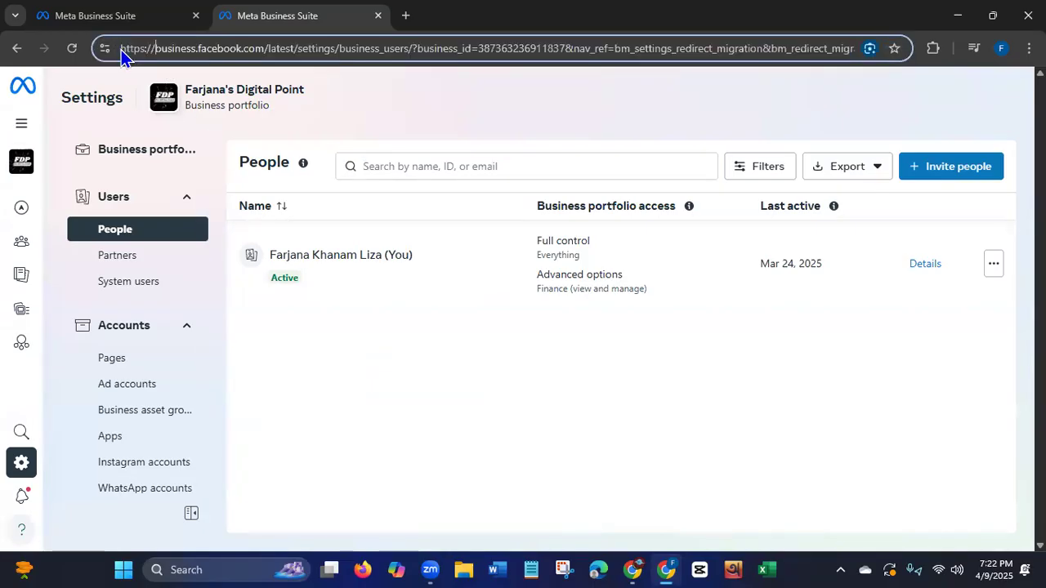
click(121, 50)
drag(129, 49, 336, 51)
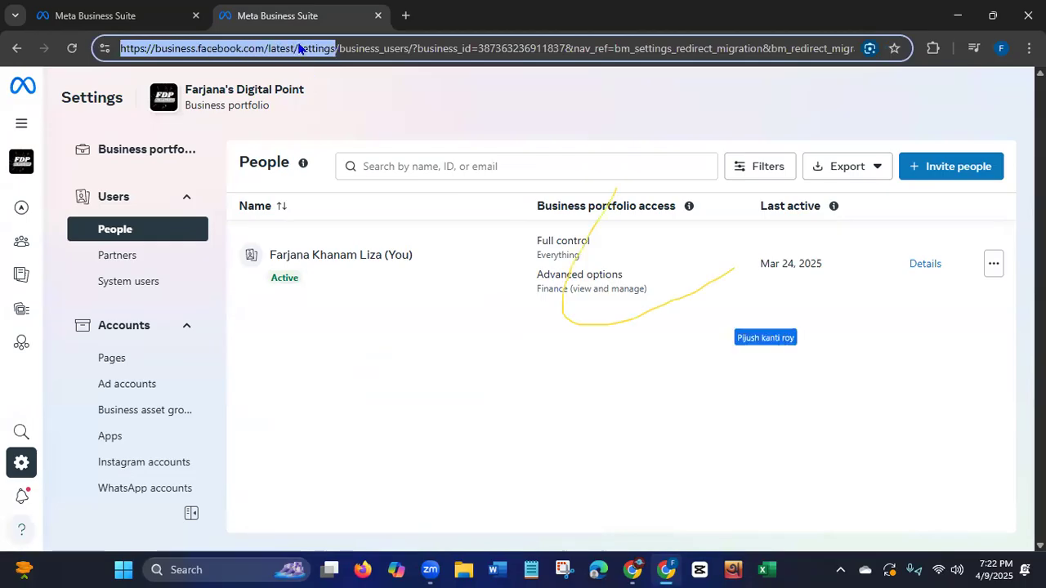
right_click(299, 49)
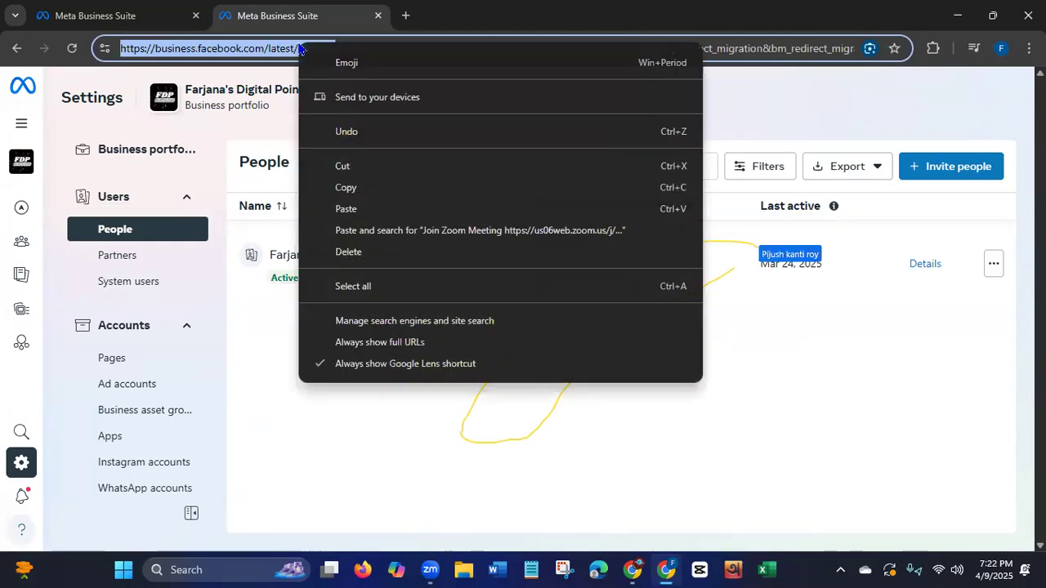
click(344, 188)
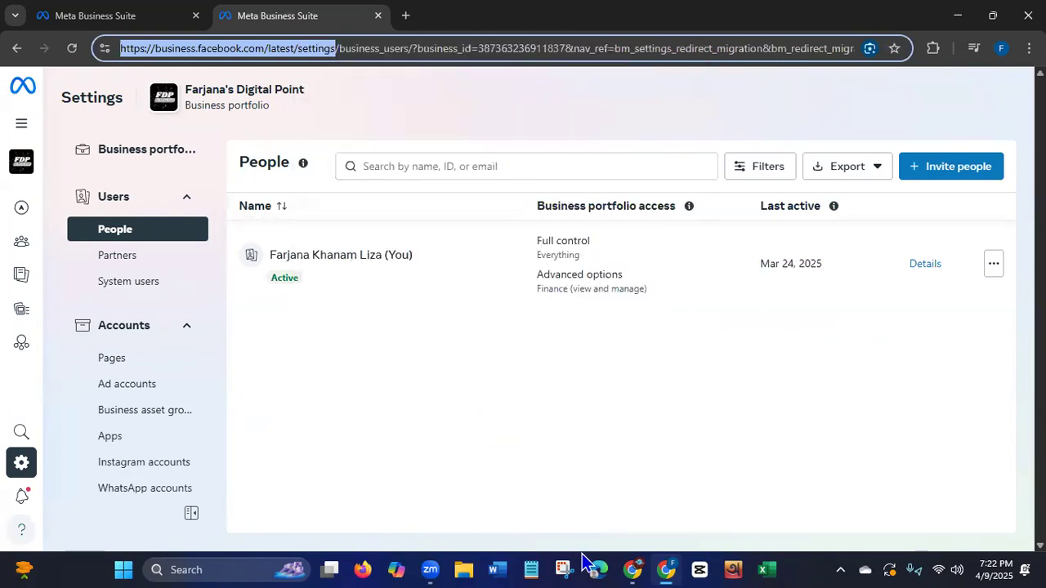
click(456, 454)
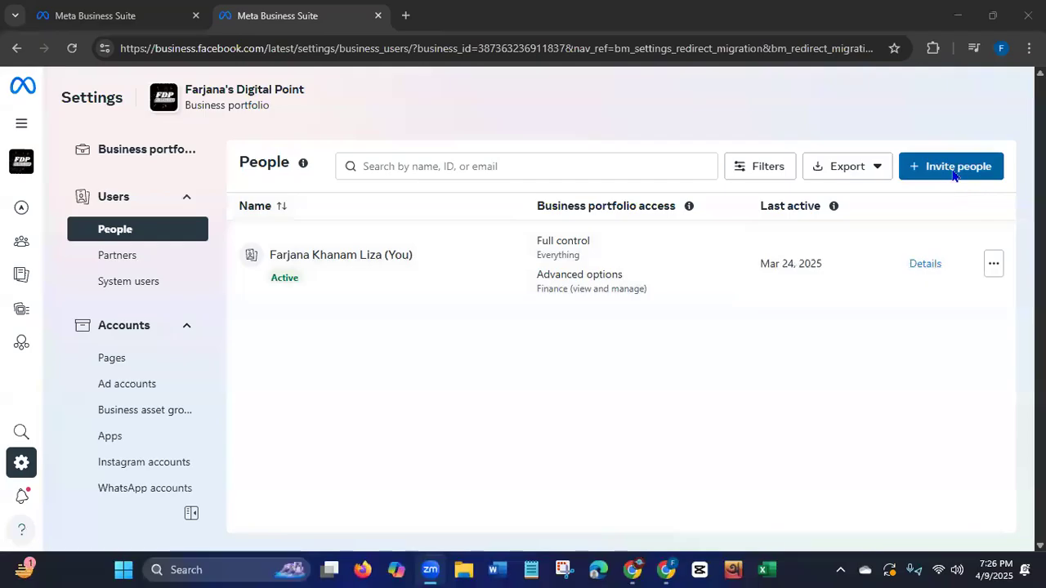
Start inviting people to the business portfolio and enter the invitee's email address.
click(934, 173)
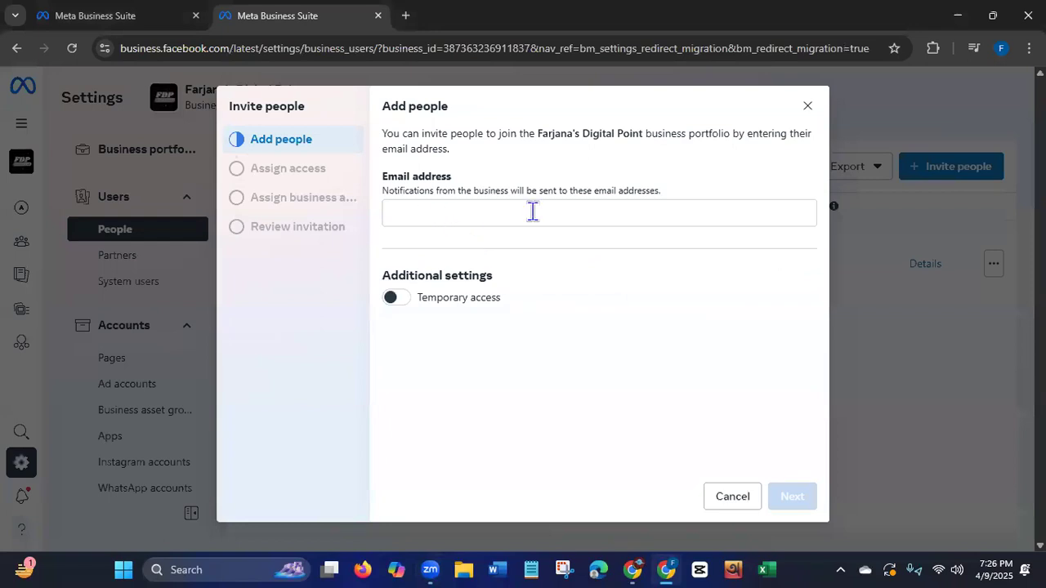
click(532, 564)
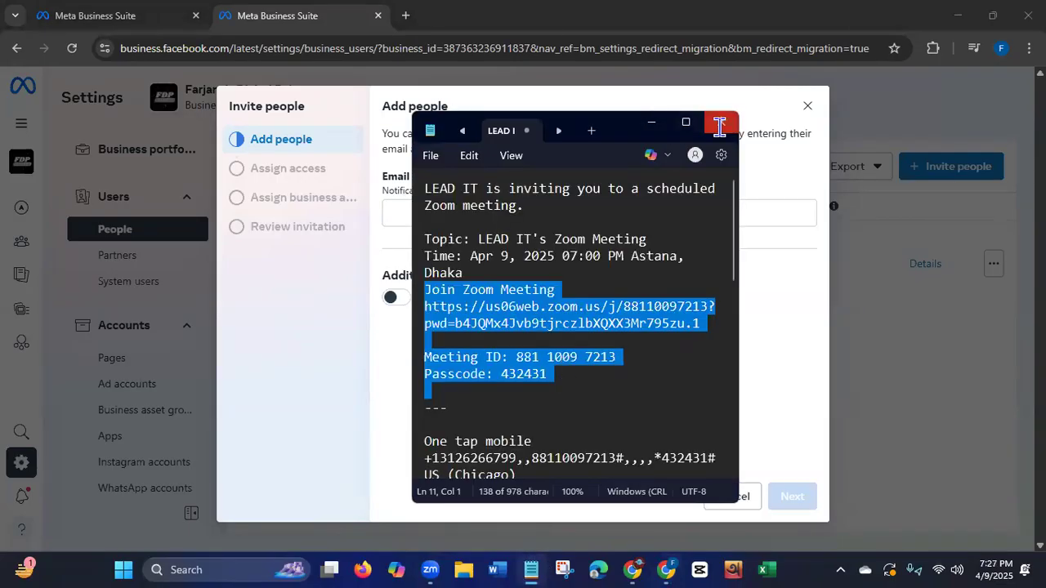
click(720, 125)
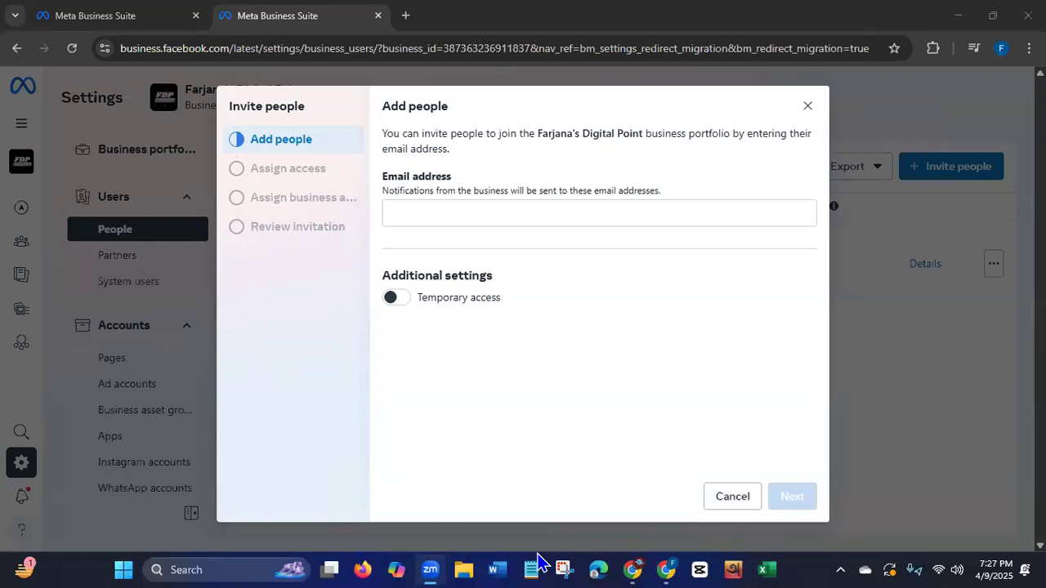
click(512, 217)
key(ctrl+v)
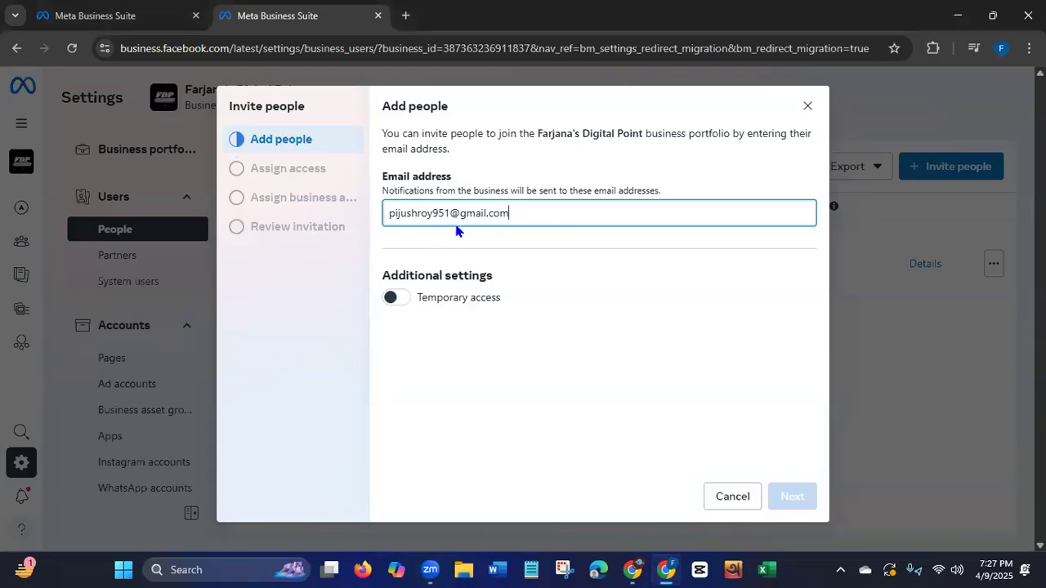
Give the invitee temporary access expiring on 4/12/2025 and proceed to assigning access.
click(399, 301)
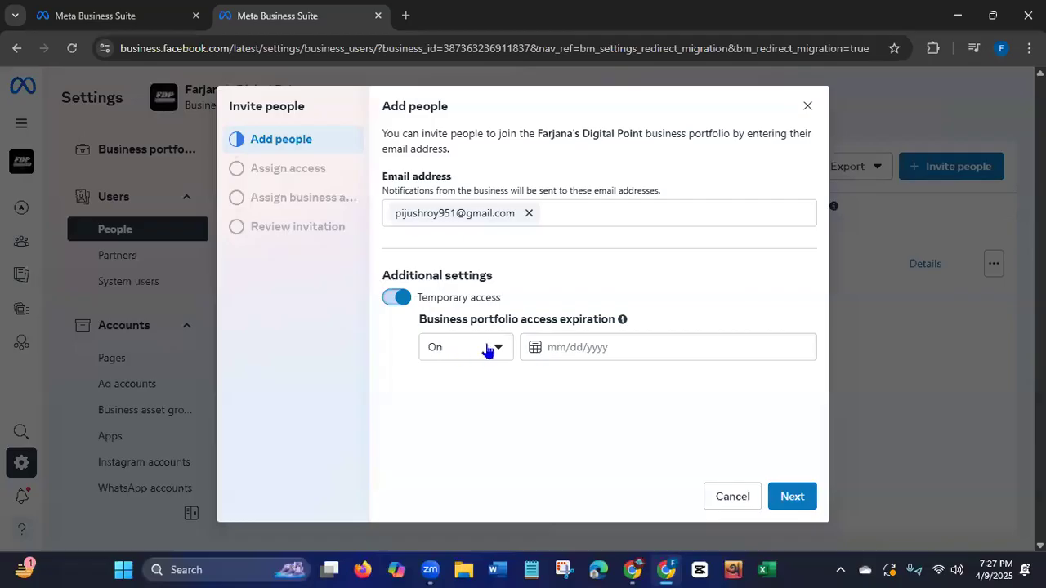
click(556, 350)
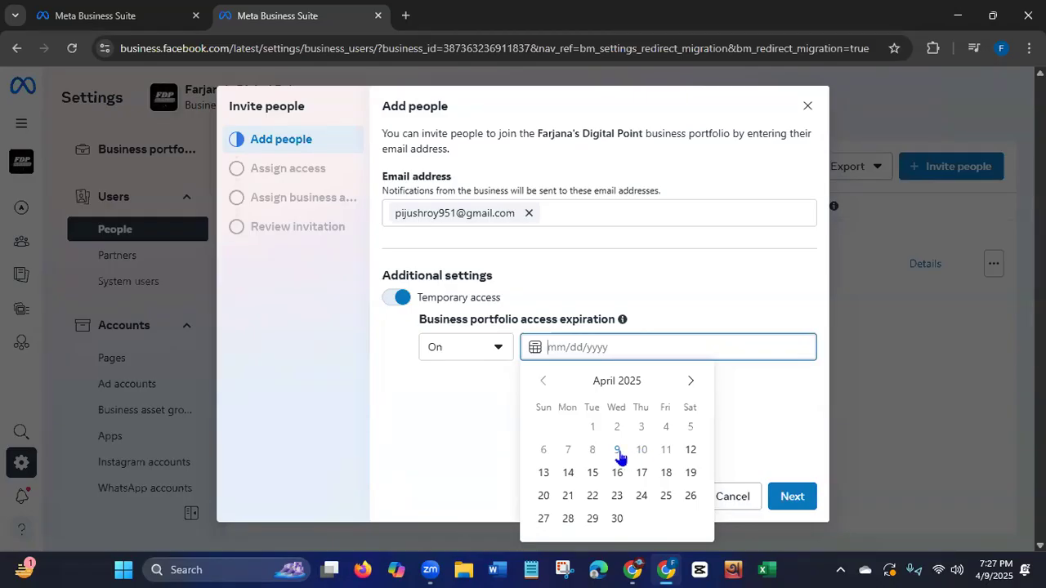
click(690, 450)
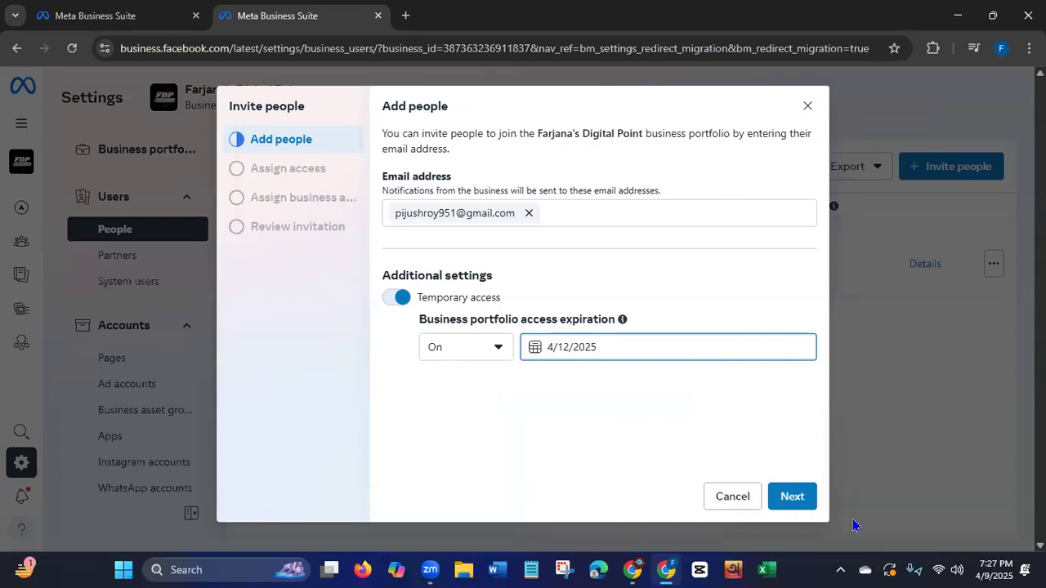
click(792, 497)
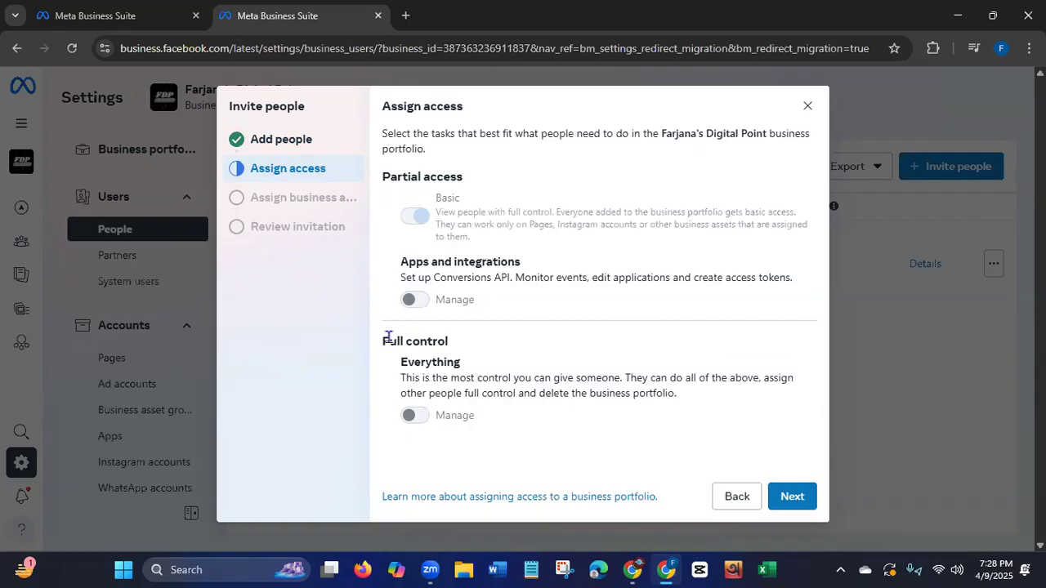
Review the partial access and full control options, keep only Basic access, and proceed to assigning business assets.
drag(391, 342, 529, 347)
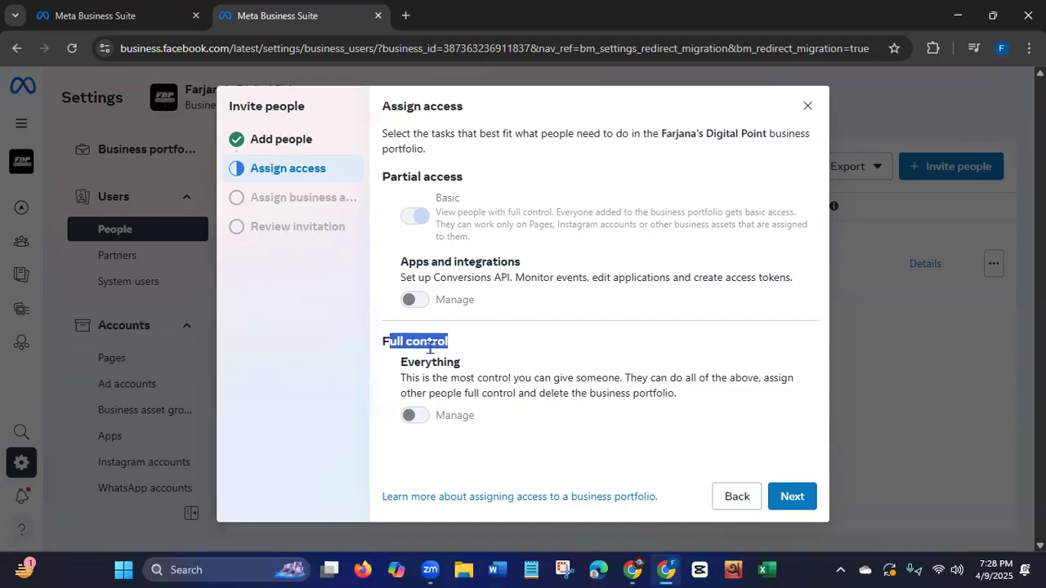
drag(382, 175, 498, 195)
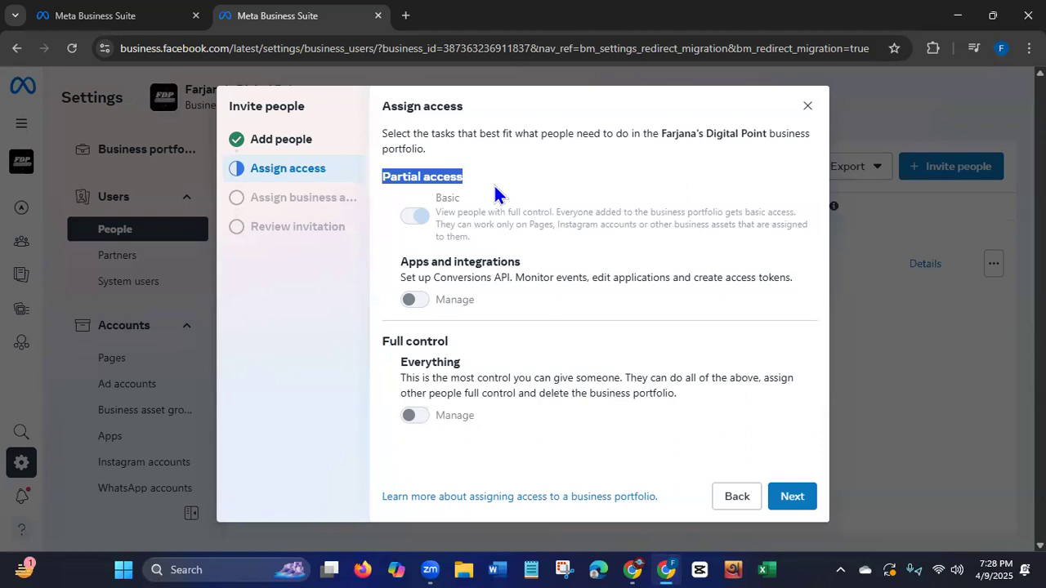
click(415, 304)
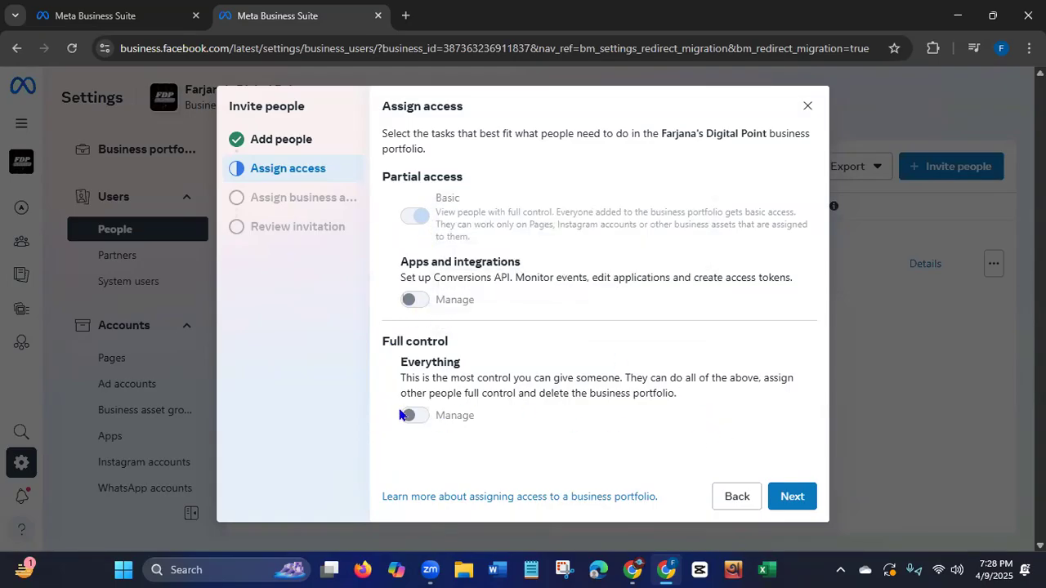
click(793, 500)
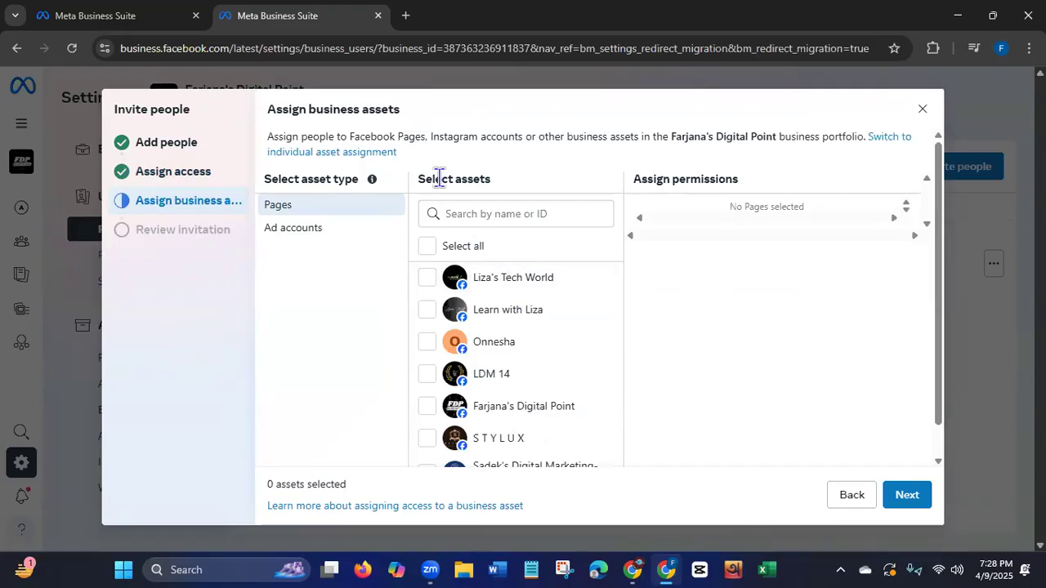
Select the Onnesha Page as the asset to assign and look through its available permissions.
drag(442, 179, 521, 181)
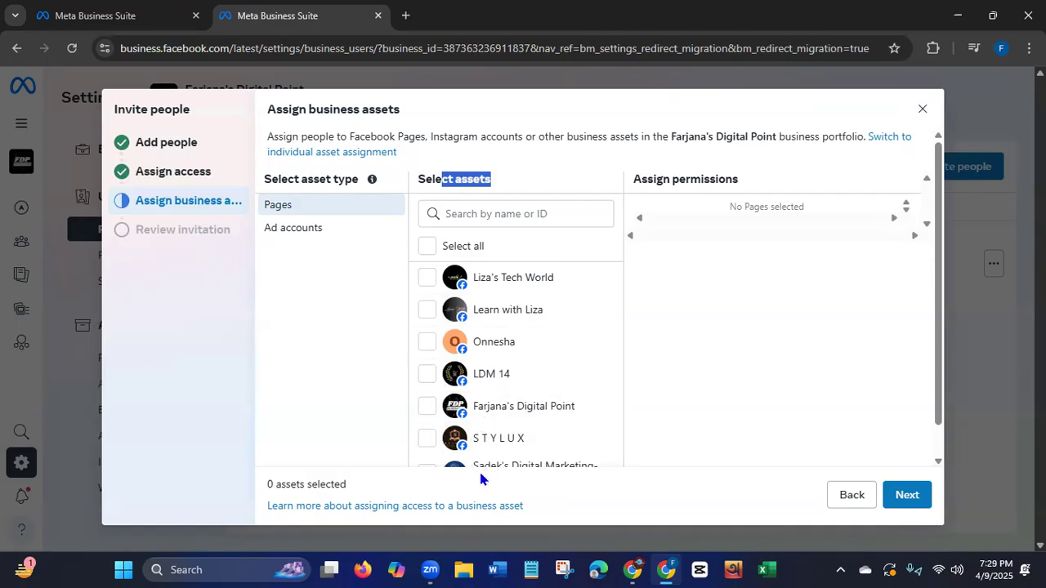
click(427, 343)
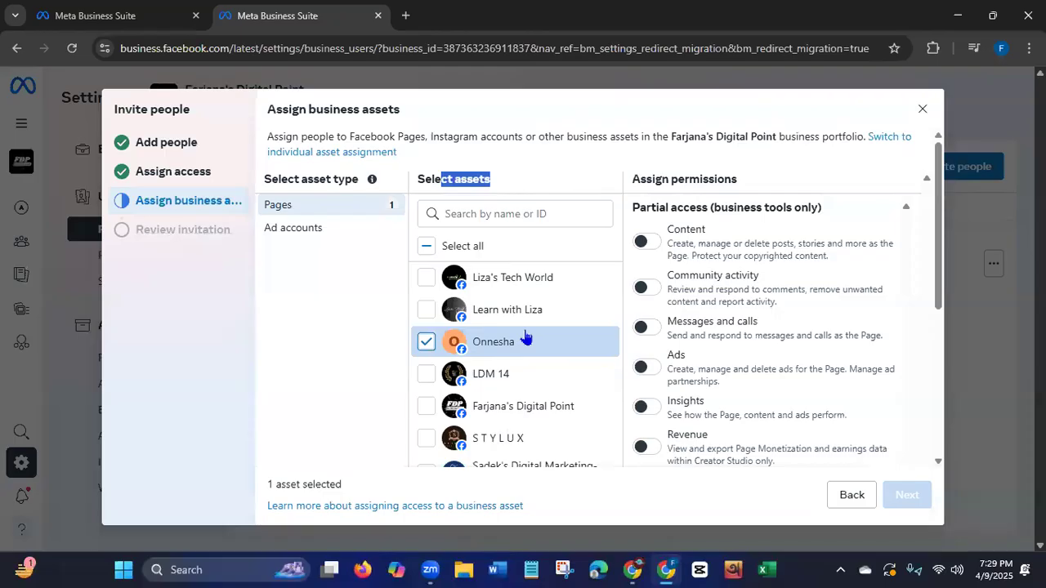
mouse_move(943, 244)
mouse_down()
mouse_move(938, 401)
mouse_move(938, 262)
mouse_up()
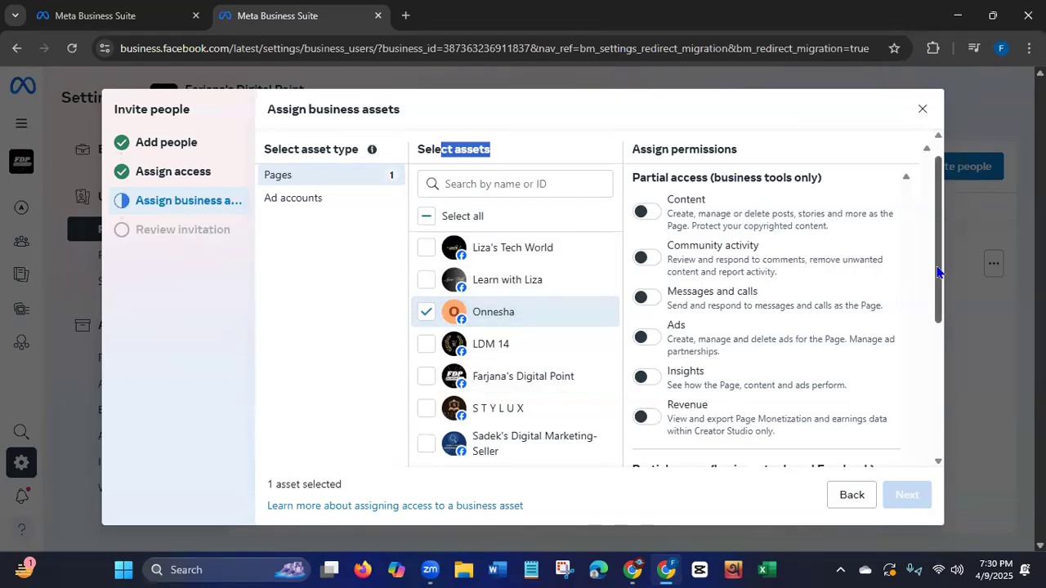
scroll(938, 272, down, 3)
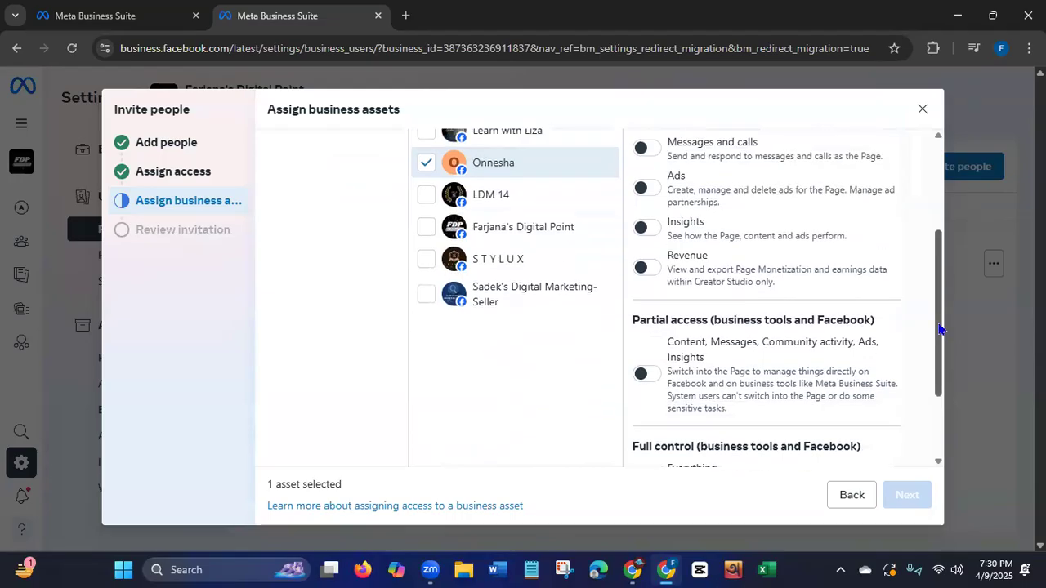
scroll(938, 272, up, 5)
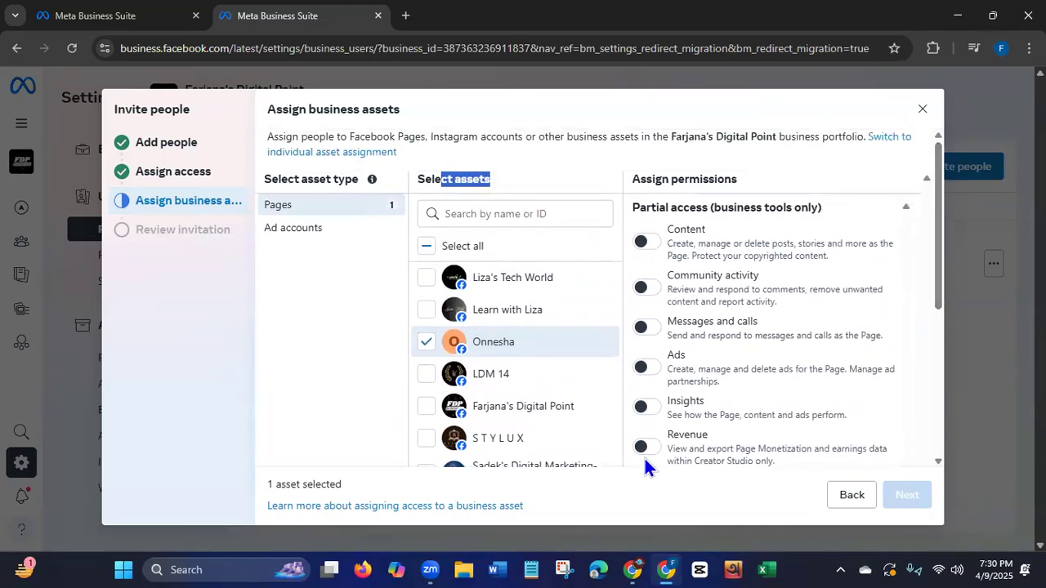
Try the Content, Community activity, and Messages and calls permissions for the Onnesha Page, switching each one on and back off.
click(643, 246)
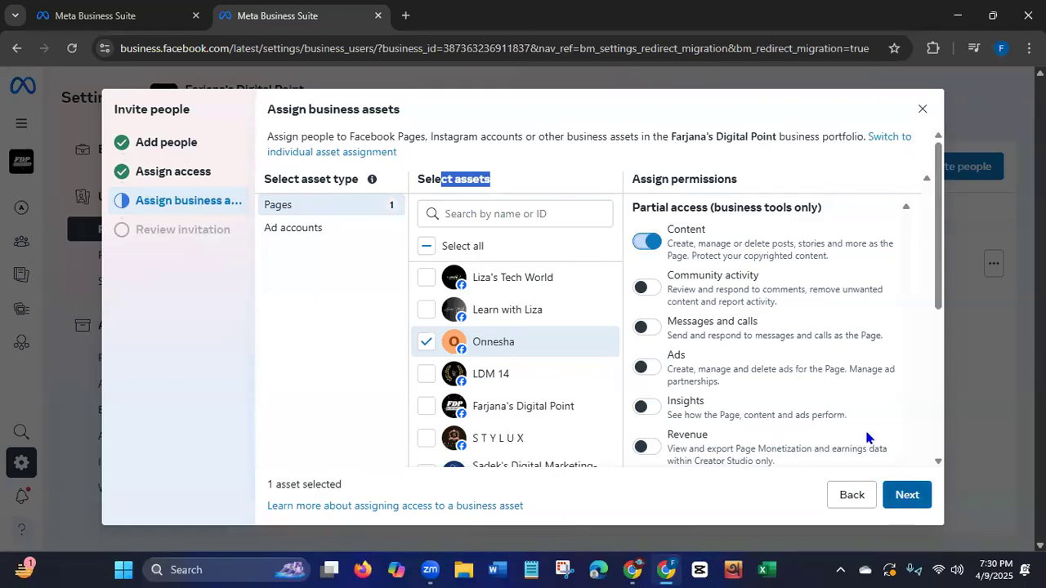
click(644, 290)
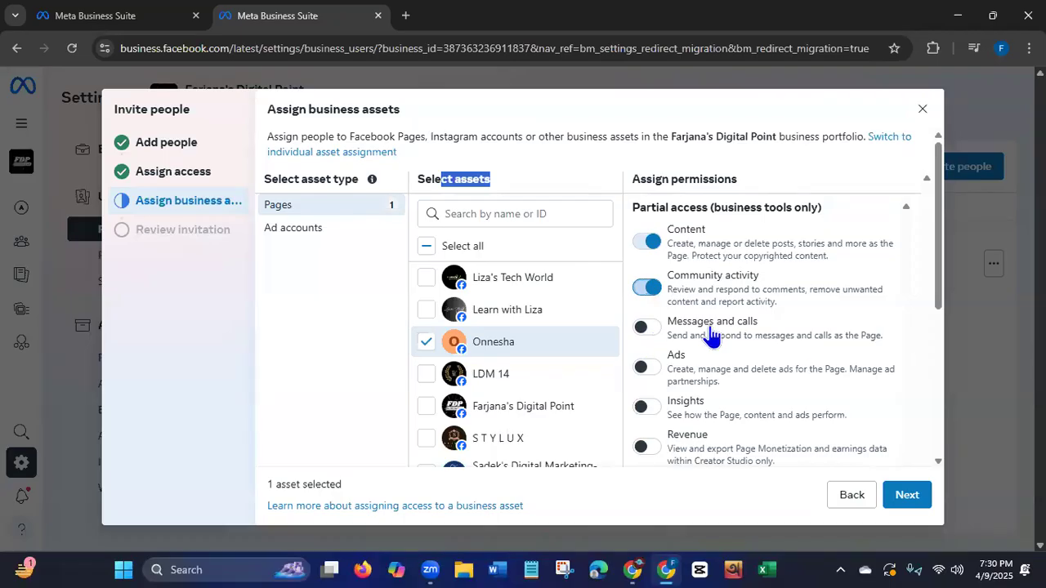
click(647, 327)
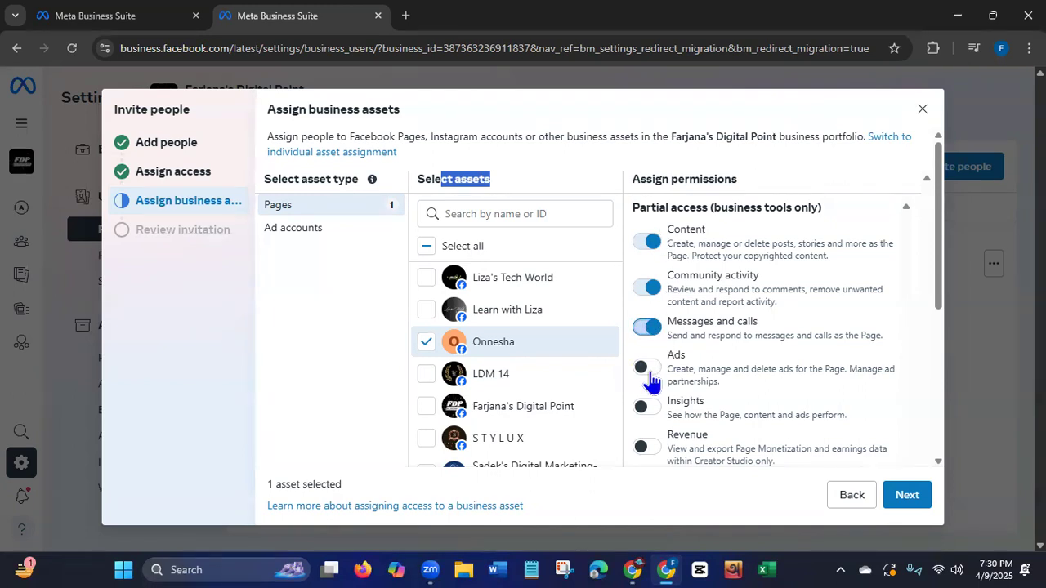
click(652, 241)
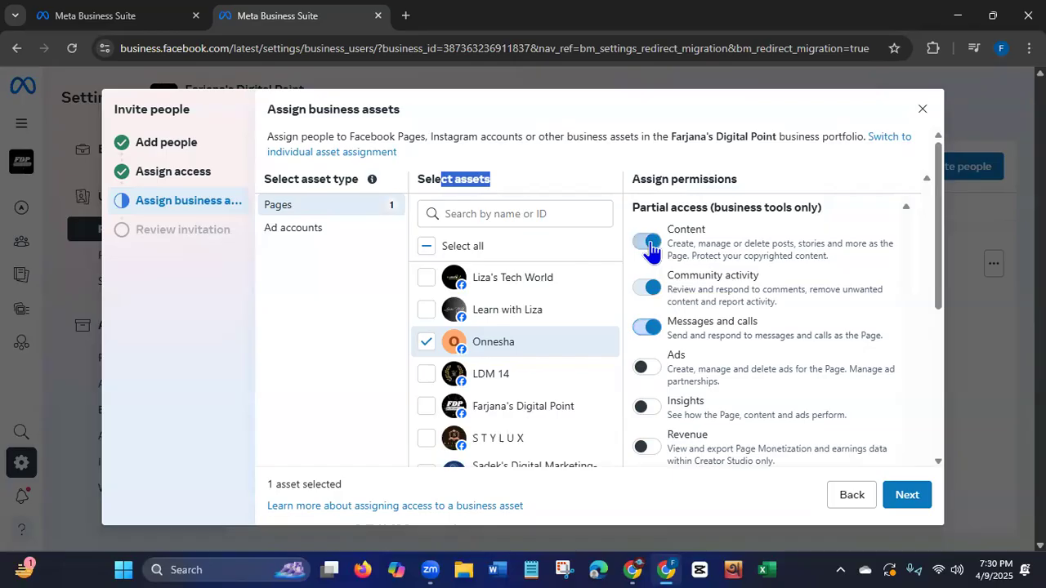
click(650, 286)
click(650, 326)
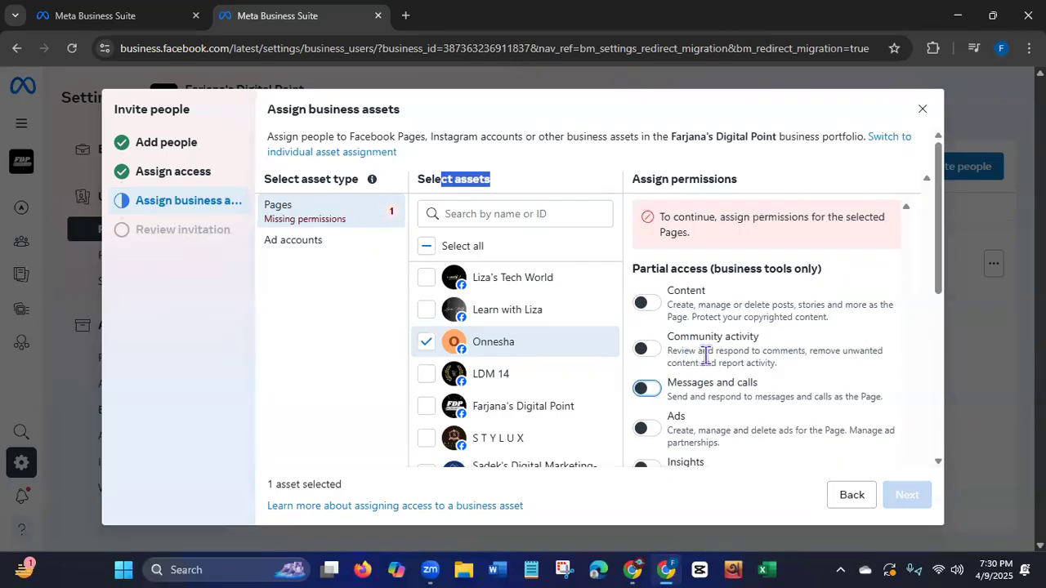
Try the Ads permission and the combined partial access for business tools and Facebook, review the included permissions, and switch the combined access off.
click(651, 428)
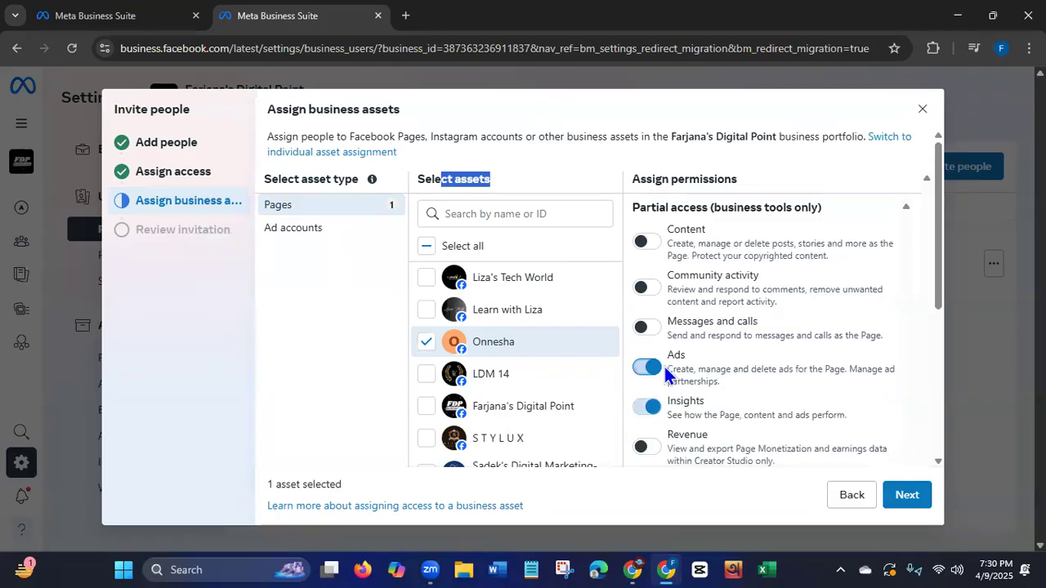
drag(940, 290, 916, 386)
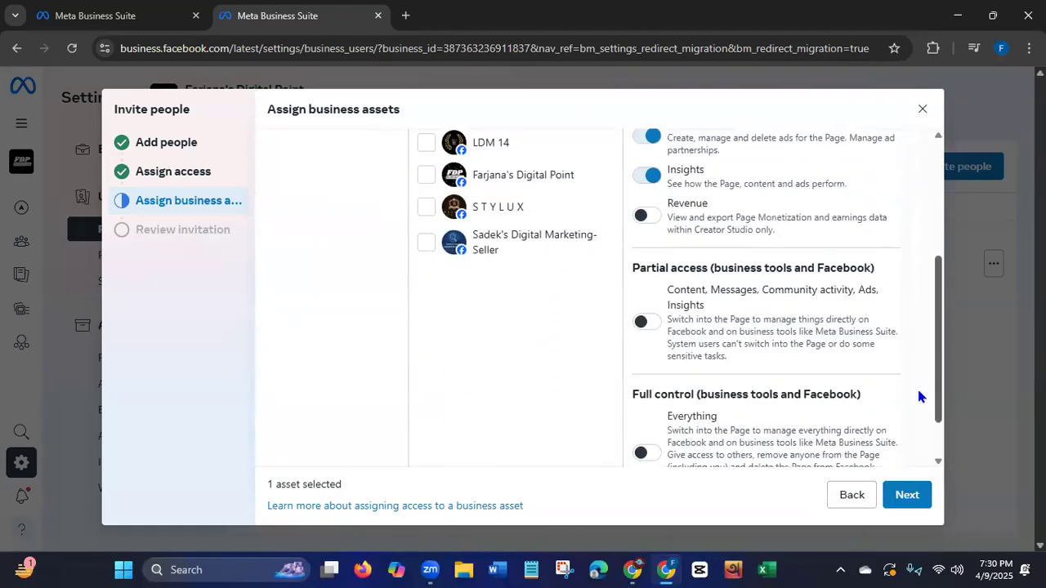
click(645, 322)
drag(940, 311, 934, 212)
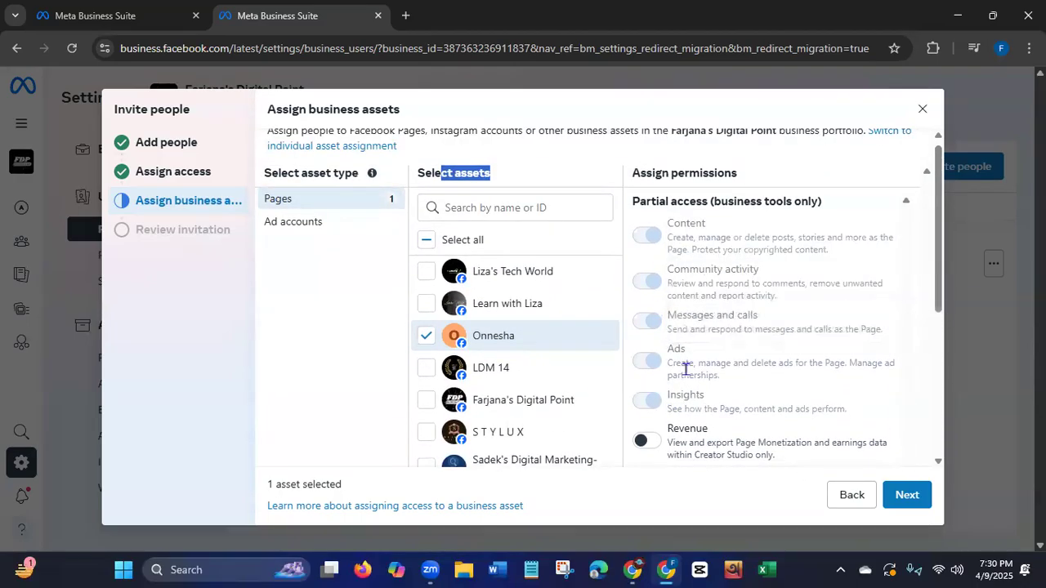
drag(939, 266, 934, 300)
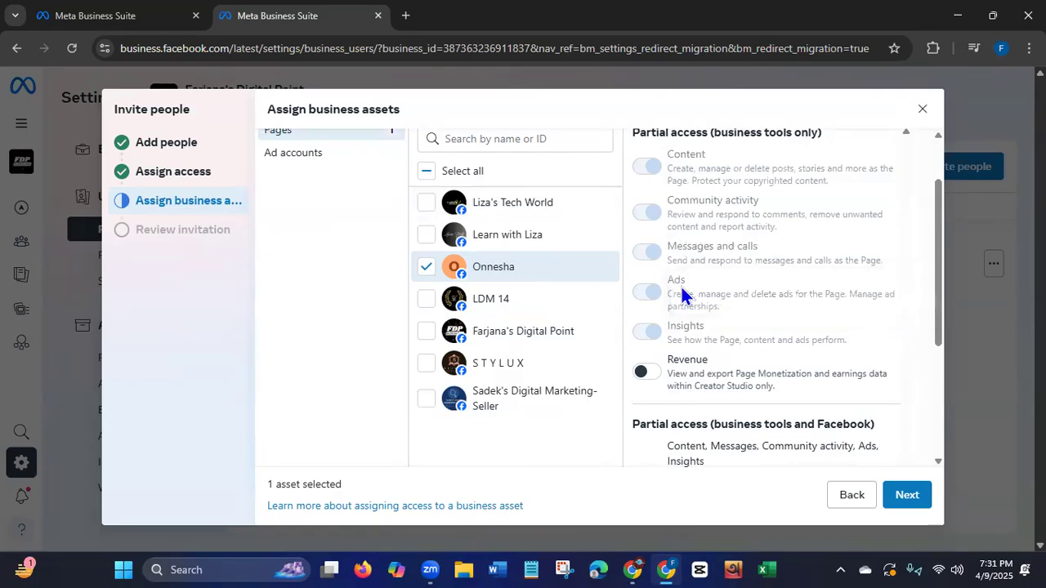
drag(941, 322, 931, 377)
click(646, 359)
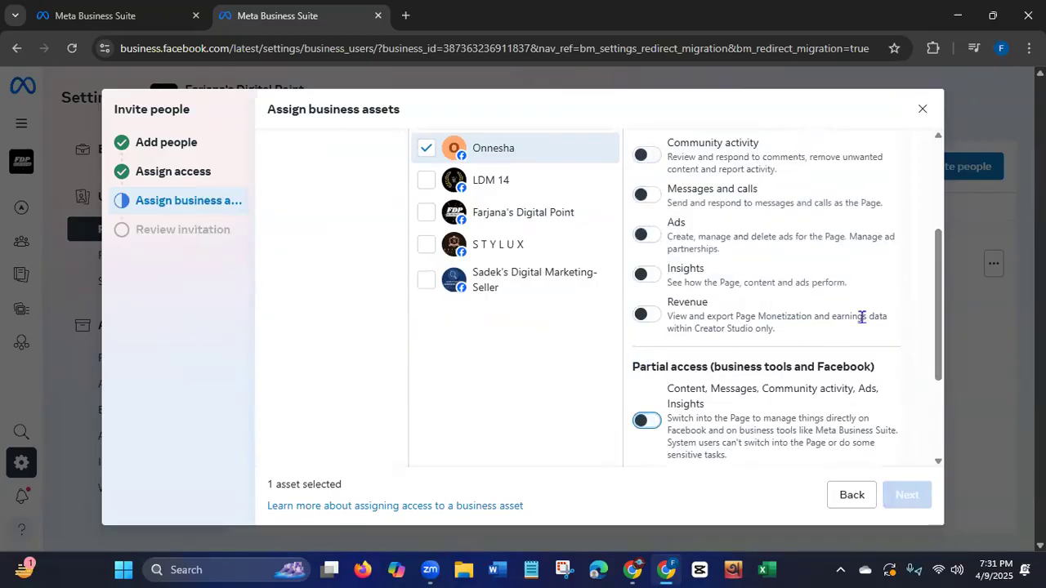
Grant only the Content permission for the Onnesha Page and check the remaining access options.
drag(943, 289, 943, 210)
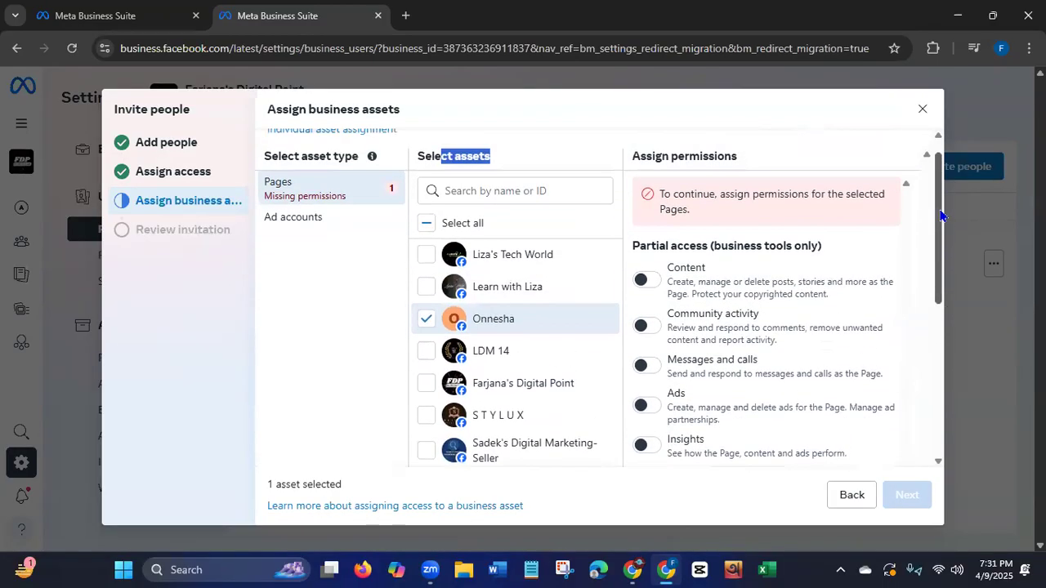
click(640, 281)
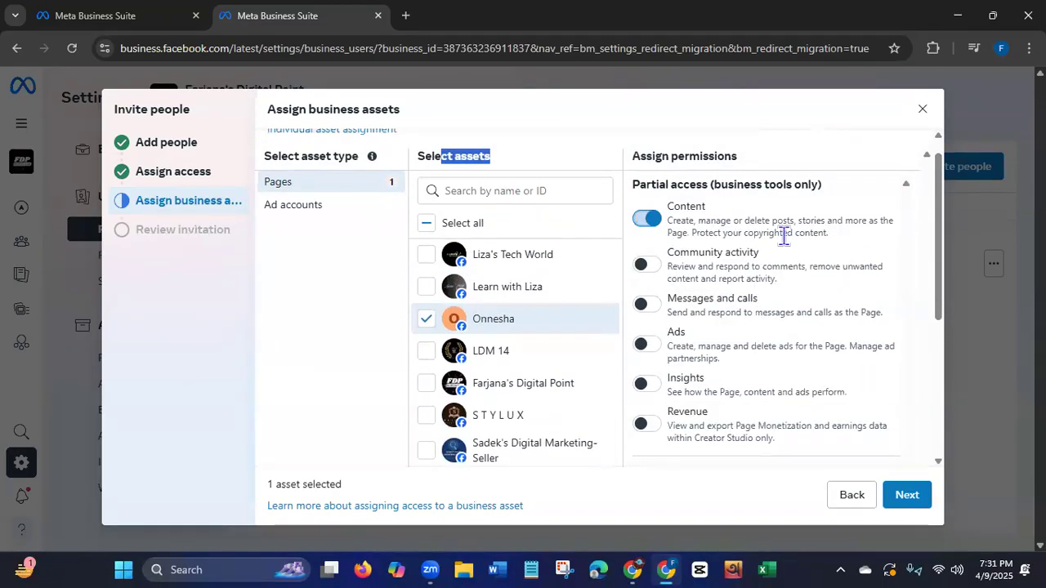
drag(946, 274, 938, 426)
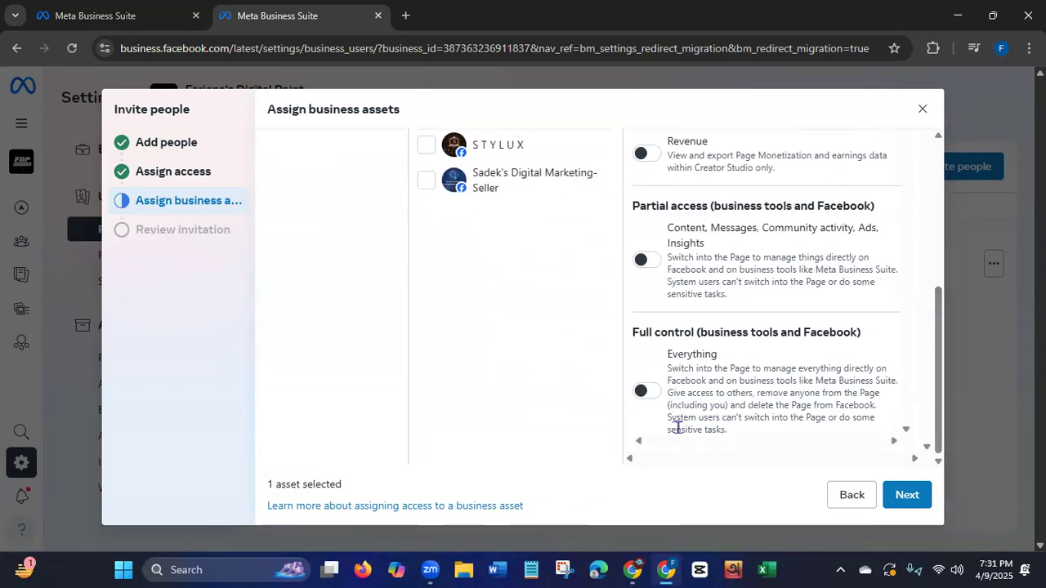
Proceed to the invitation review, send the invitation to the invitee, and close the confirmation.
click(909, 497)
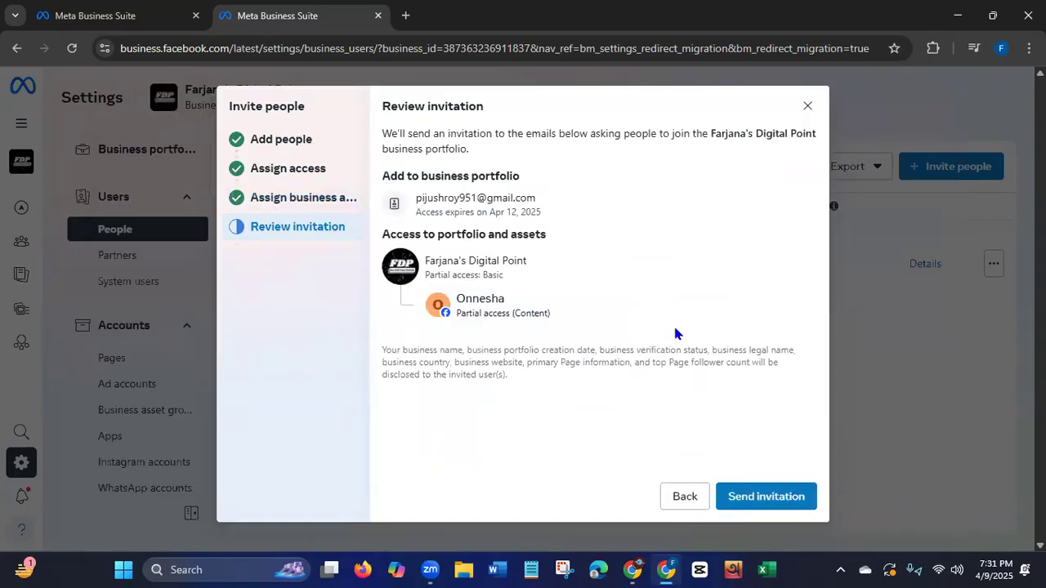
click(767, 499)
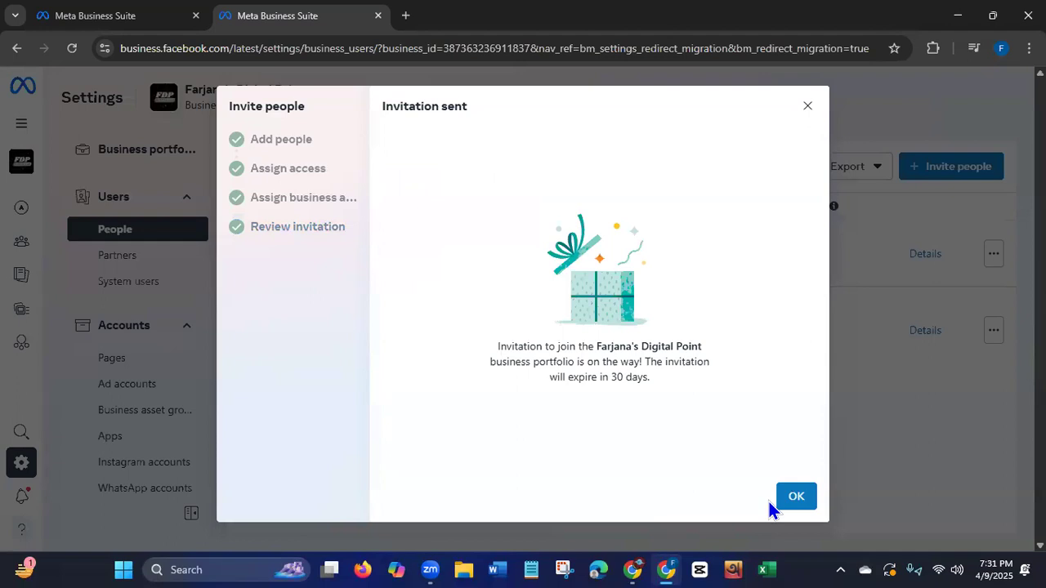
click(794, 496)
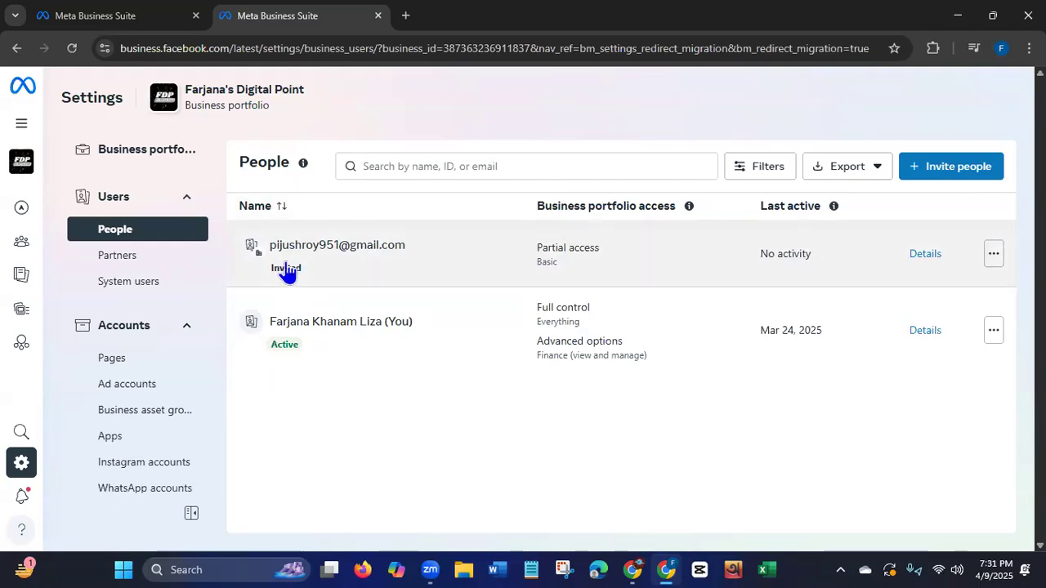
Cancel the pending invitation of the invited person in the People list and confirm the cancellation.
click(994, 258)
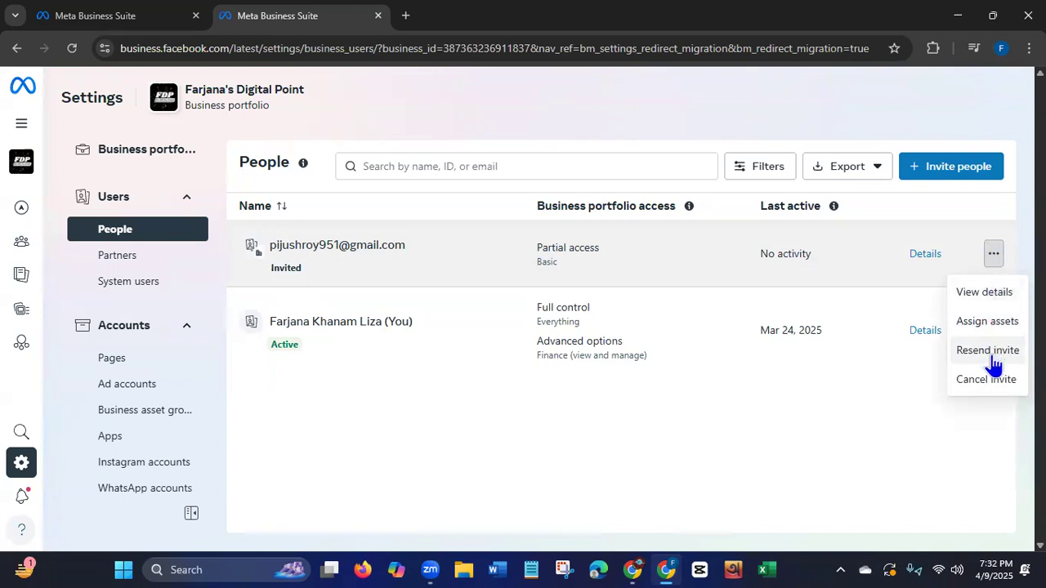
click(989, 382)
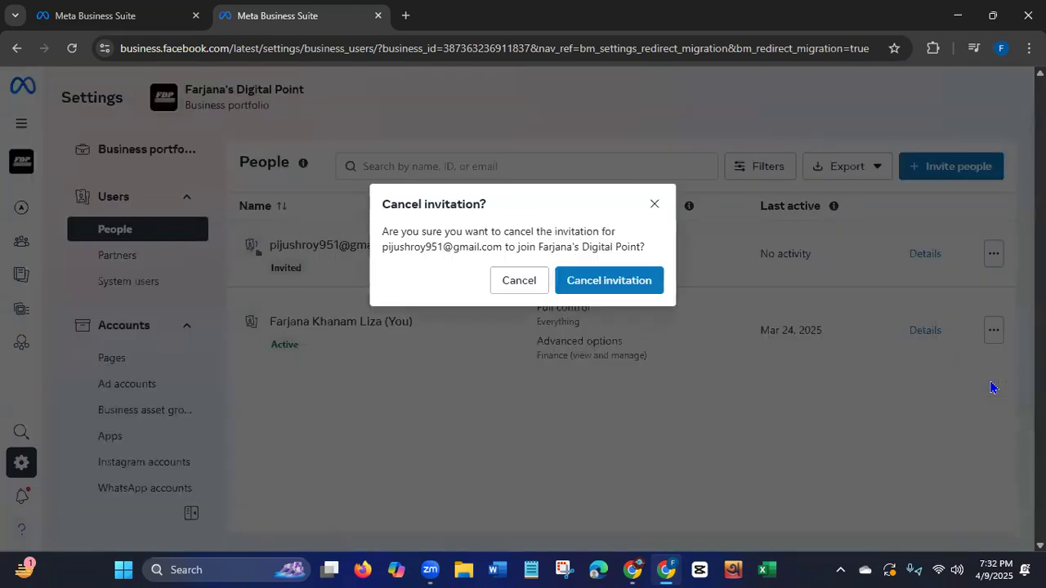
click(580, 283)
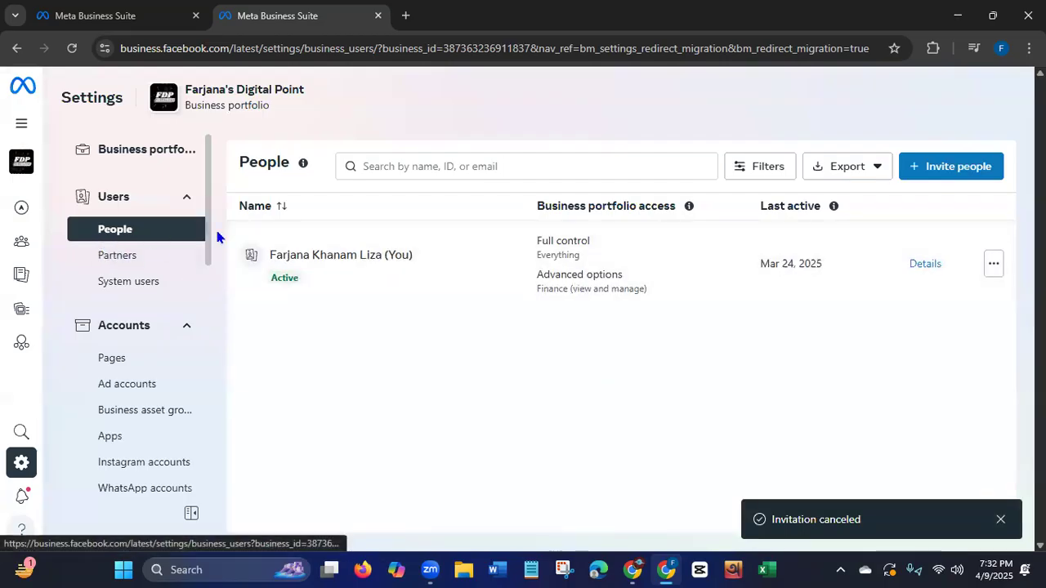
Open the Partners section of the business portfolio's user settings.
click(121, 257)
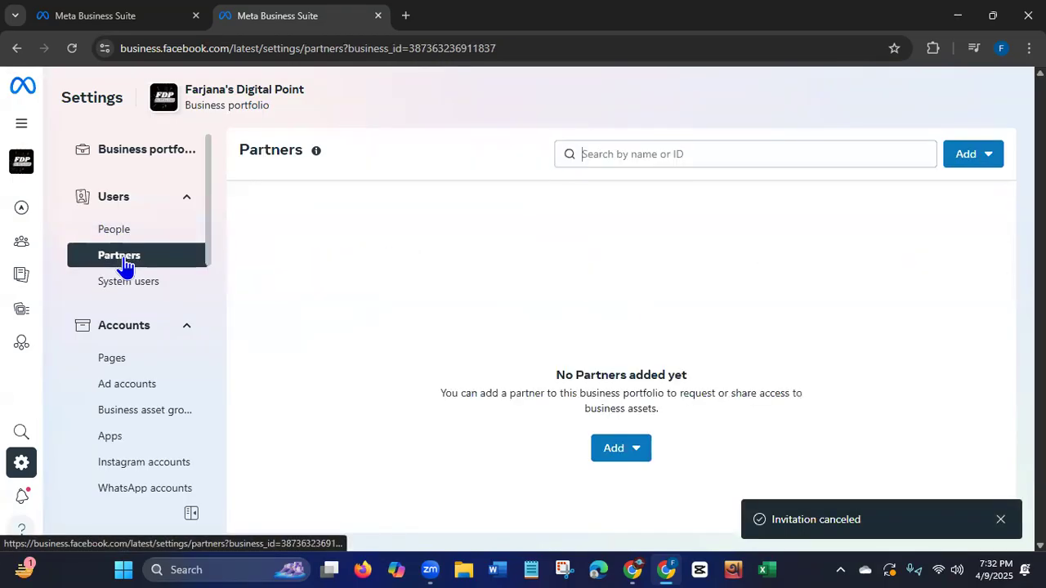
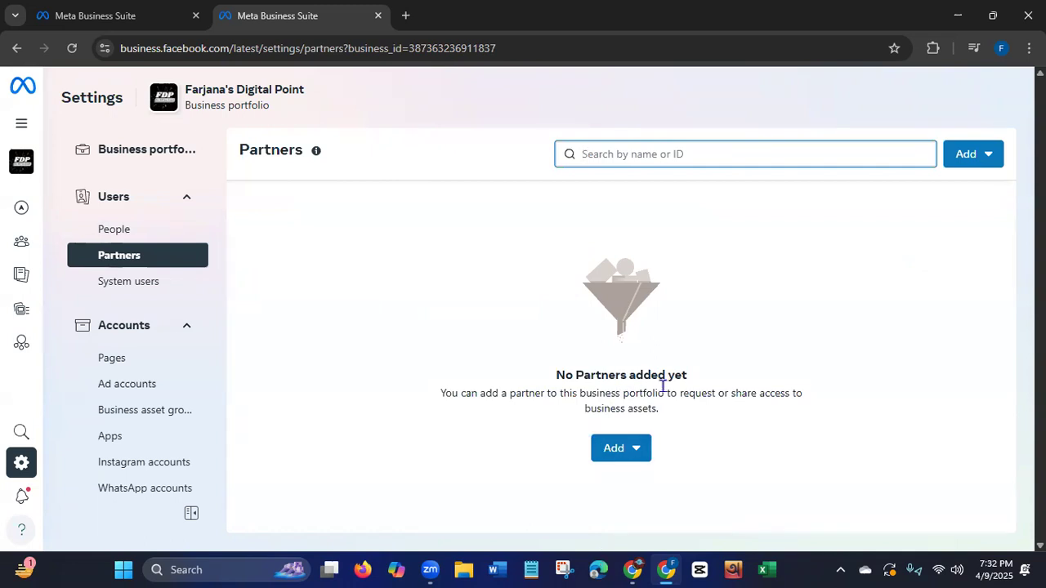
Start giving a partner access to the portfolio's assets and read the new-partner explanation and the requested Partner Business ID field.
click(635, 454)
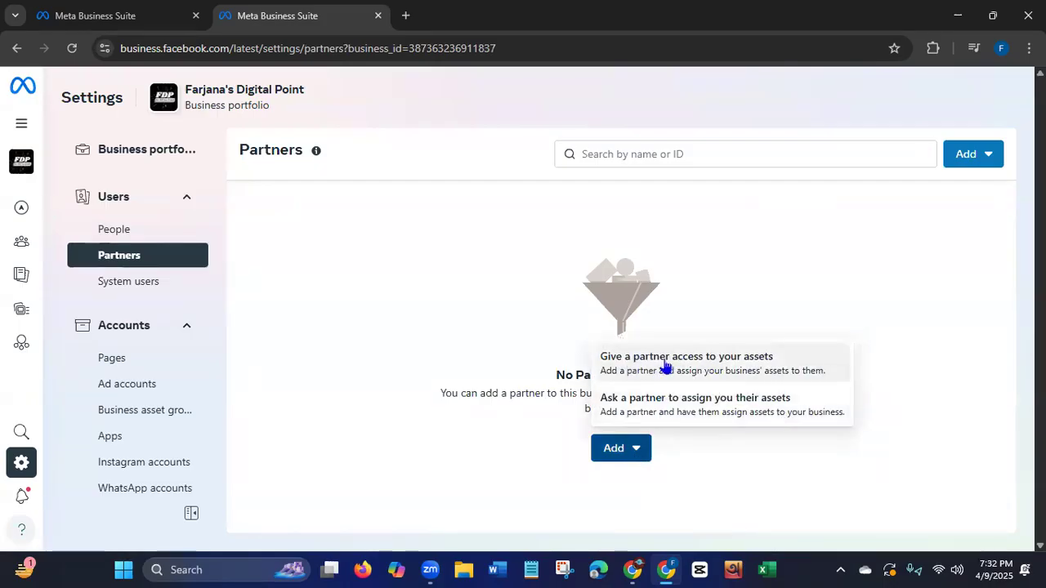
click(760, 363)
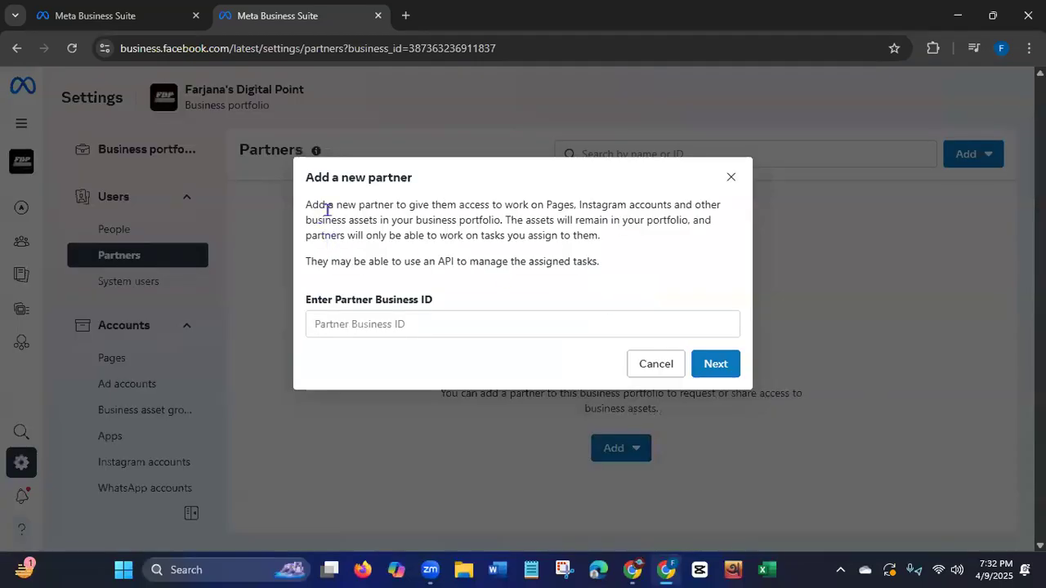
drag(308, 205, 638, 236)
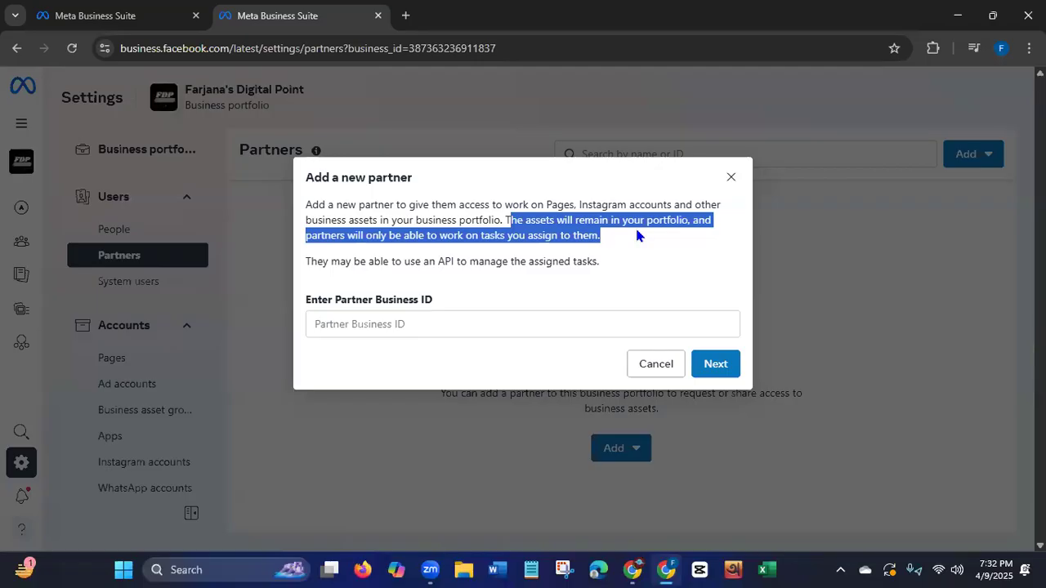
drag(309, 264, 598, 281)
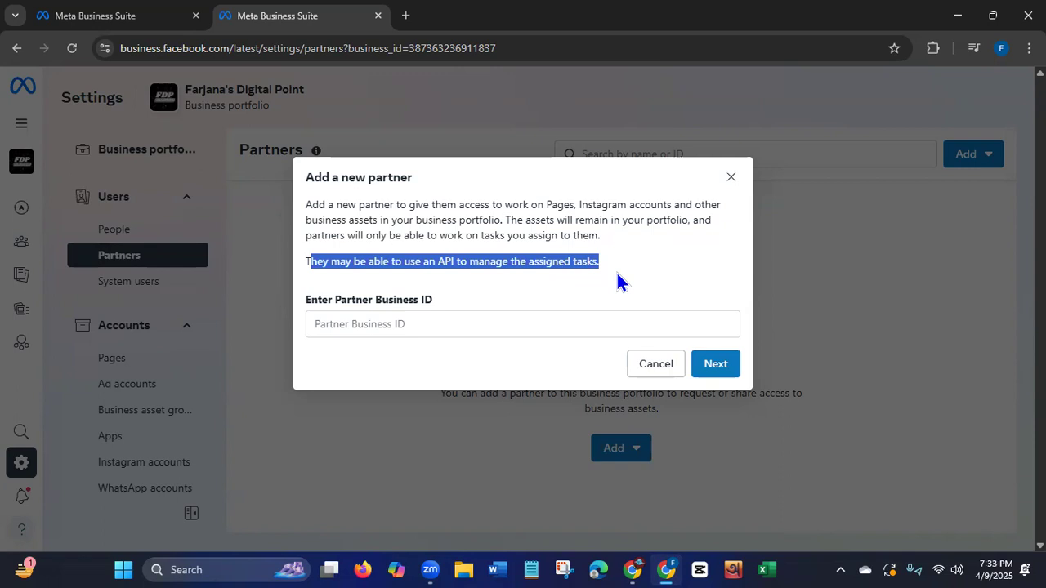
drag(333, 209, 463, 214)
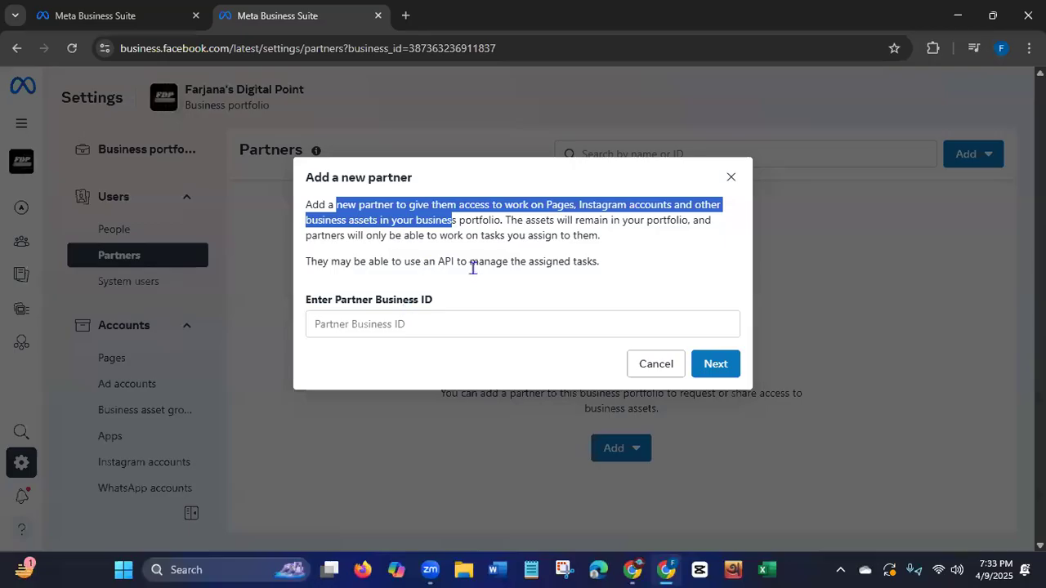
click(497, 288)
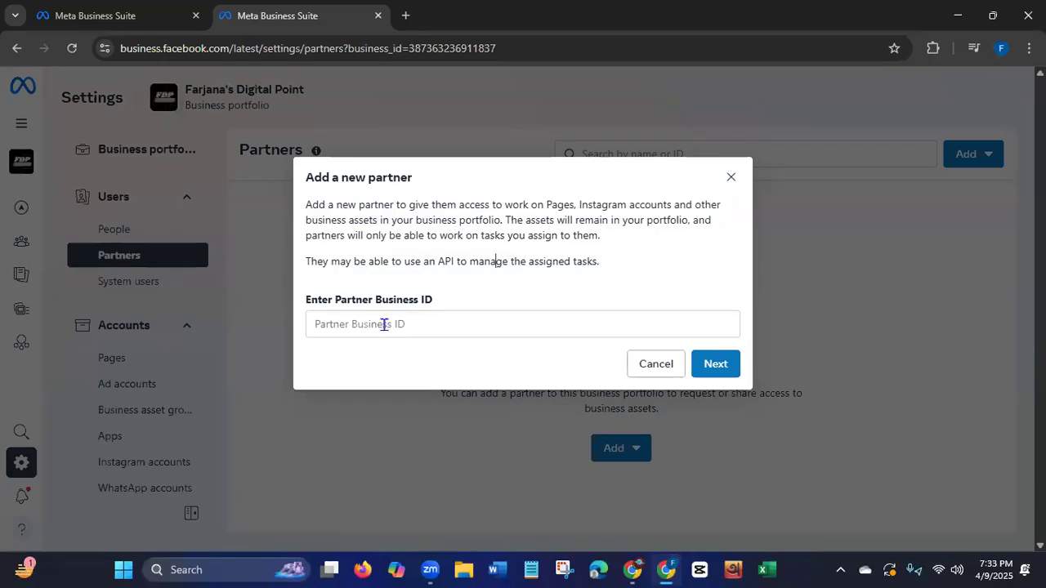
drag(317, 302, 476, 305)
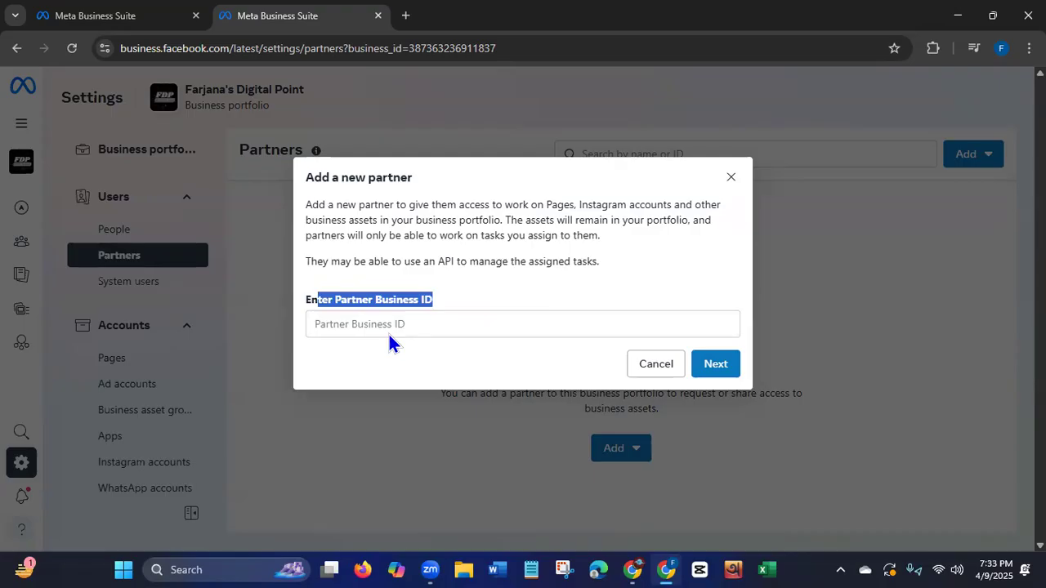
Locate the business_id parameter in the page address of the Partners settings.
click(360, 50)
key(ctrl+a)
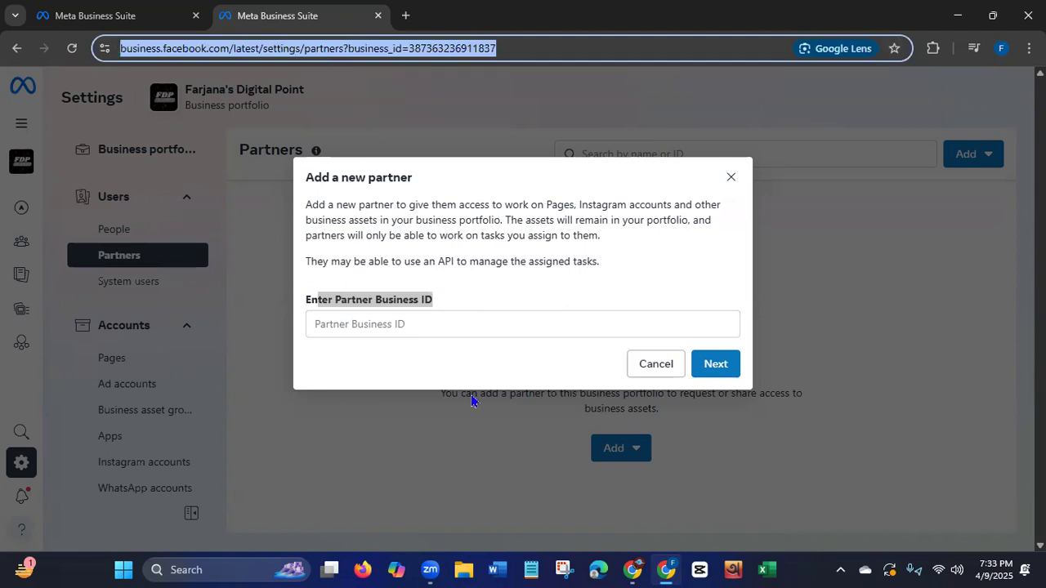
click(501, 48)
drag(383, 48, 536, 49)
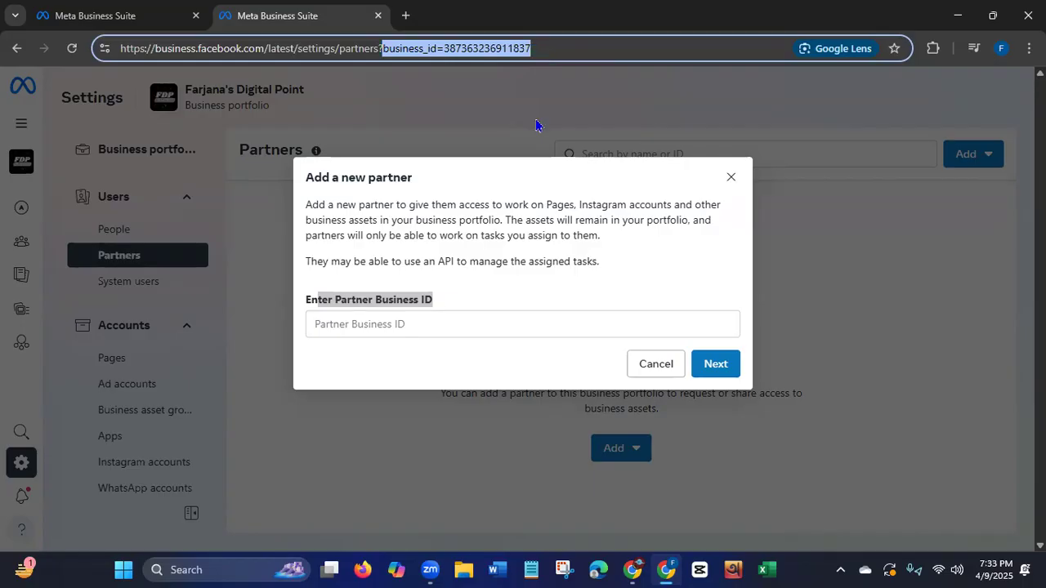
Check the business portfolio list and page address in the Business Suite home tab, and return to the Partners settings tab.
click(91, 18)
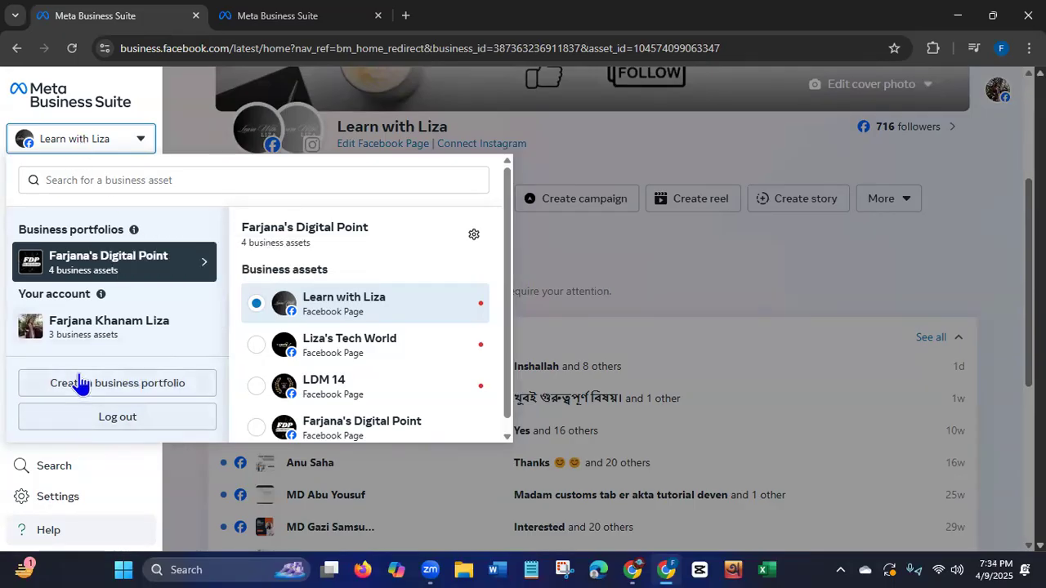
click(591, 259)
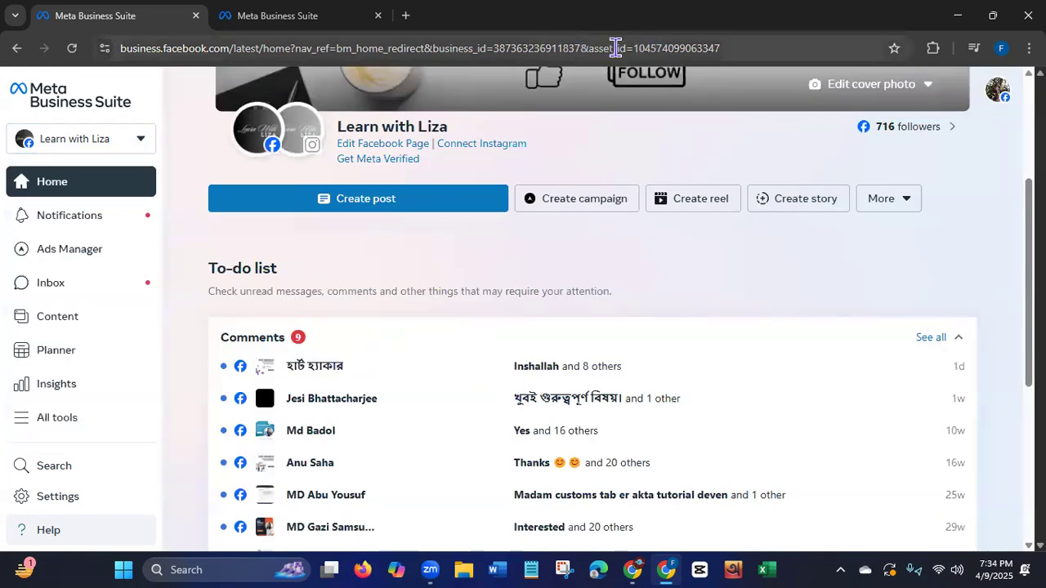
click(321, 24)
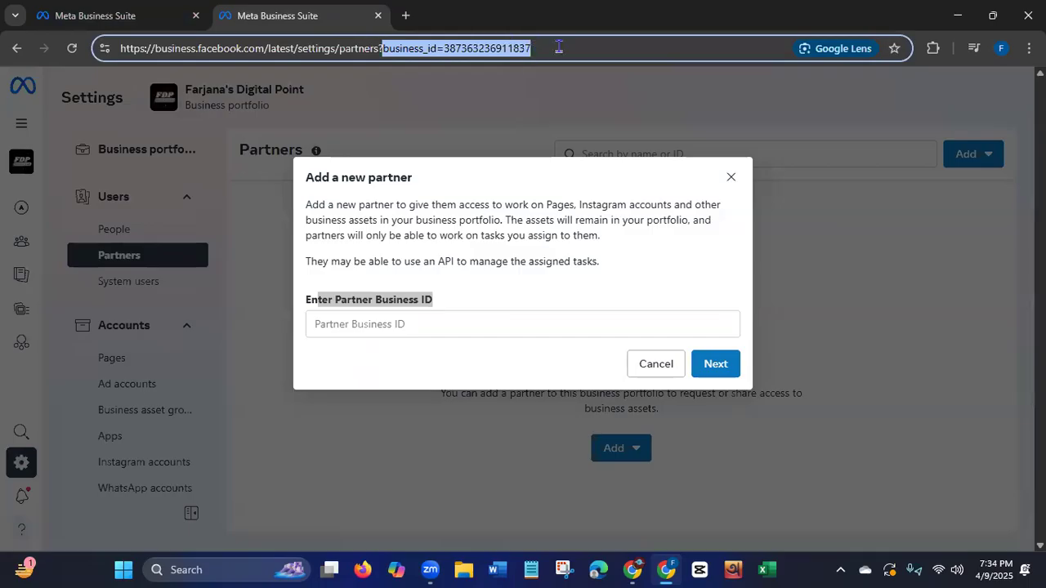
Compare the Partner Business ID field with the business_id in the page address, and close the new-partner dialog without adding anyone.
click(404, 324)
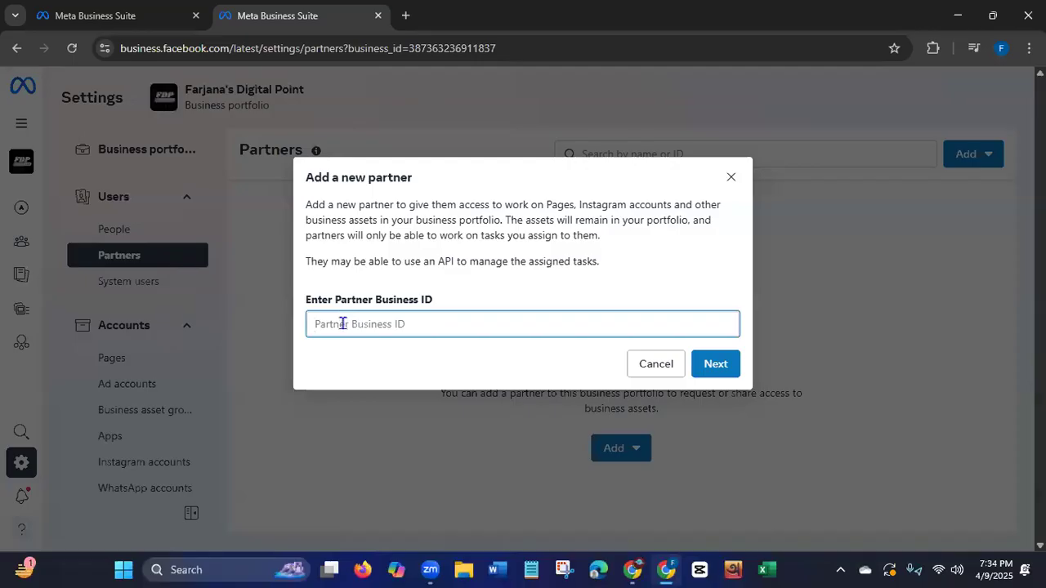
drag(348, 48, 505, 45)
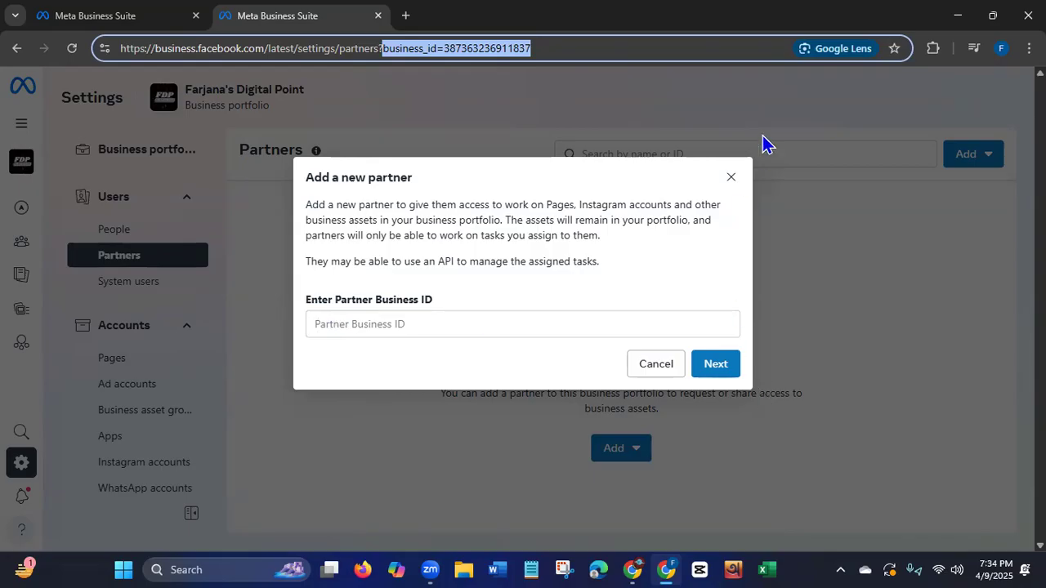
click(732, 179)
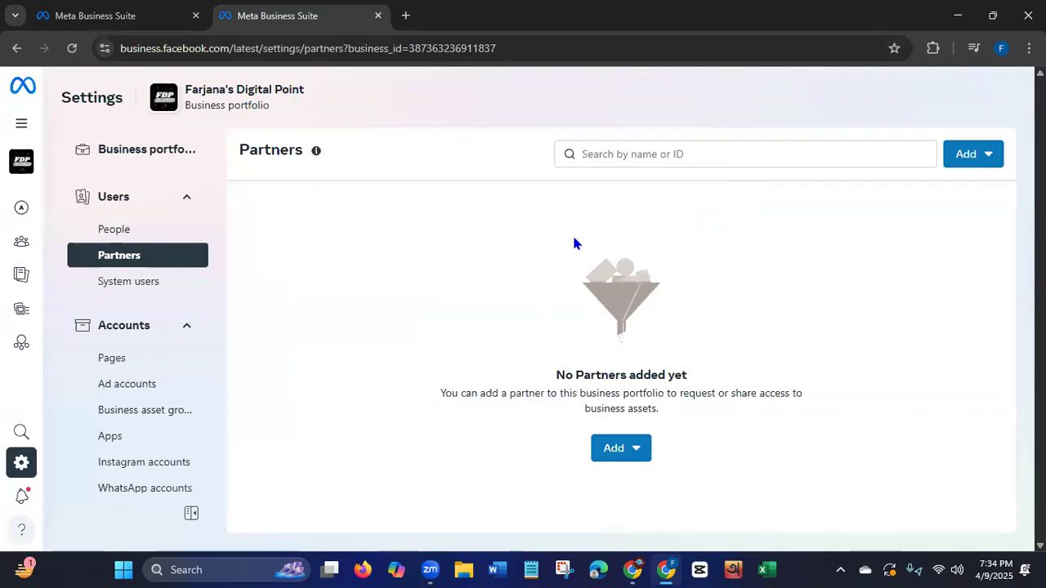
Start asking a partner to assign their assets and read the explanation and the three requirements for getting started.
click(619, 458)
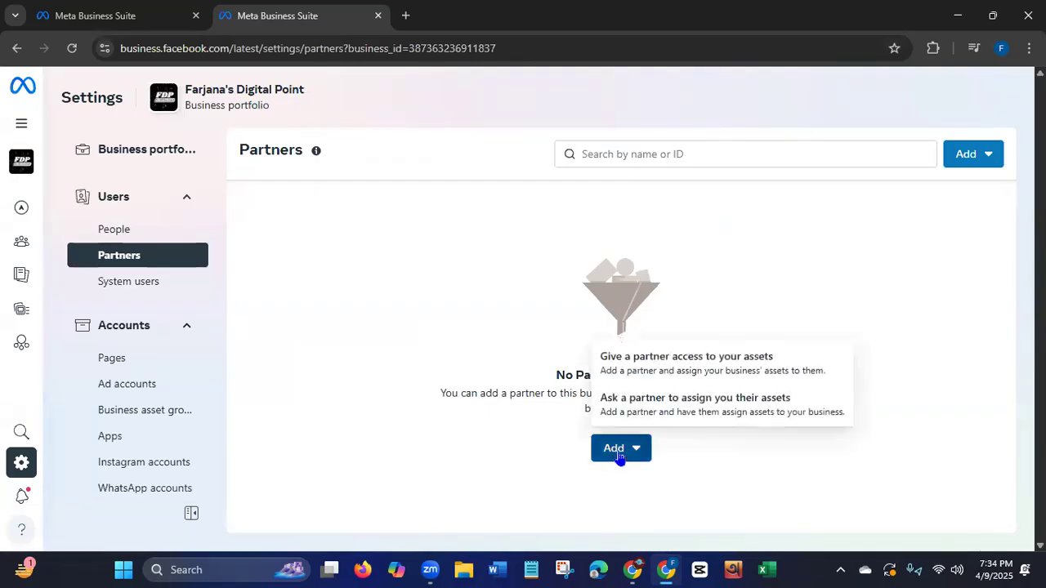
click(732, 413)
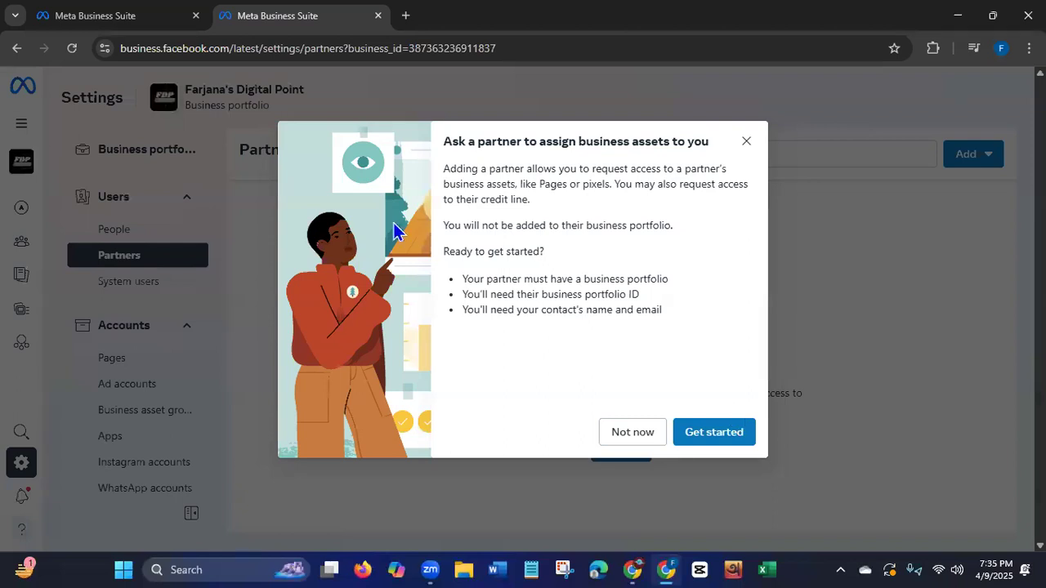
drag(442, 168, 590, 204)
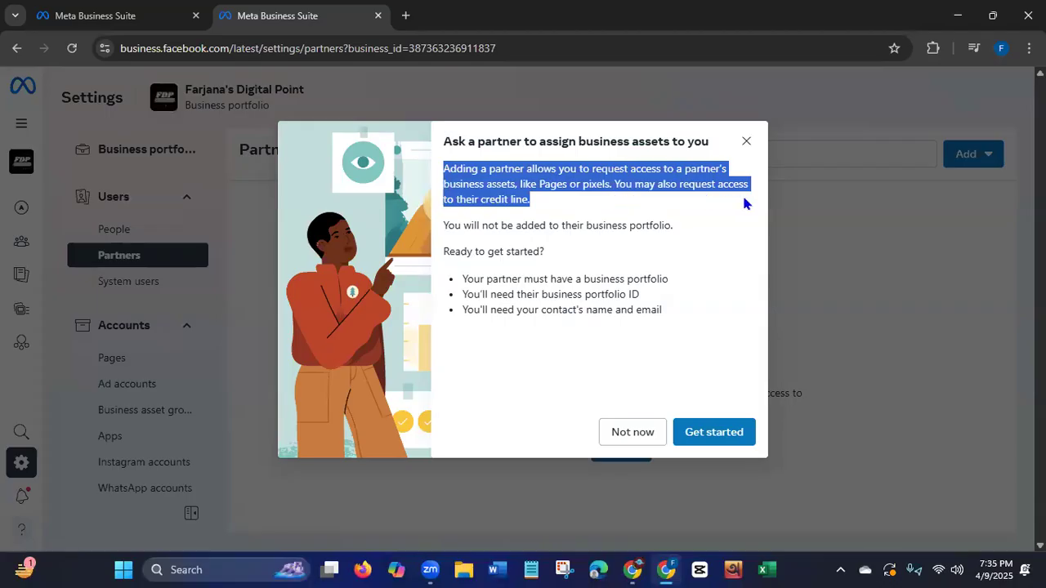
drag(445, 229, 680, 231)
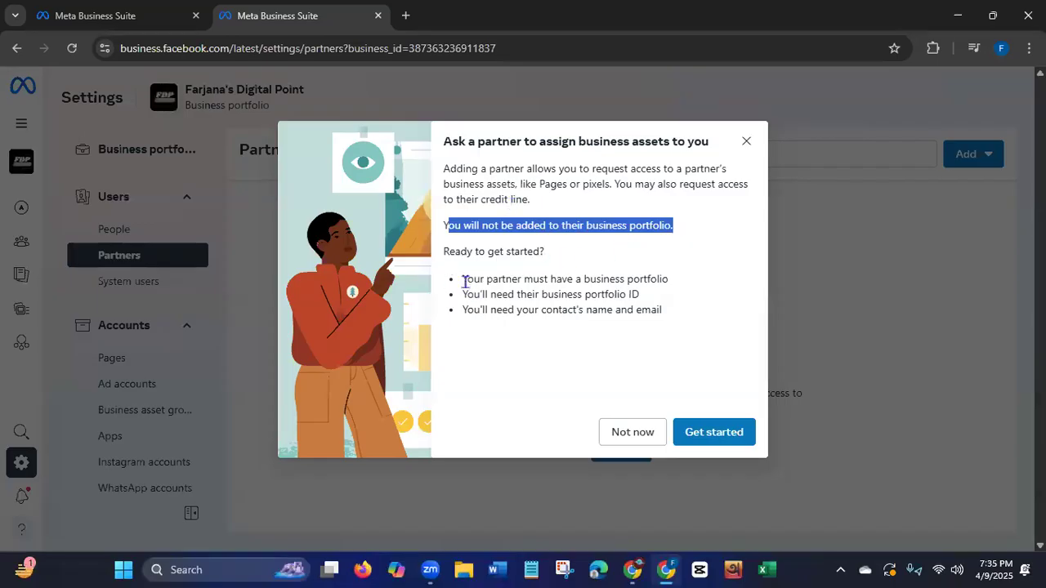
drag(463, 279, 678, 285)
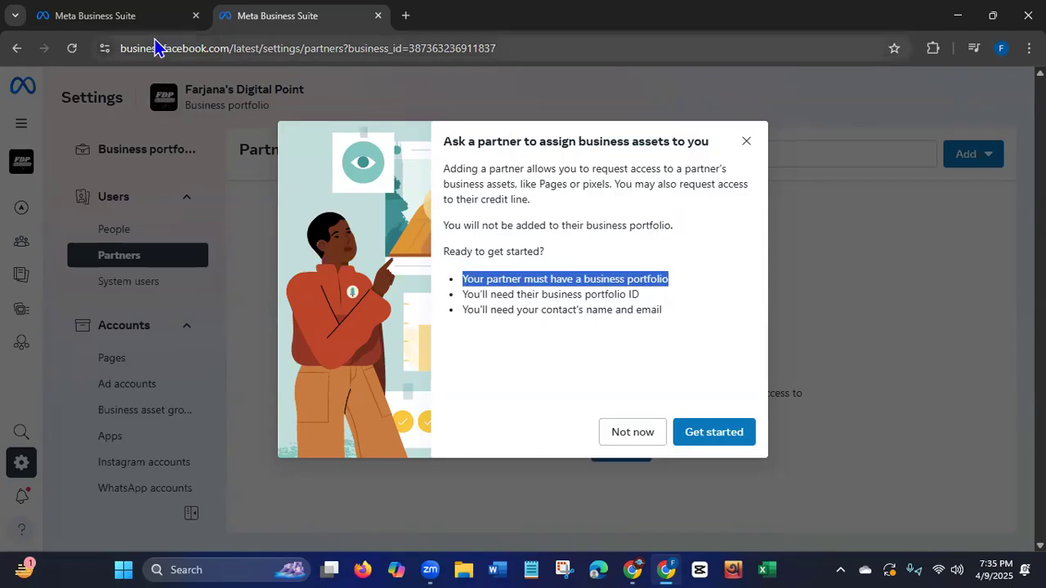
drag(463, 295, 650, 302)
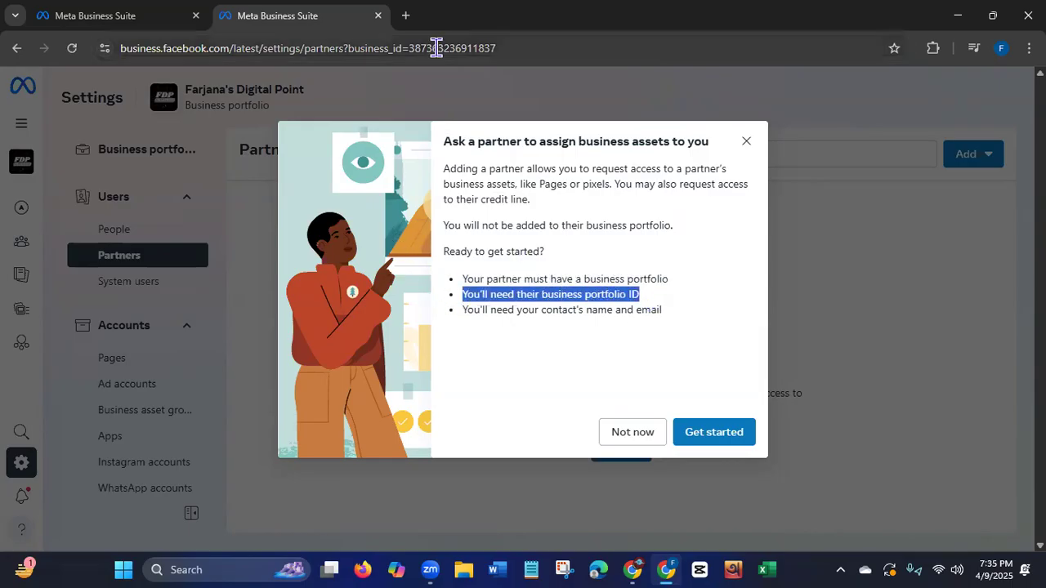
drag(467, 310, 658, 307)
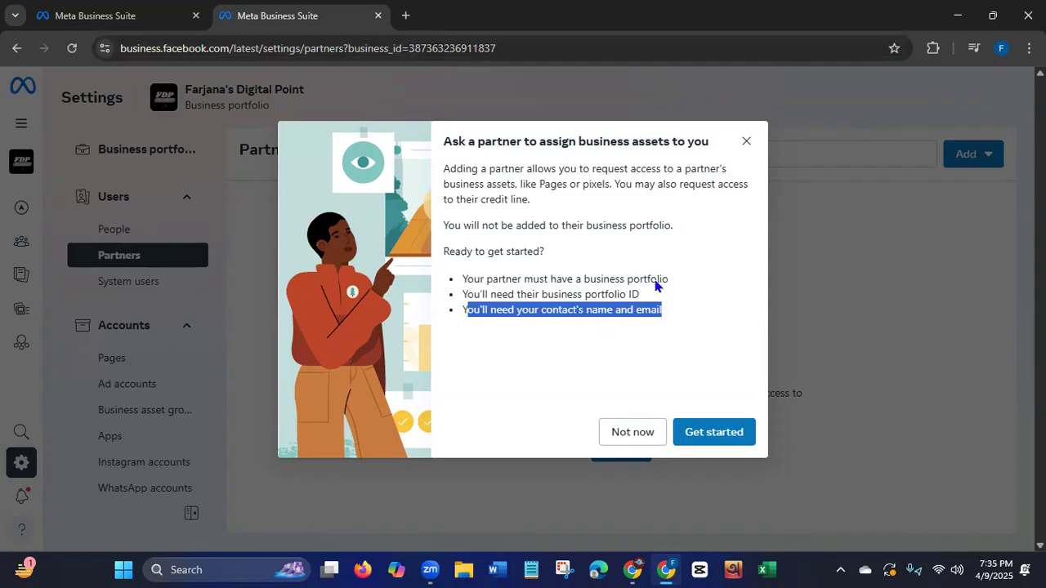
Proceed to the partner request form, examine its contact, portfolio ID and partnership role fields, and close it without sending.
click(716, 435)
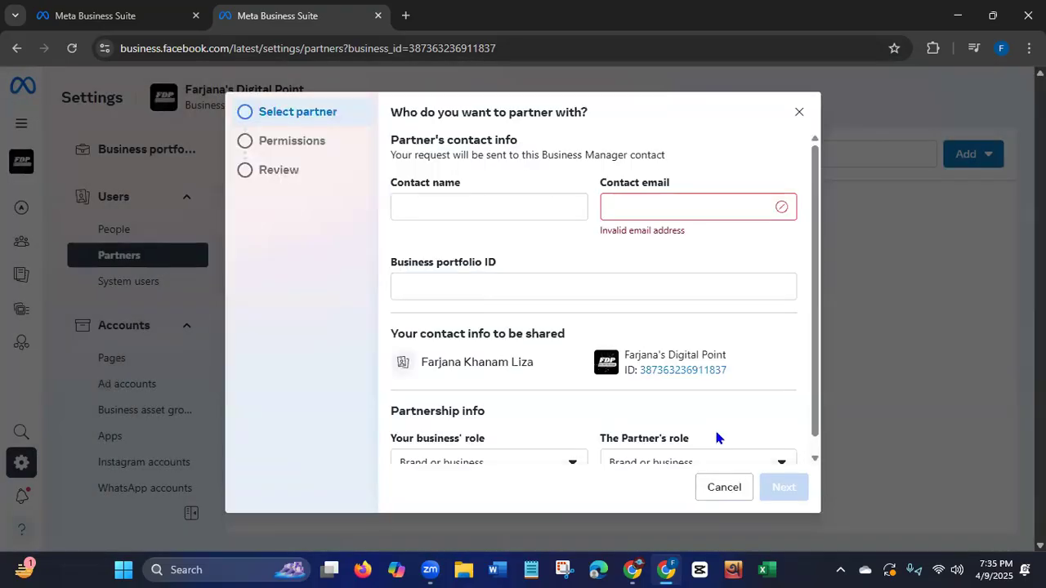
click(431, 202)
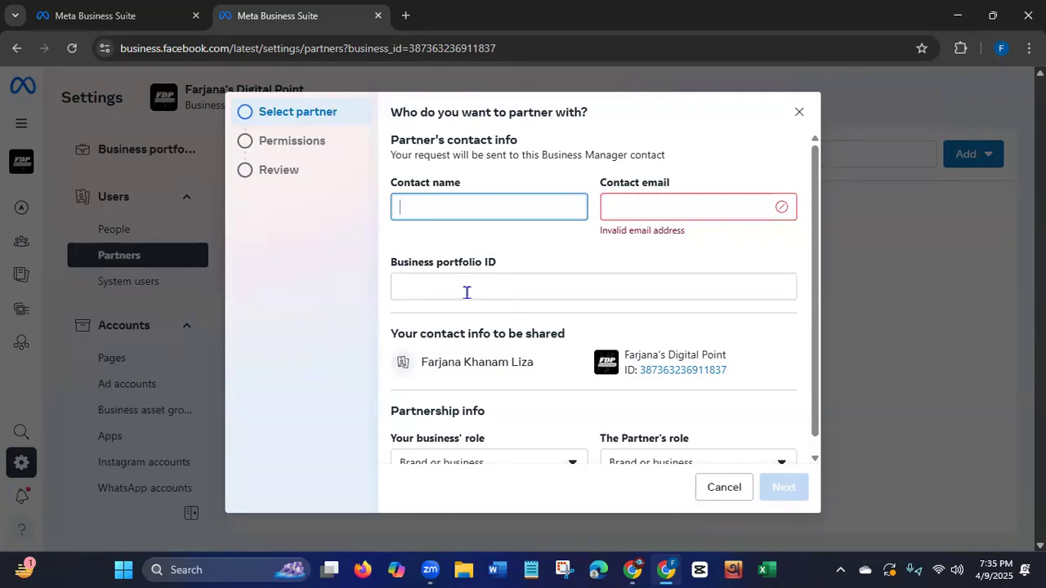
drag(409, 49, 531, 44)
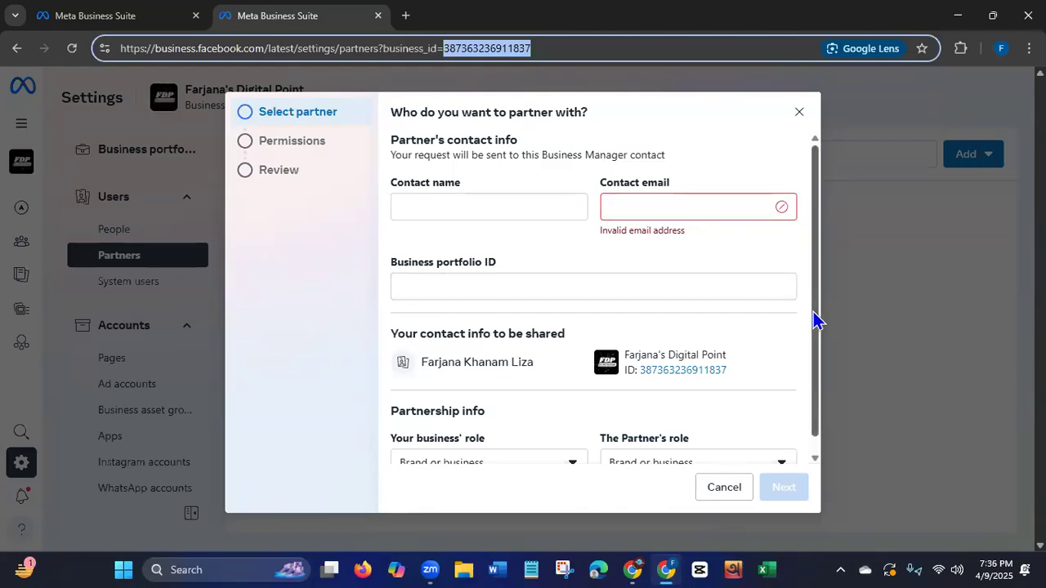
drag(815, 319, 822, 378)
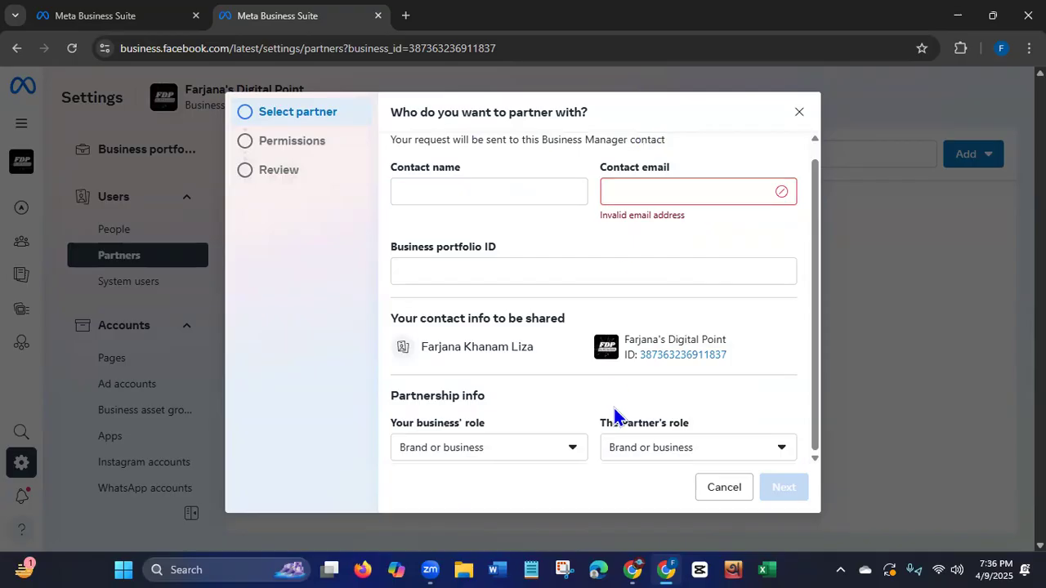
click(797, 114)
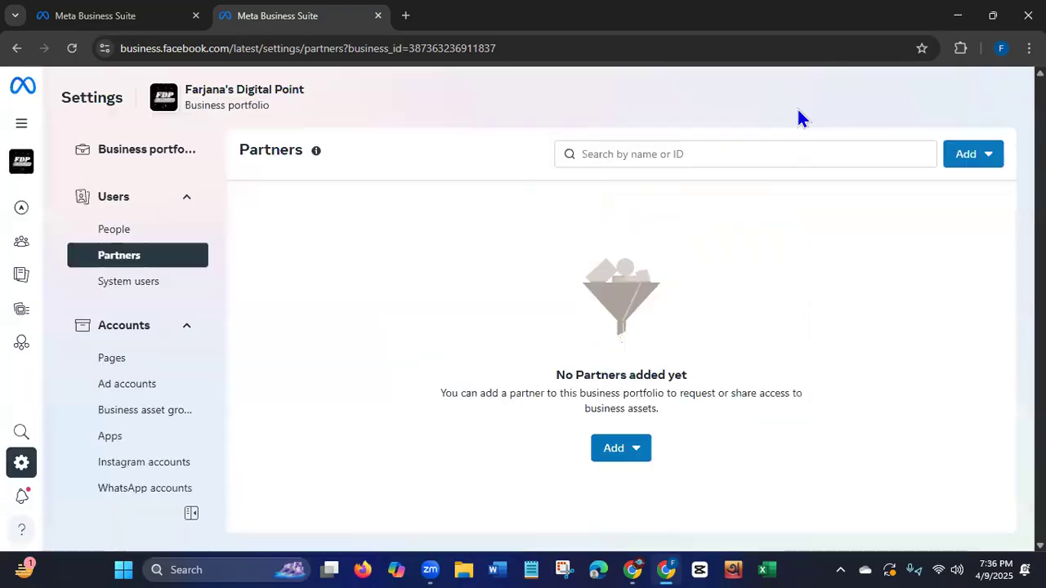
View the System users section of the portfolio settings, and open the Pages section under Accounts.
click(148, 296)
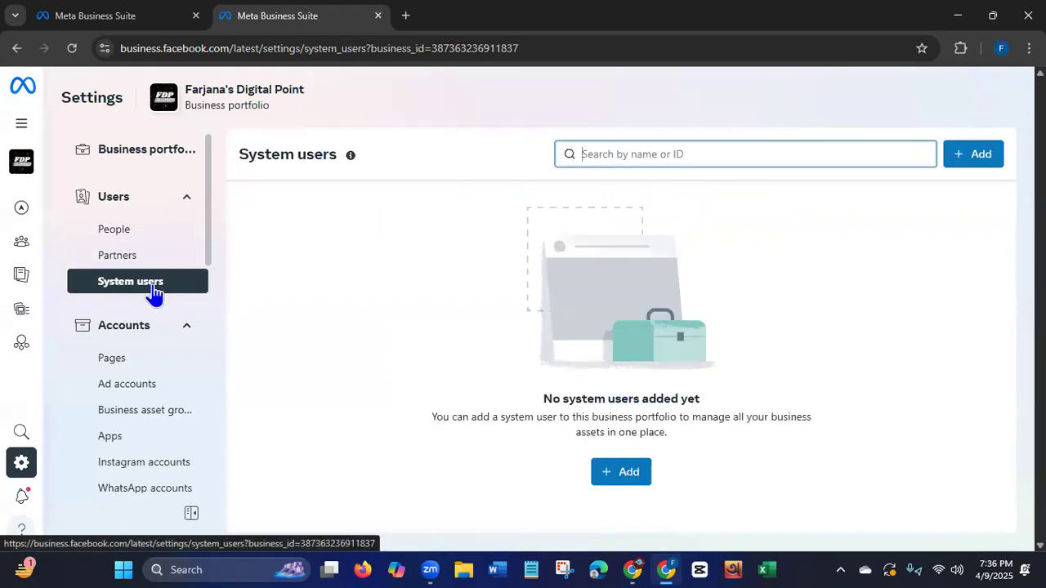
drag(207, 201, 210, 231)
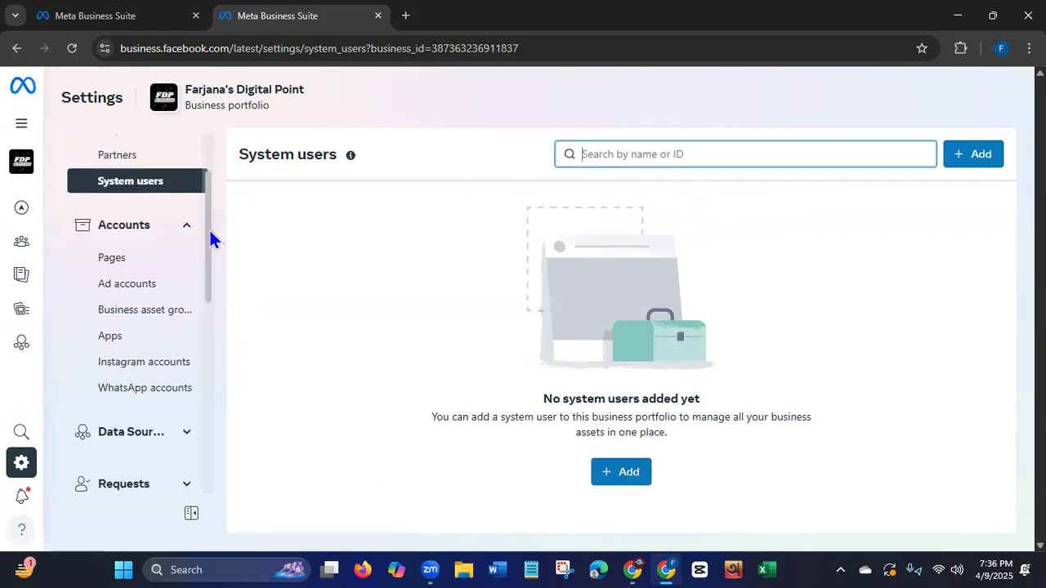
click(101, 264)
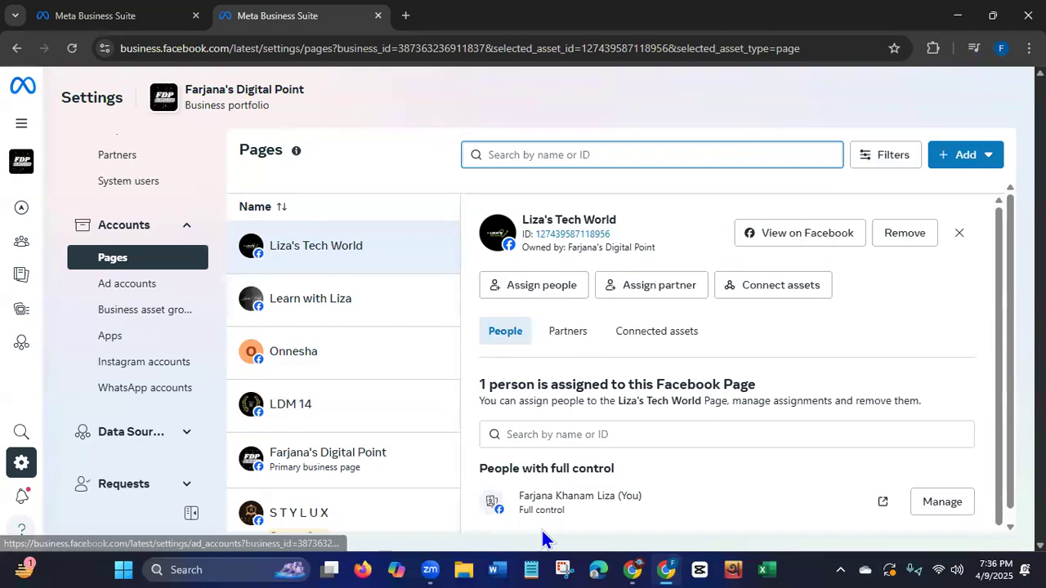
Start creating a new Facebook Page in the portfolio and examine the Page name, Category and Bio fields.
click(946, 167)
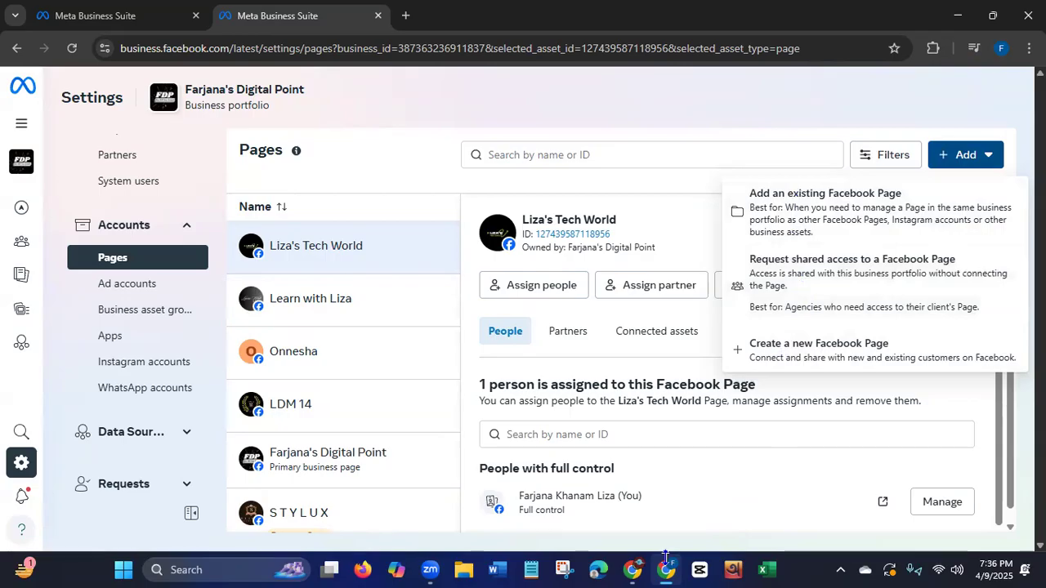
click(810, 345)
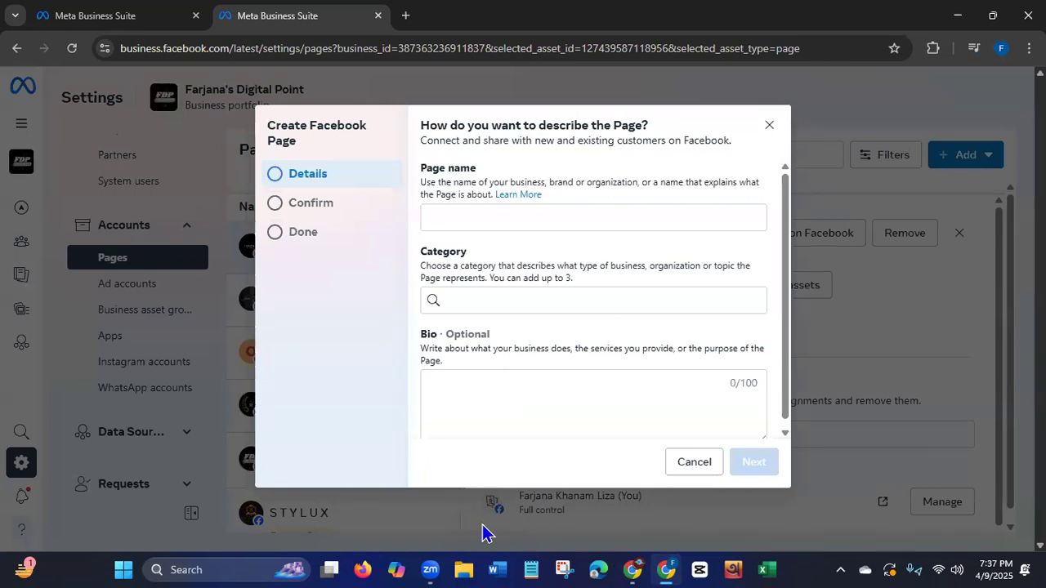
click(447, 217)
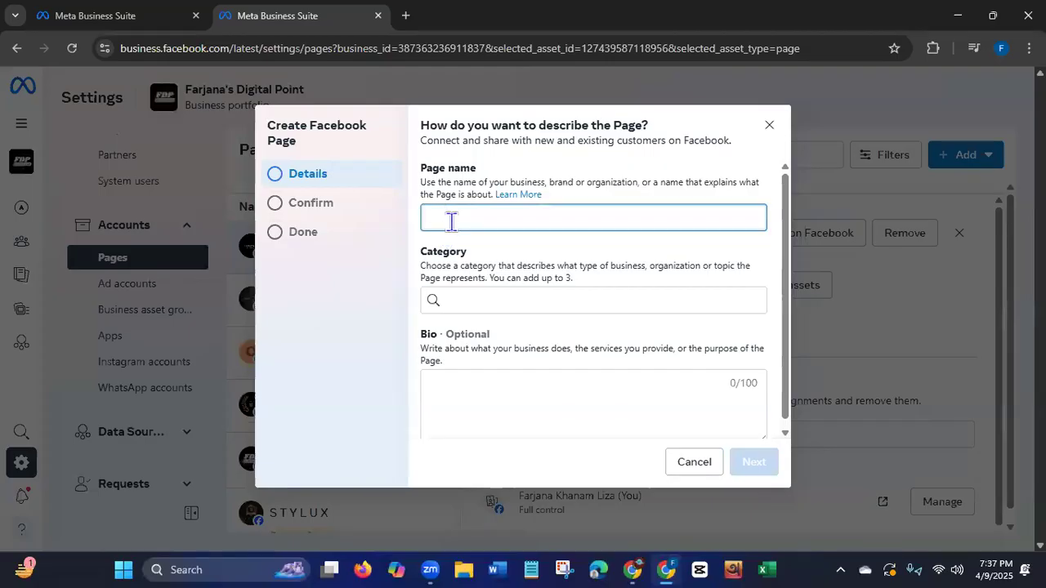
click(472, 300)
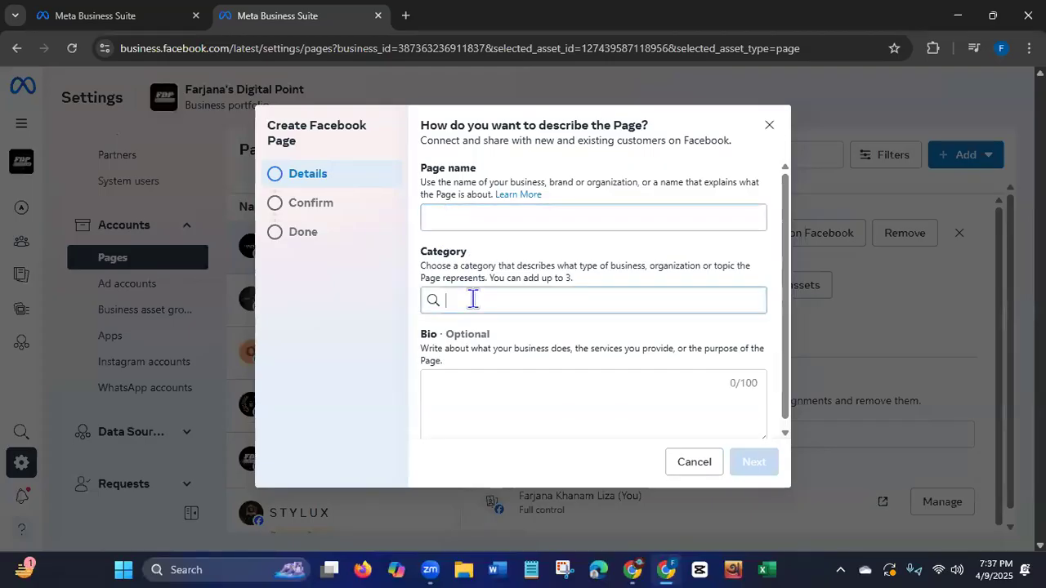
click(488, 388)
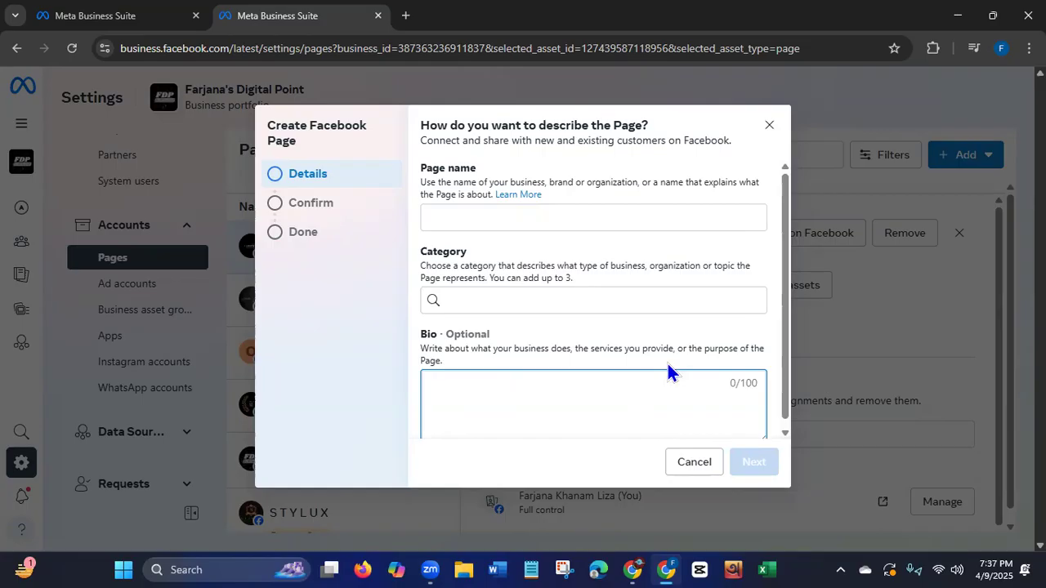
Cancel the new Page form and review the three options for adding a Facebook Page to the portfolio.
click(703, 466)
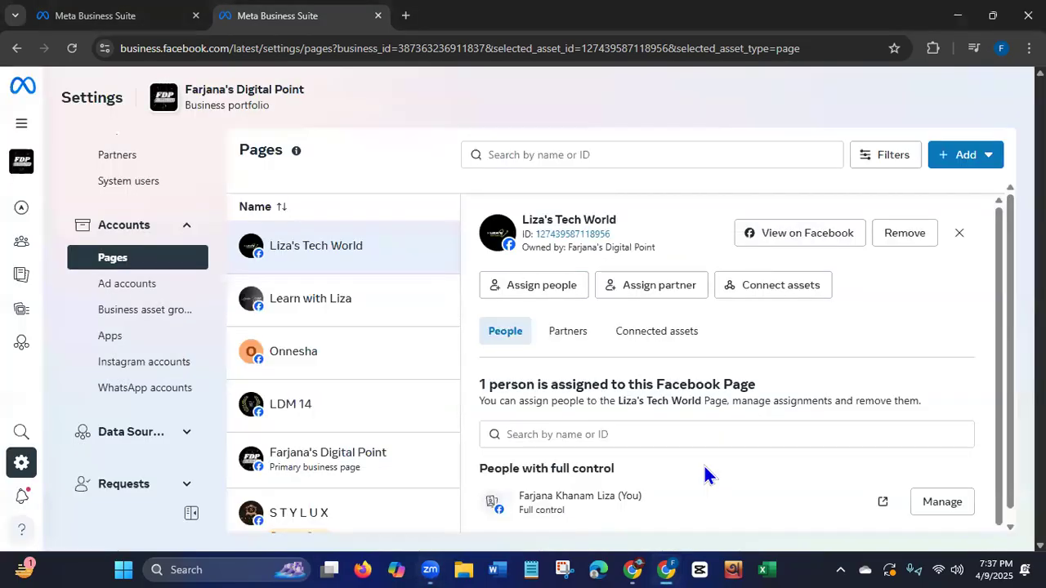
click(957, 163)
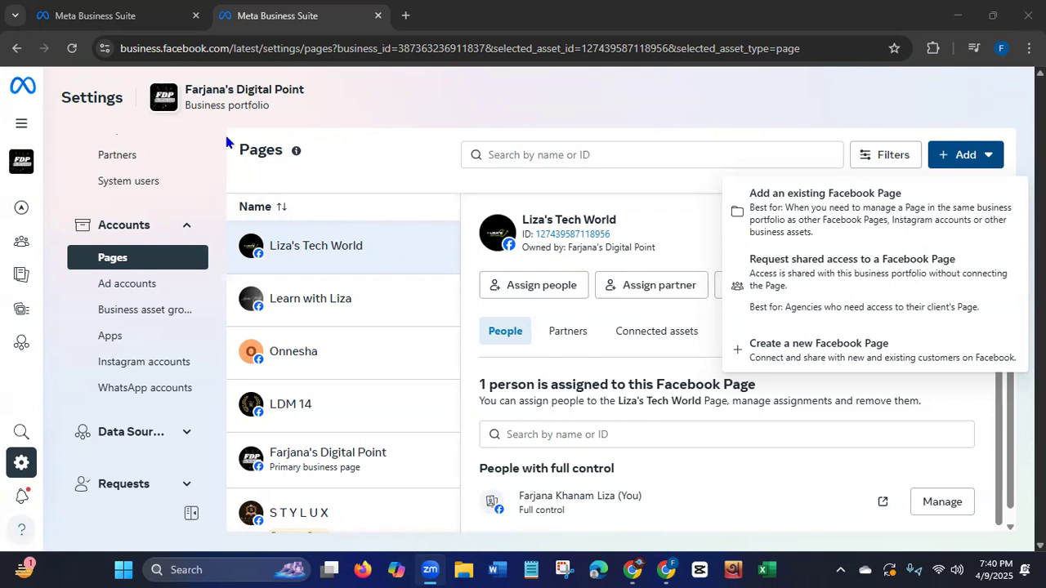
click(94, 15)
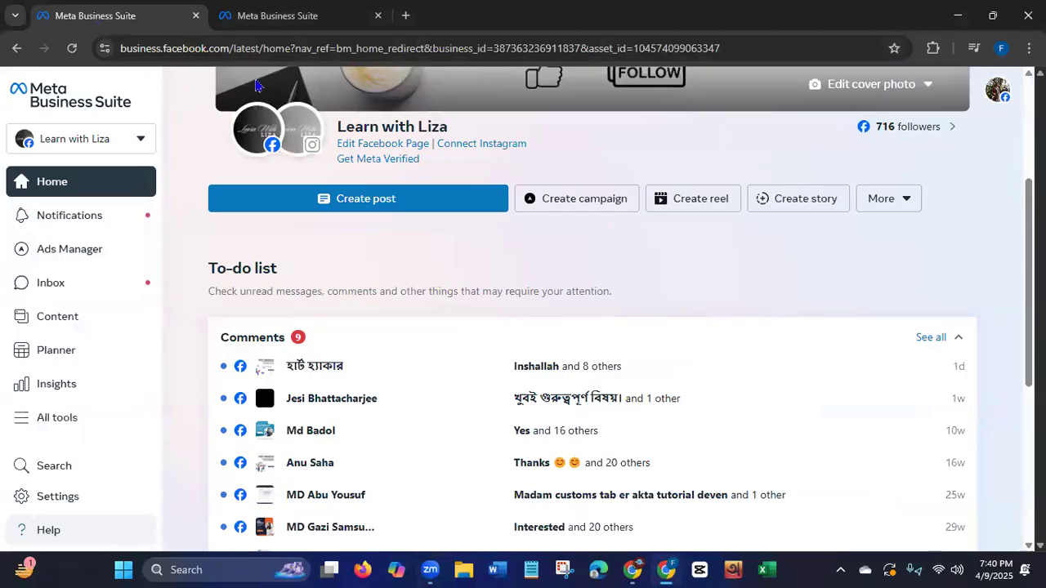
click(286, 21)
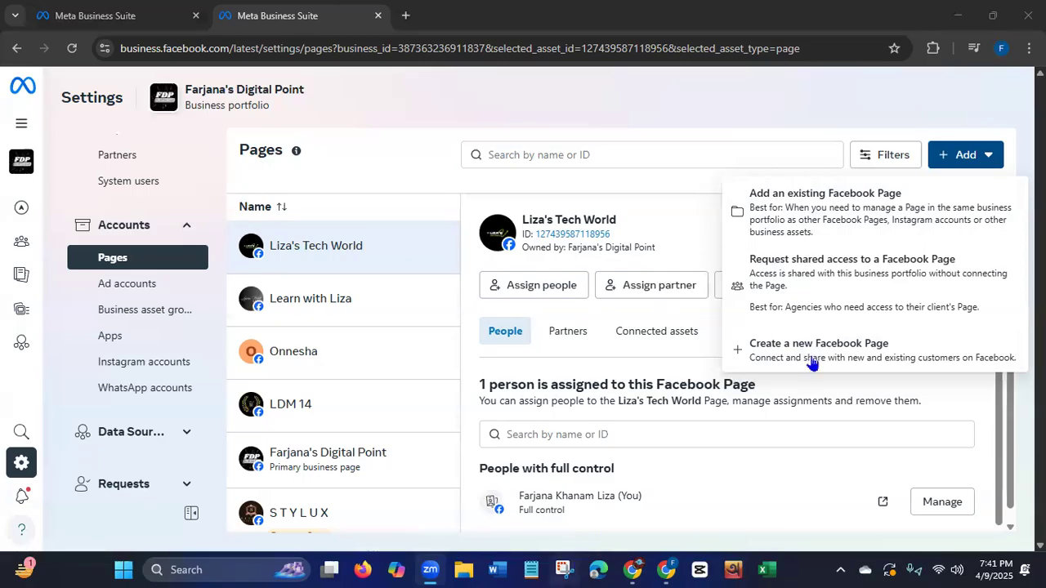
Start adding an existing Facebook Page, examine the approval note and Page name or URL field, and close the form.
click(858, 227)
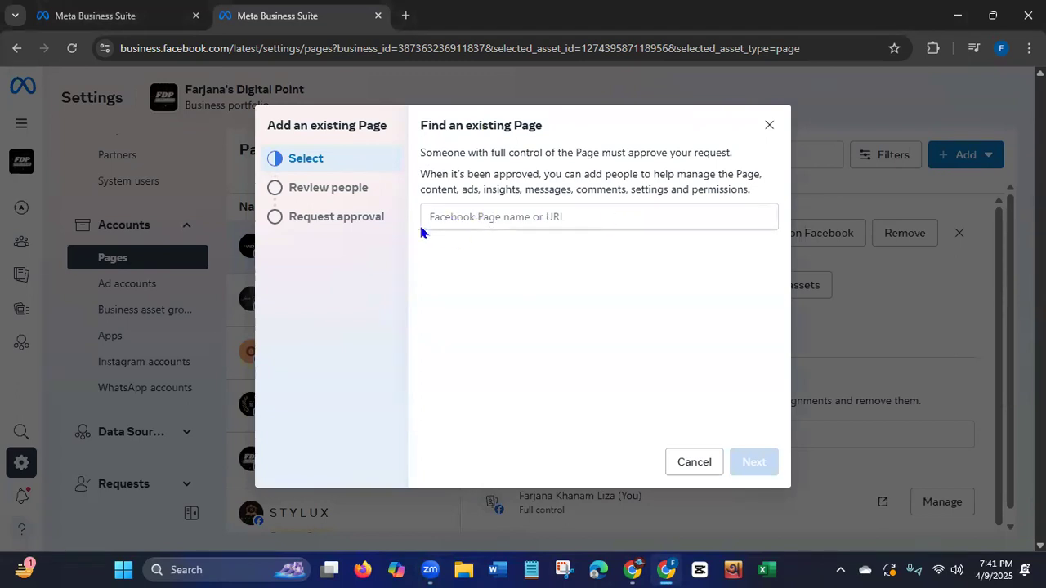
click(470, 219)
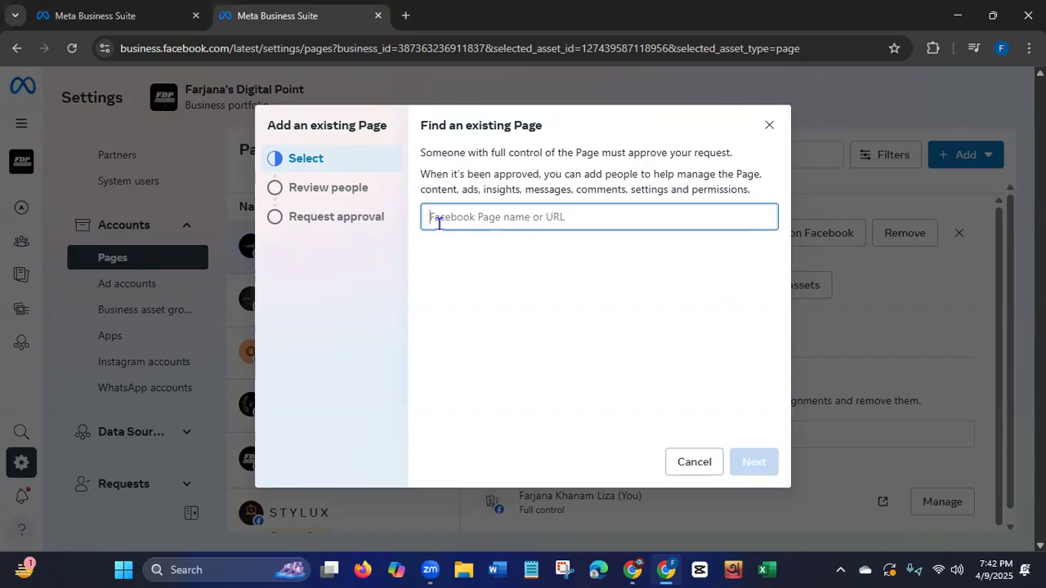
click(769, 127)
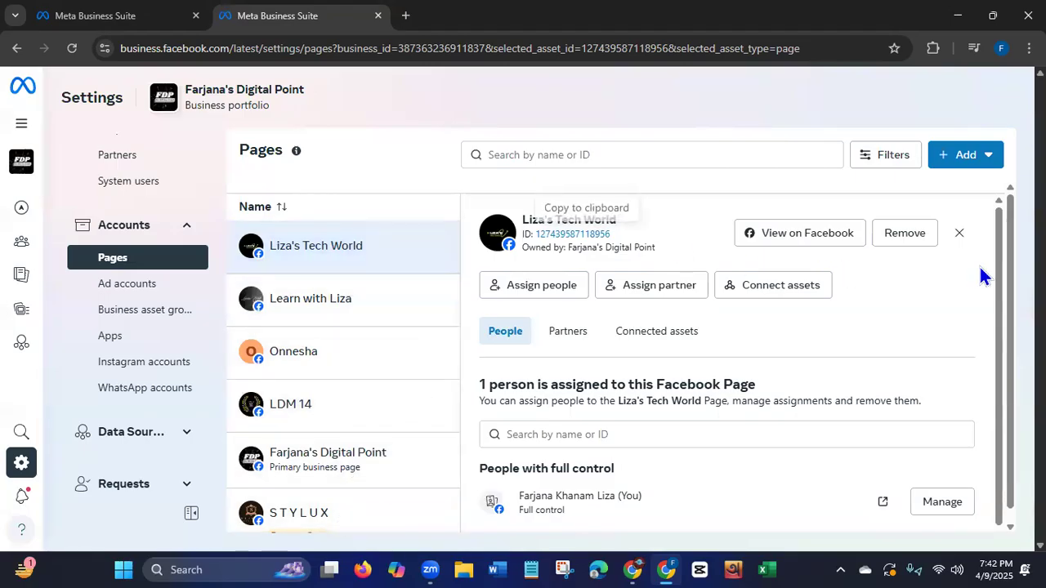
scroll(997, 264, down, 1)
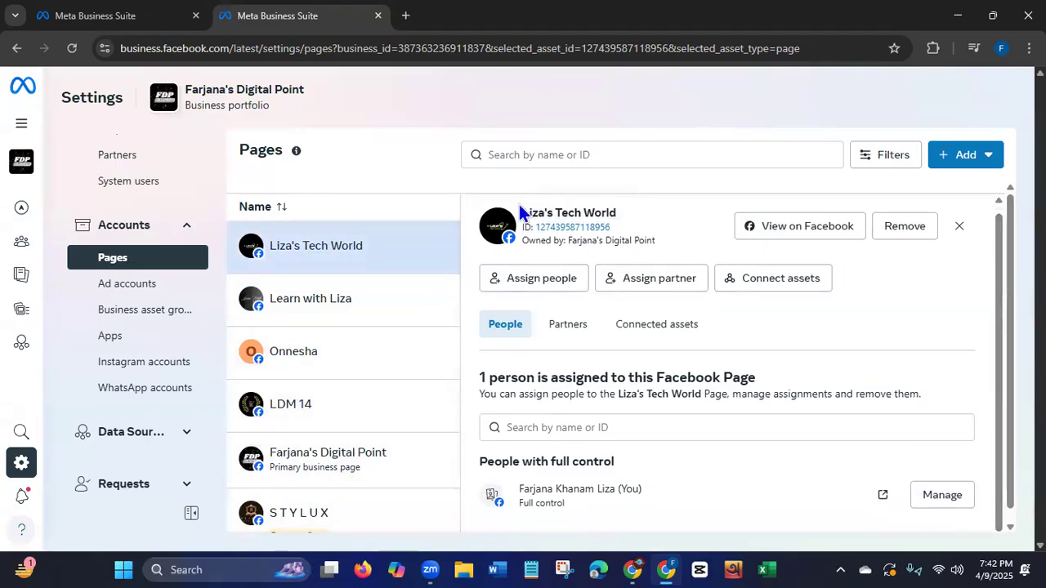
Start adding an existing Facebook Page again and select LDM Batch- 89 by searching for its name.
click(972, 164)
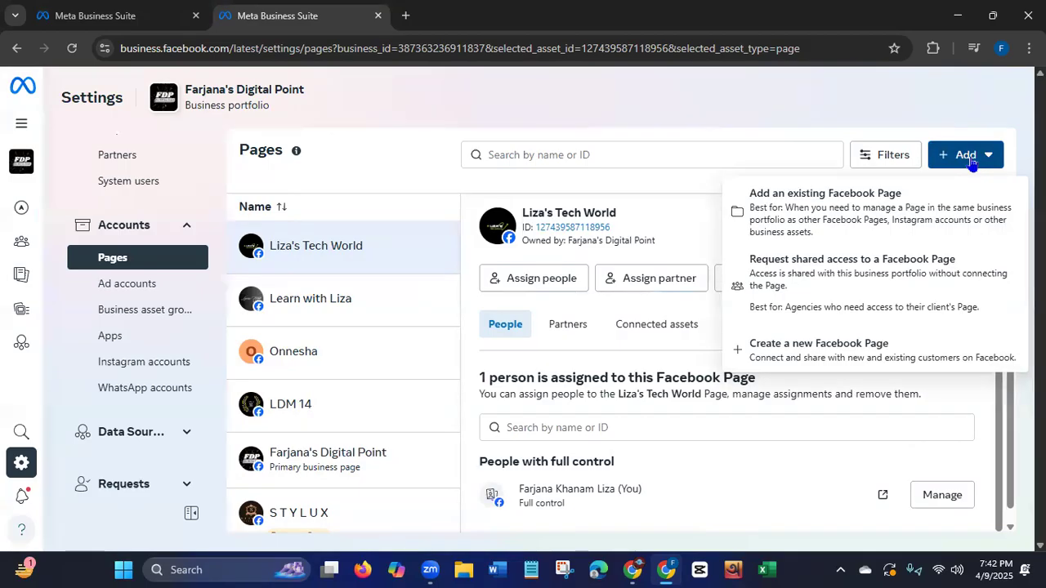
click(872, 217)
click(572, 215)
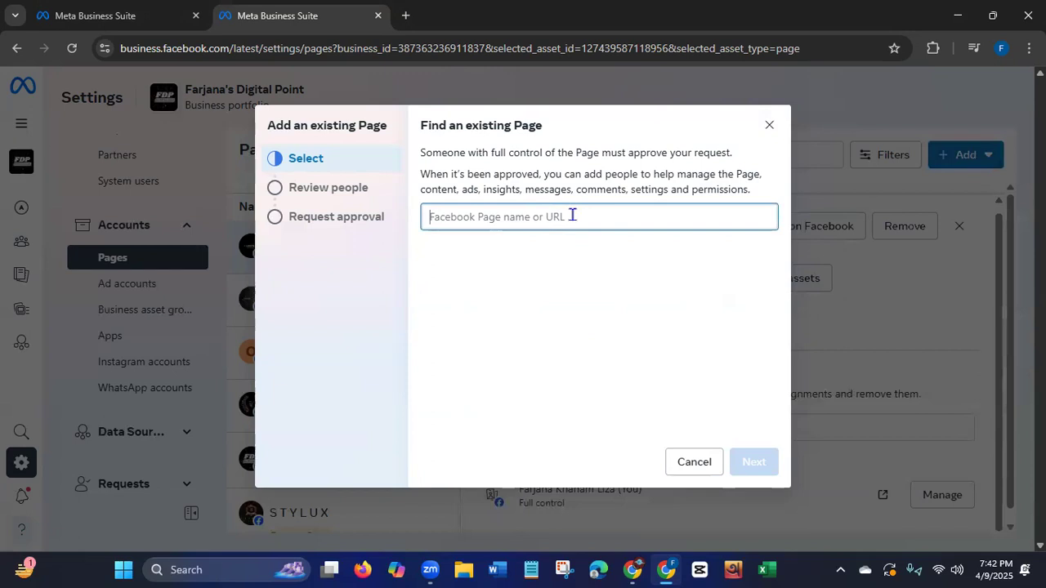
text(L)
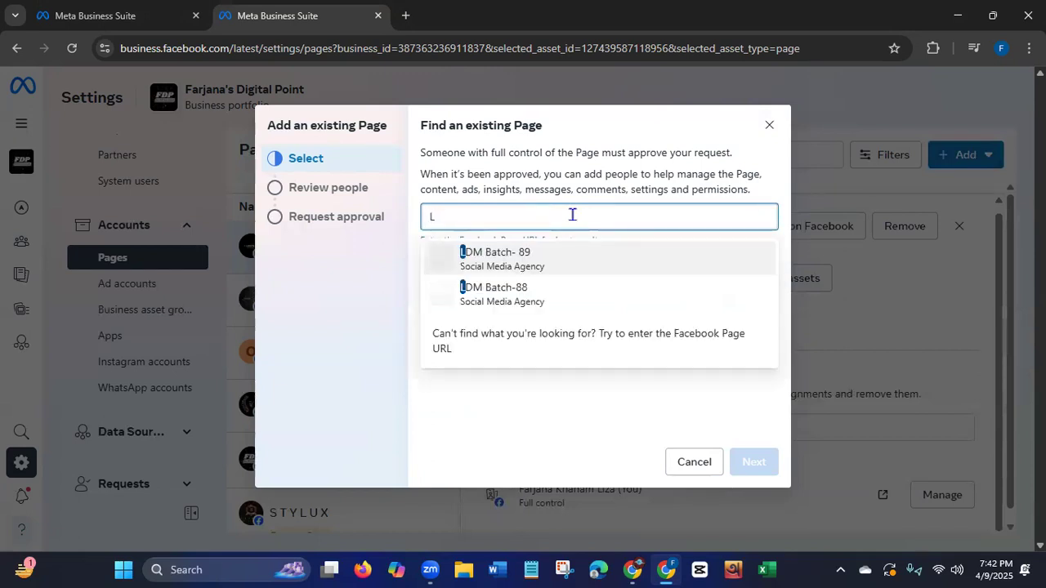
text(DM)
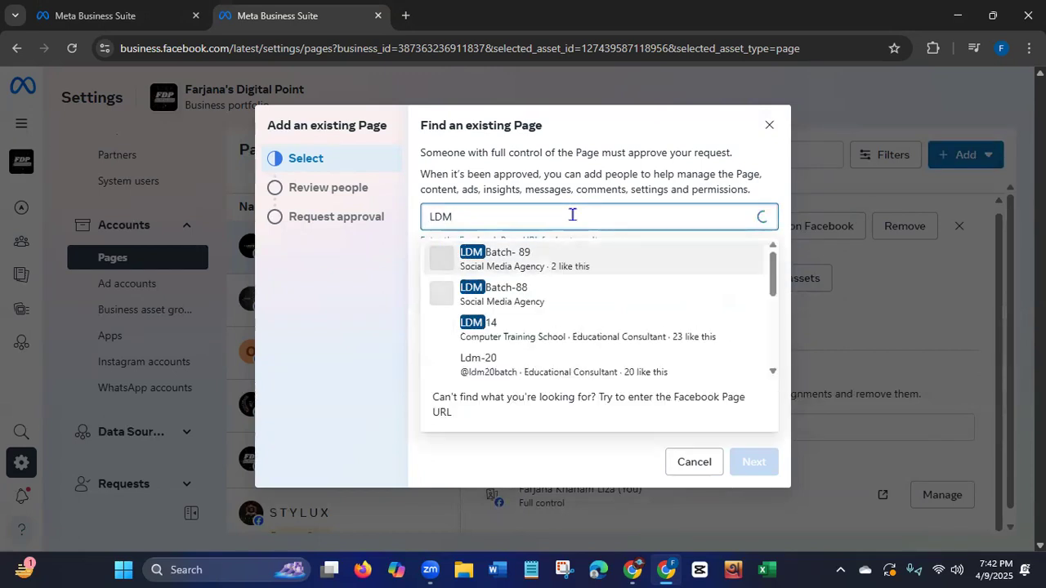
text( Ba)
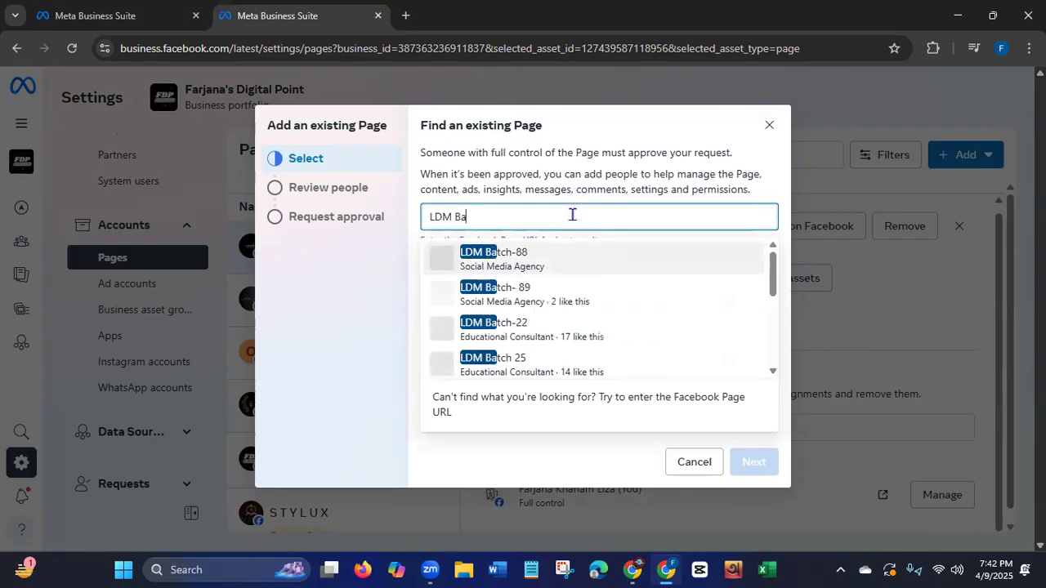
text(tch- 89)
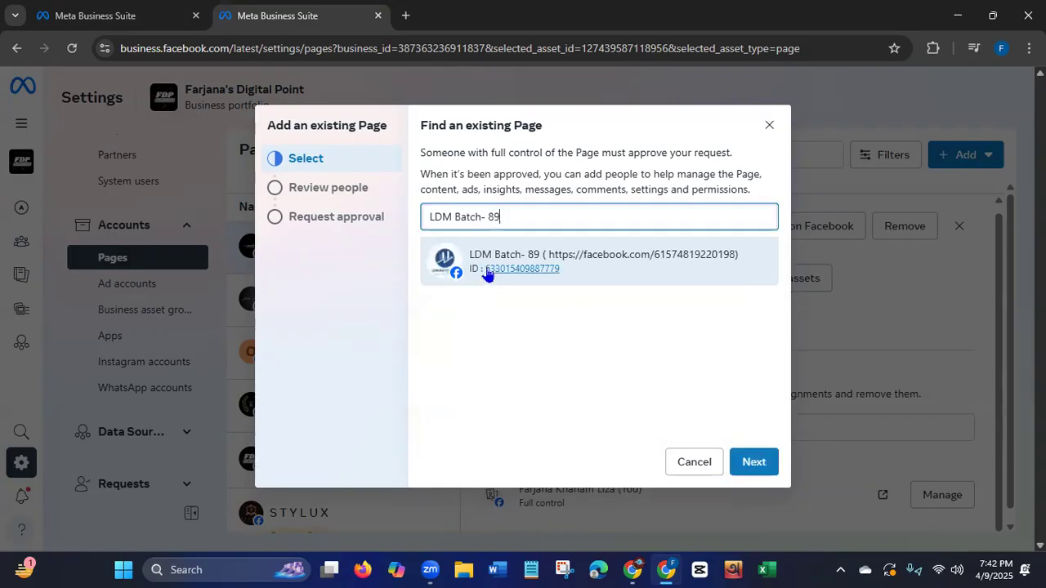
click(613, 280)
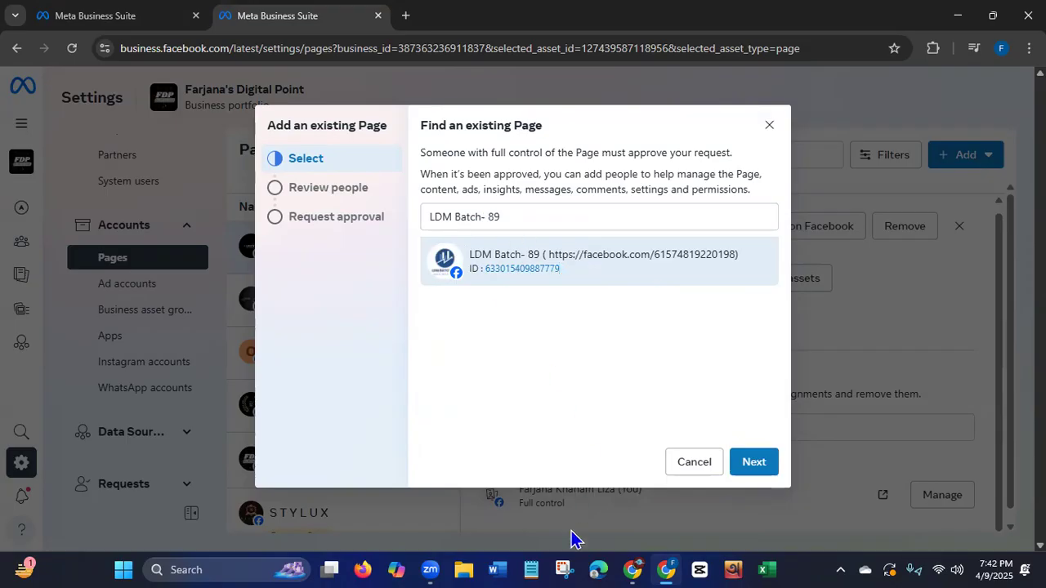
Review the people with Page access, agree to the Meta terms and policies, and add LDM Batch- 89 to the portfolio.
click(755, 463)
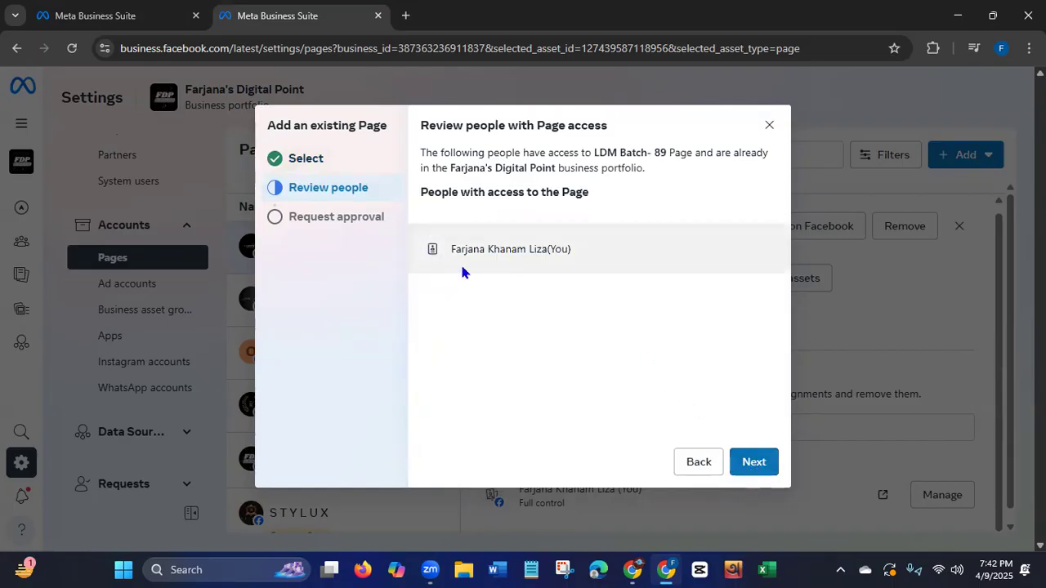
click(755, 463)
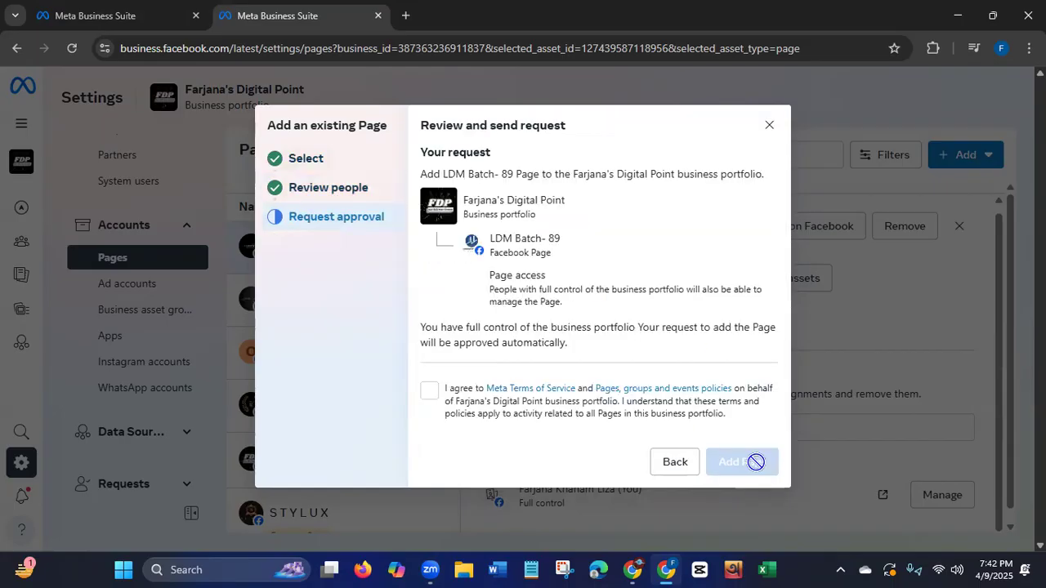
click(429, 391)
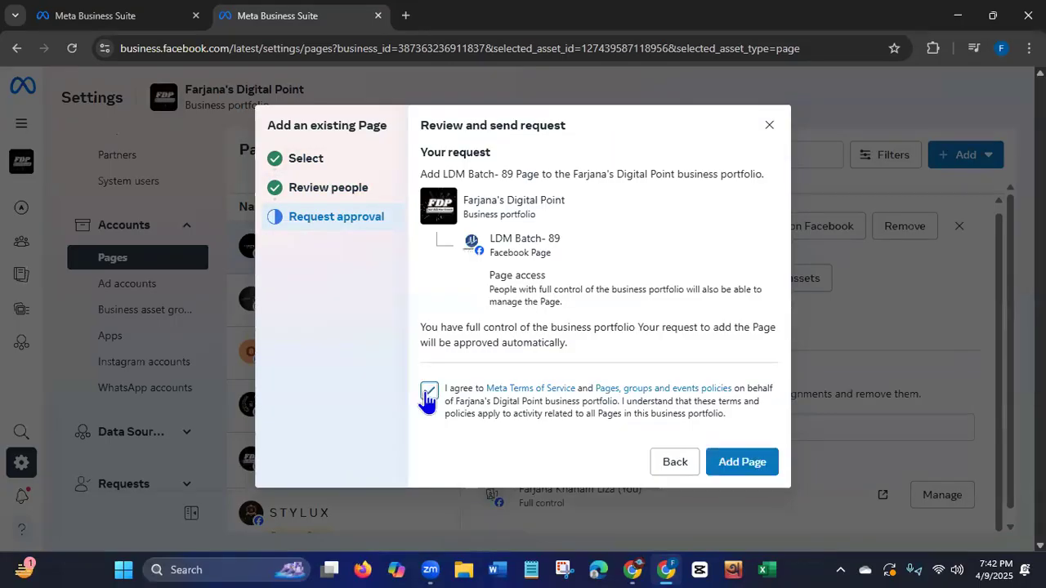
click(759, 463)
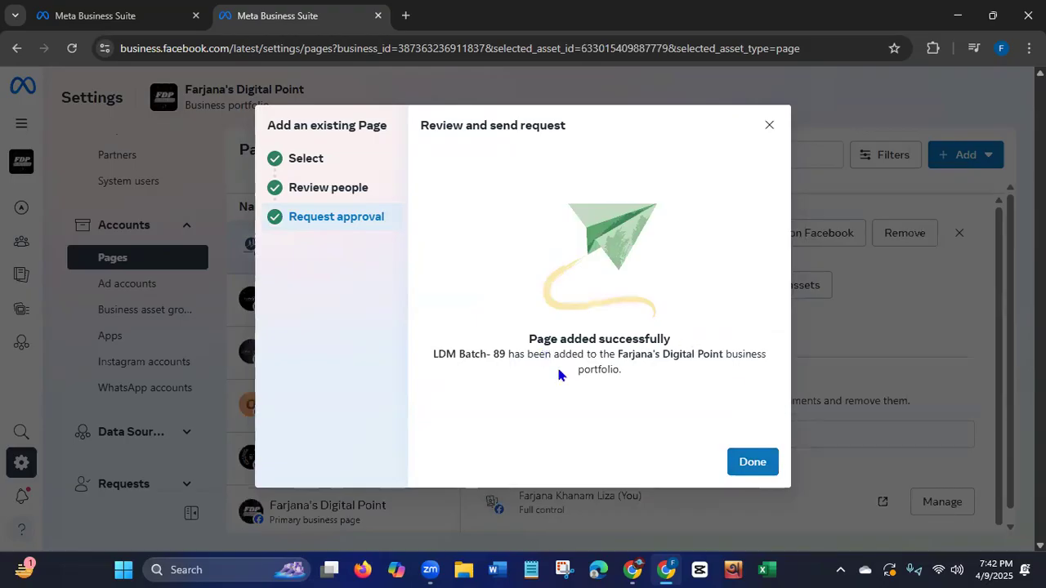
click(752, 463)
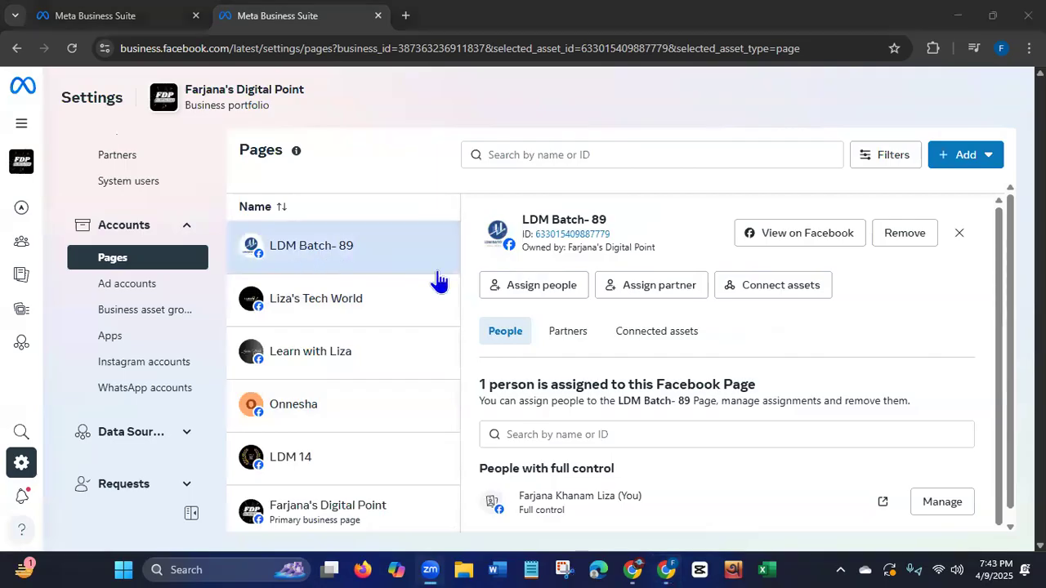
Start a request for shared access to a Facebook Page.
click(962, 157)
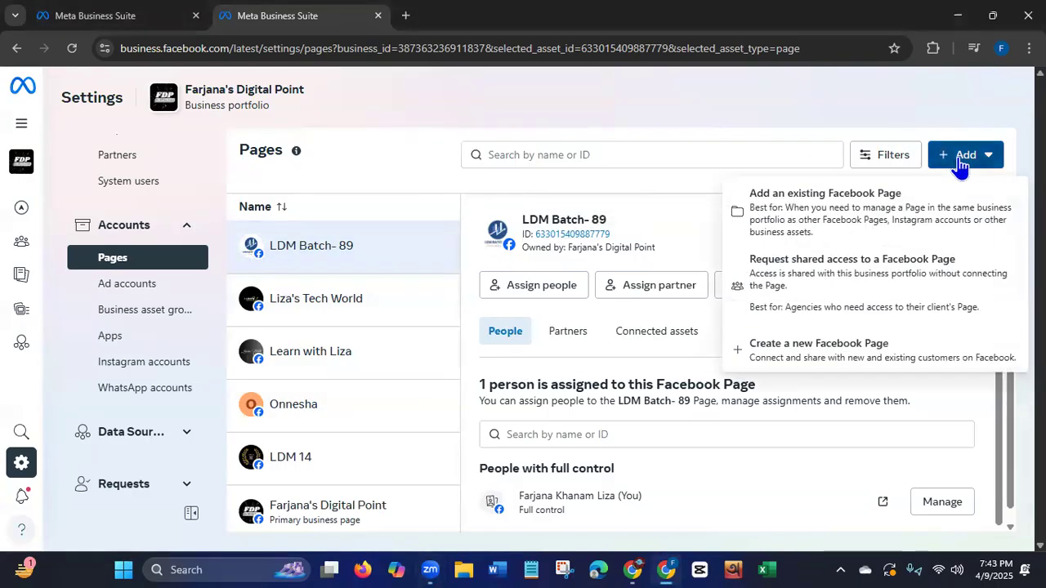
click(805, 280)
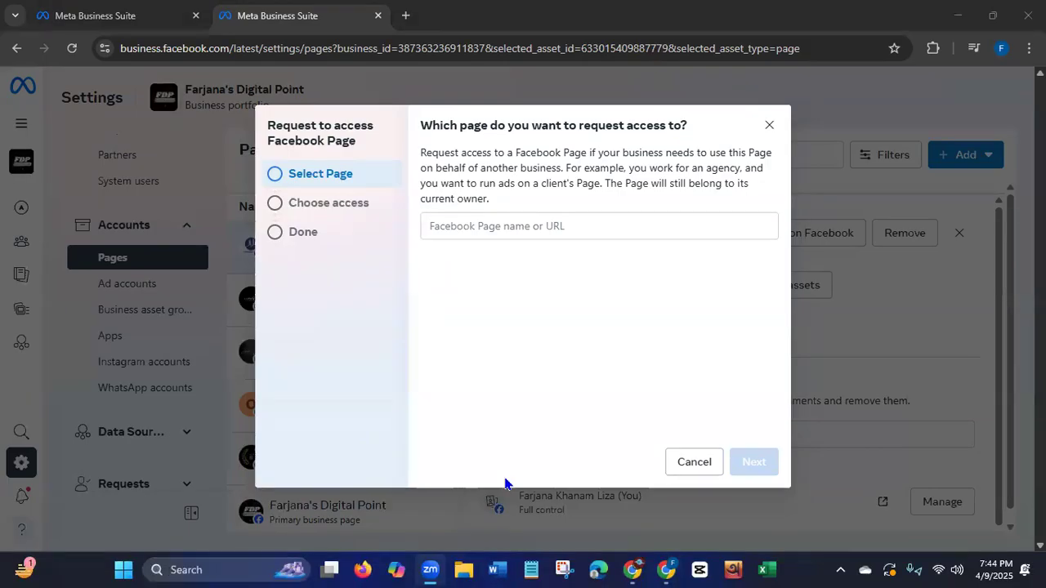
Try to find the Page for the access request by a Facebook share link, and clear the link.
click(557, 224)
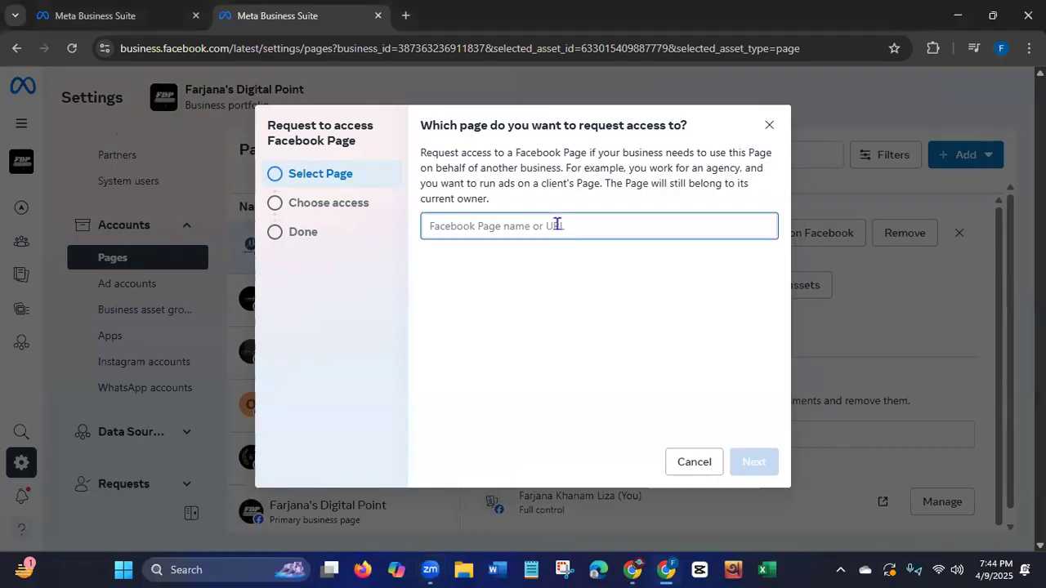
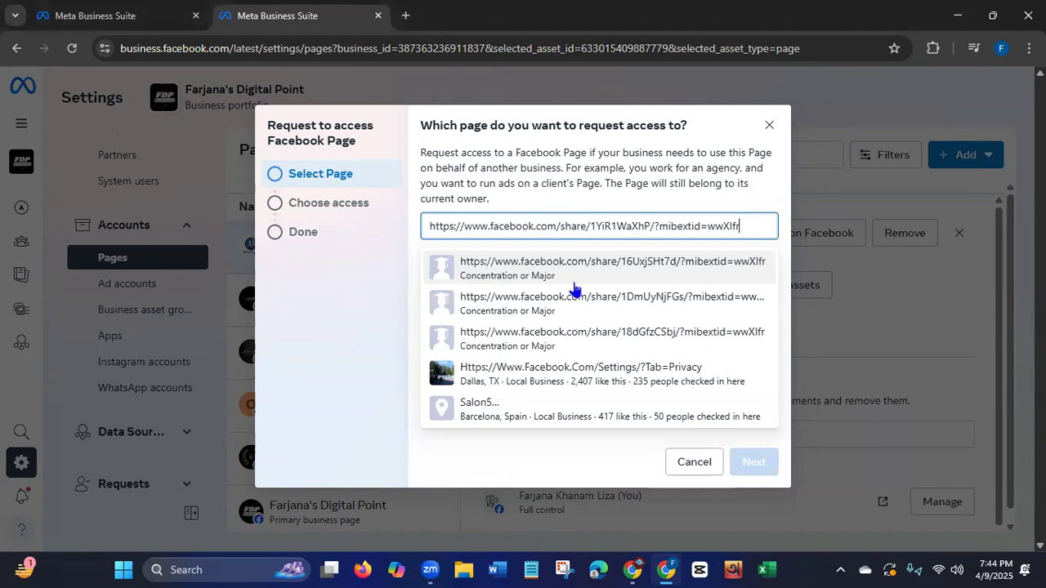
drag(745, 228, 407, 216)
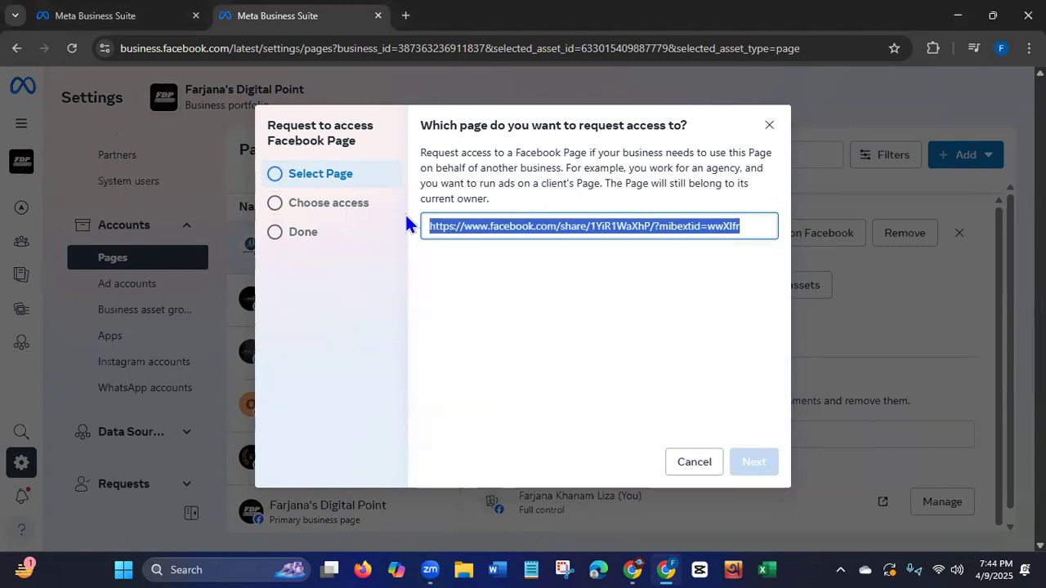
key(BackSpace)
click(562, 555)
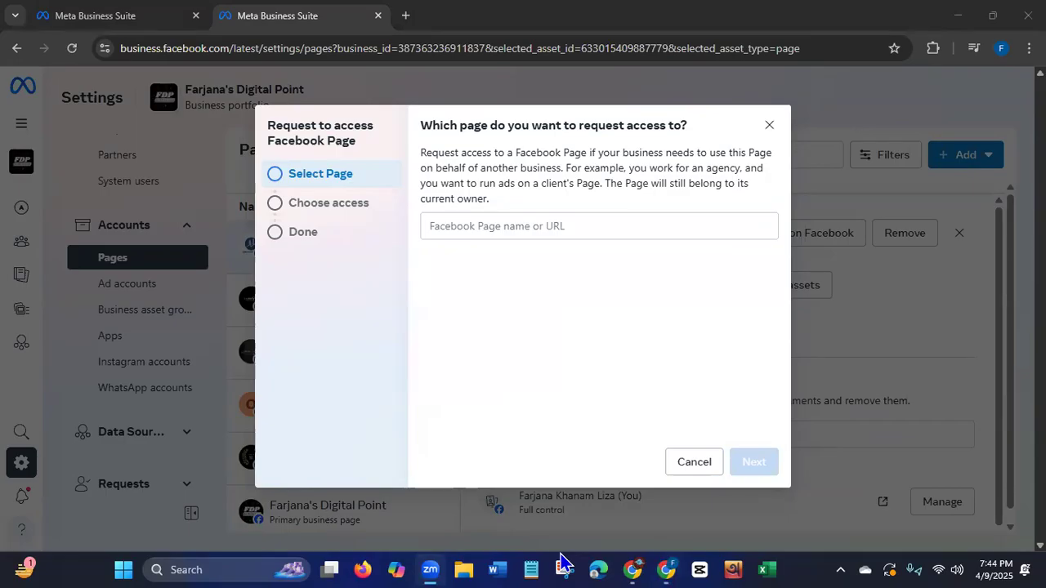
Find the Page for the access request by its copied profile URL and select Gen-Z Skin Care.
click(537, 227)
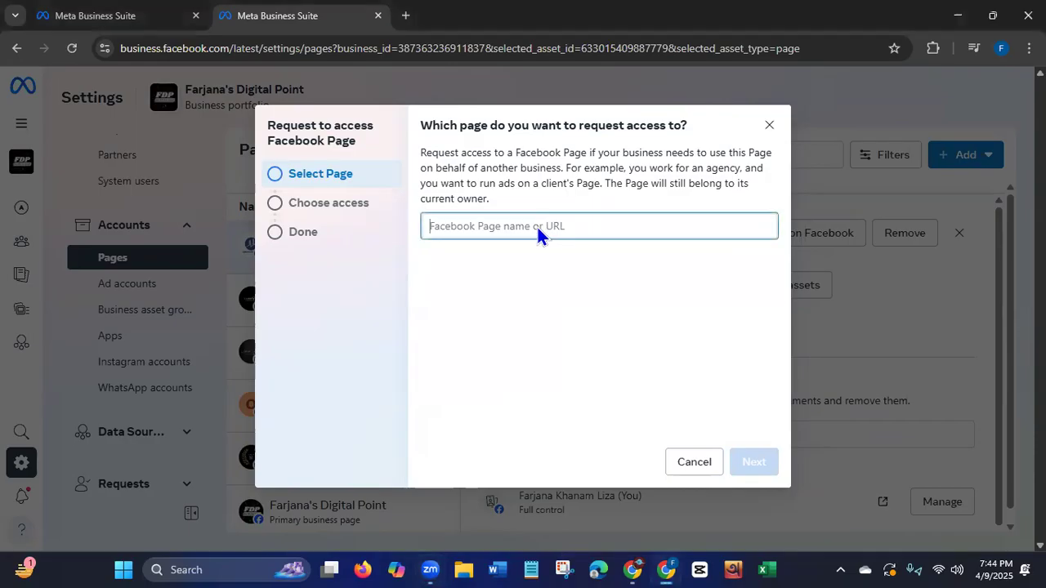
key(ctrl+v)
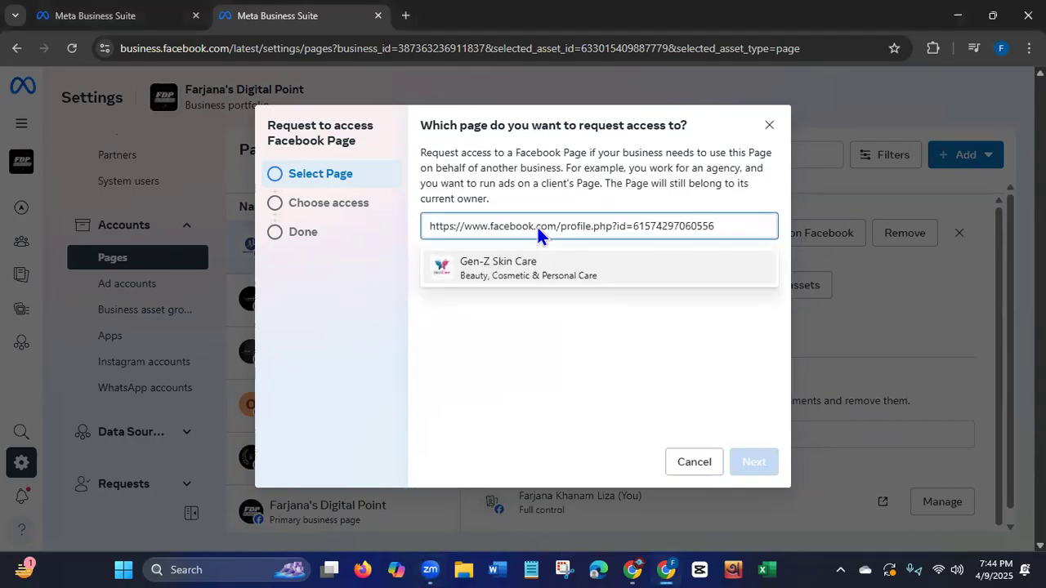
click(543, 273)
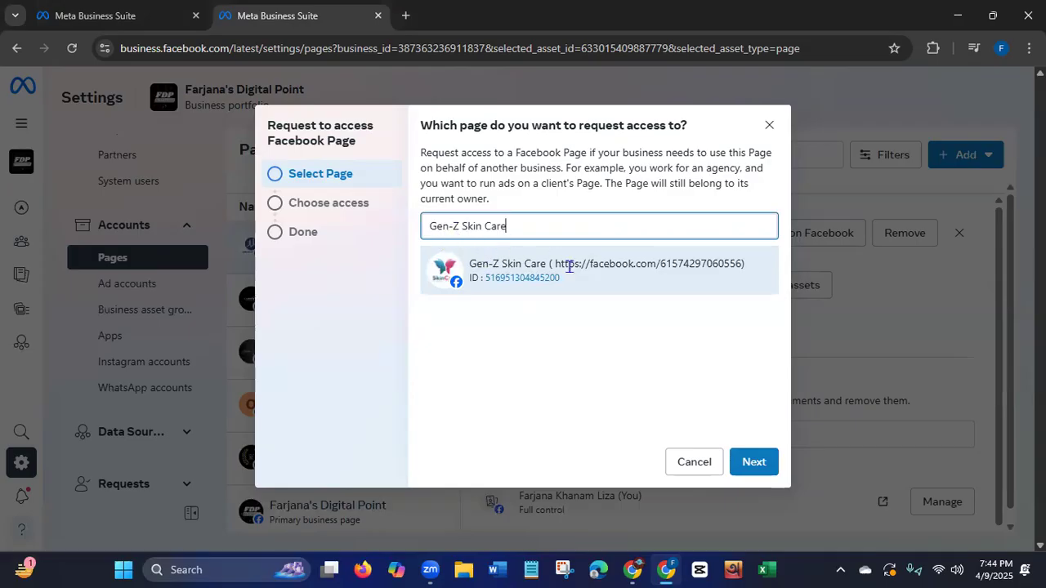
click(590, 286)
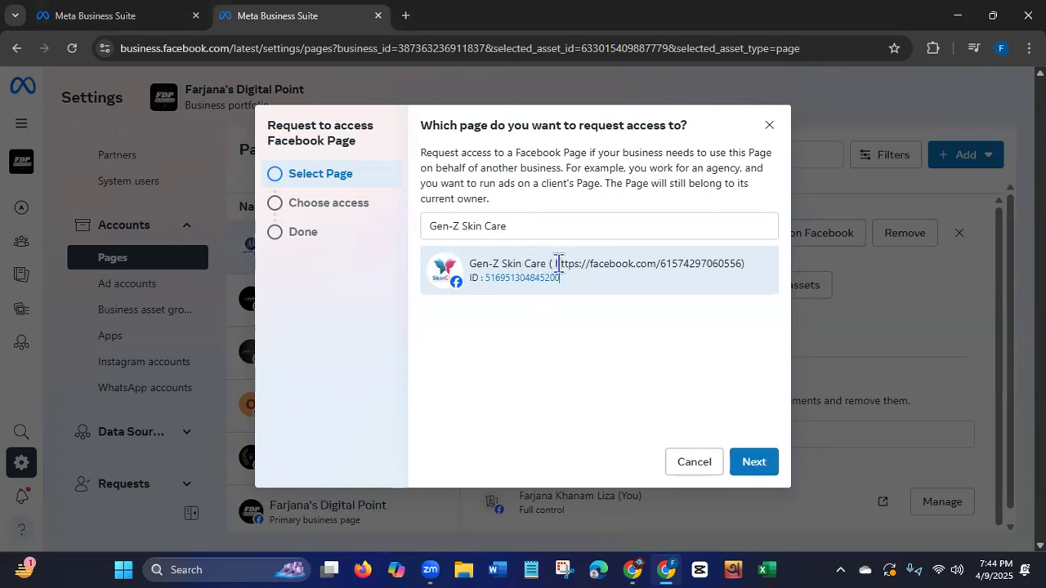
Turn on partial access for Content, review the other access levels, and try to submit the Gen-Z Skin Care access request.
click(753, 462)
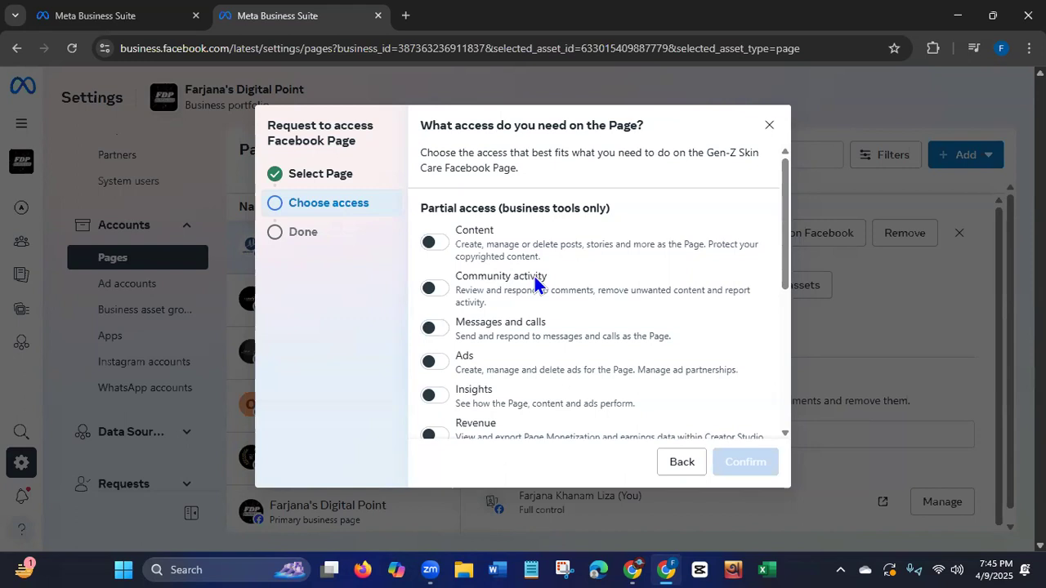
click(431, 242)
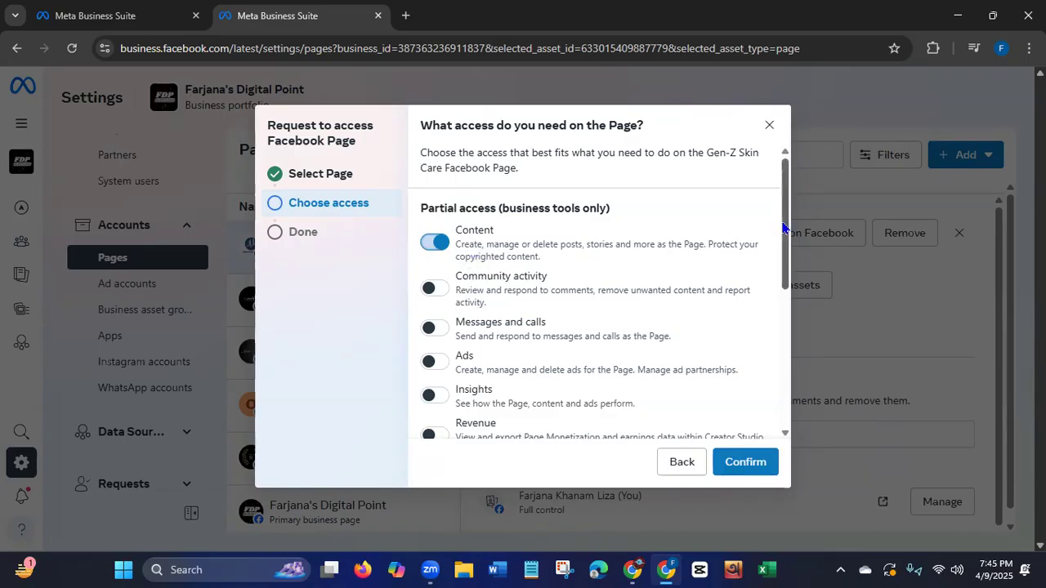
scroll(498, 294, down, 3)
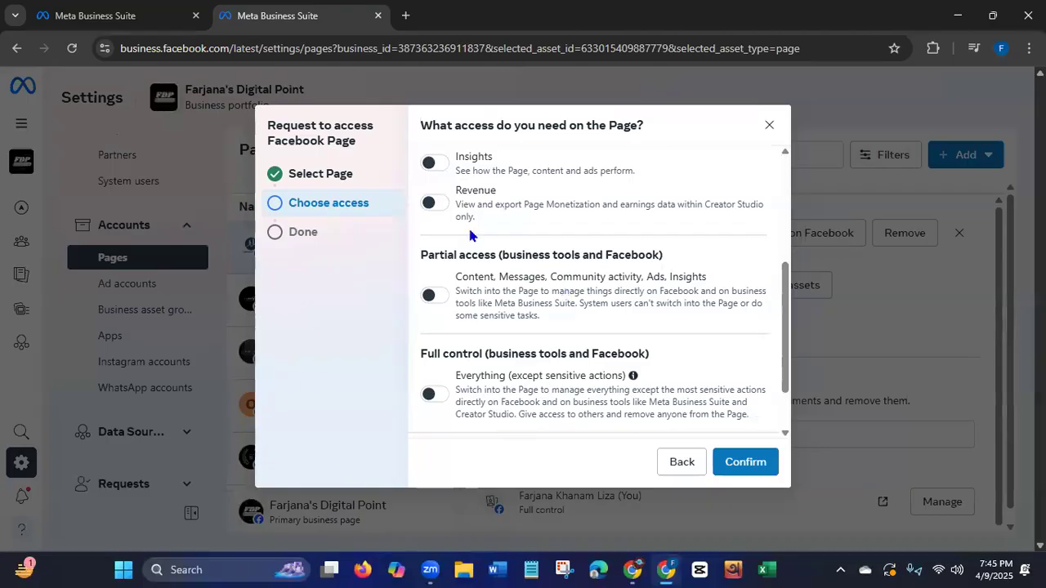
drag(786, 343, 787, 234)
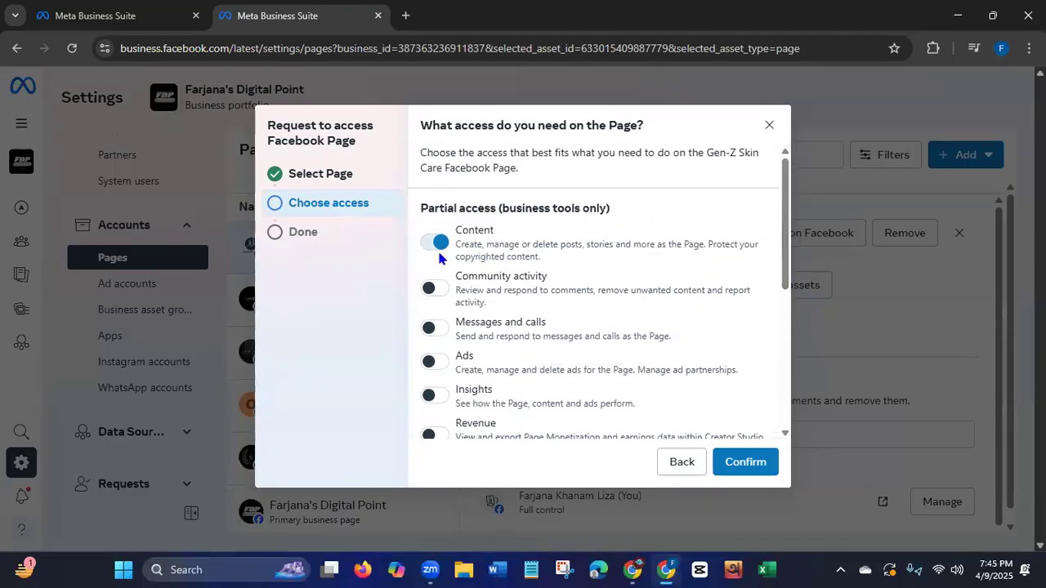
click(752, 462)
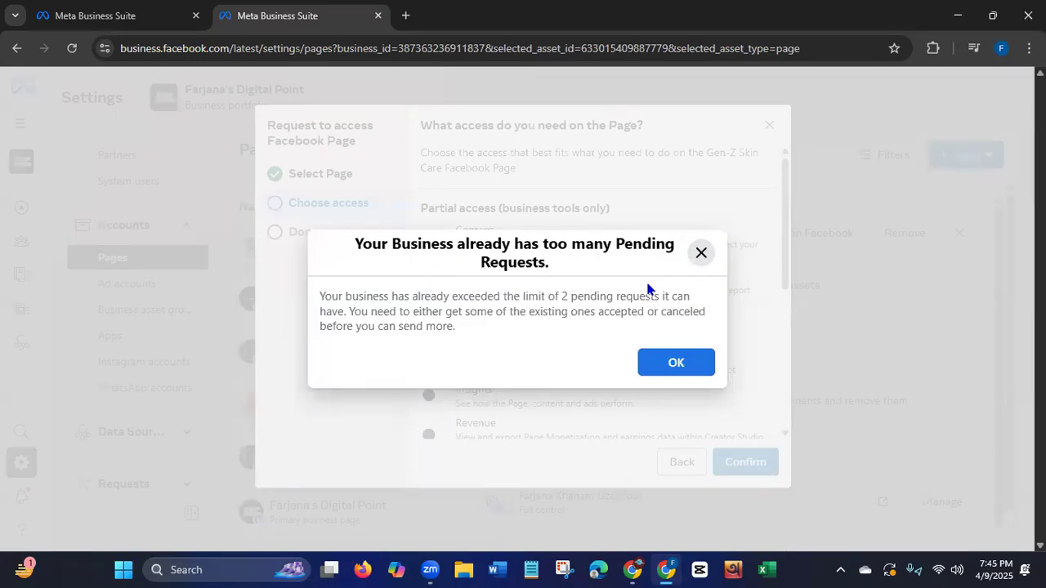
Dismiss the pending-requests notice and cancel the access request for the Gen-Z Skin Care Page.
click(675, 364)
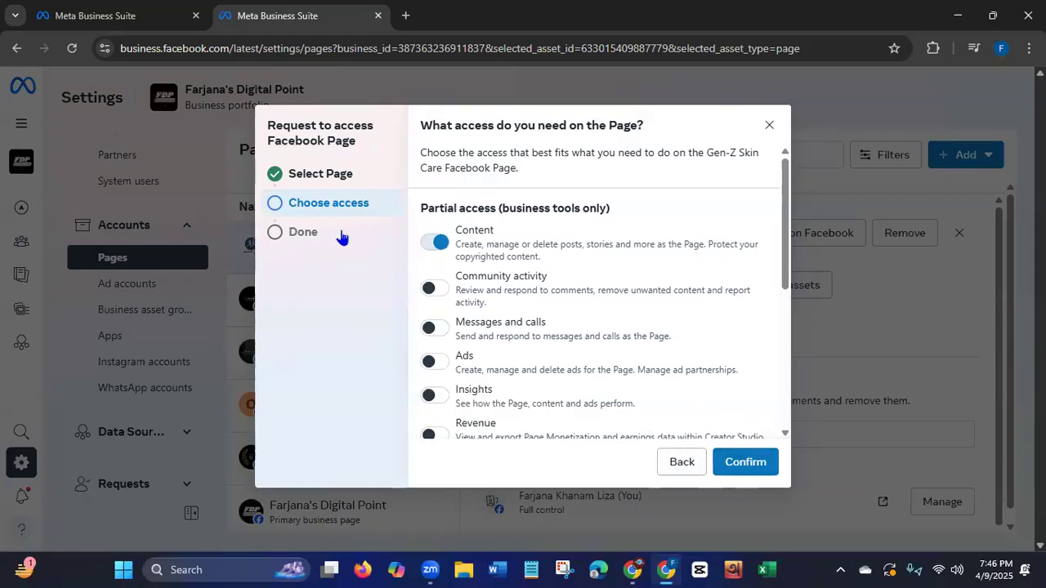
click(684, 468)
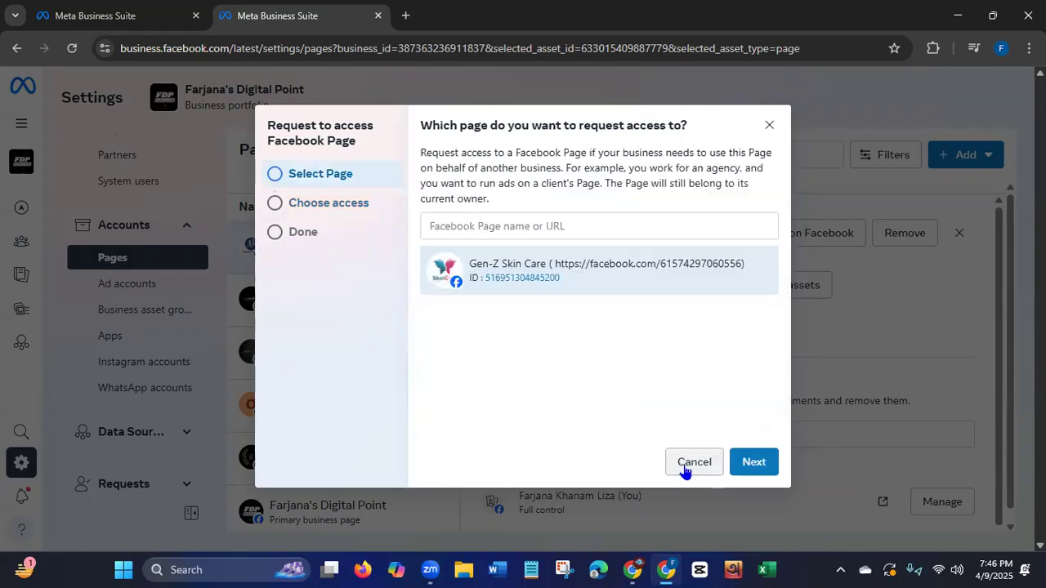
click(687, 464)
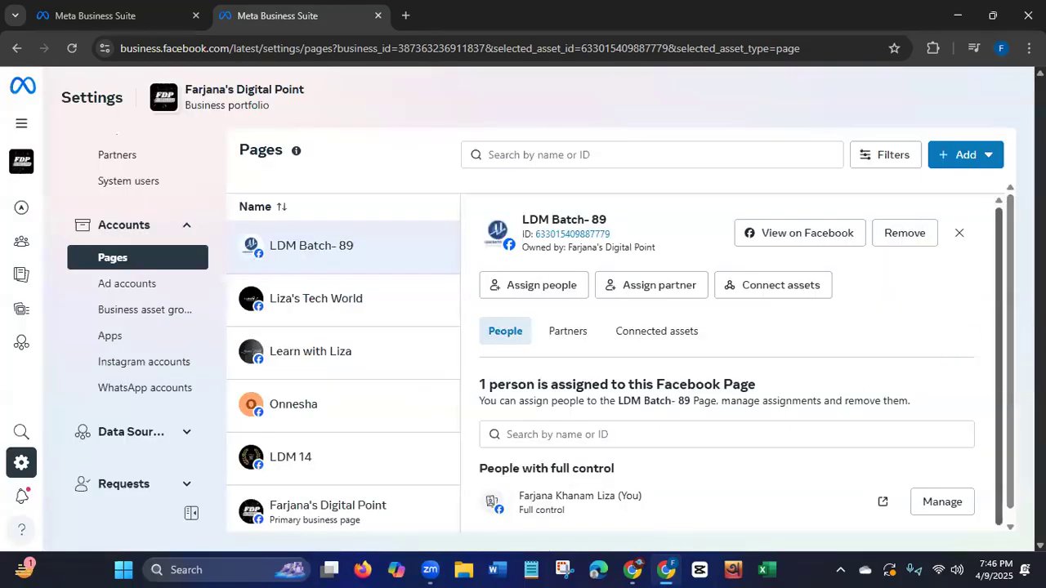
Open the ad accounts settings of the business portfolio.
scroll(620, 370, down, 1)
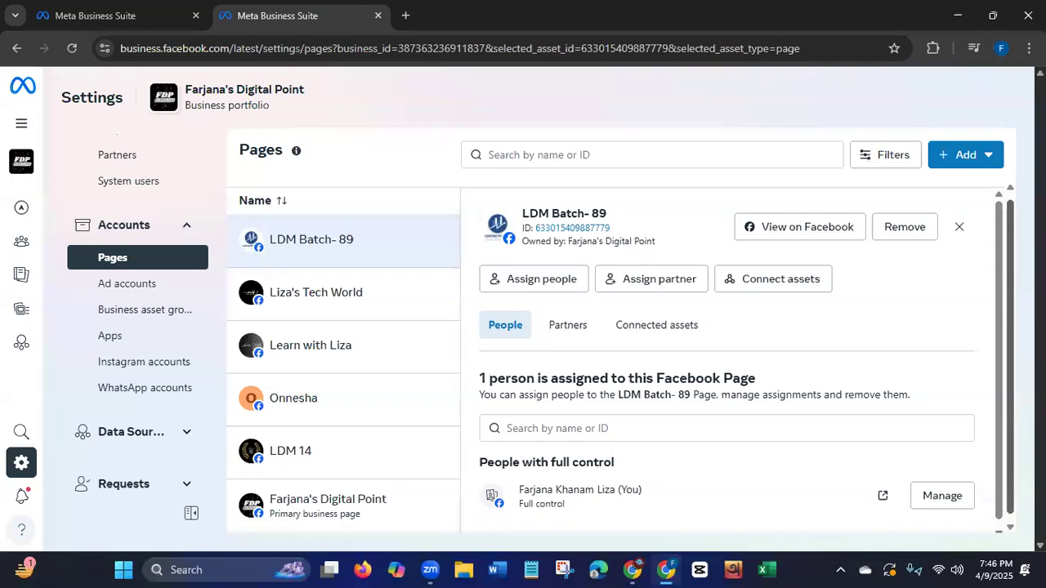
scroll(1004, 275, up, 1)
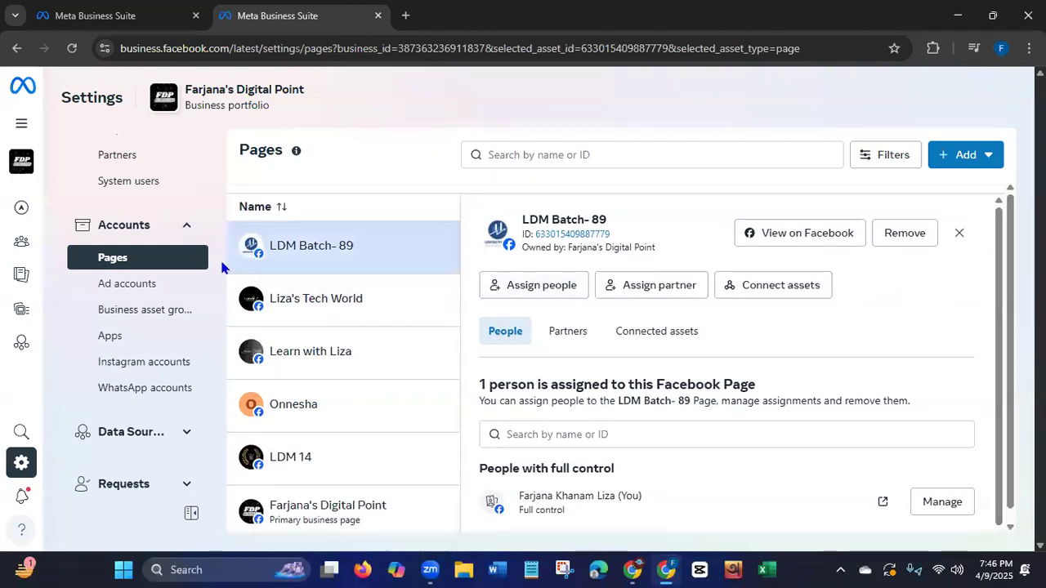
click(118, 292)
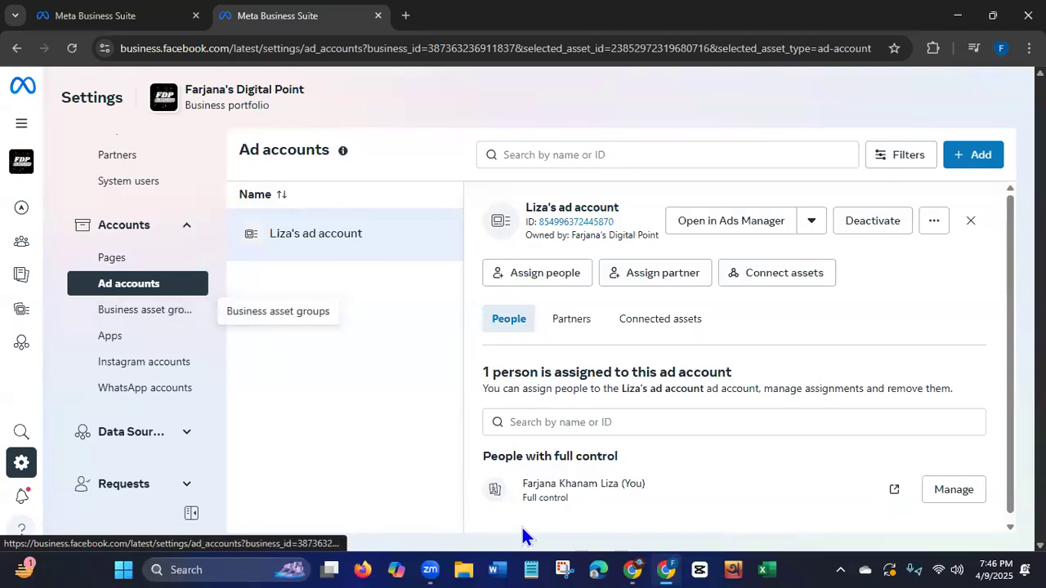
click(667, 331)
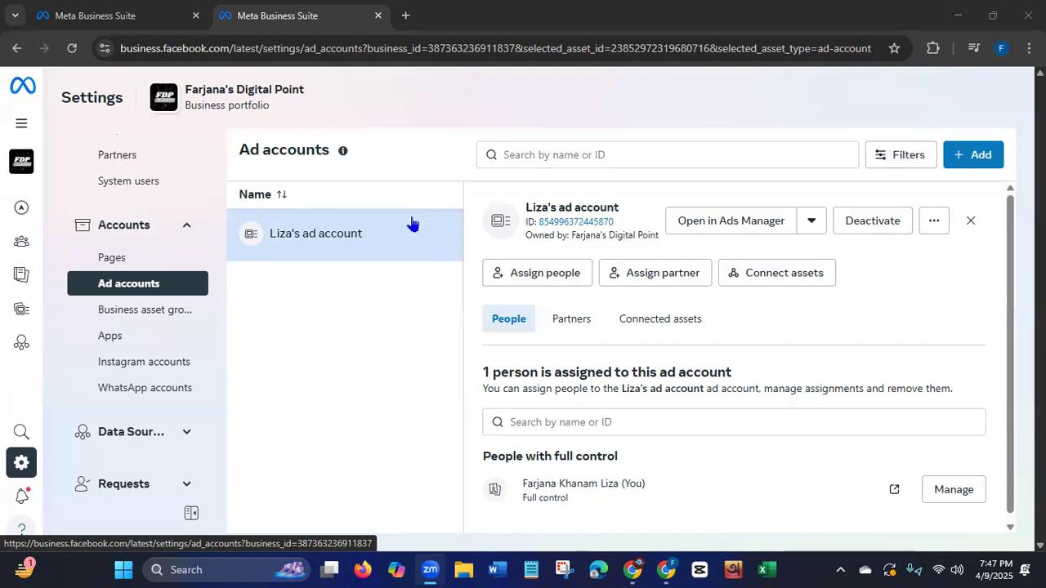
Review the options for adding an ad account, including why creating a new one is unavailable, and close the dialog.
click(981, 166)
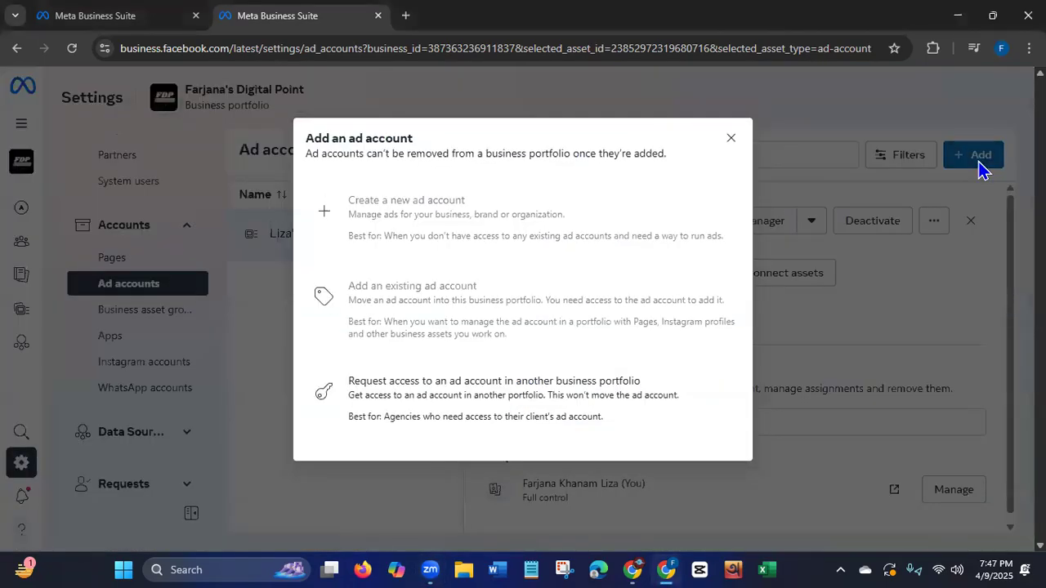
mouse_move(406, 218)
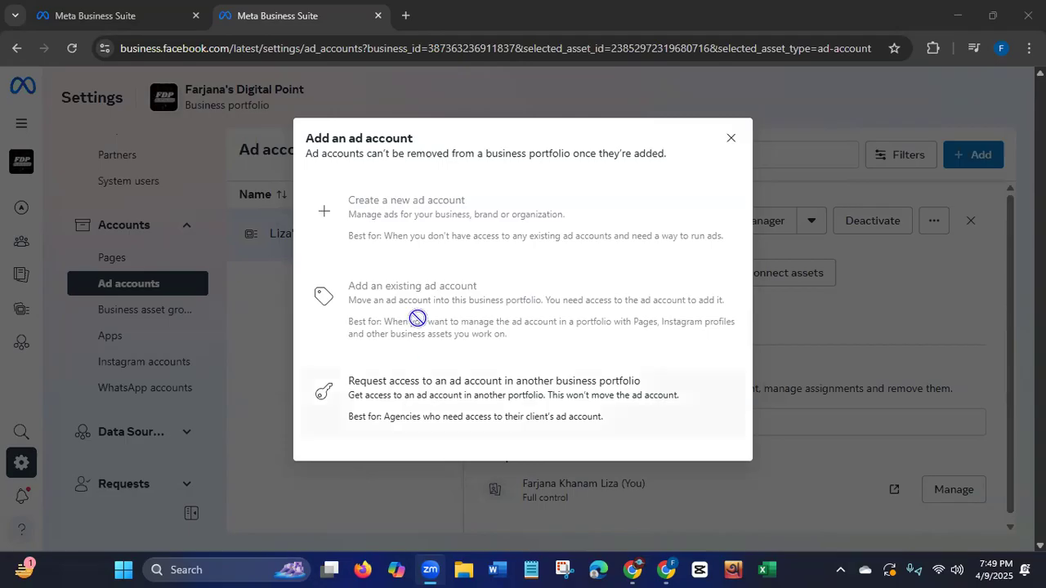
mouse_move(466, 216)
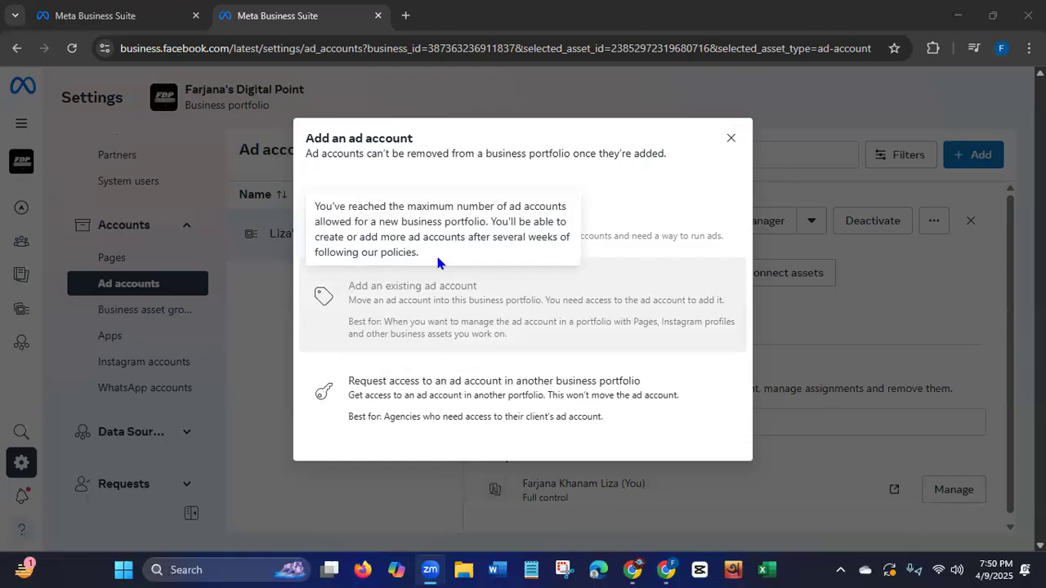
mouse_move(402, 224)
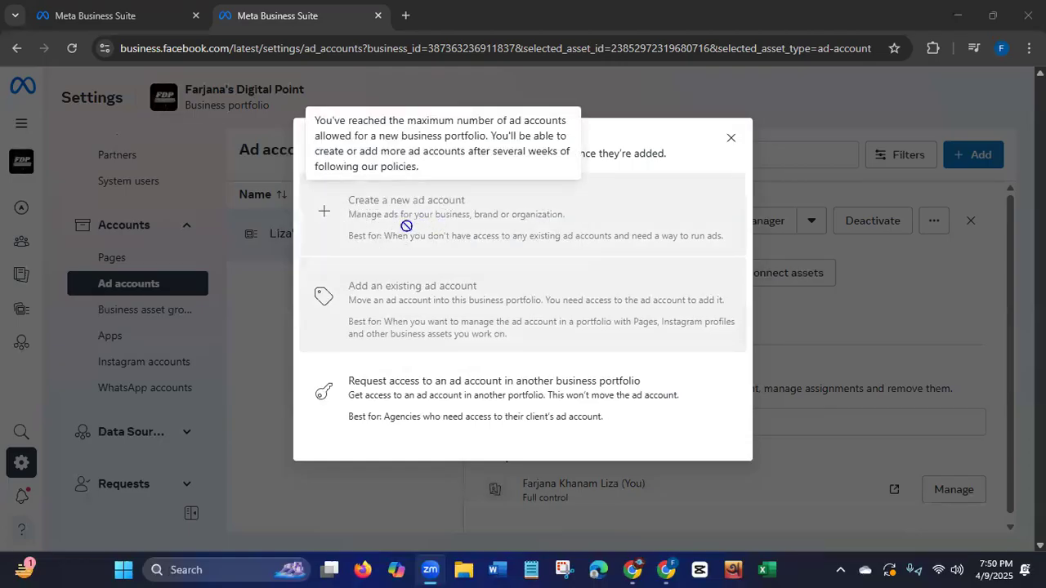
click(731, 138)
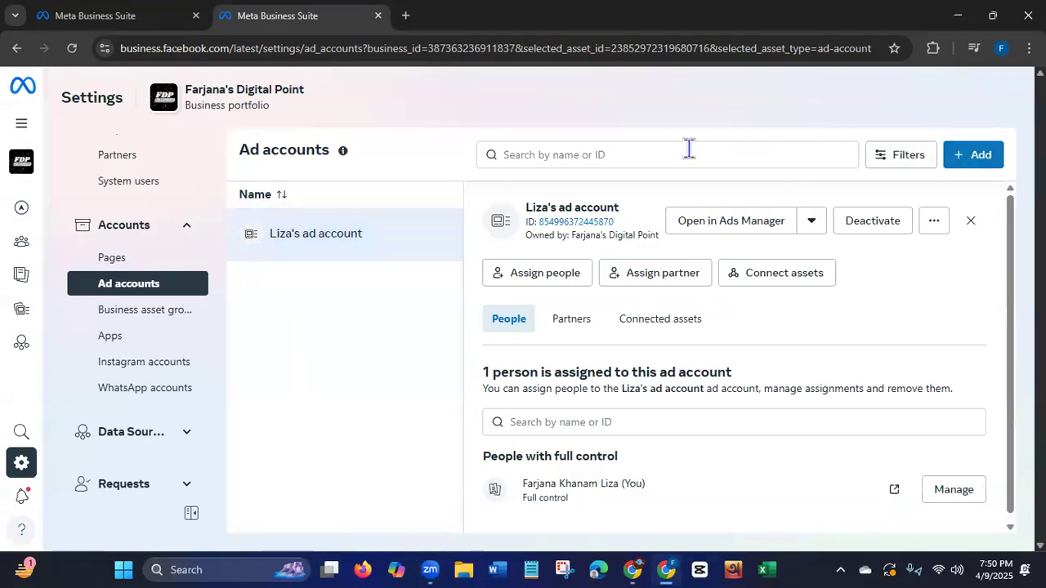
Examine the request form for an ad account in another business portfolio, reading its explanation and ad account ID field, and close it.
click(968, 157)
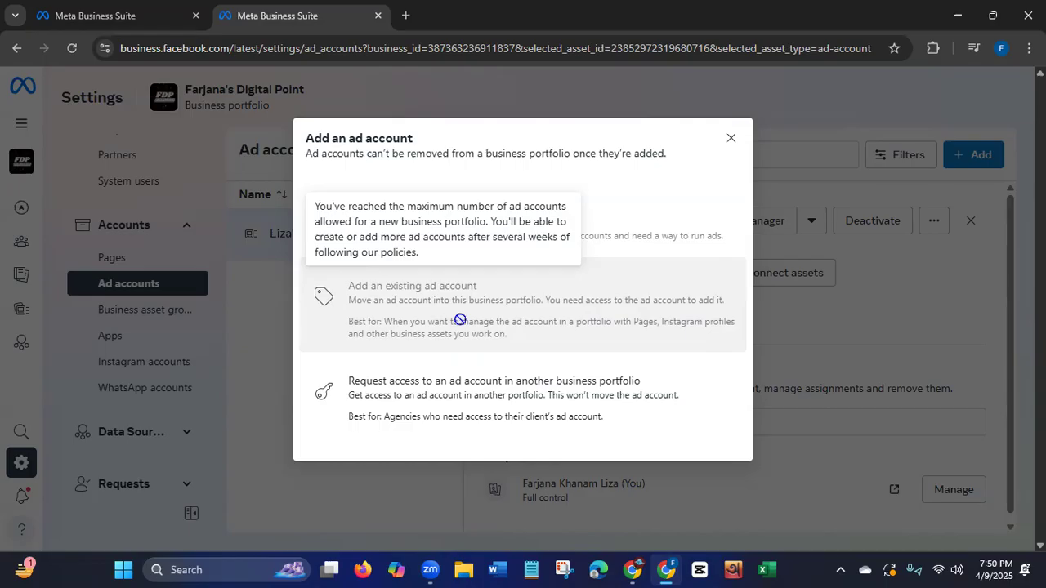
click(493, 407)
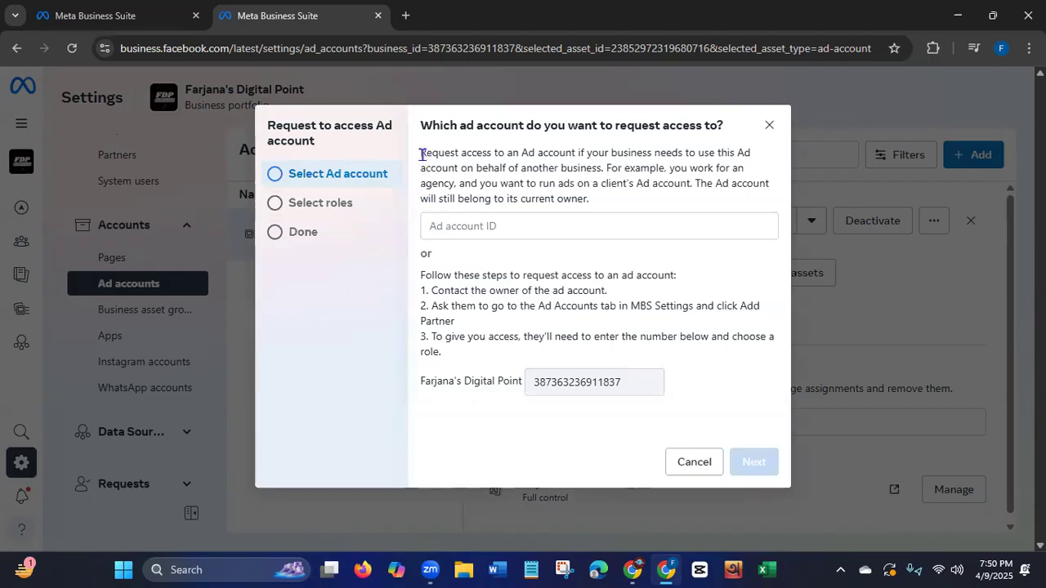
drag(422, 153, 707, 200)
click(609, 170)
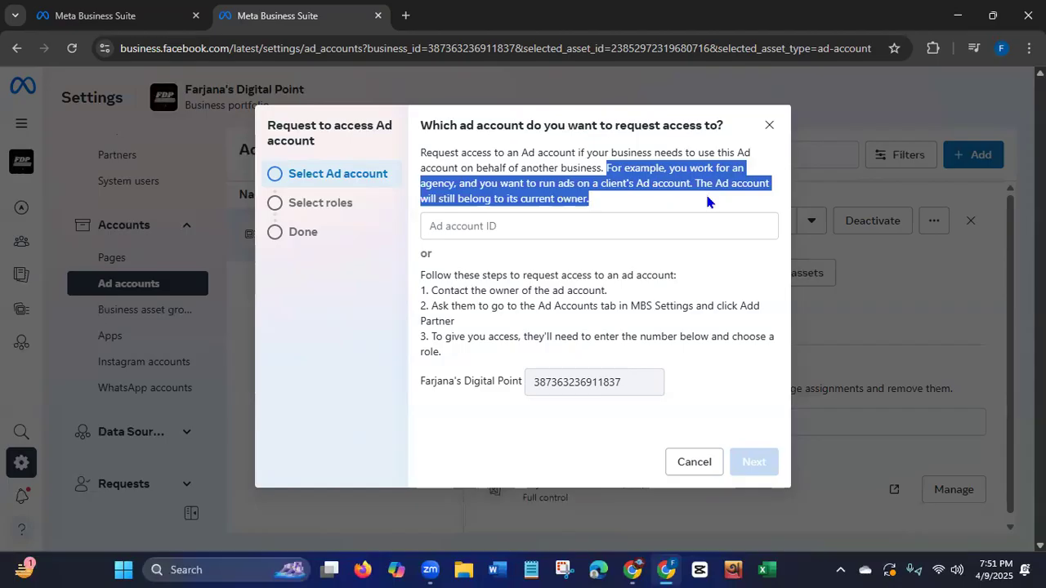
click(551, 199)
drag(537, 185, 691, 178)
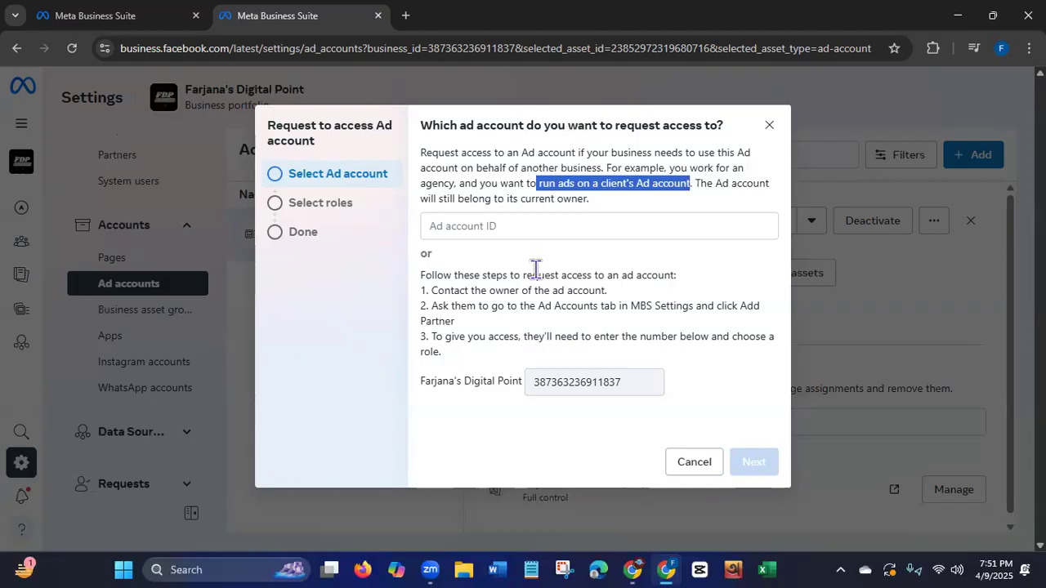
click(433, 226)
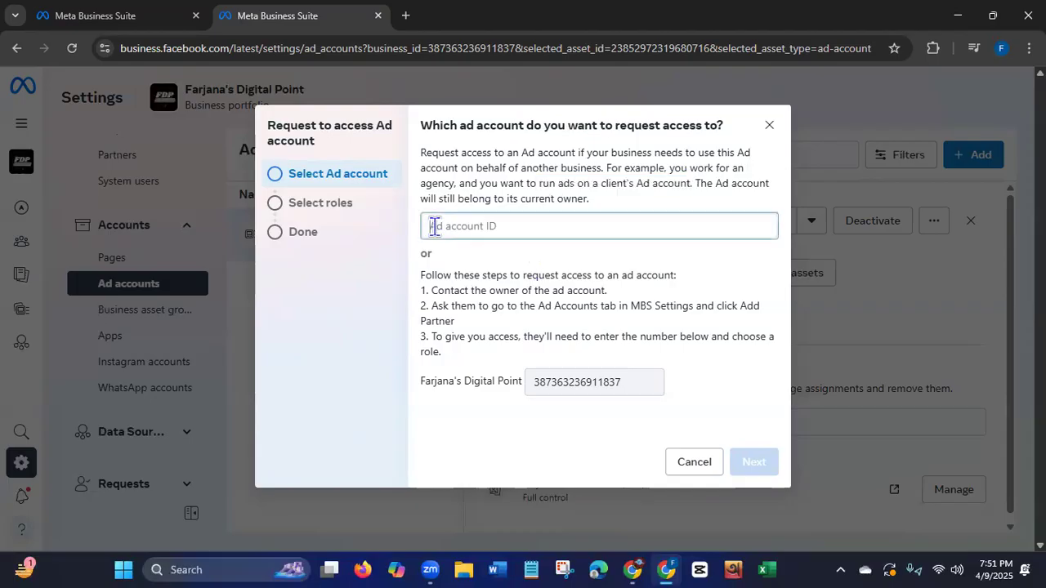
click(768, 127)
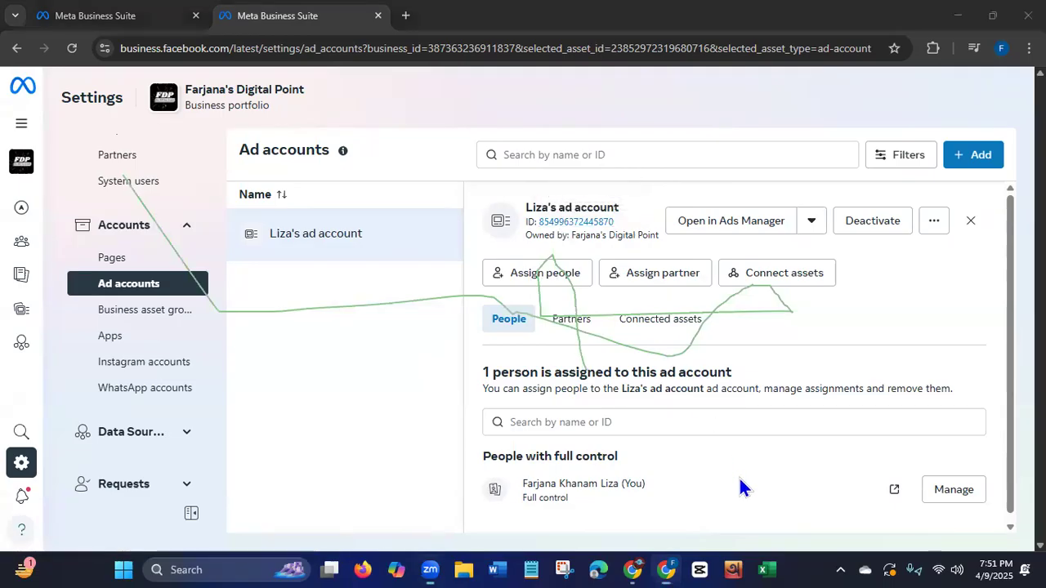
click(214, 285)
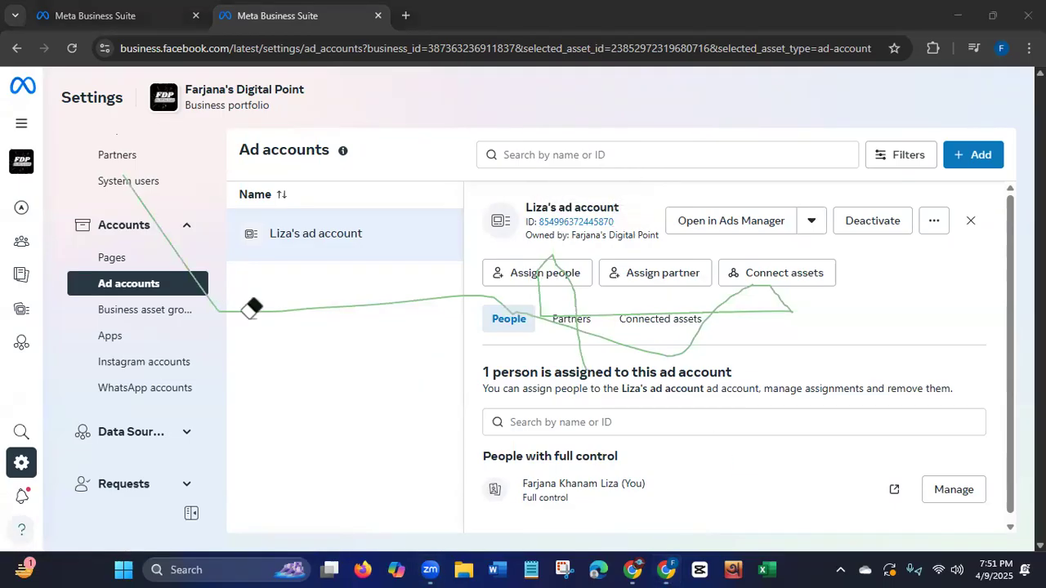
click(252, 311)
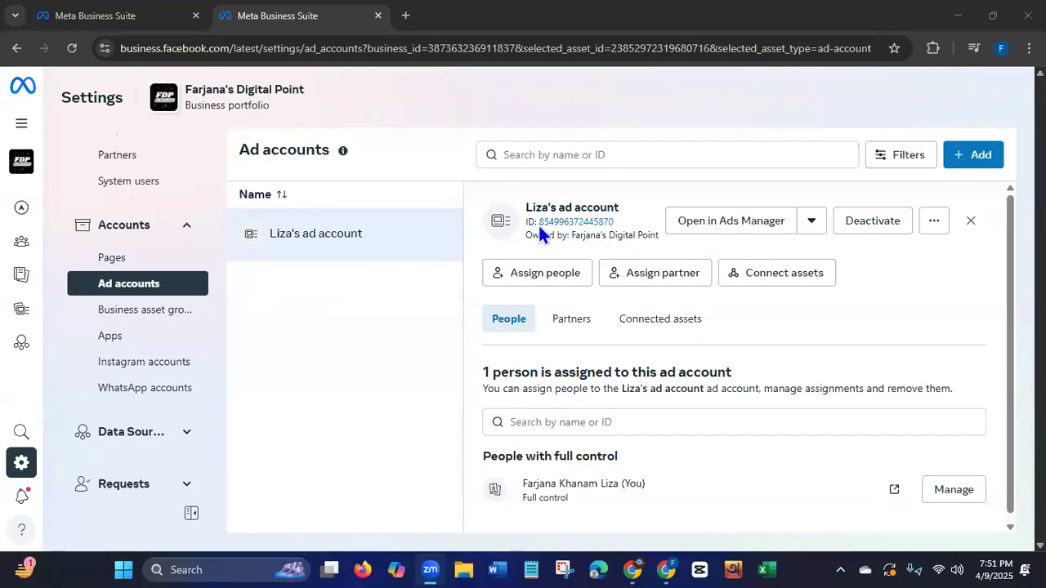
Read the three steps for getting access through the owner in the ad account access request, and cancel the request.
click(974, 156)
click(531, 394)
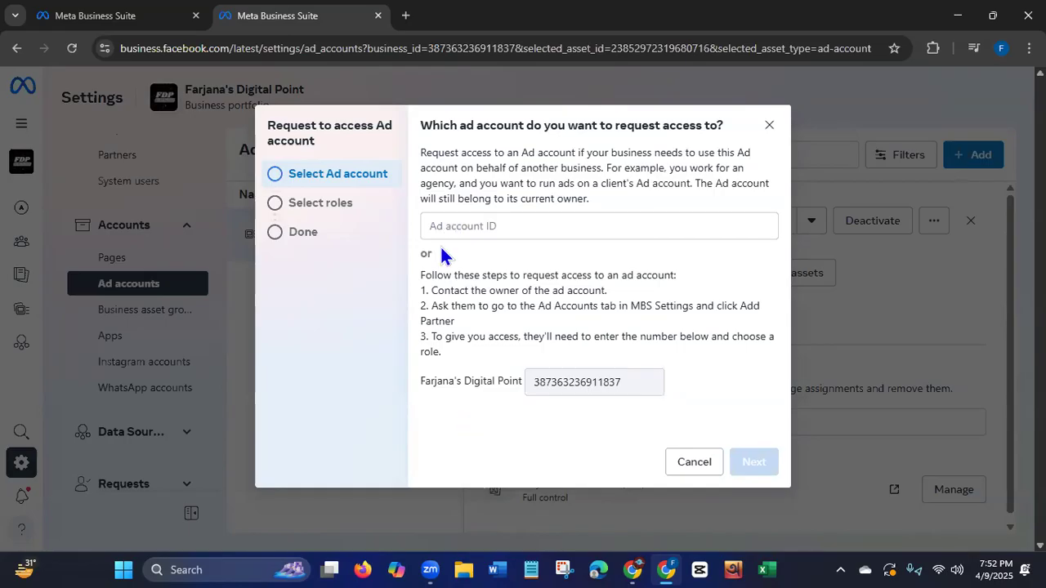
drag(433, 291, 612, 291)
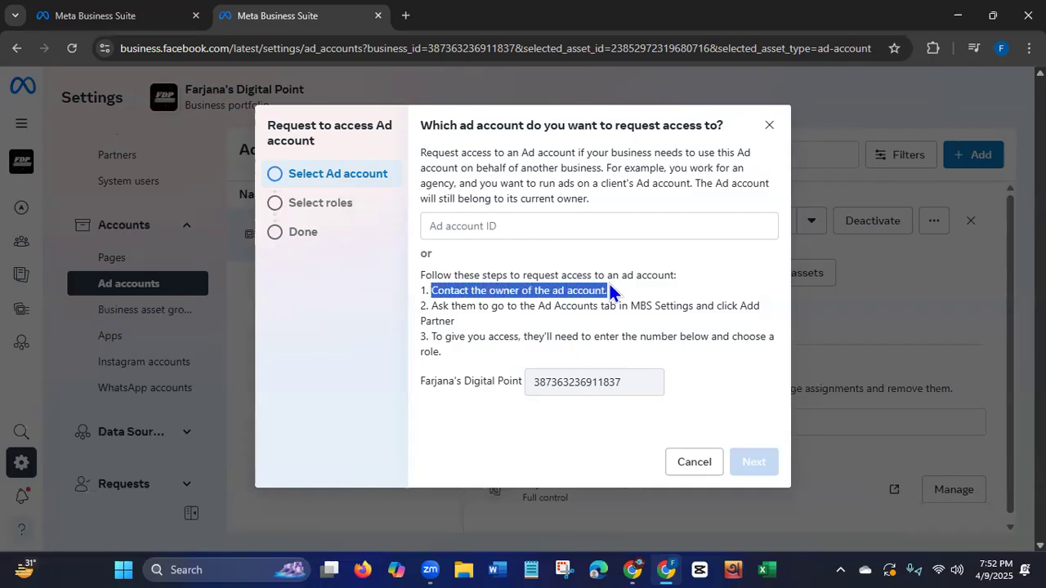
drag(432, 306, 563, 322)
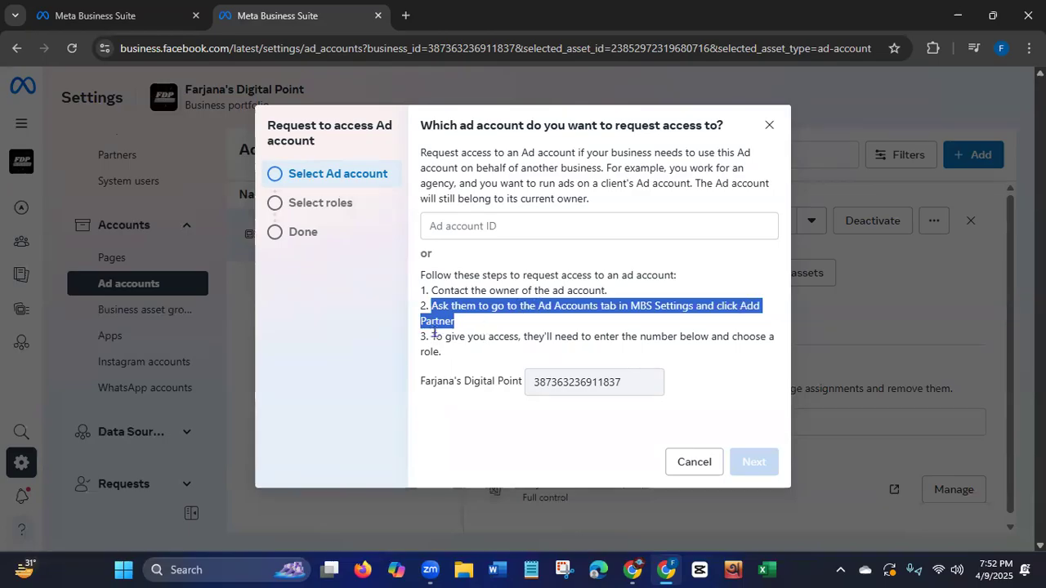
drag(431, 337, 467, 355)
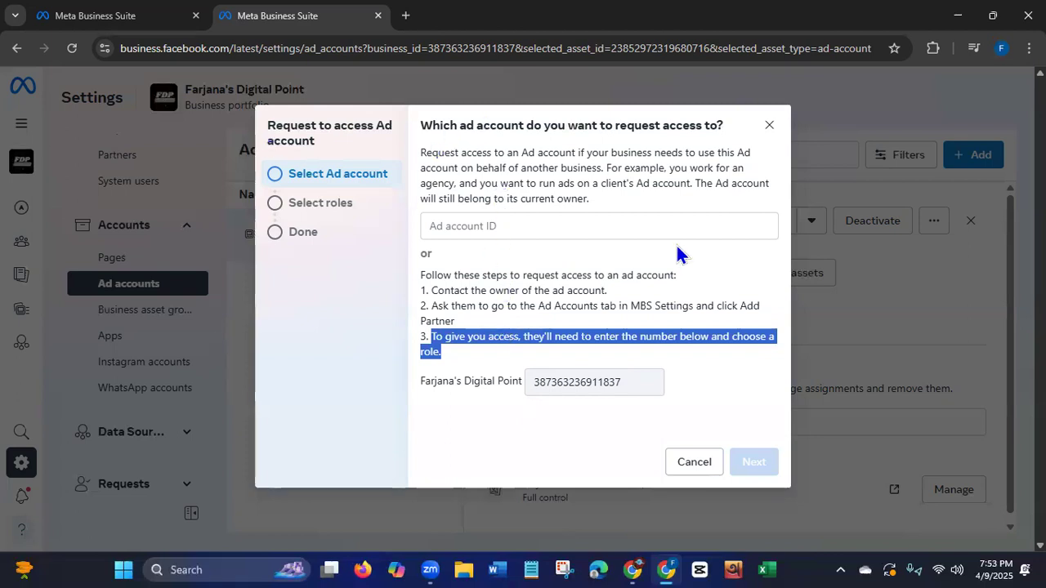
click(680, 464)
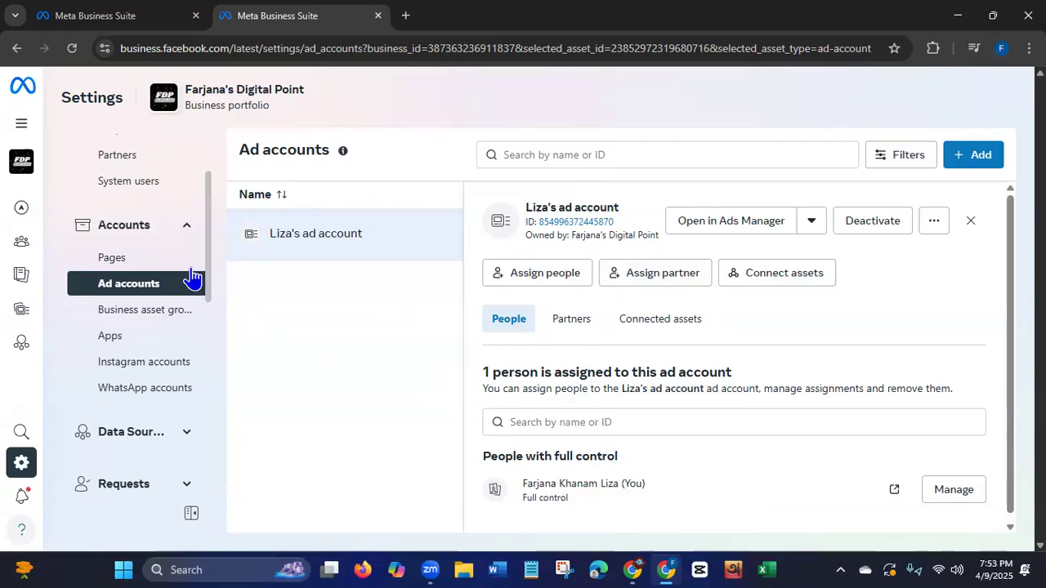
Look through the remaining settings categories of the portfolio, from Data Sources and Requests down to the language settings.
drag(205, 238, 211, 286)
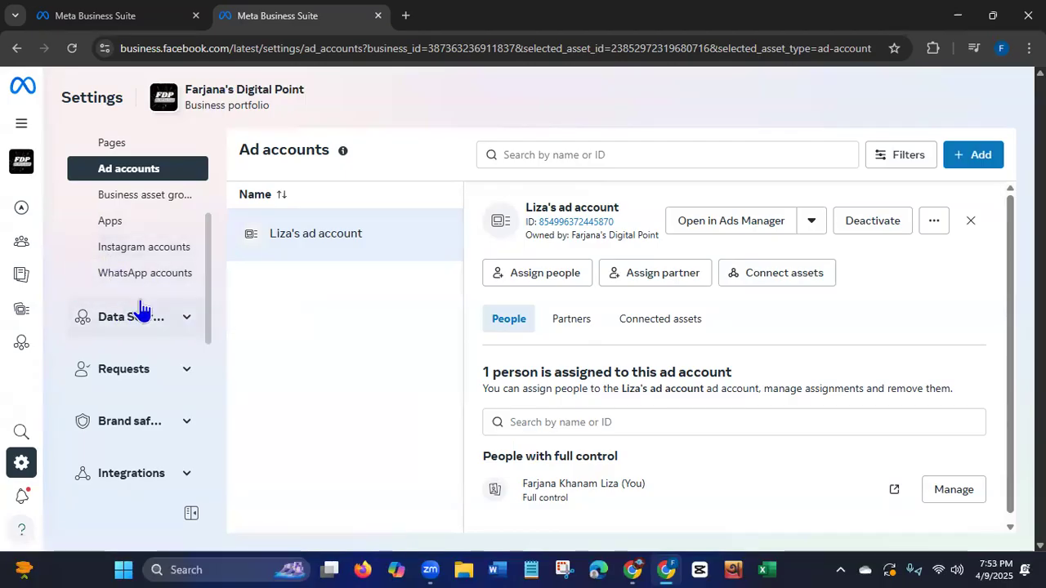
scroll(209, 286, down, 2)
drag(209, 286, 208, 458)
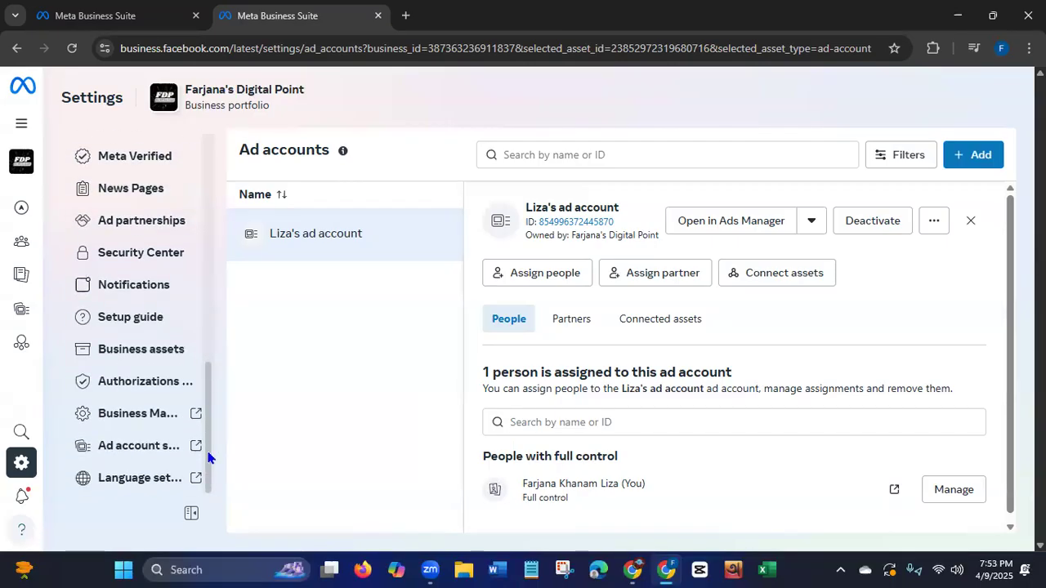
scroll(222, 392, up, 4)
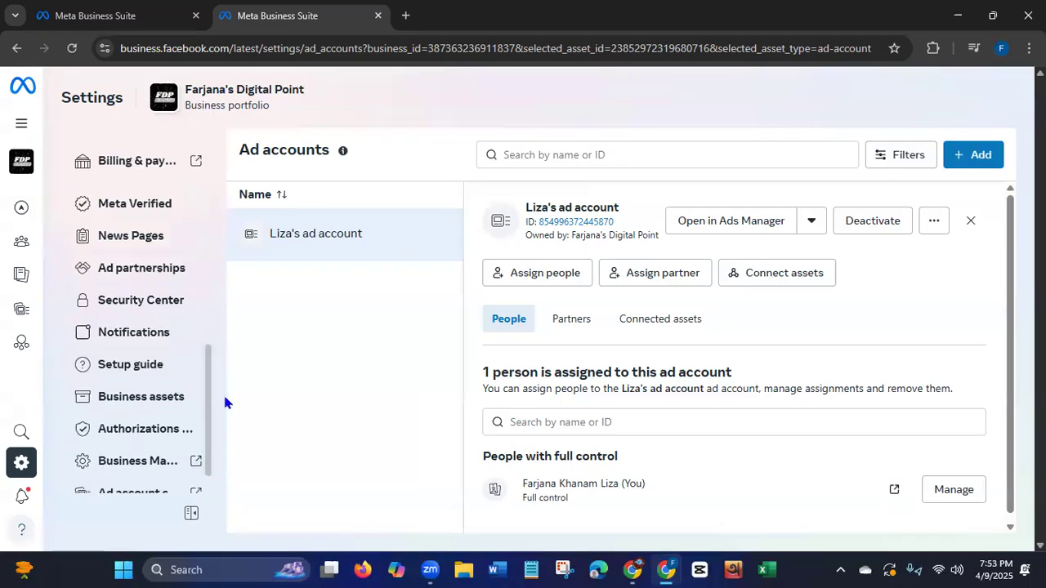
scroll(255, 302, down, 5)
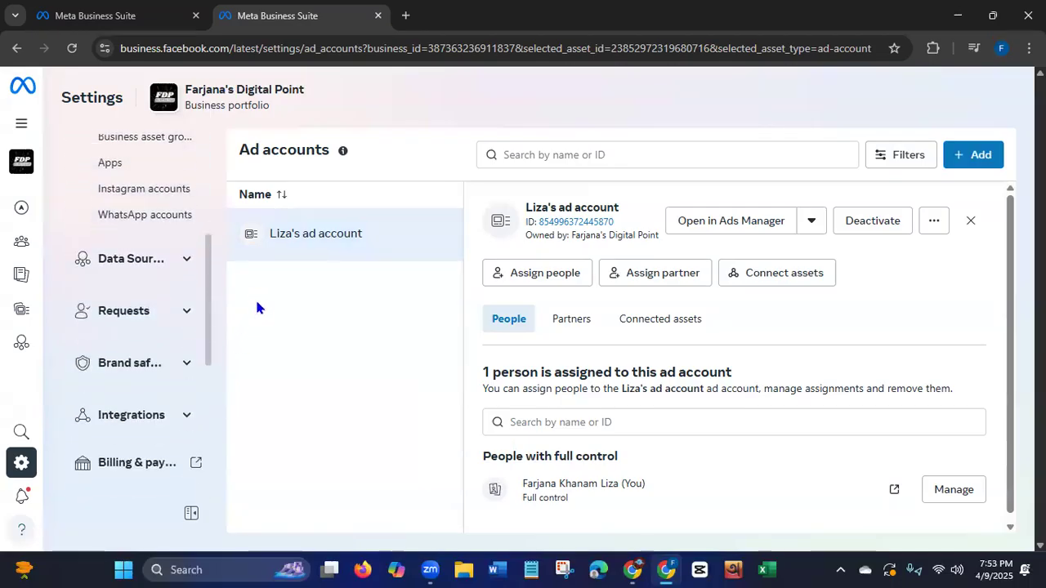
drag(252, 426, 252, 441)
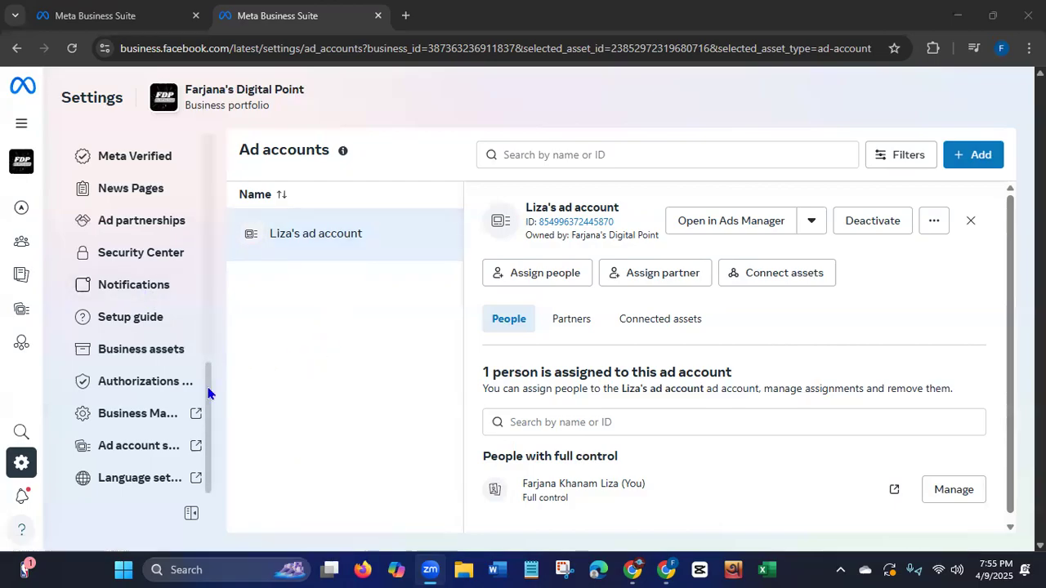
drag(211, 392, 235, 175)
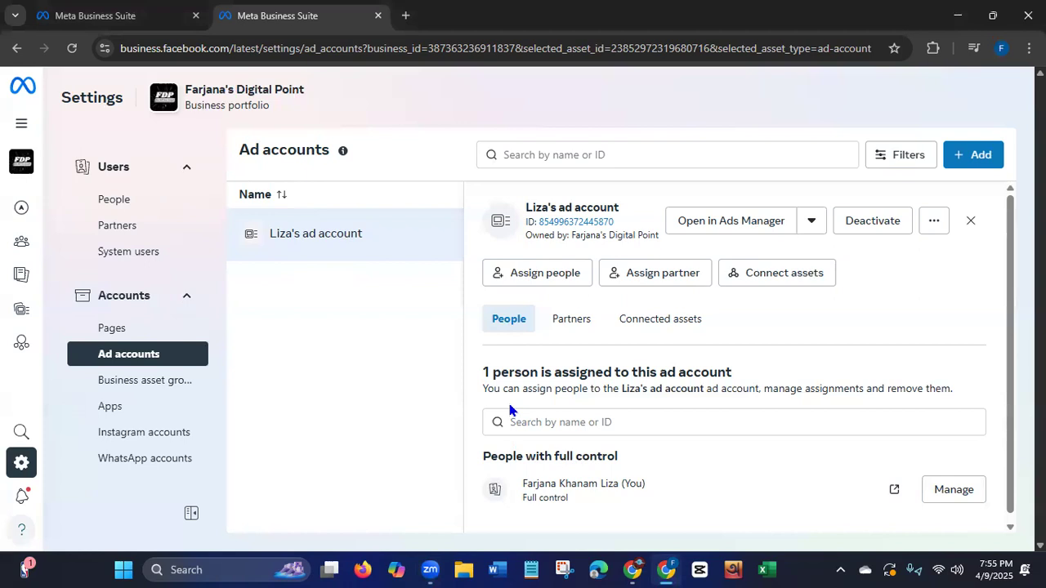
Open the bookmarked Ads Manager campaigns page in a new browser tab and close an old Meta Business Suite tab.
click(406, 16)
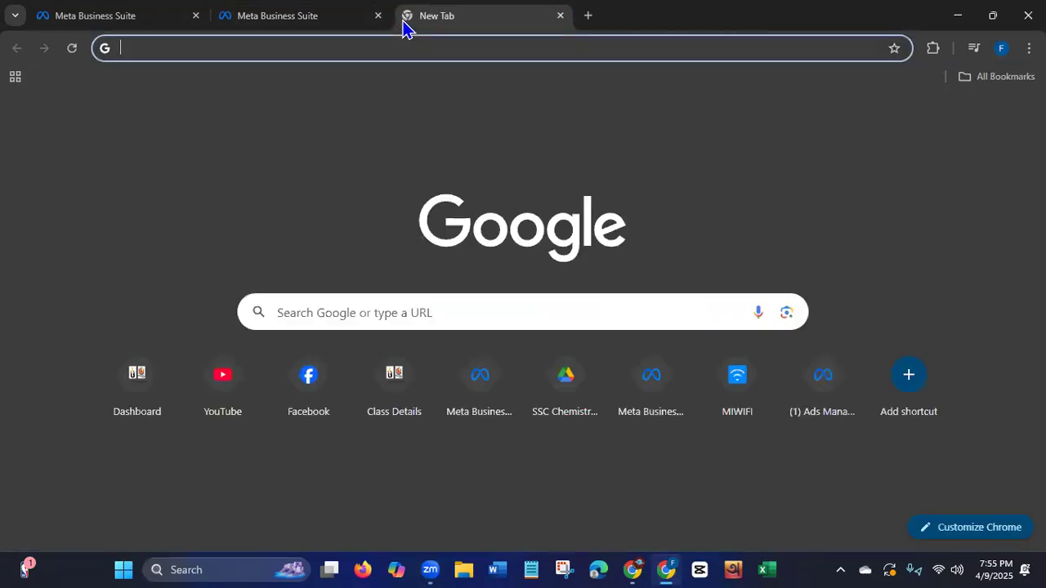
click(974, 78)
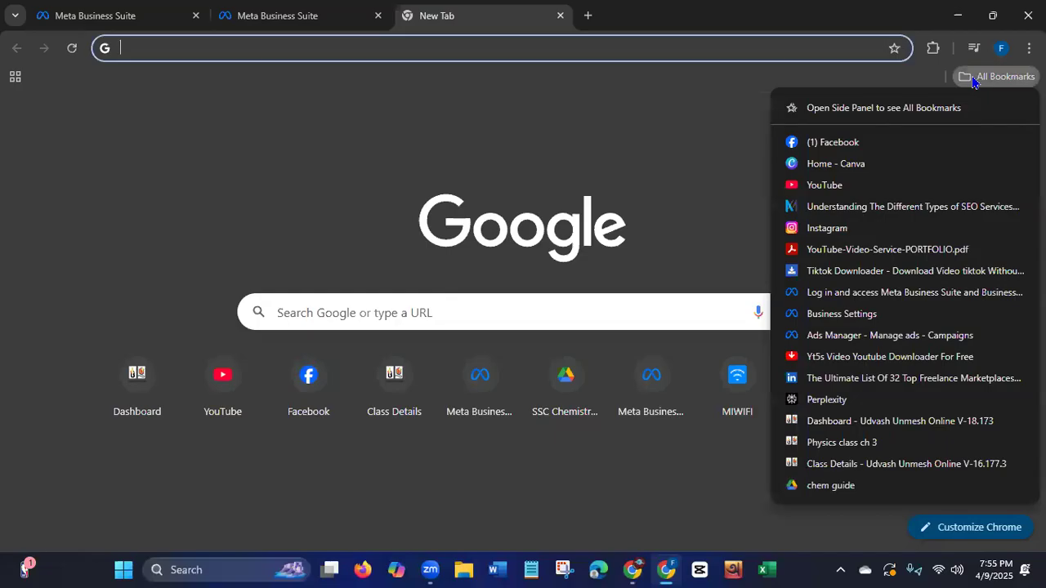
click(897, 336)
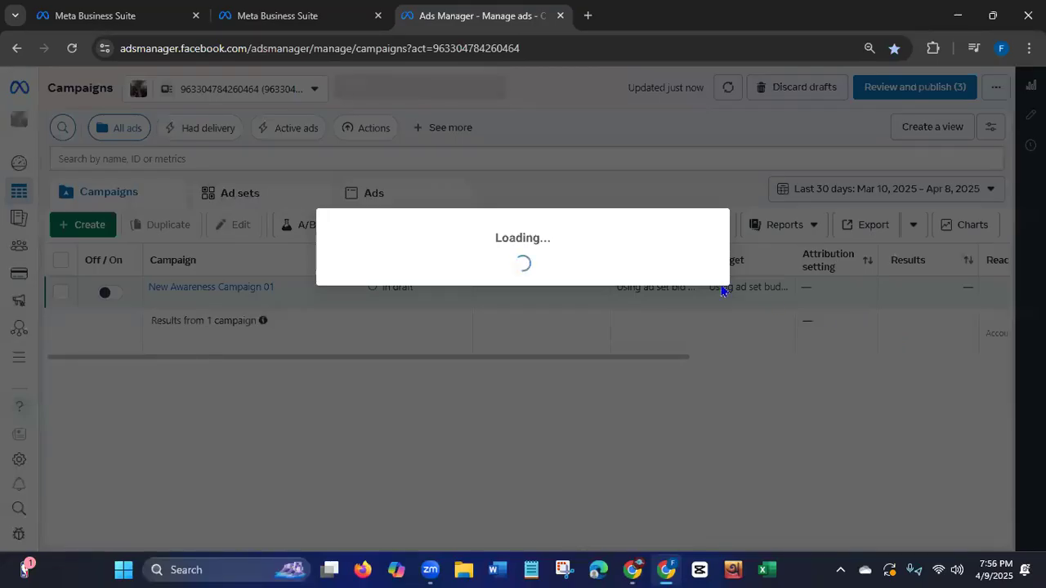
click(195, 15)
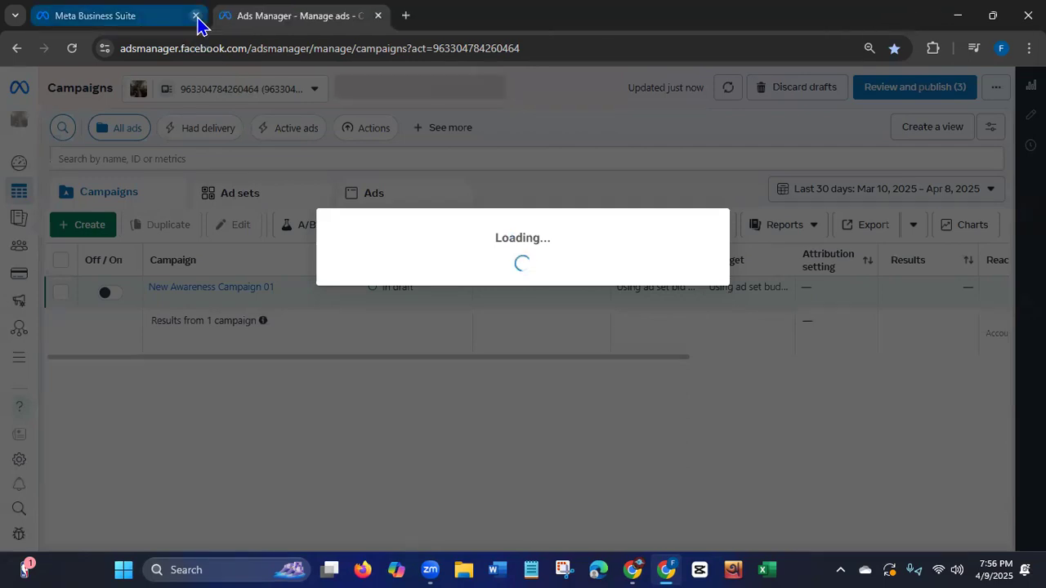
Close the remaining Meta Business Suite tab and dismiss the opportunity score announcement in Ads Manager.
click(196, 16)
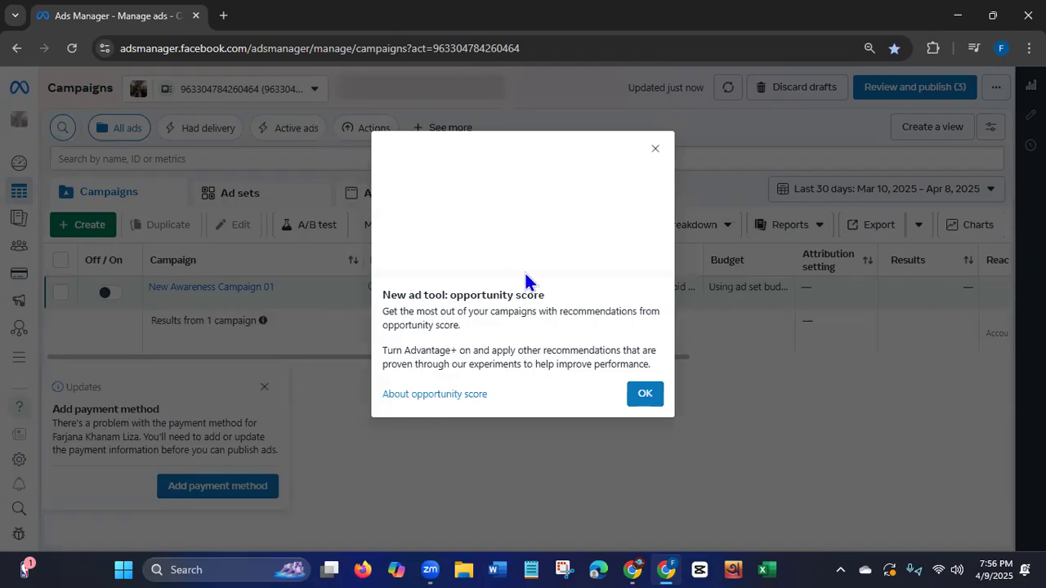
click(644, 394)
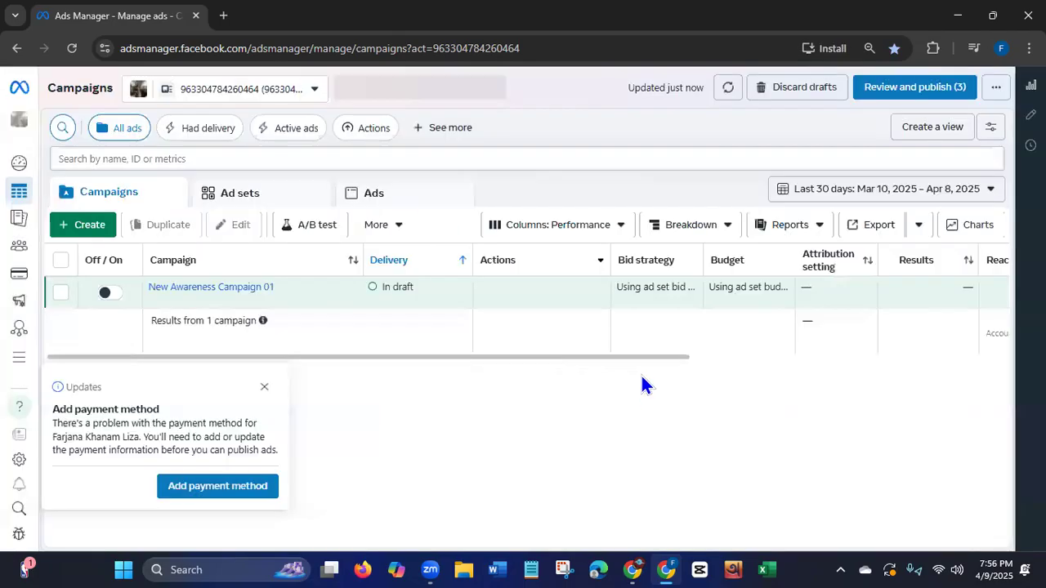
Discard all unpublished drafts in the ad account and dismiss the notice about adding a payment method.
click(790, 90)
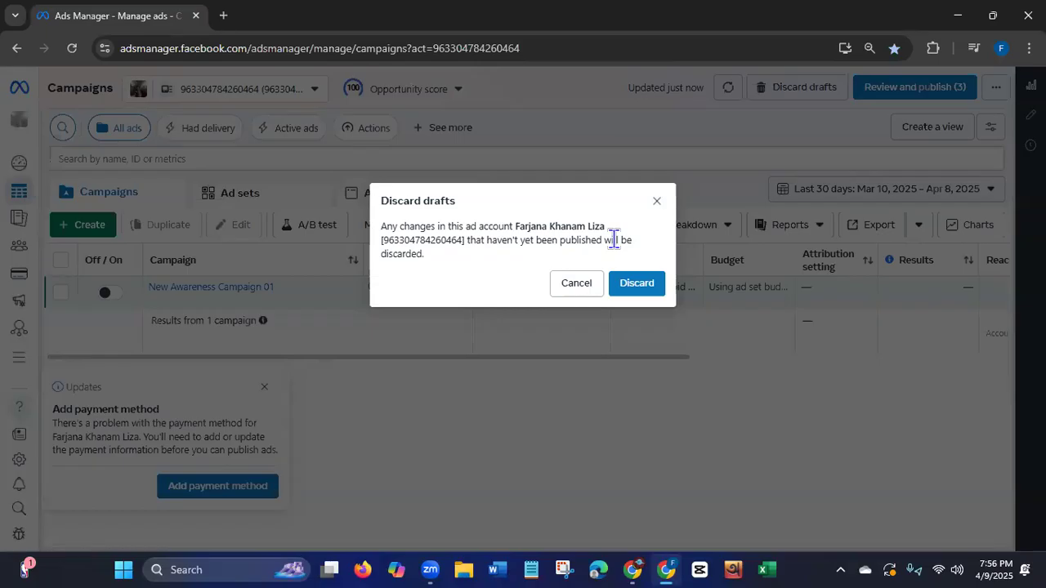
click(640, 285)
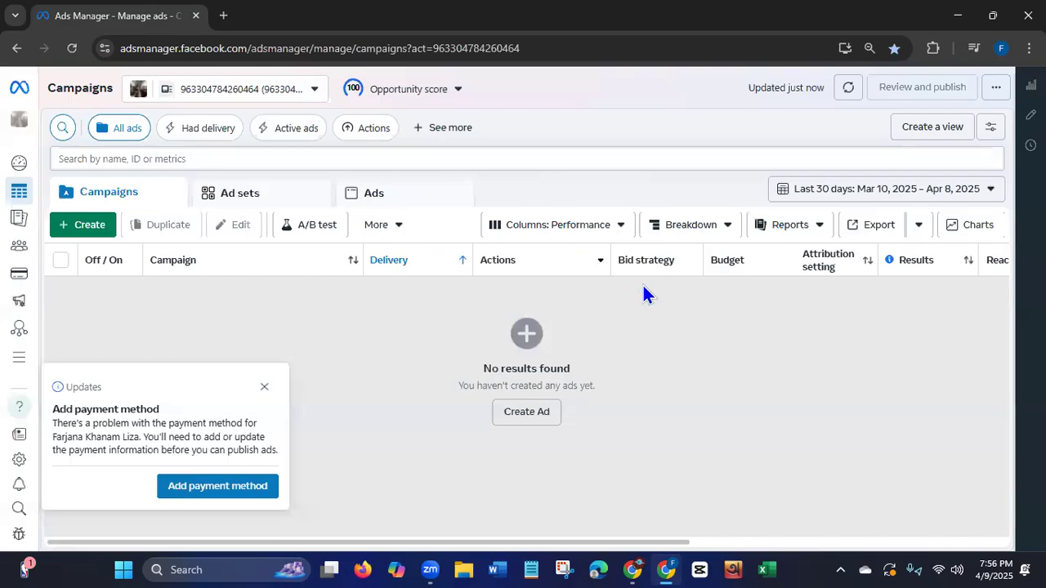
click(263, 387)
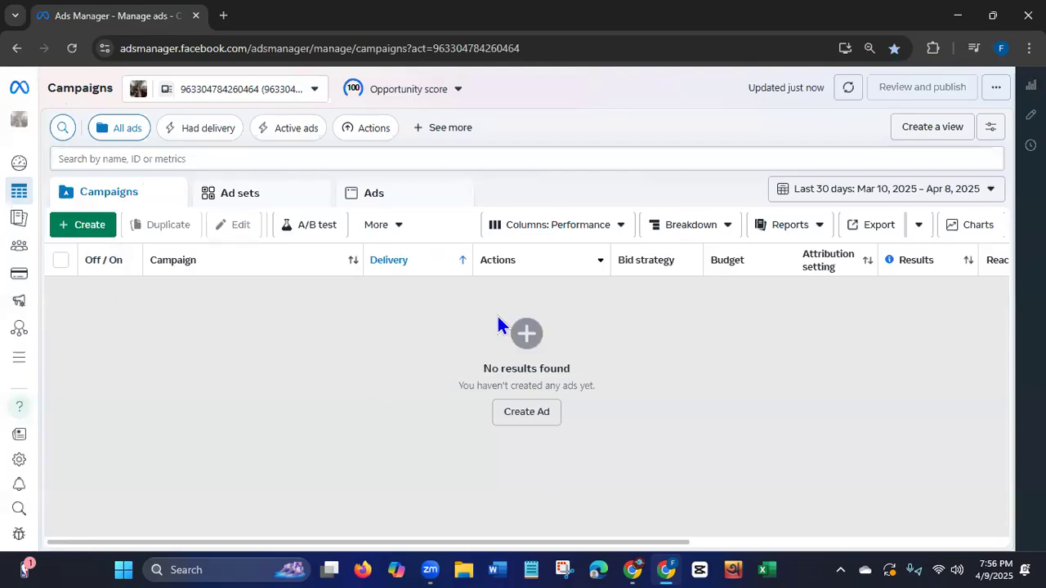
click(122, 49)
click(123, 50)
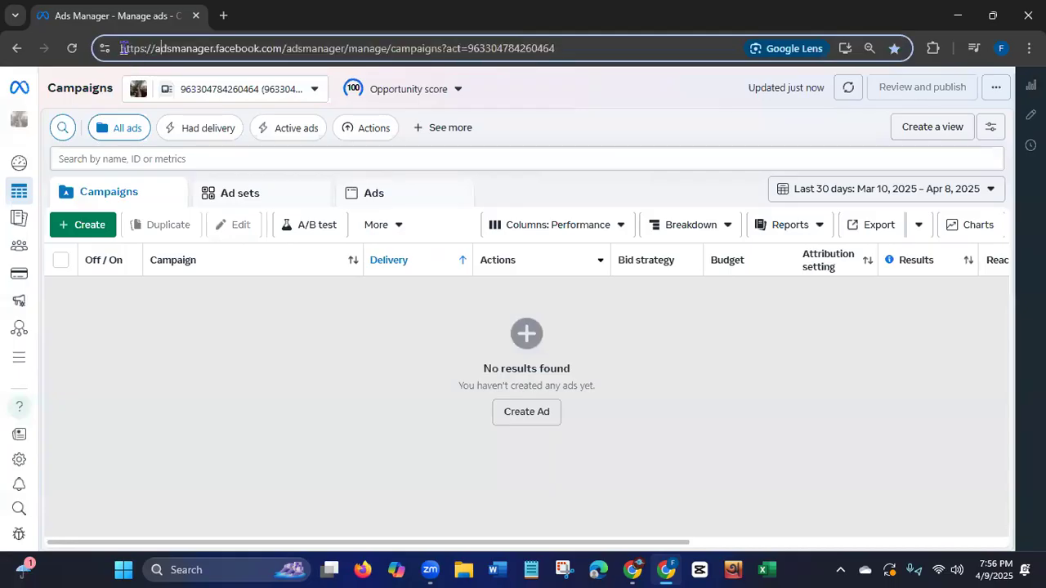
drag(121, 49, 442, 49)
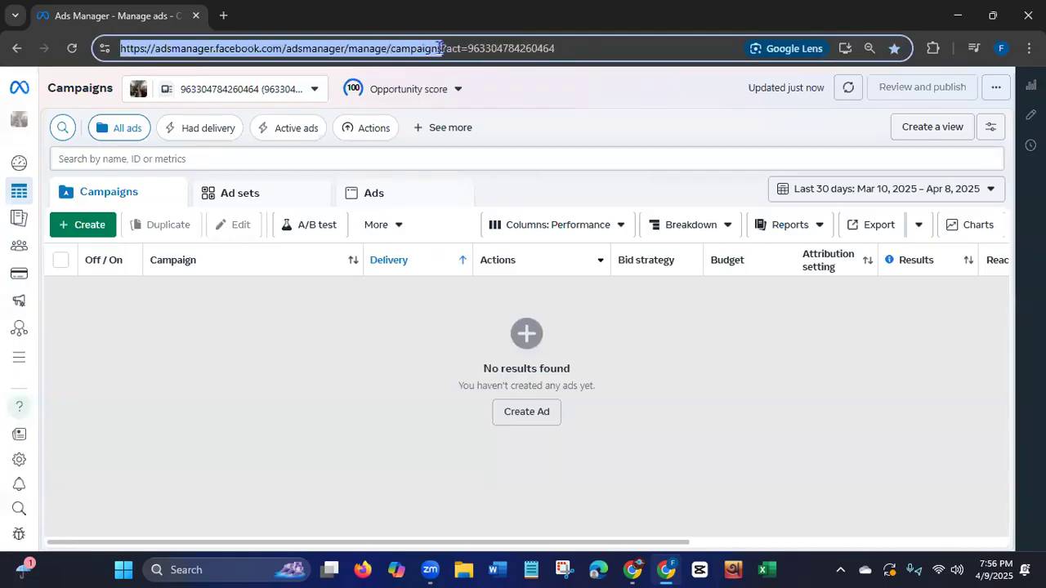
right_click(417, 54)
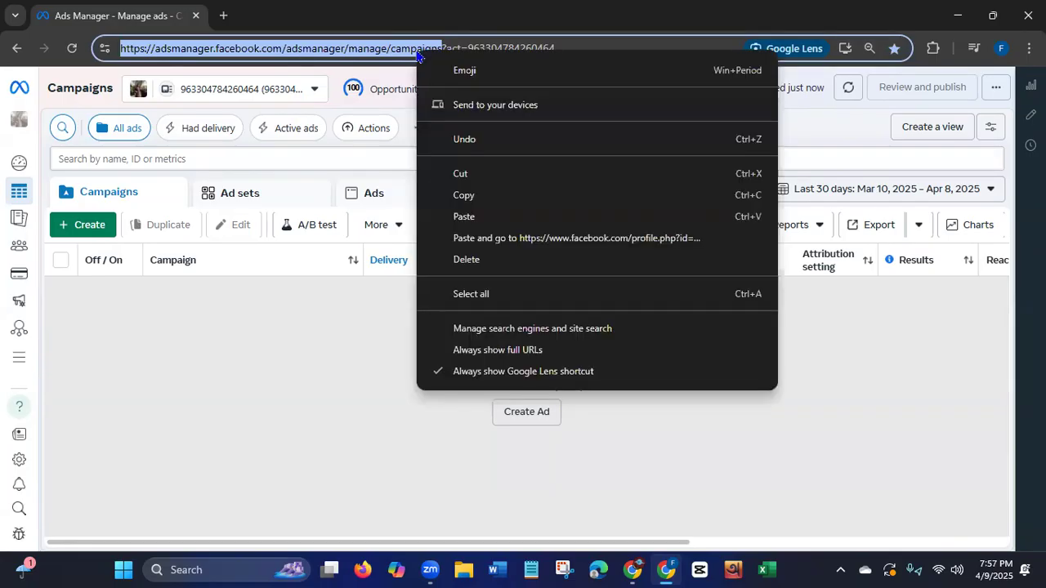
click(444, 194)
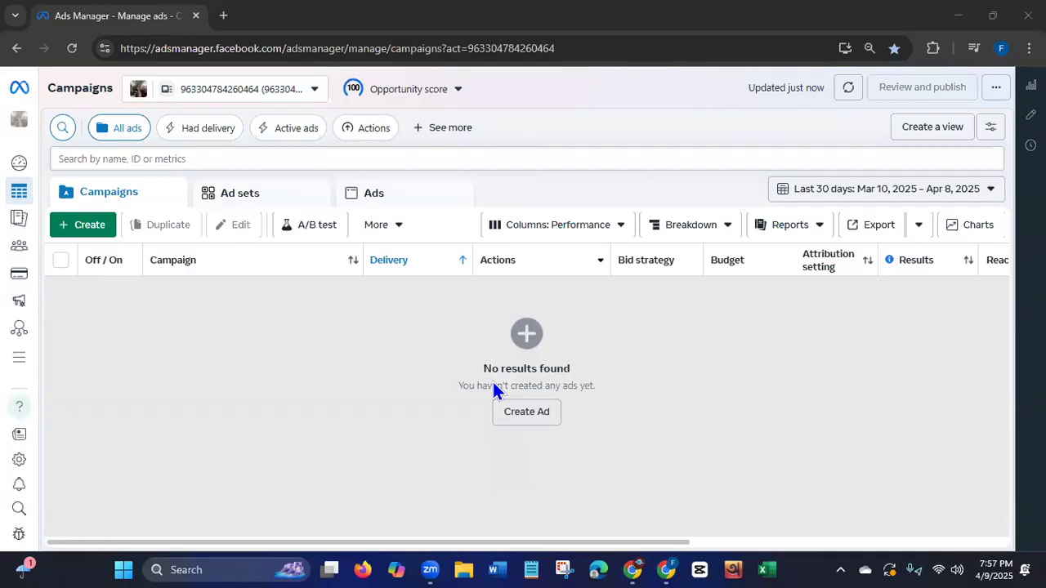
Check the ad account's opportunity score details and recommendations, and close them.
click(408, 89)
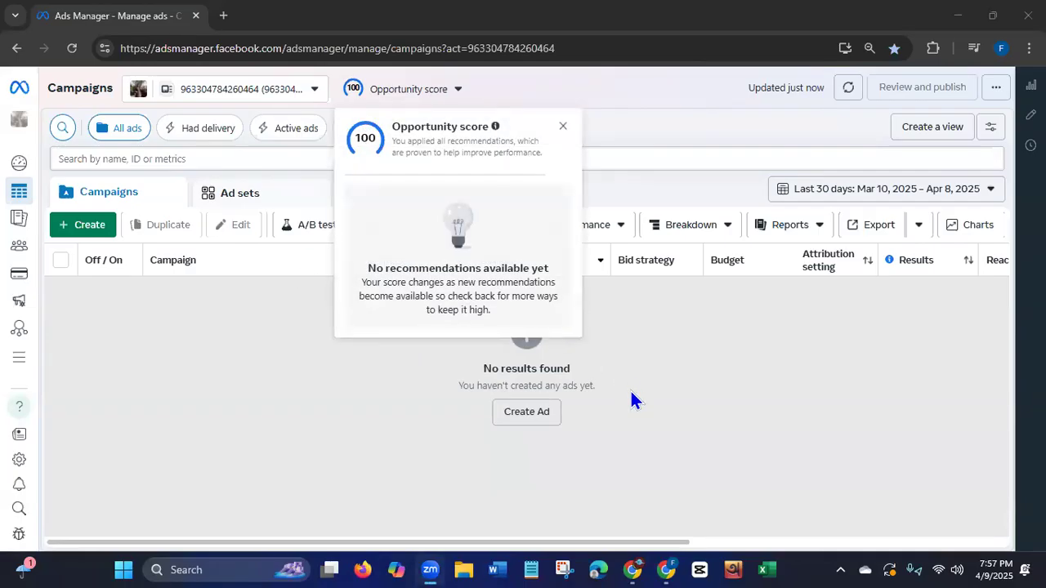
click(564, 126)
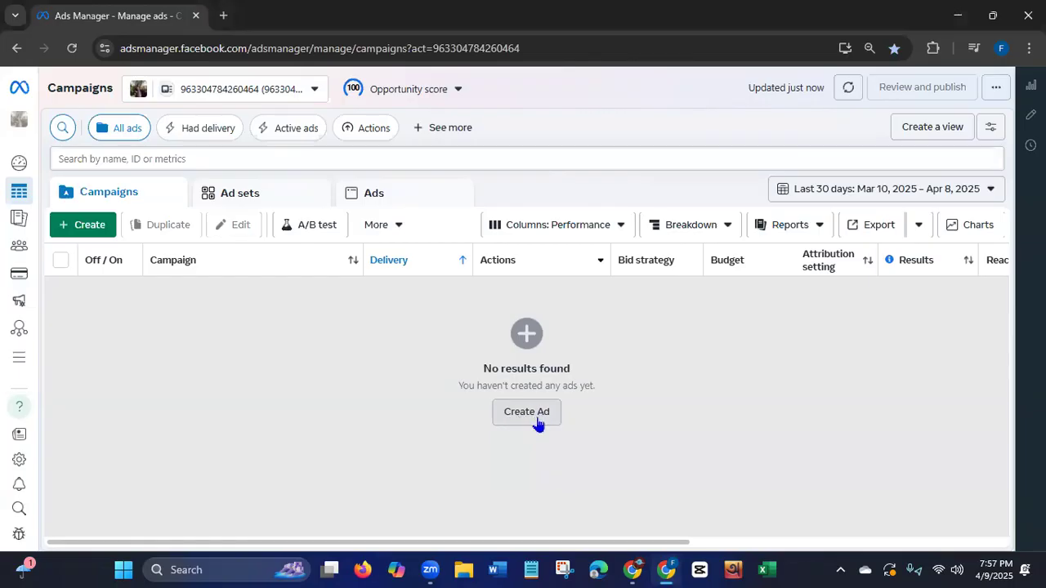
Start creating a new campaign and highlight the word "objective" in the heading above the campaign objective choices.
click(76, 229)
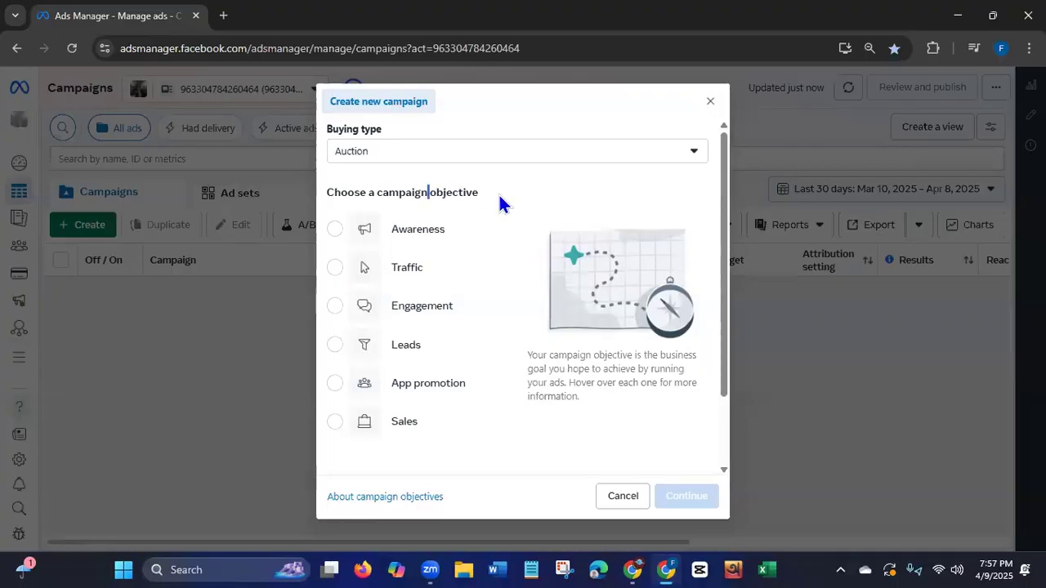
drag(500, 202, 511, 202)
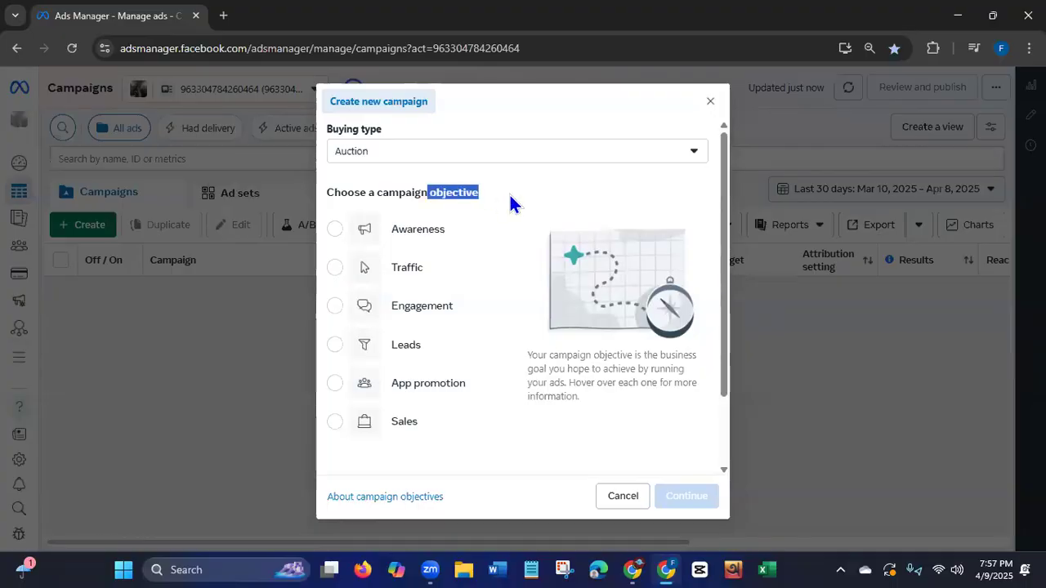
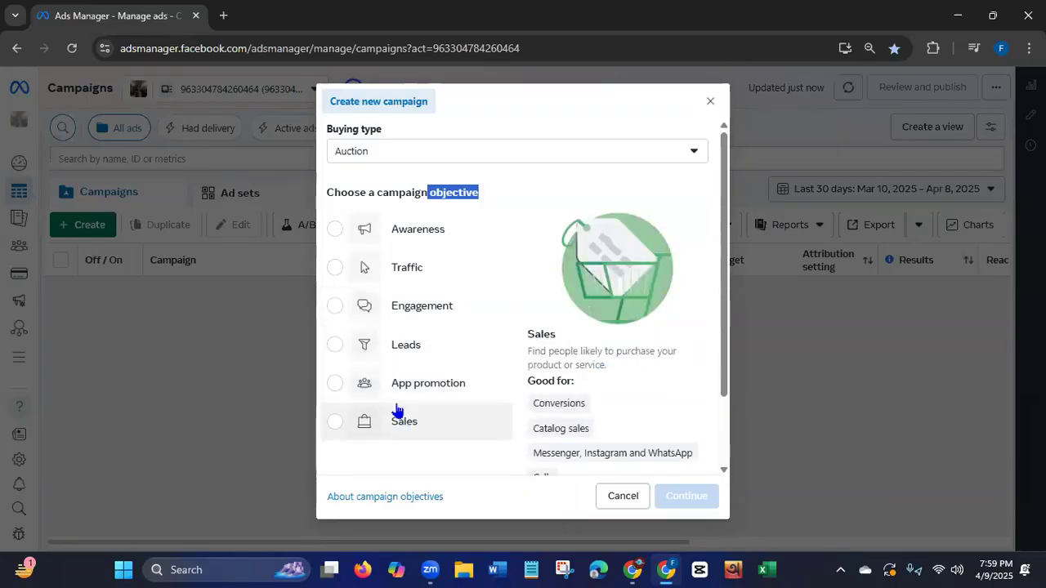
Create a campaign with the Awareness objective and name it "New Awareness Campaign 01".
click(423, 234)
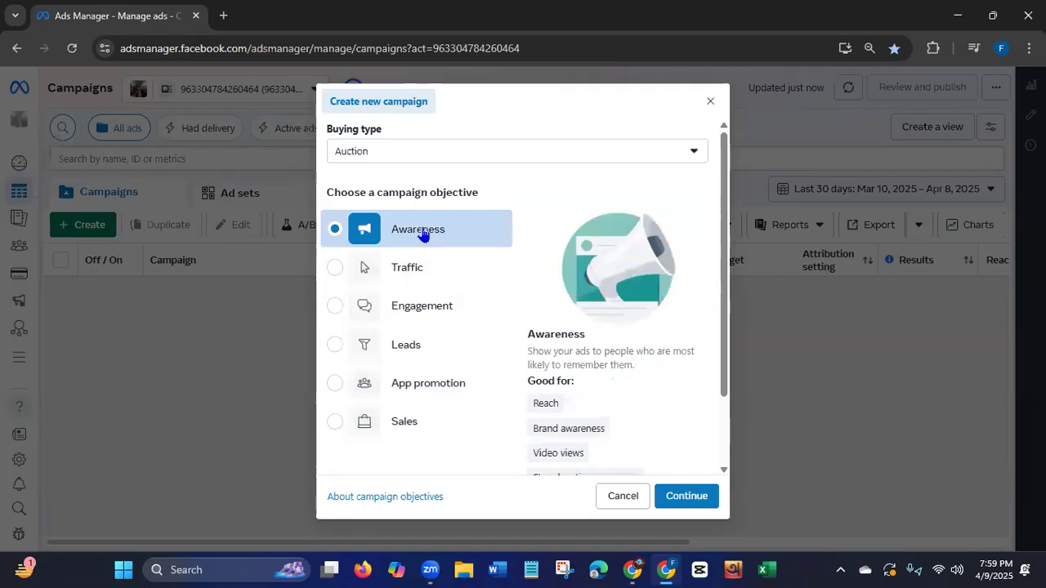
click(697, 504)
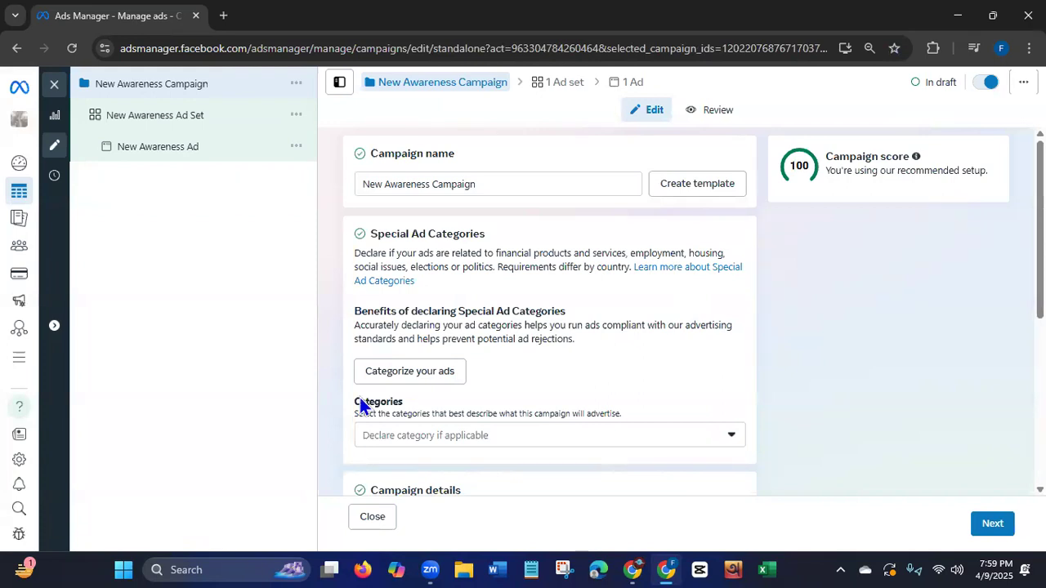
click(503, 180)
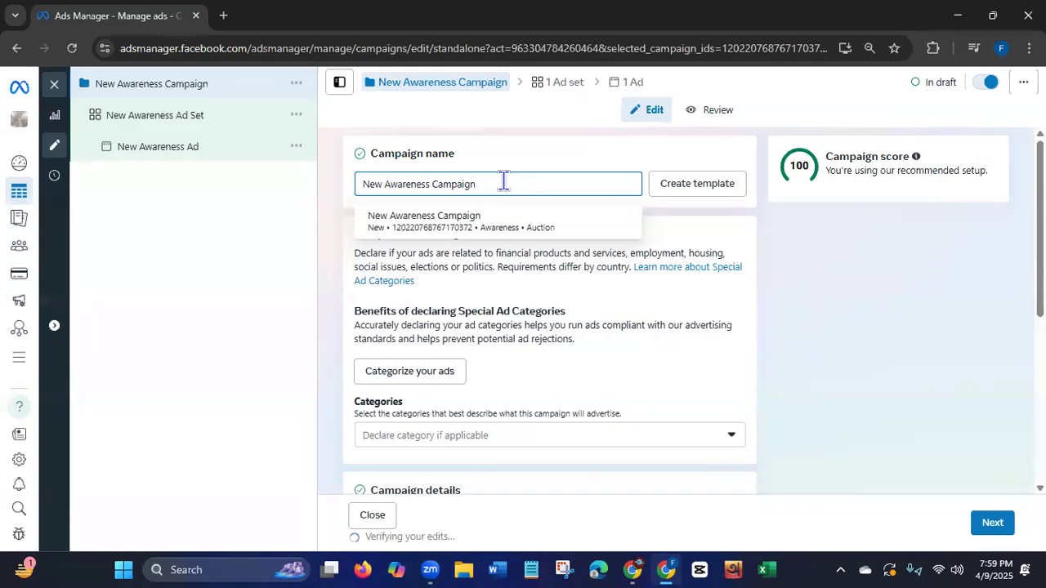
text(01)
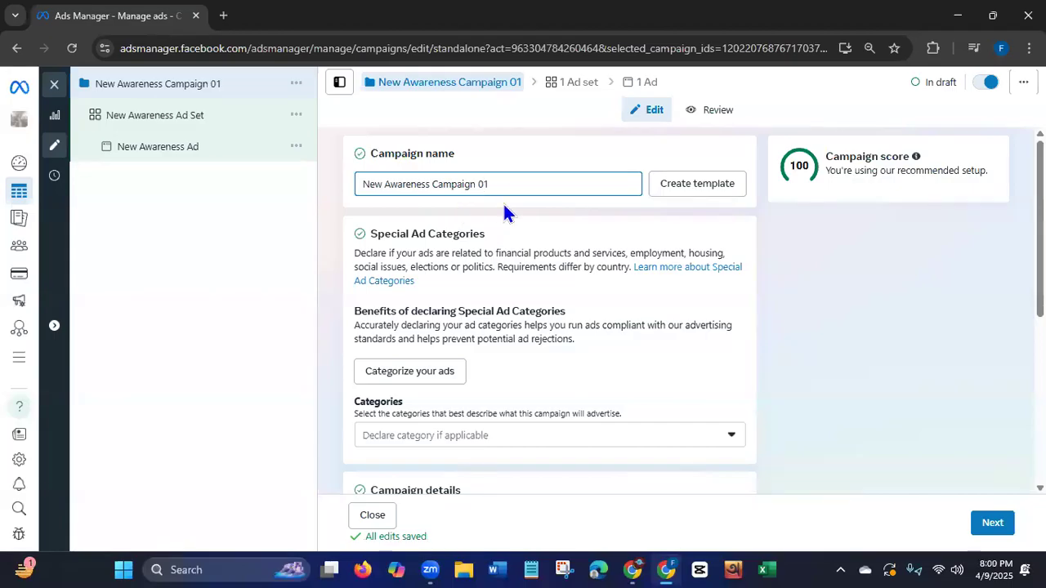
Highlight the Special Ad Categories heading, then view the list of declarable categories and close it without choosing one.
double_click(373, 233)
drag(420, 232, 501, 239)
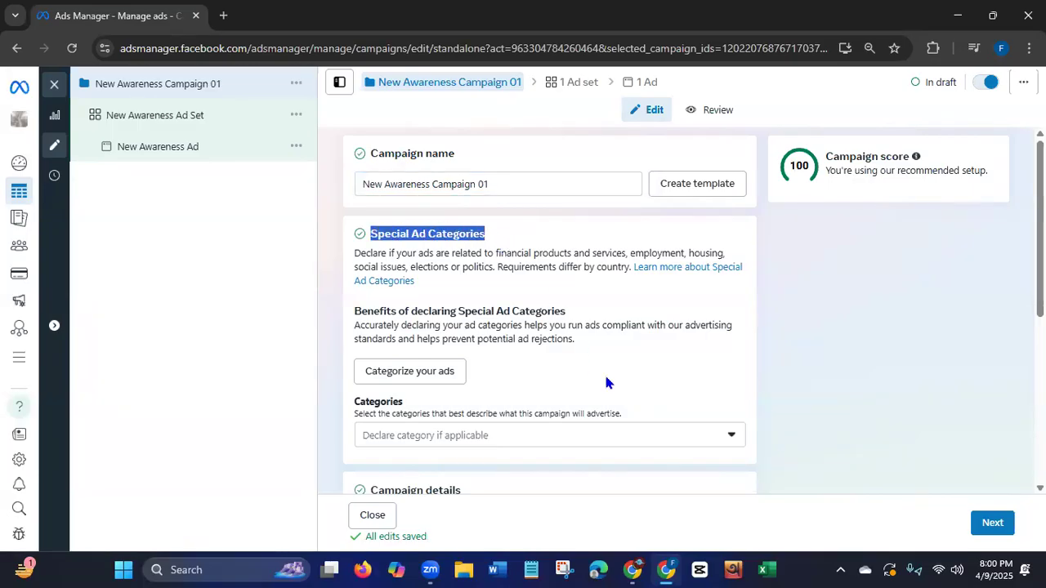
drag(1040, 245, 1041, 252)
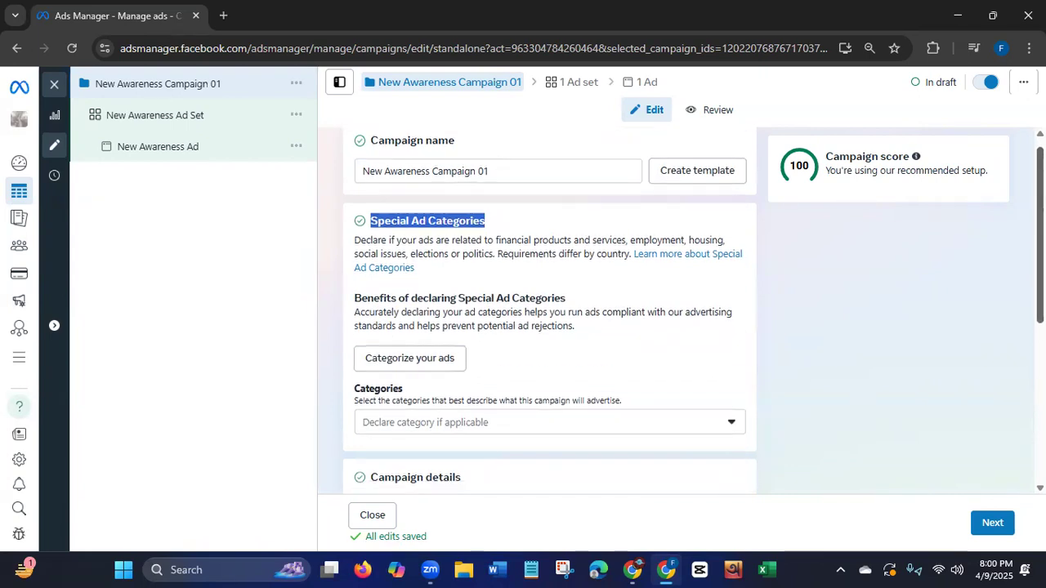
scroll(1010, 367, down, 2)
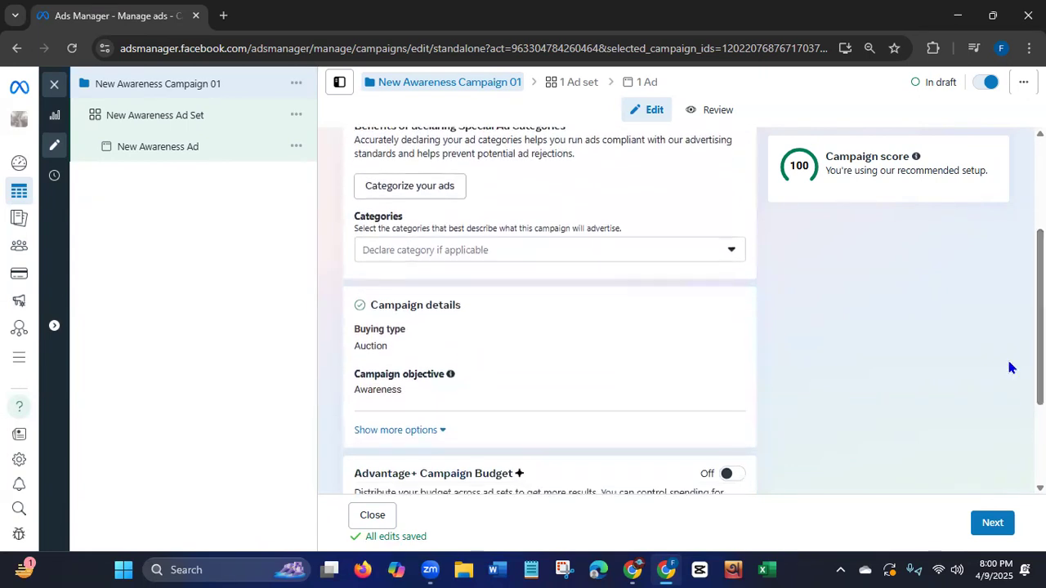
click(730, 251)
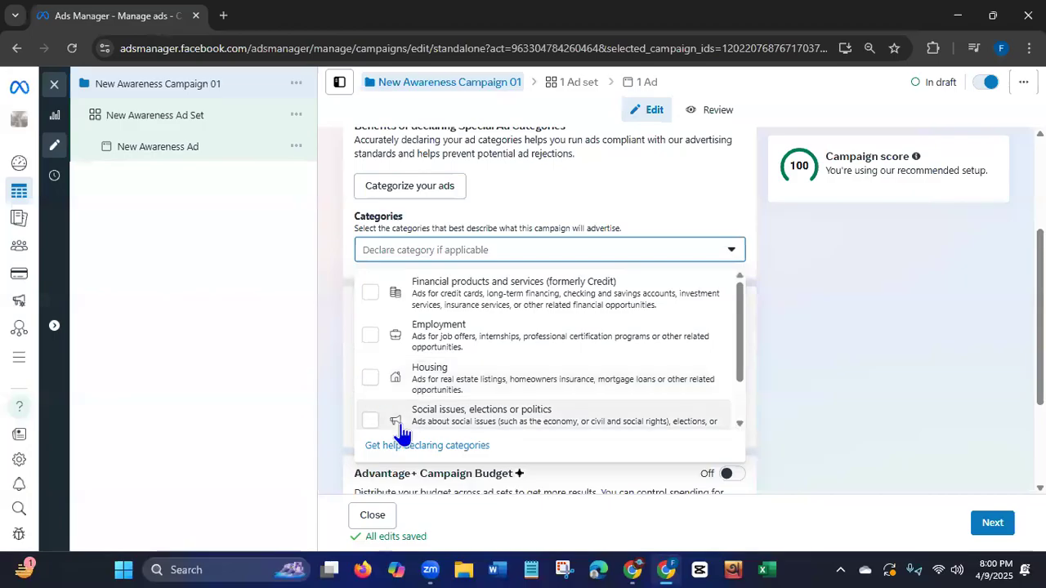
click(732, 250)
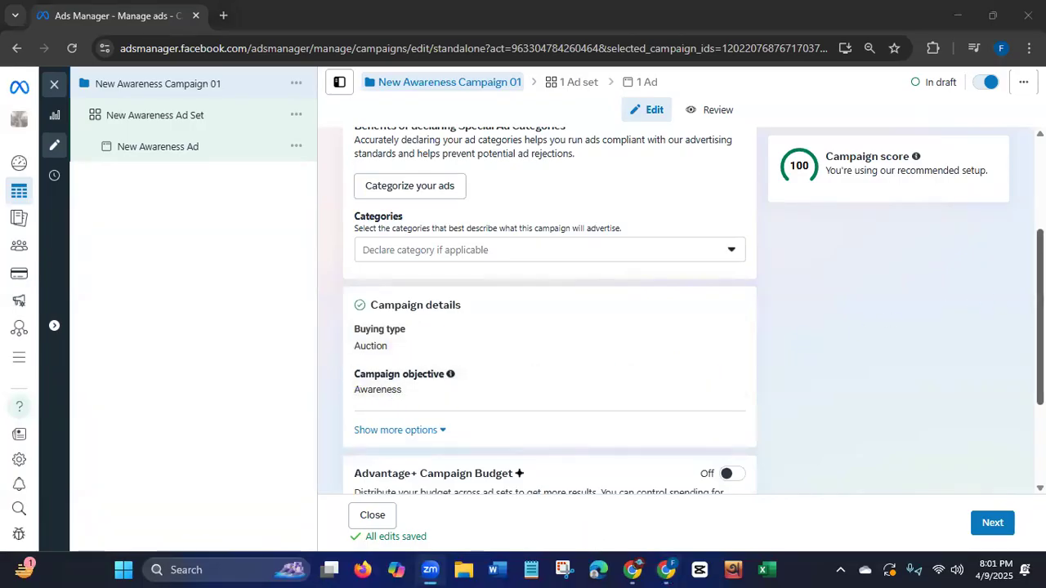
Expand the additional campaign details and examine the spending limit, Advantage+ campaign budget and A/B test settings.
scroll(549, 311, down, 2)
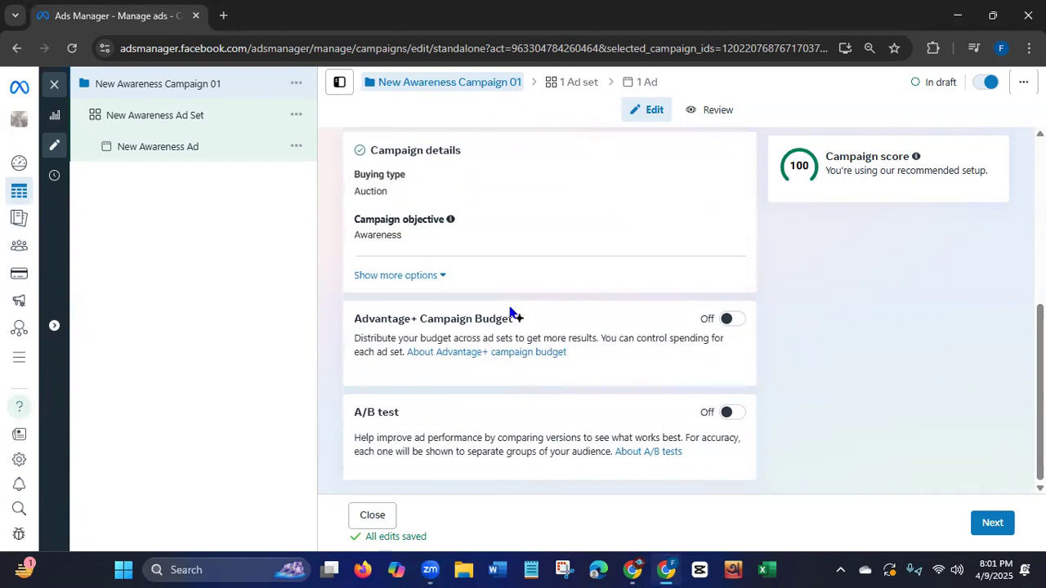
click(445, 279)
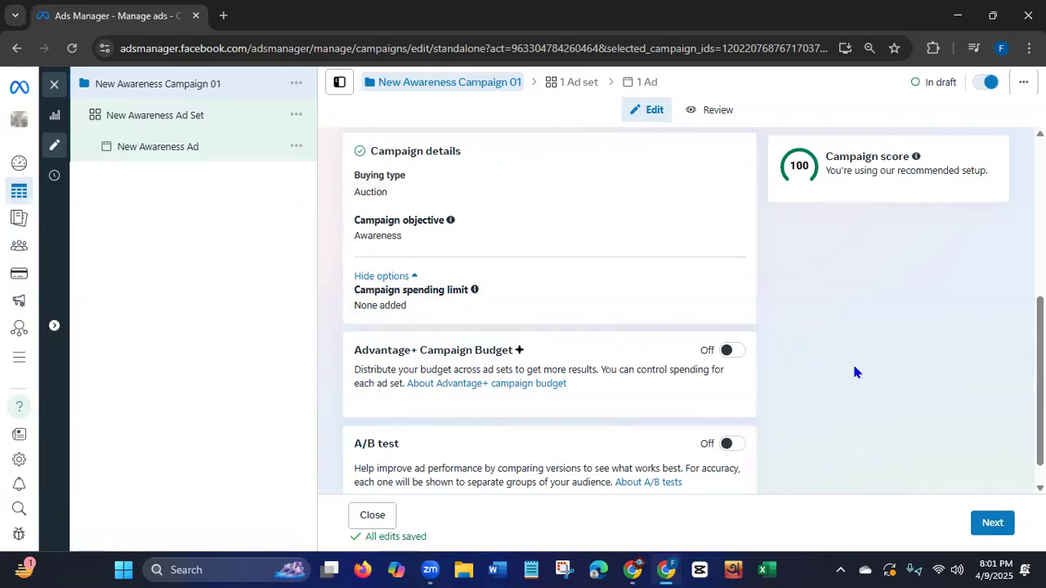
scroll(855, 368, down, 1)
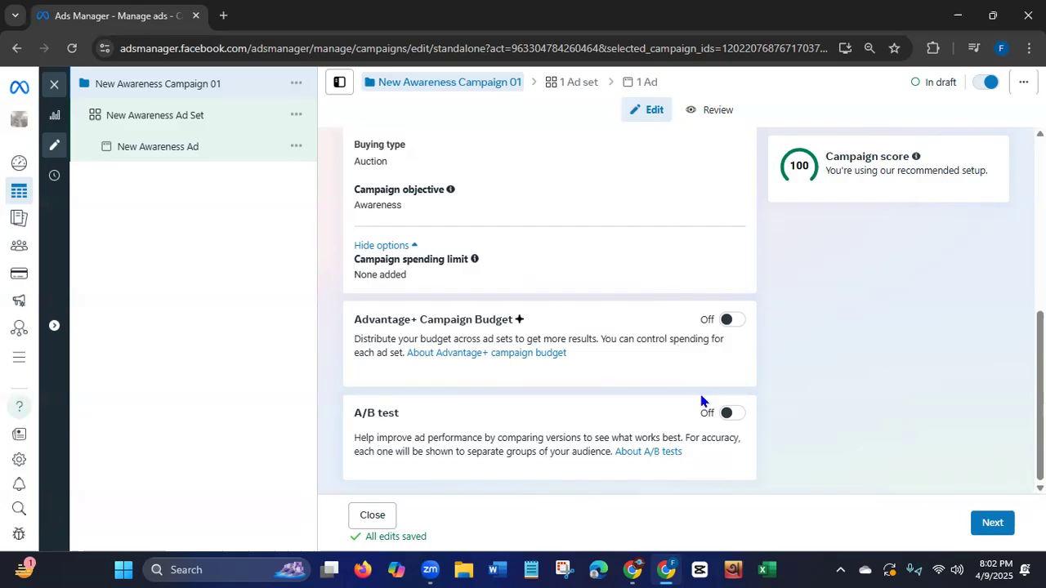
Continue to the ad set, name it "New Awareness Ad Set 02" and choose Maximize reach of ads as performance goal.
click(993, 527)
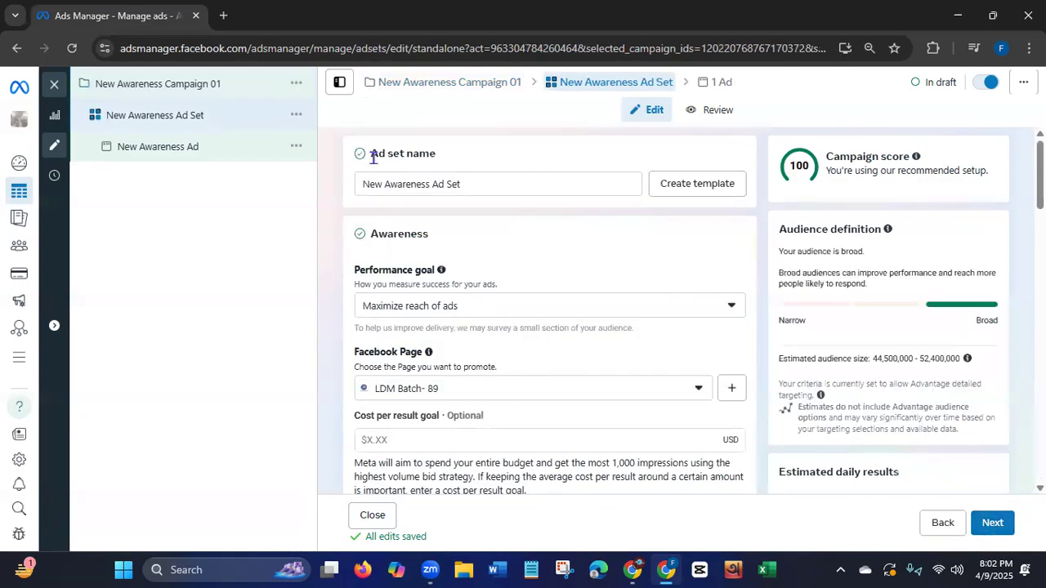
click(484, 184)
text(02)
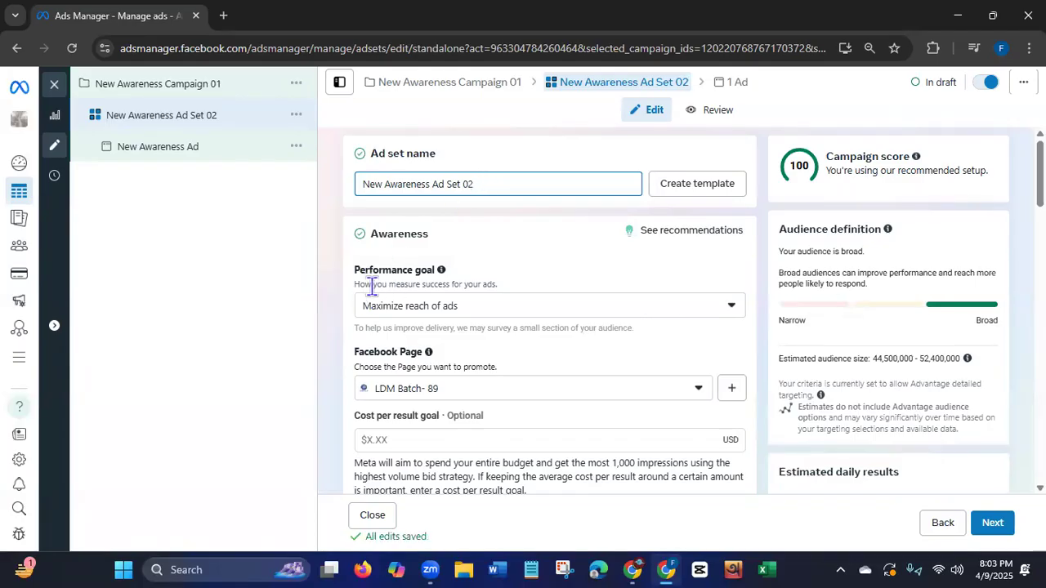
click(511, 308)
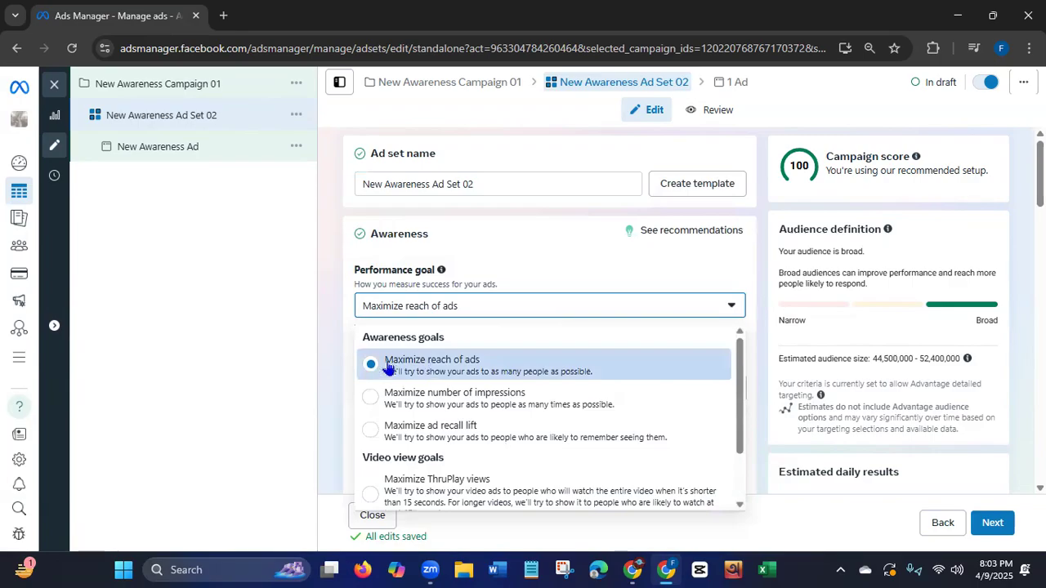
click(439, 367)
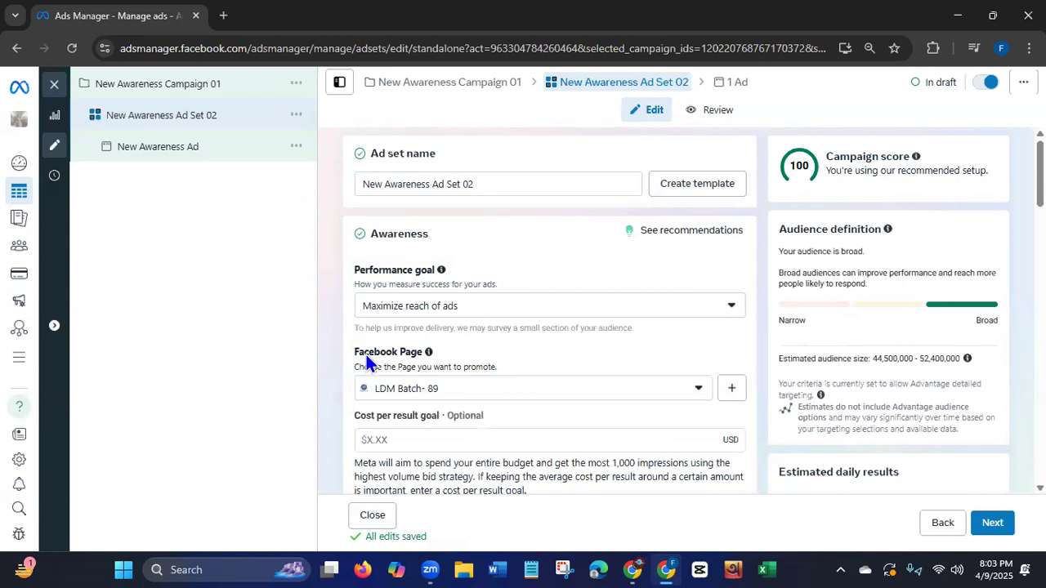
Choose Liza's Tech World as the Facebook Page to promote in the ad set.
drag(353, 357, 438, 364)
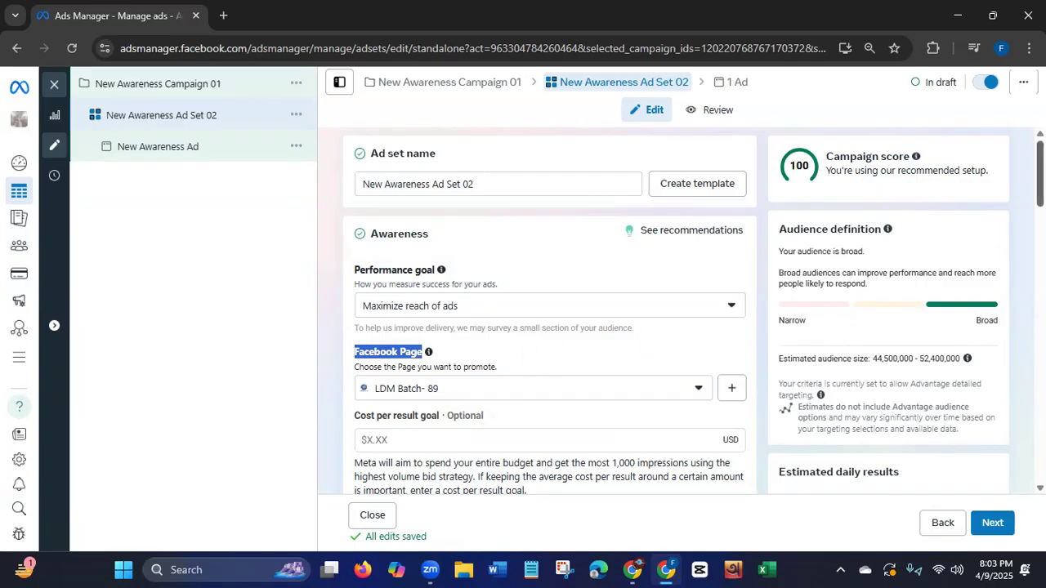
scroll(1040, 245, down, 2)
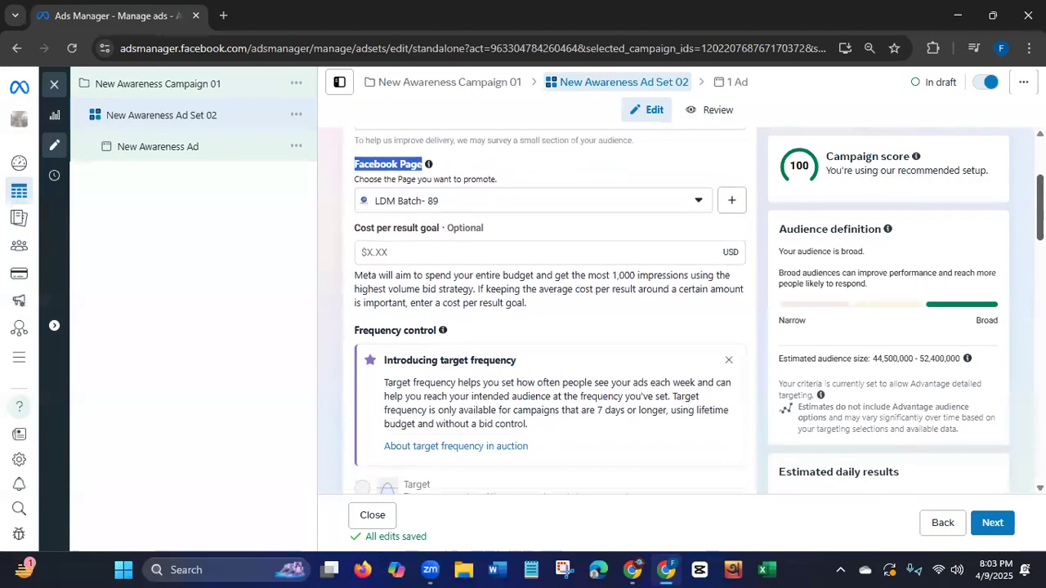
click(695, 203)
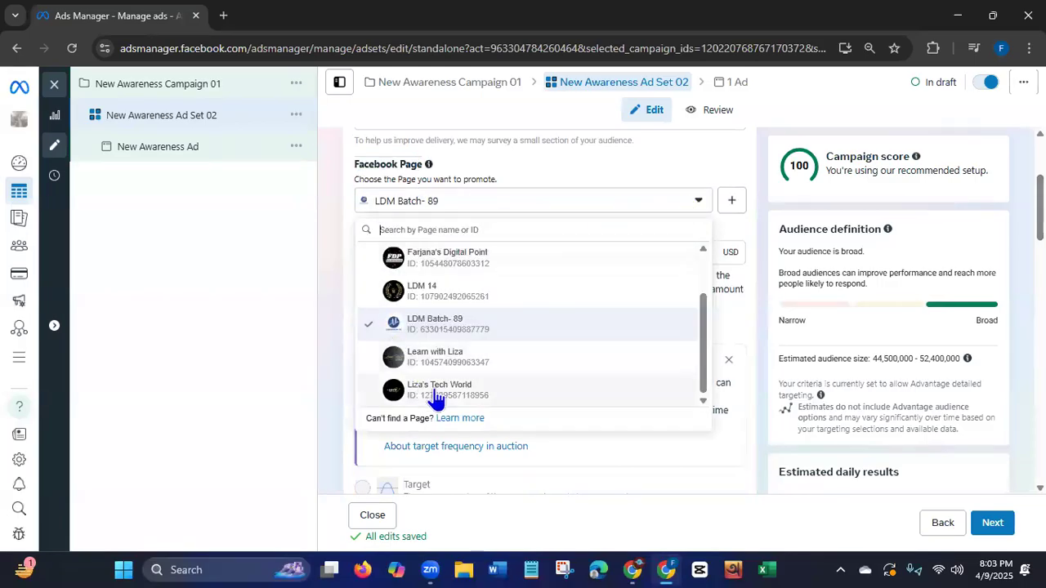
drag(705, 332, 703, 378)
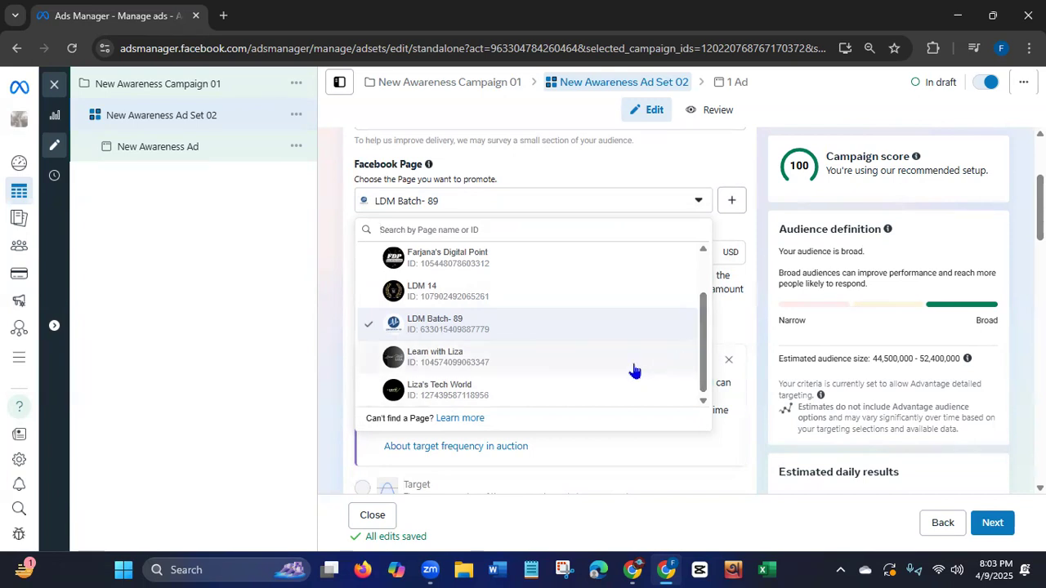
click(458, 360)
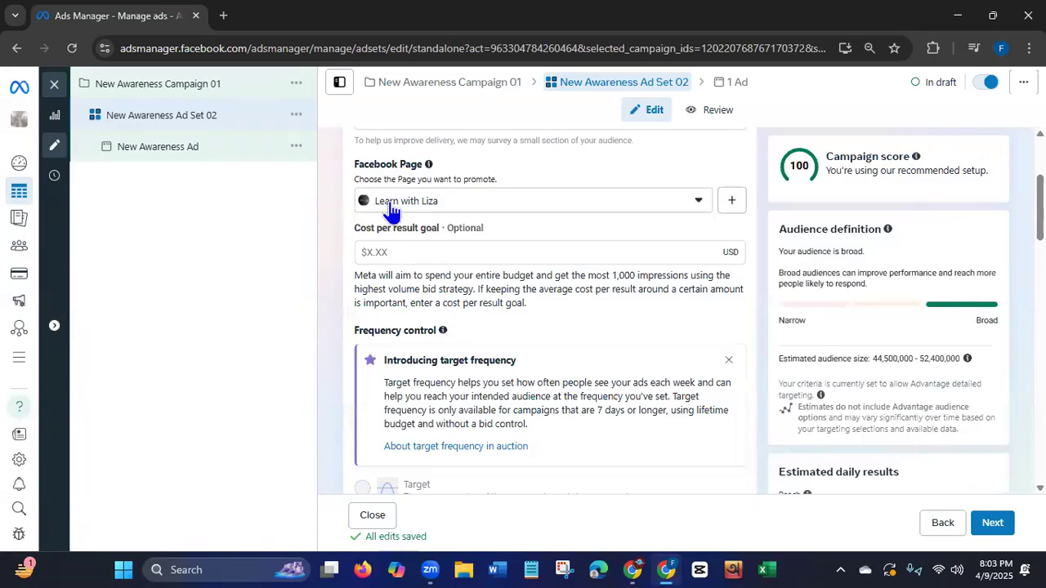
click(698, 206)
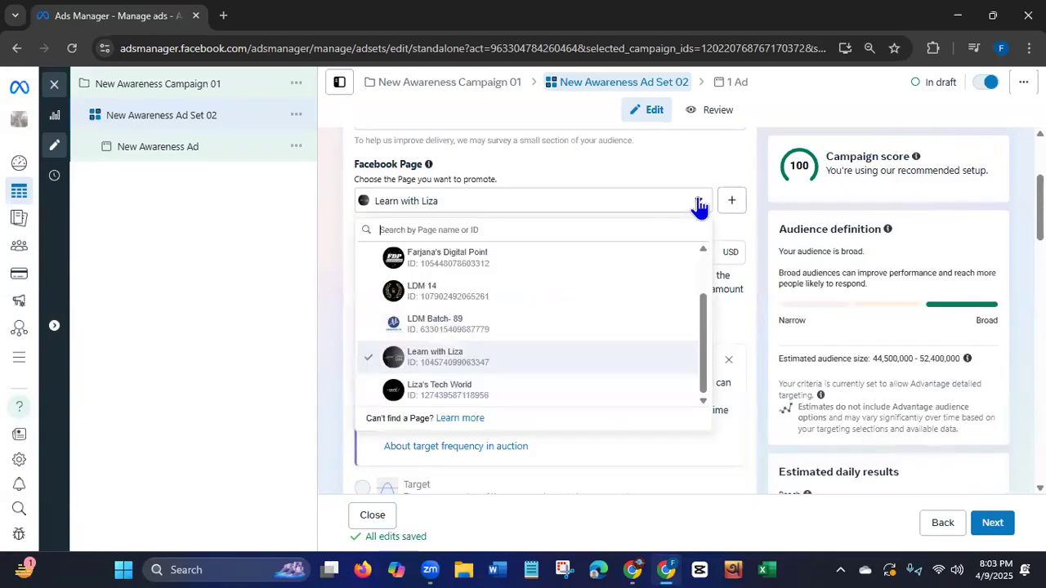
click(433, 392)
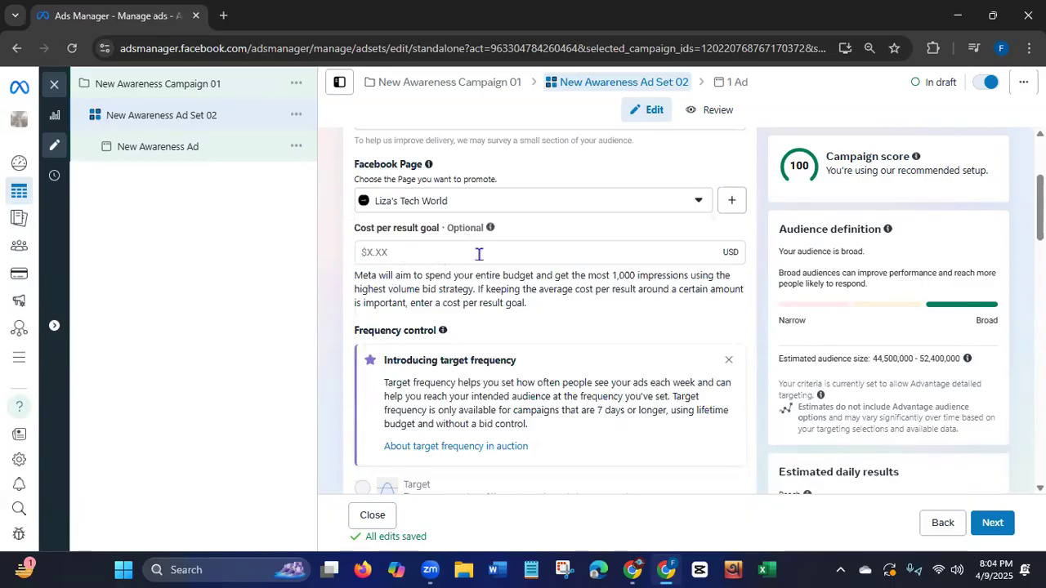
Examine the ad set's cost per result goal and frequency control, and expand the additional options to view the delivery type.
scroll(550, 310, down, 2)
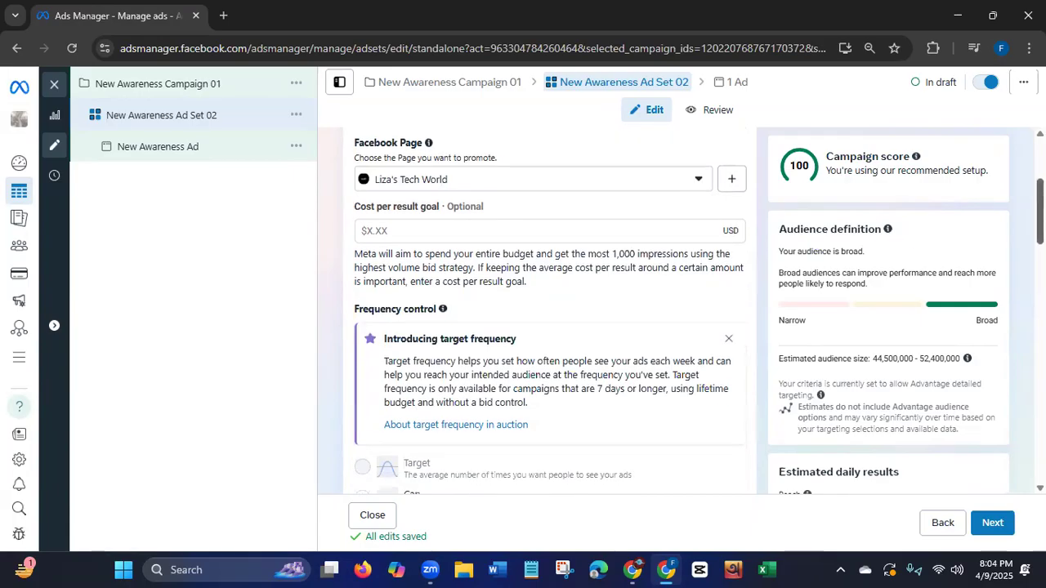
scroll(550, 311, down, 1)
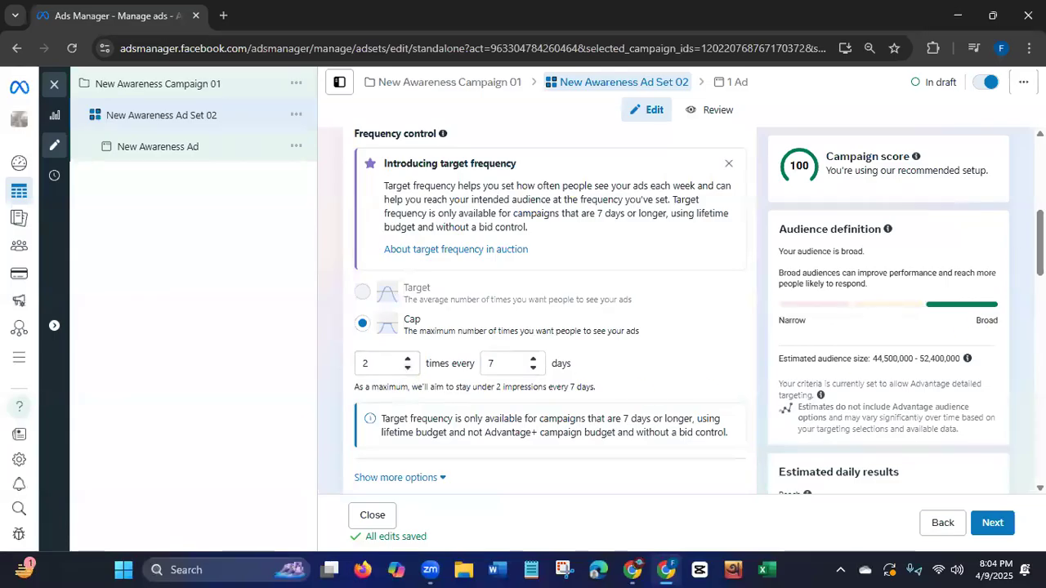
scroll(1040, 245, down, 2)
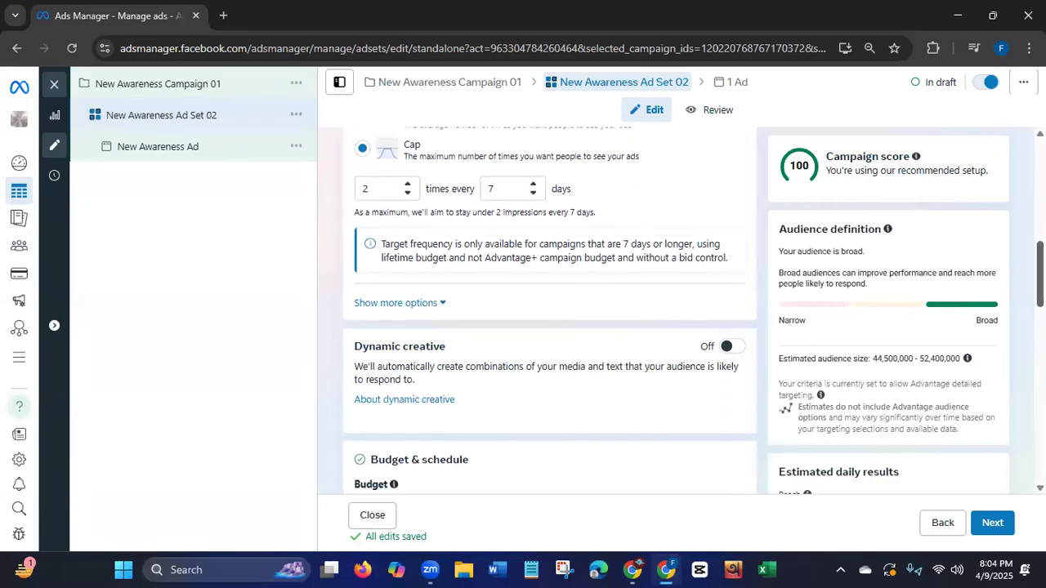
click(426, 307)
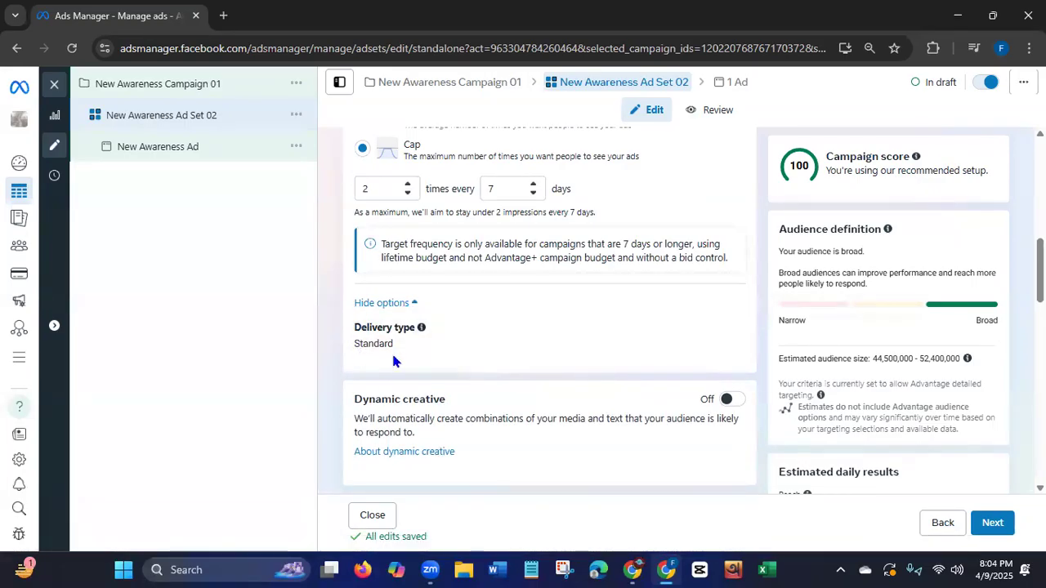
Check the budget type choices and set the ad set's daily budget to $10.00.
drag(1040, 270, 1041, 325)
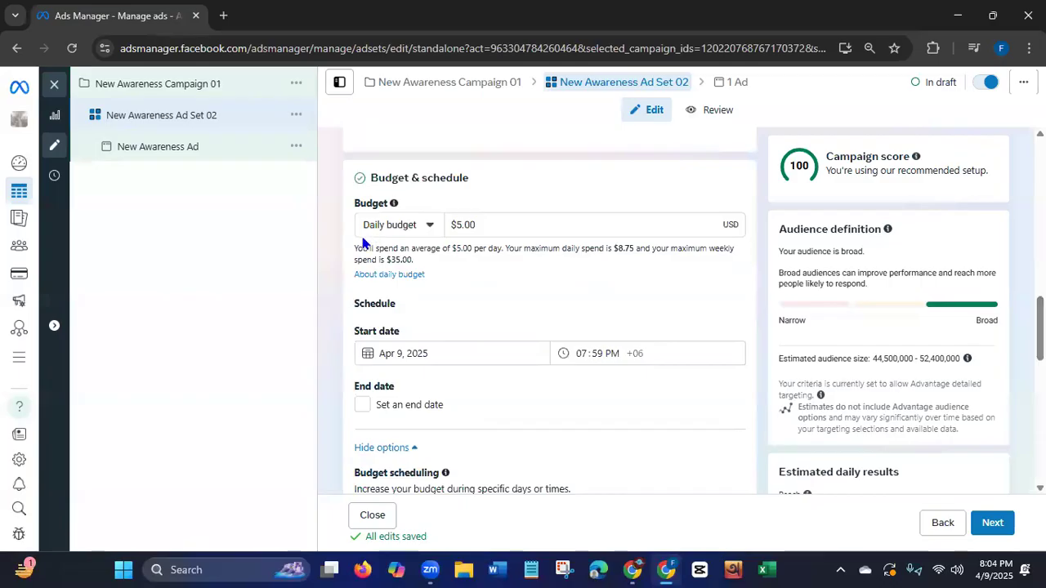
click(430, 226)
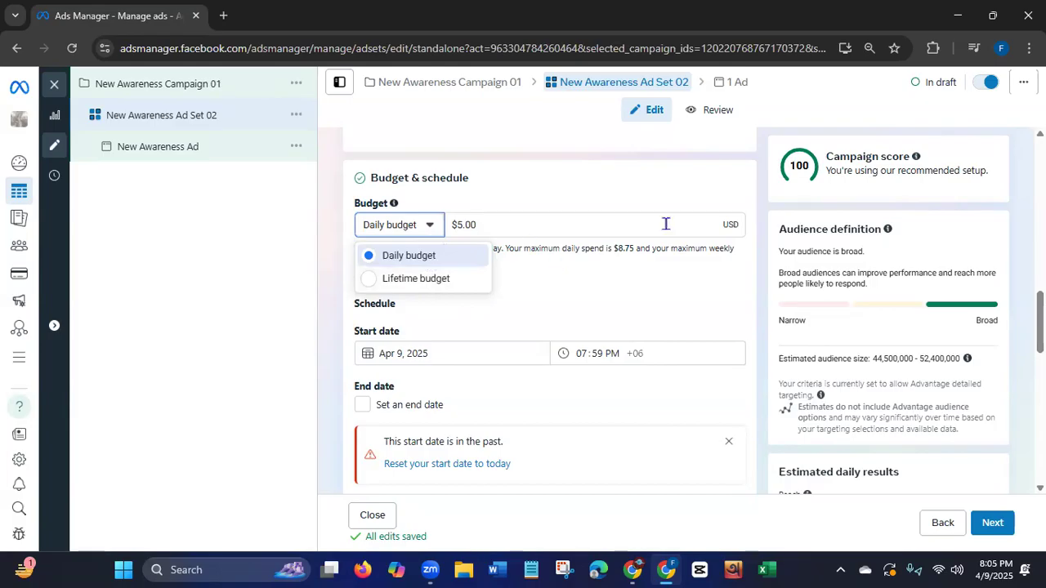
click(483, 224)
click(462, 224)
key(BackSpace)
text(10)
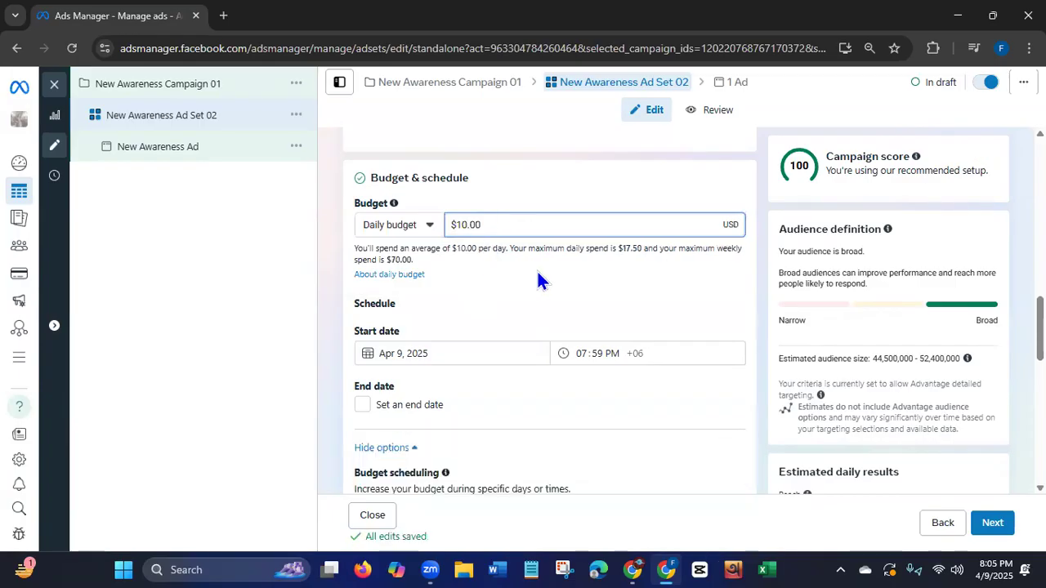
Set the ad set's schedule to start on Apr 10, 2025 at 12:00 AM.
click(424, 357)
click(463, 449)
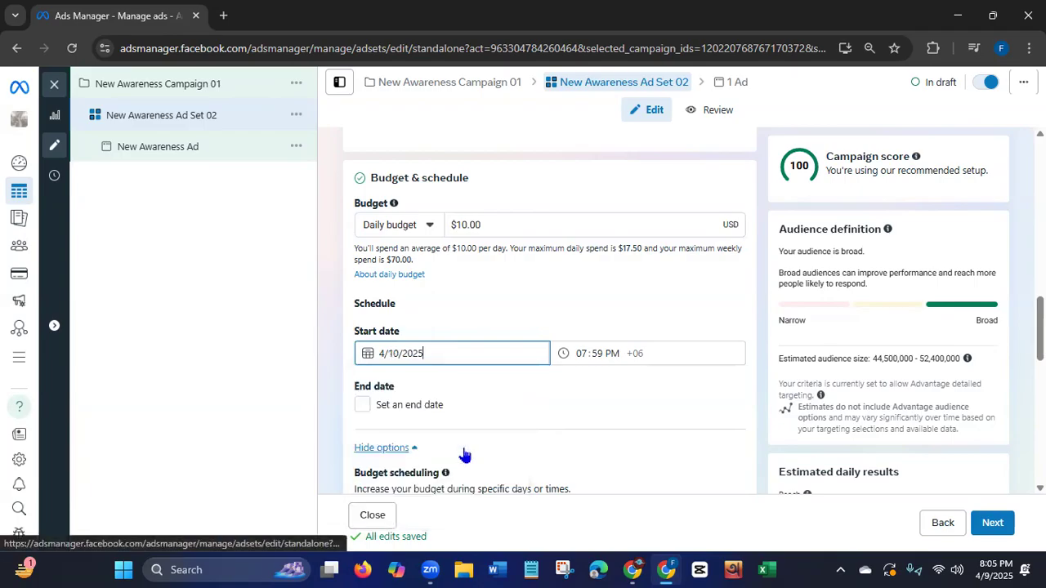
click(586, 356)
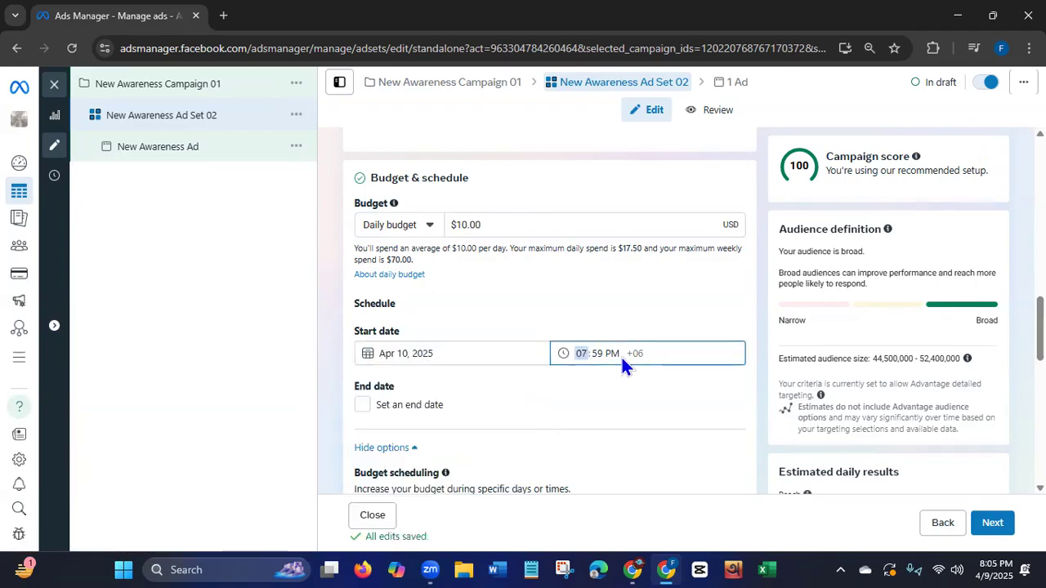
click(612, 354)
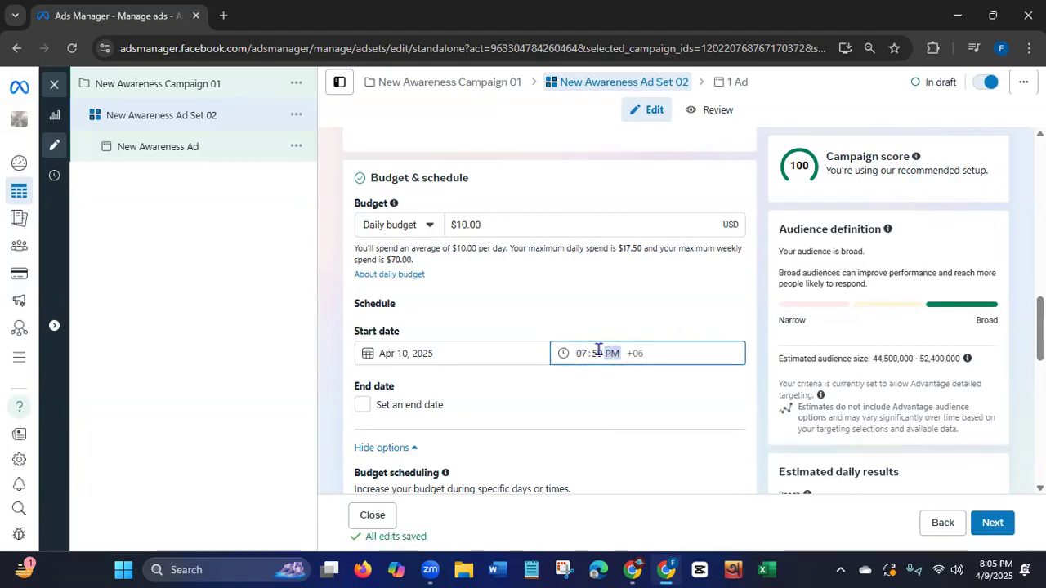
click(585, 354)
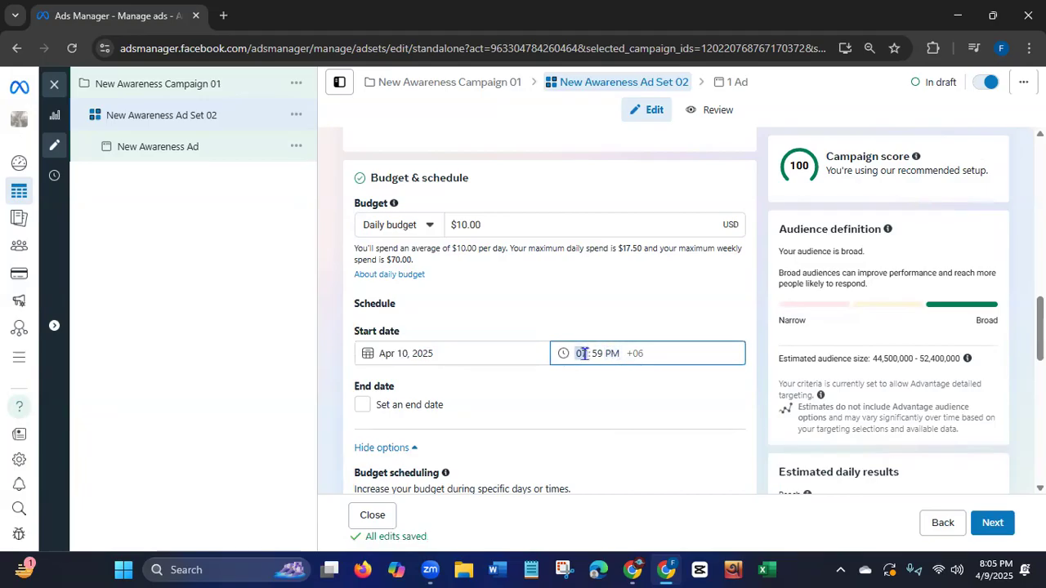
text(11)
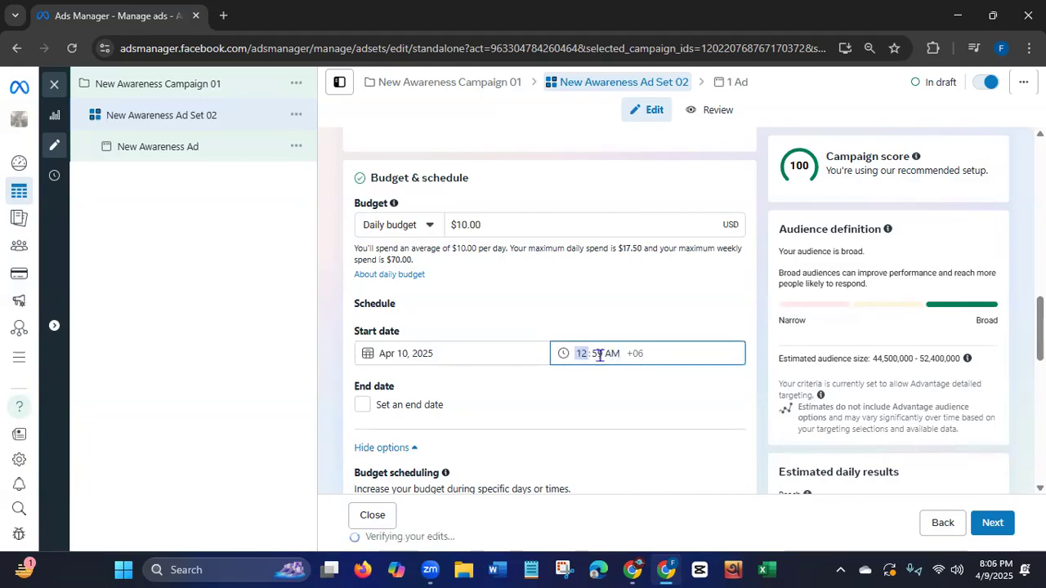
click(600, 354)
text(00)
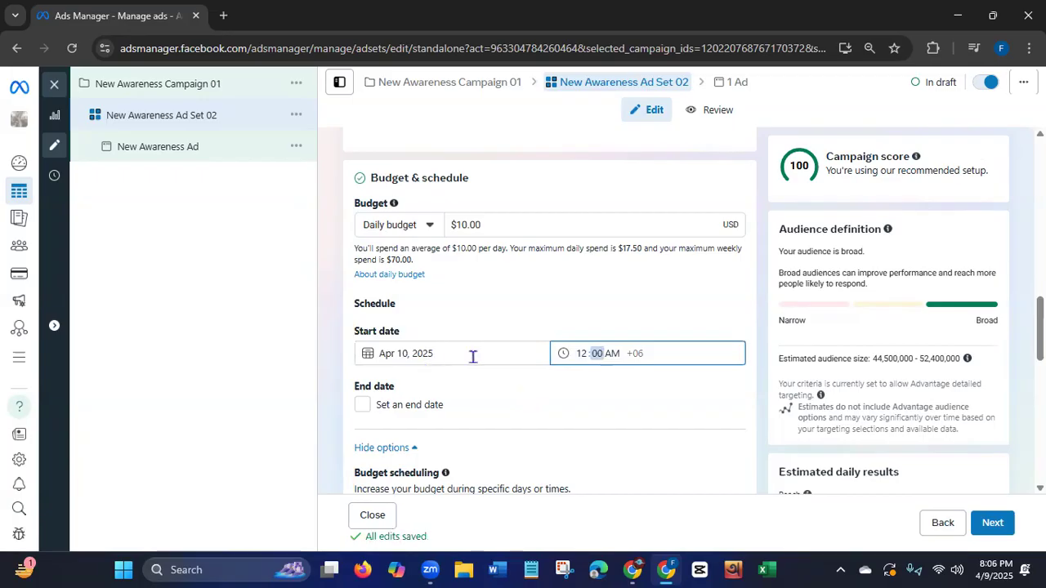
Enable an end date for the ad set's schedule and choose a duration of 14 days.
click(362, 411)
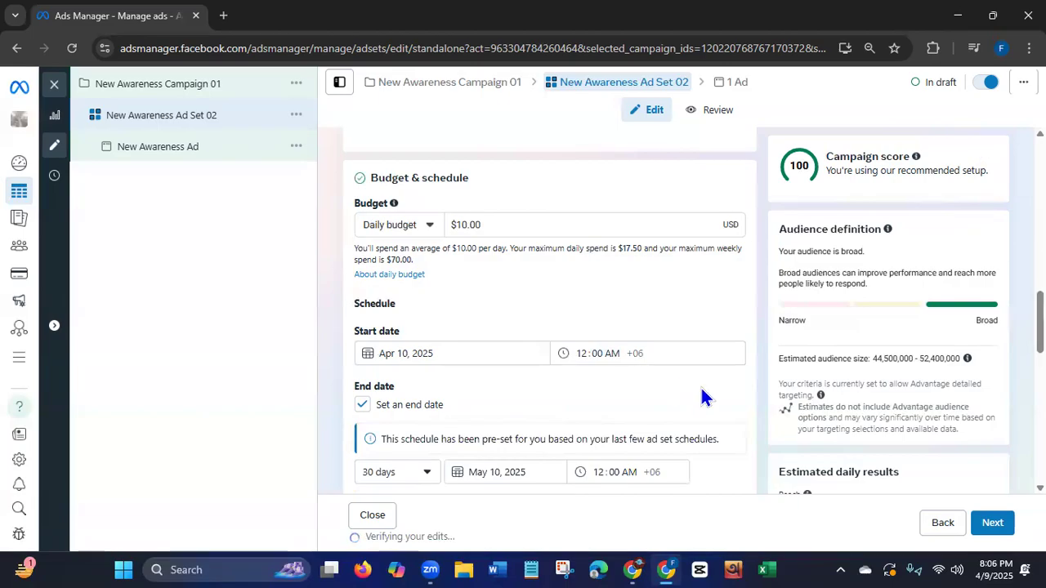
scroll(548, 311, down, 2)
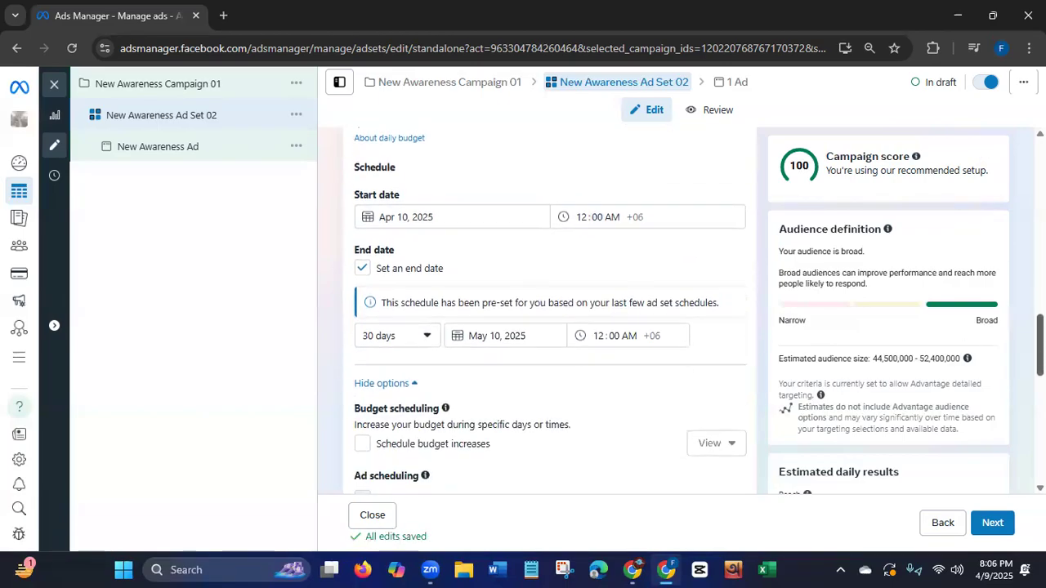
click(429, 331)
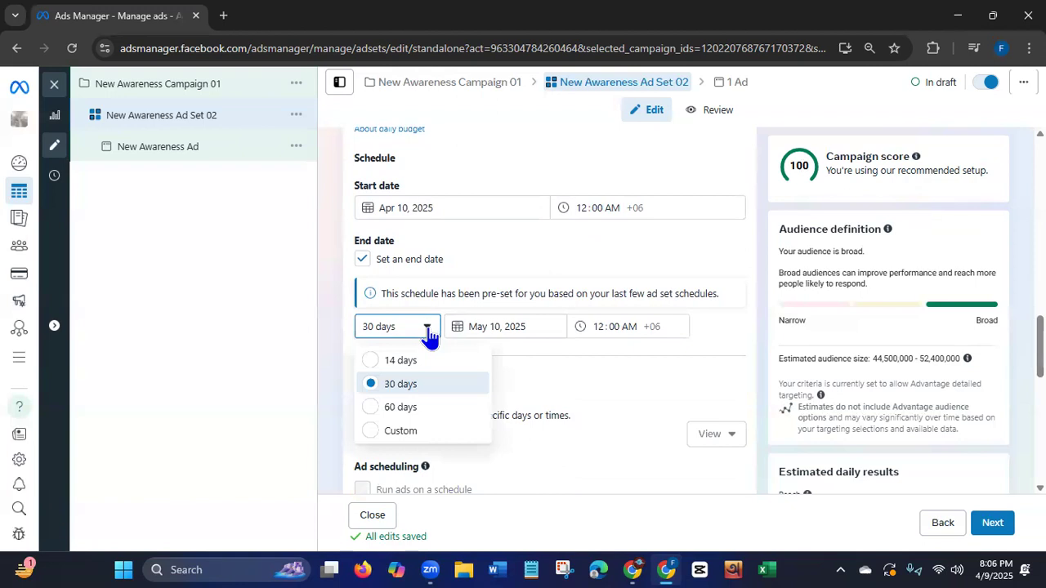
click(370, 362)
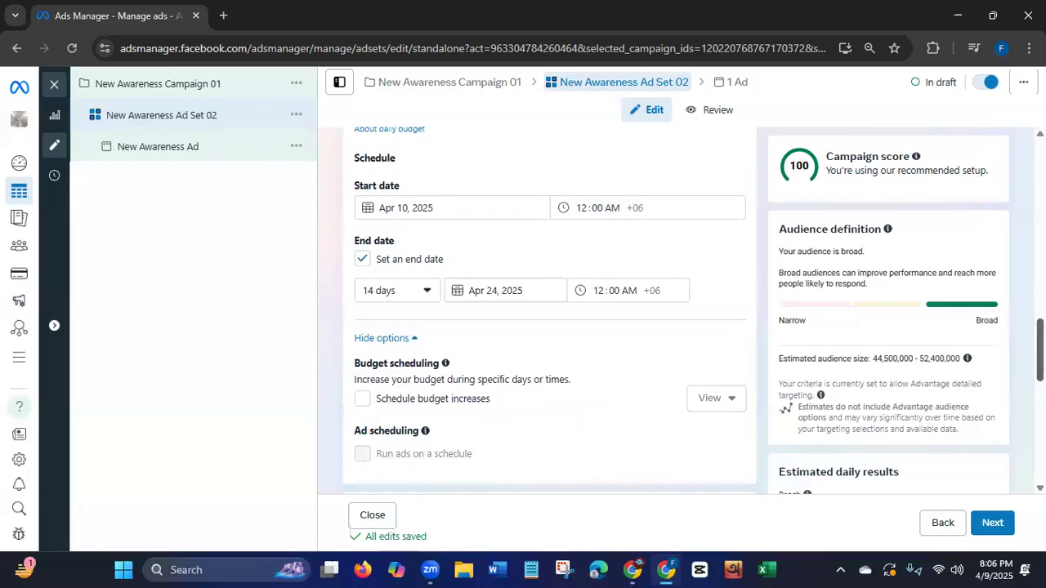
Edit the locations in the audience controls and include the city of Dhaka, Dhaka Division, Bangladesh.
scroll(969, 382, down, 1)
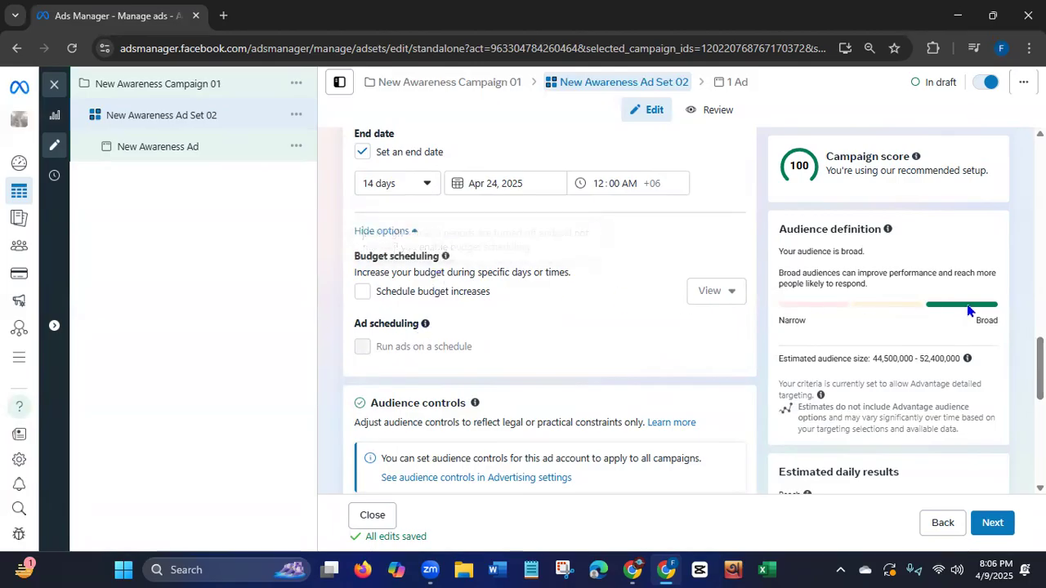
scroll(550, 310, down, 3)
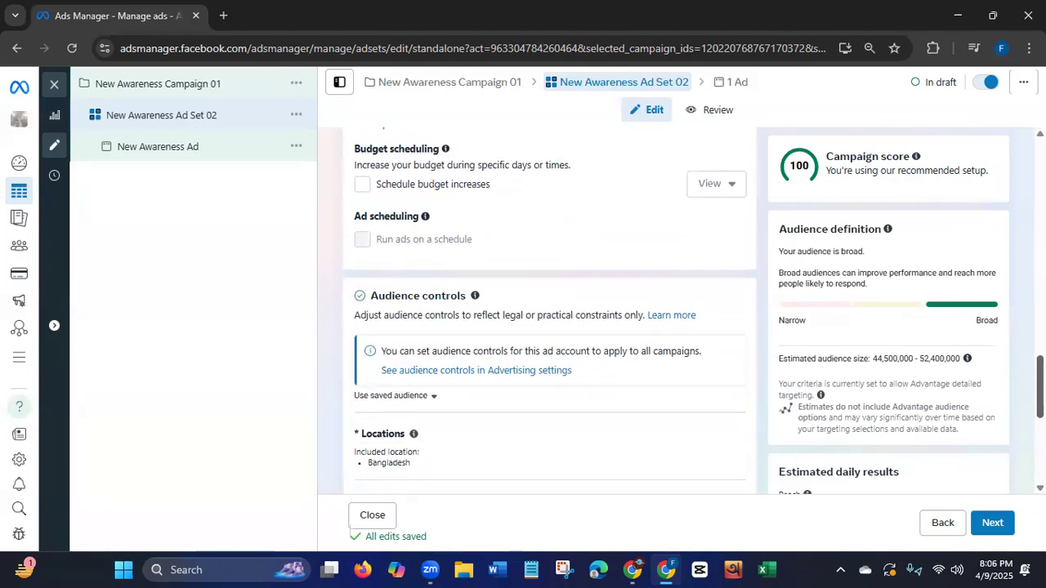
scroll(549, 311, down, 3)
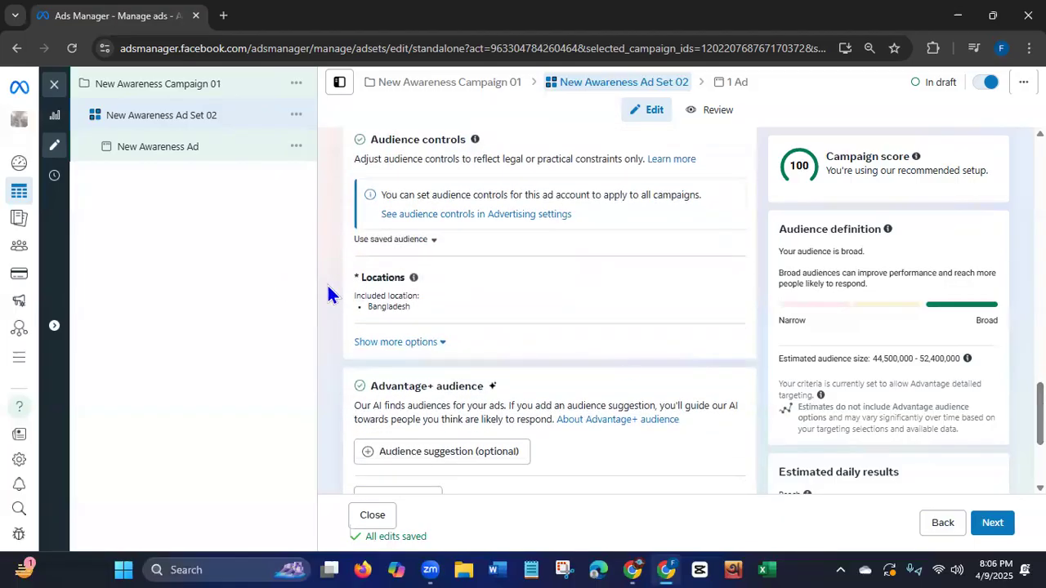
click(727, 288)
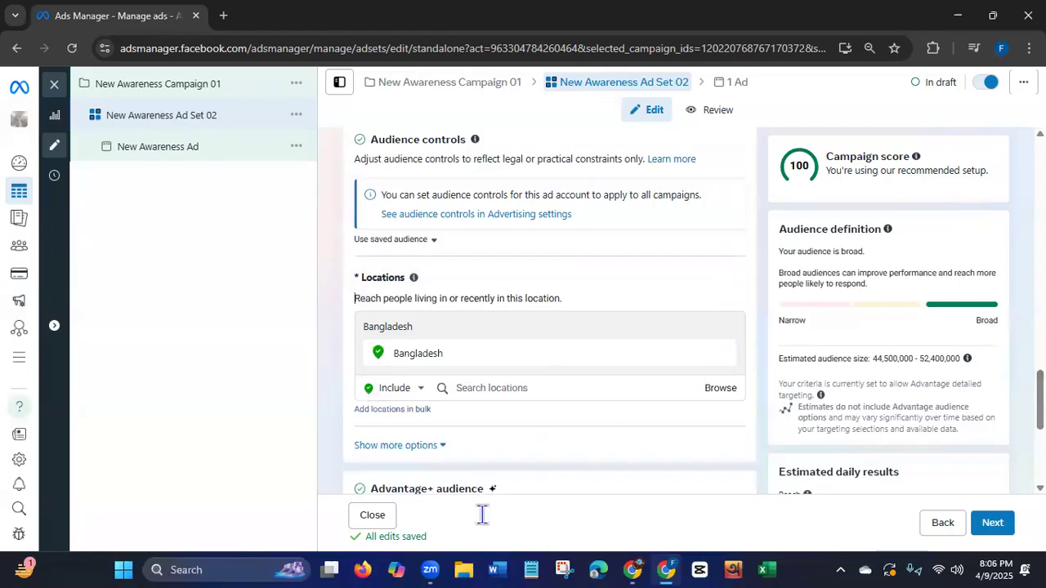
click(481, 388)
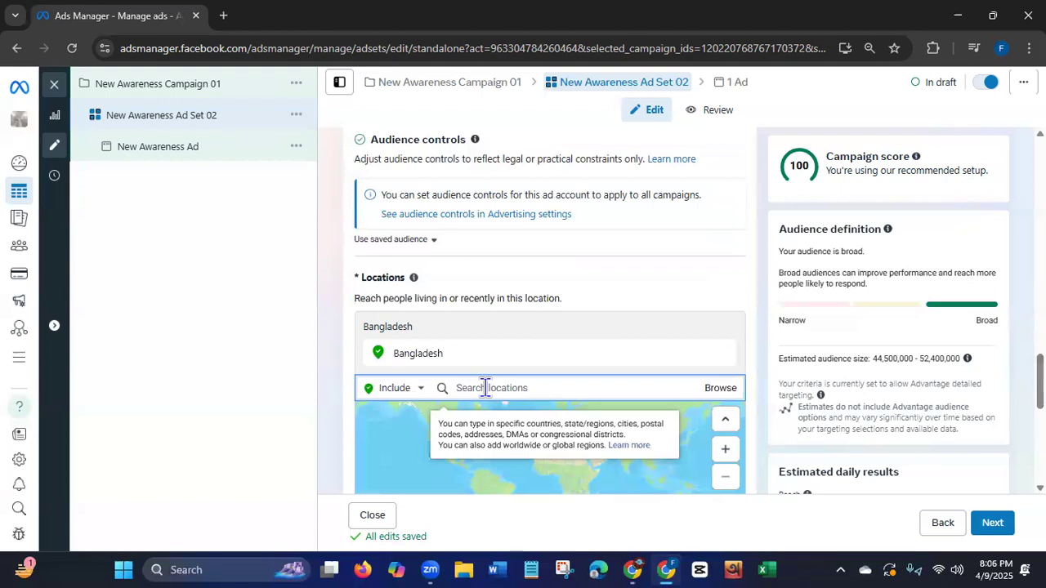
scroll(549, 327, down, 2)
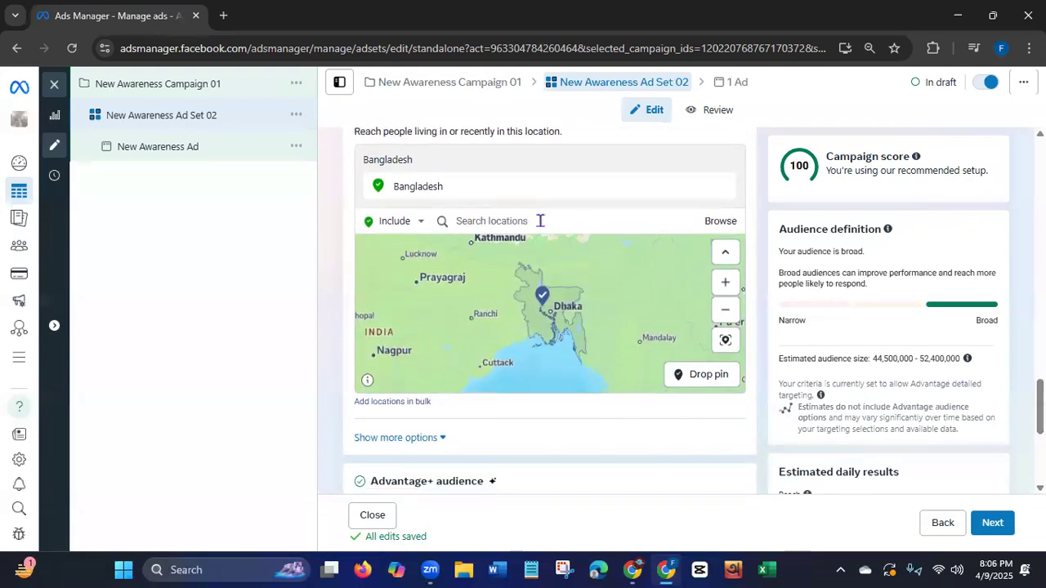
click(539, 221)
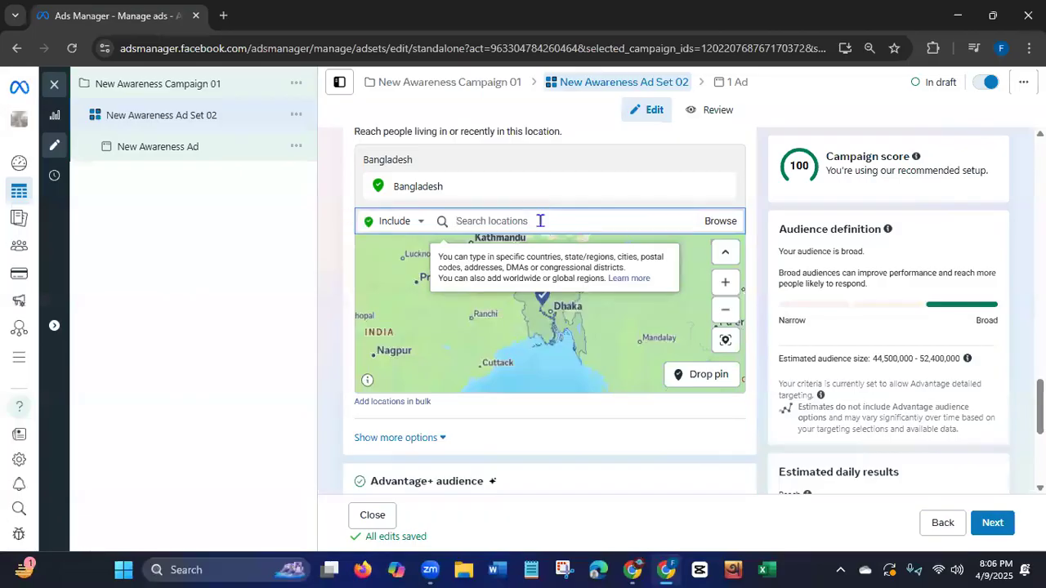
text(Dhak)
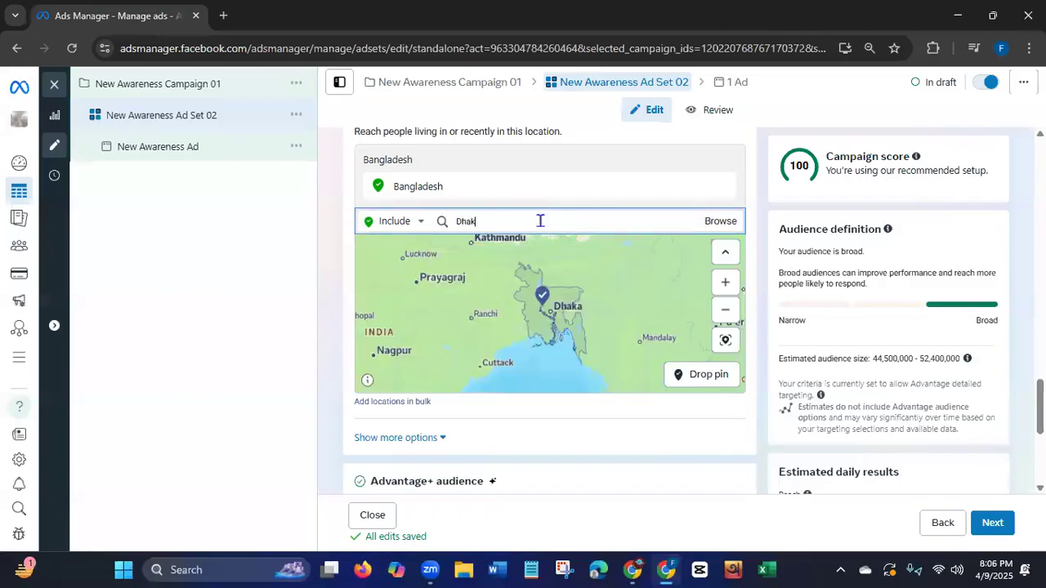
text(a)
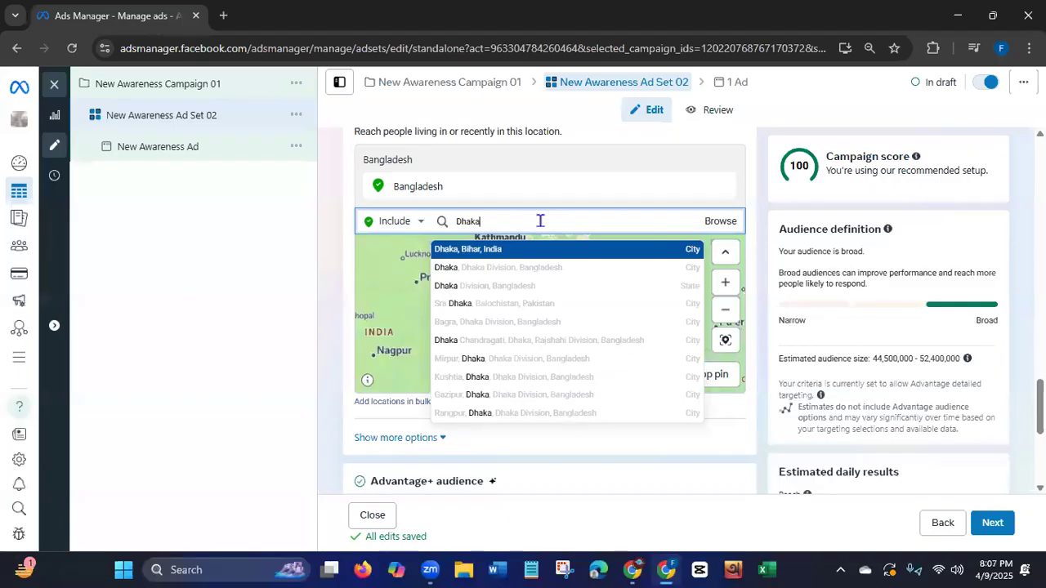
click(464, 270)
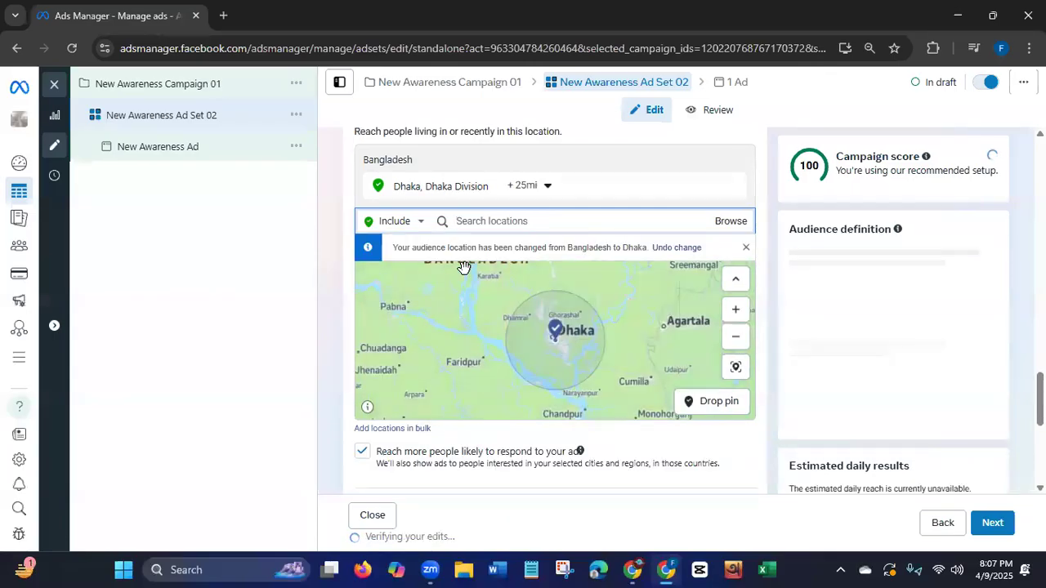
Add the city of Chittagong, Chittagong Division, to the included audience locations.
click(490, 219)
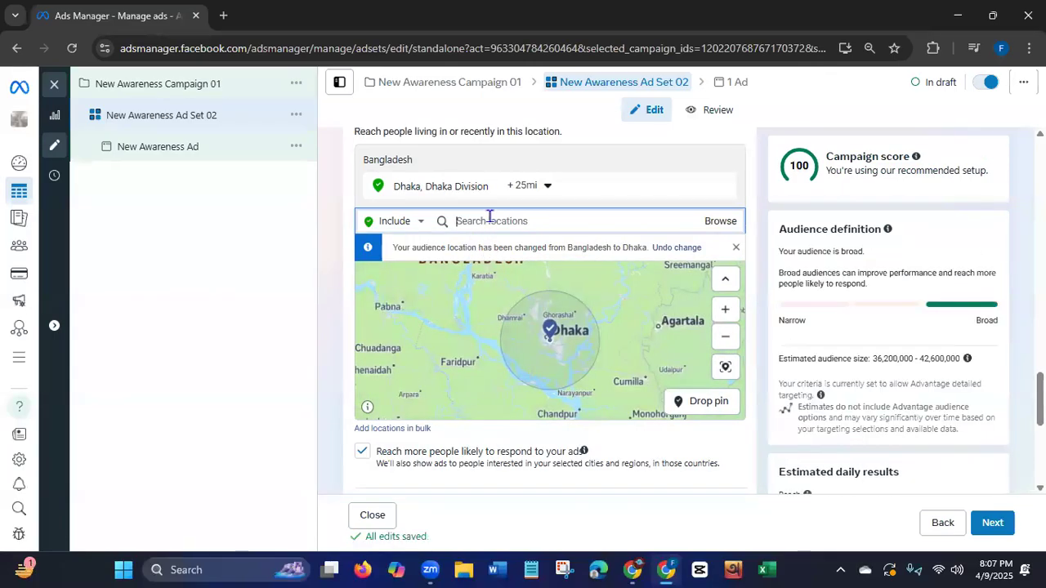
text(chittagong)
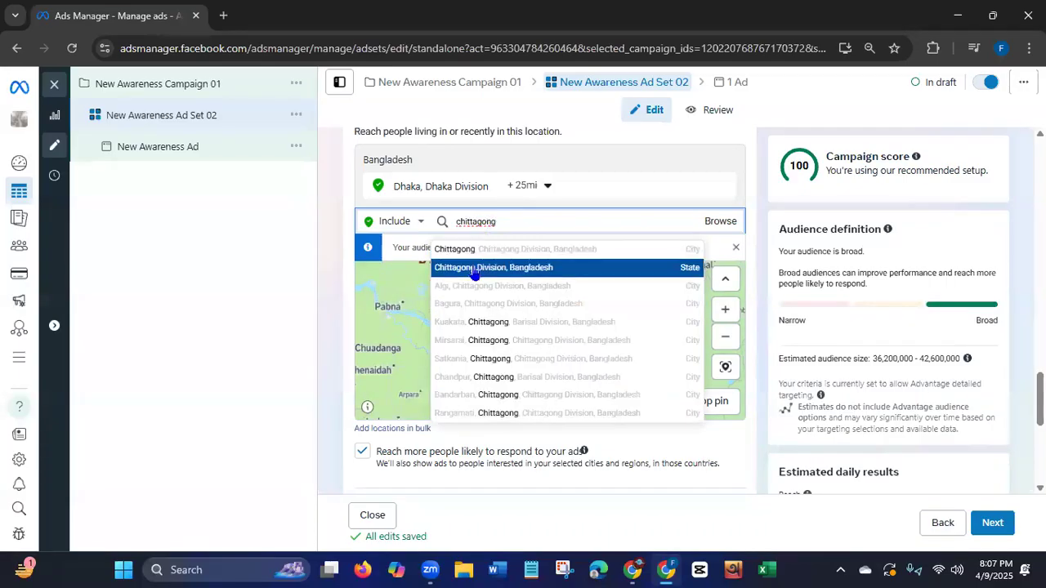
click(475, 255)
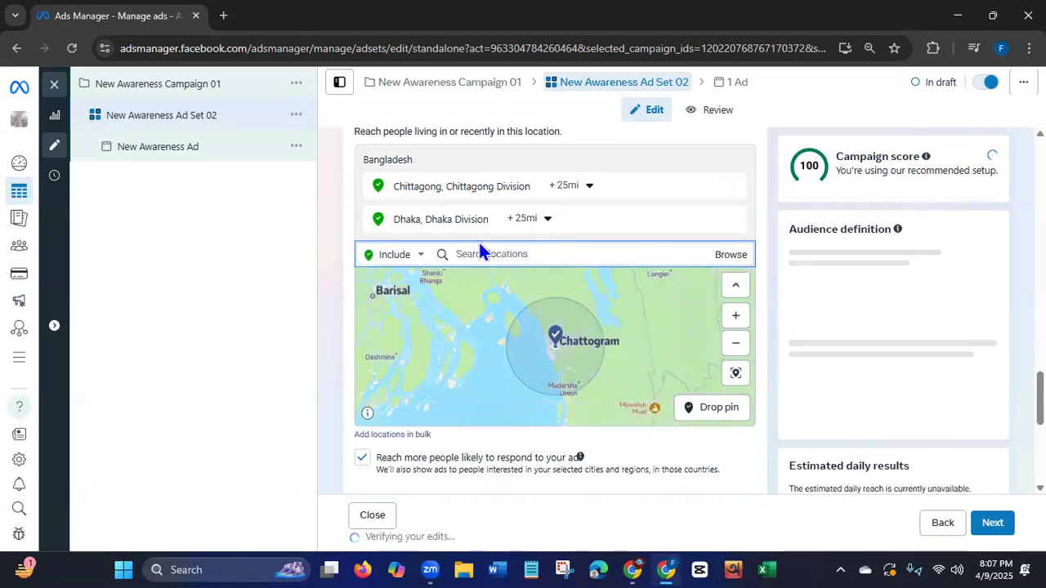
Add the city of Sylhet, Sylhet Division, and the place Barishal to the included audience locations.
text(s)
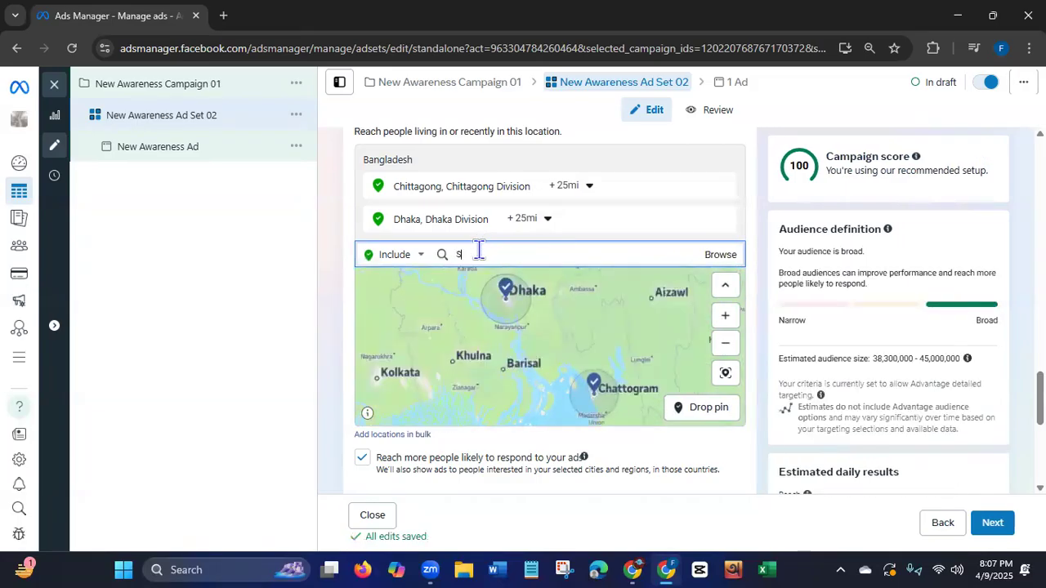
text(ylhet)
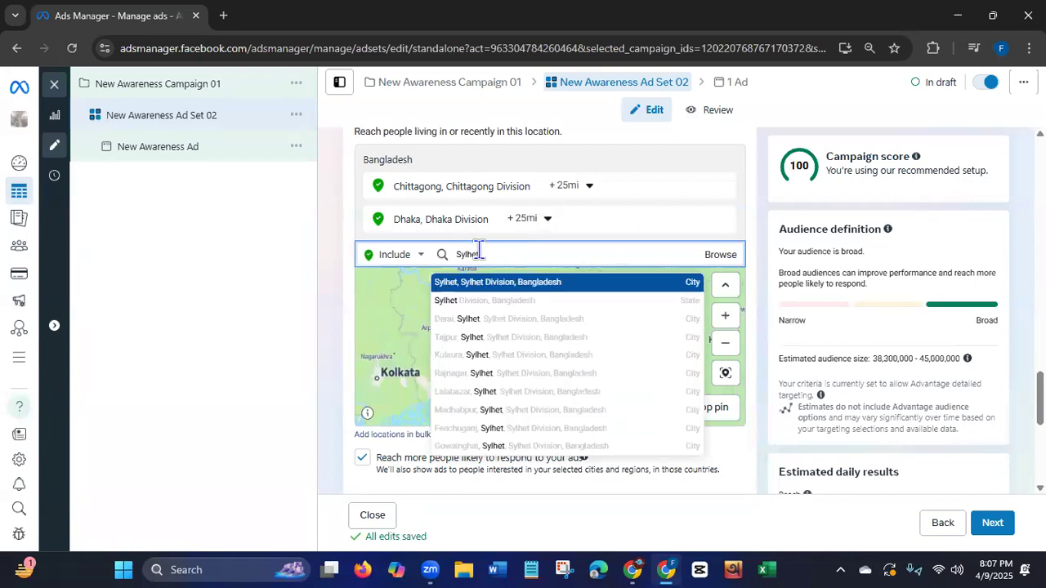
click(474, 284)
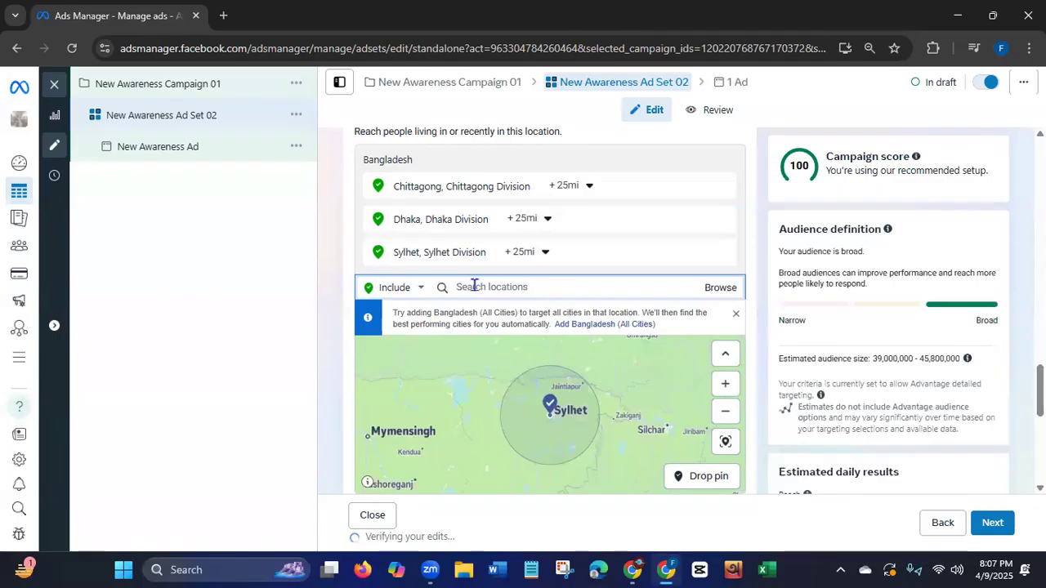
text(Barishal)
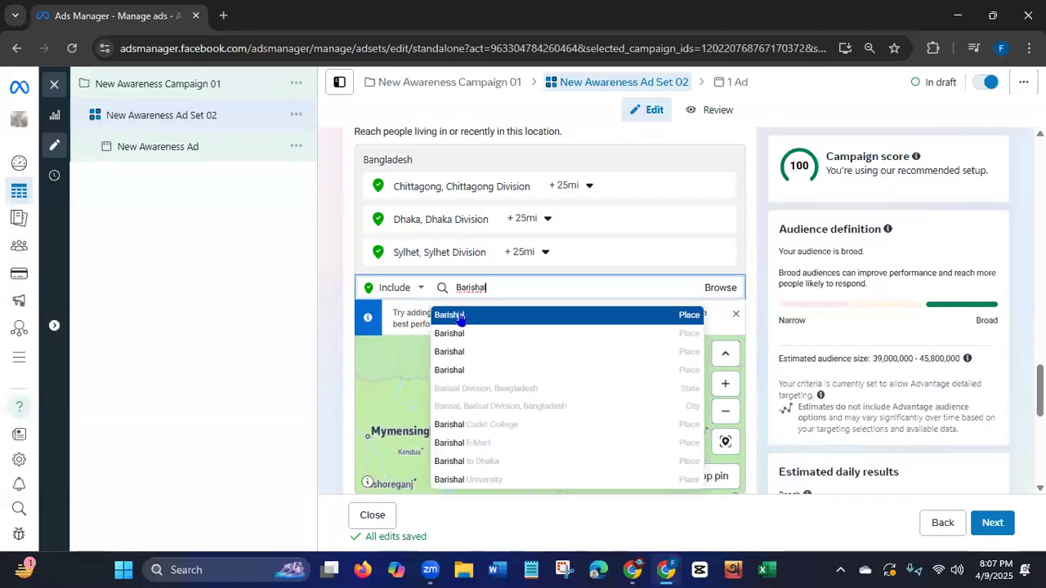
click(460, 319)
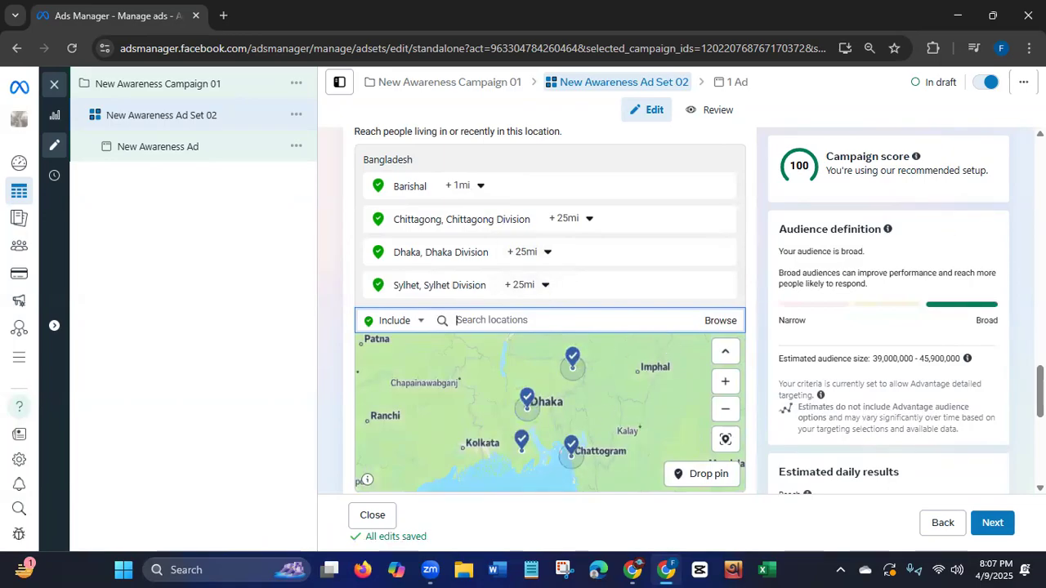
Expand the additional audience control options and choose 18 as the minimum age.
scroll(550, 311, down, 3)
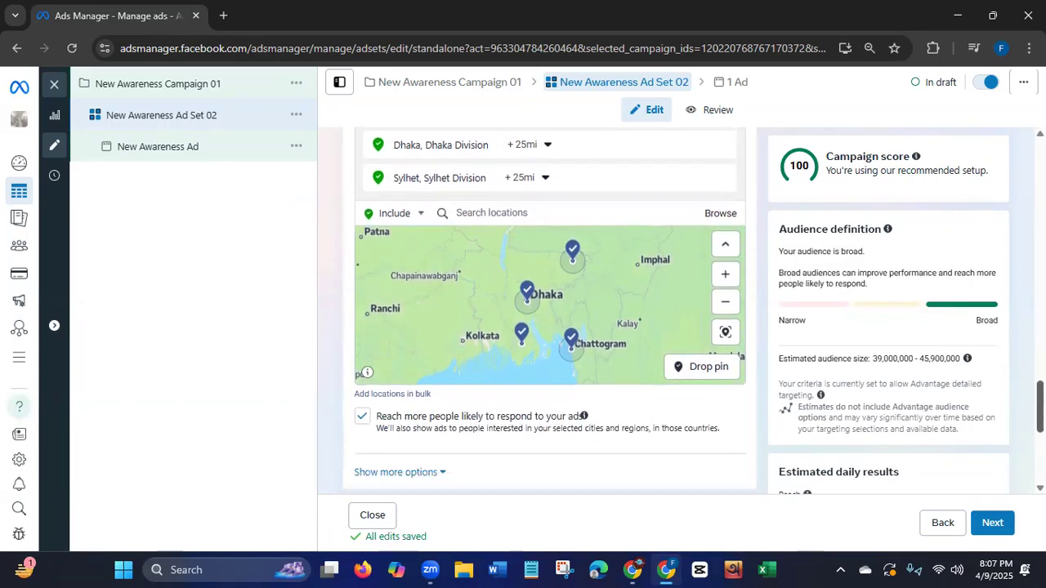
scroll(381, 208, down, 1)
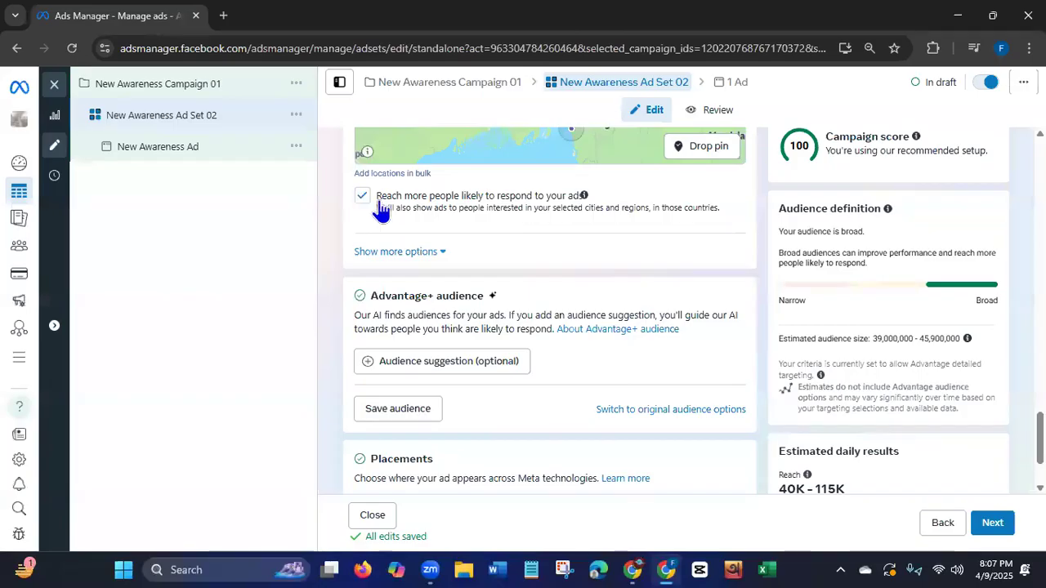
click(418, 253)
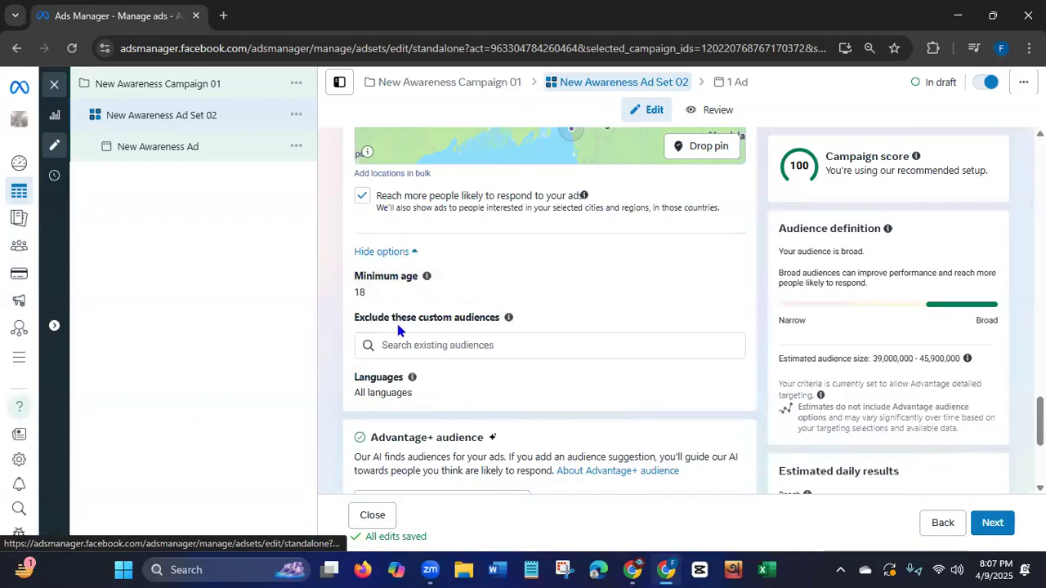
mouse_move(427, 276)
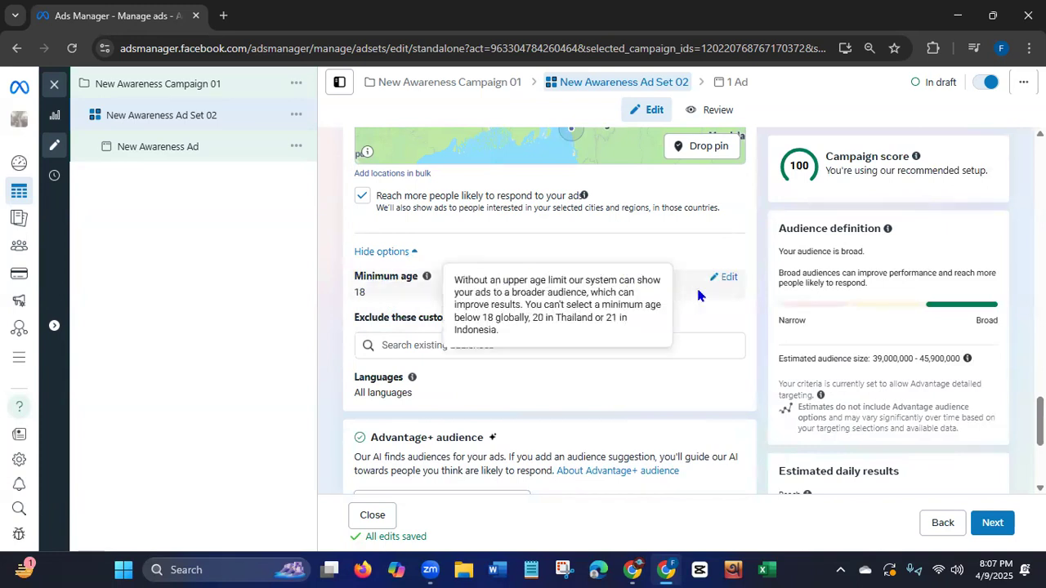
click(727, 279)
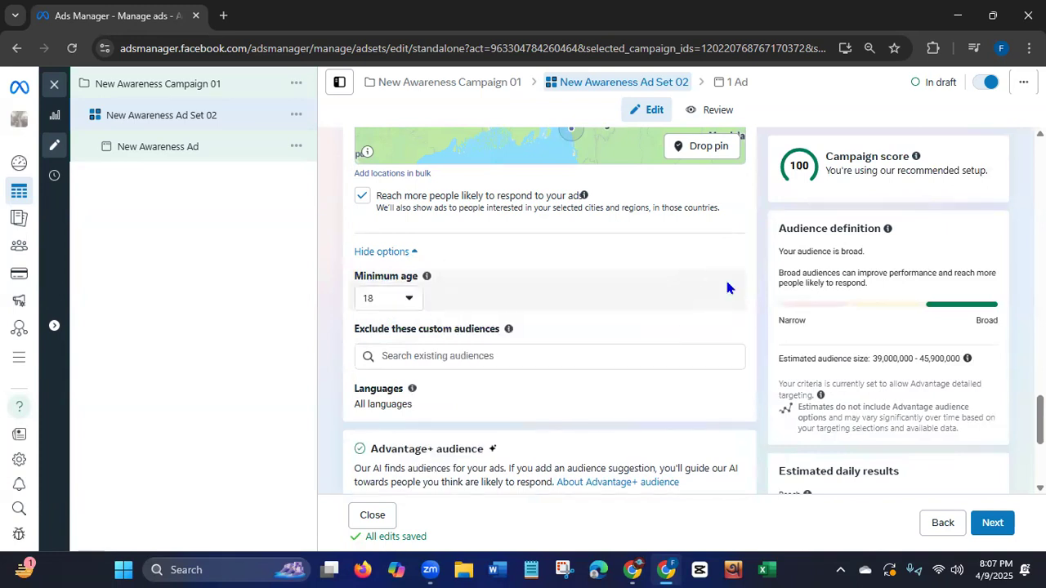
click(409, 301)
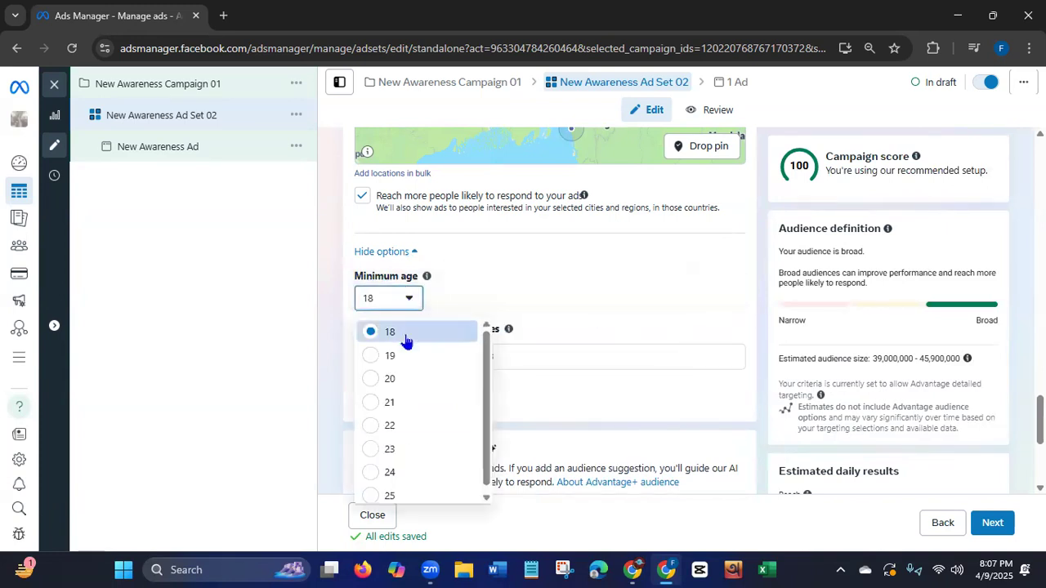
click(401, 335)
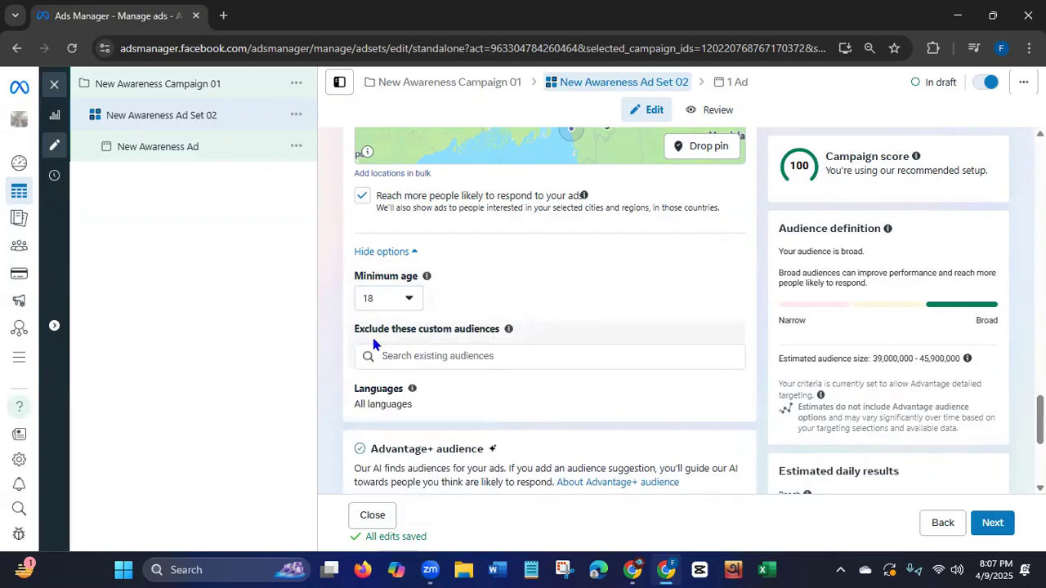
Edit the languages in the audience controls and limit the audience to Bengali speakers.
drag(355, 331, 486, 332)
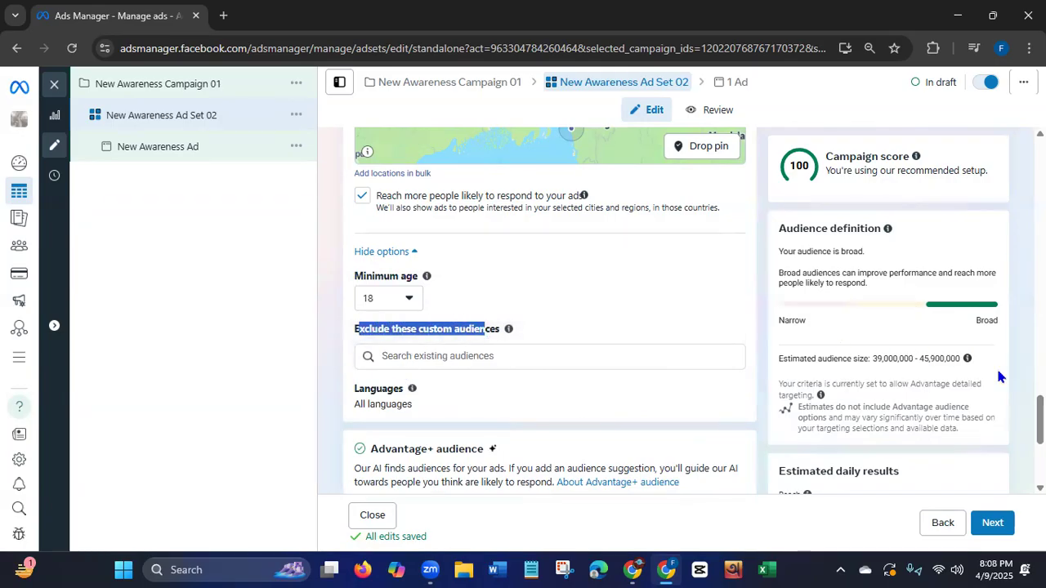
scroll(1001, 376, down, 1)
scroll(978, 427, down, 2)
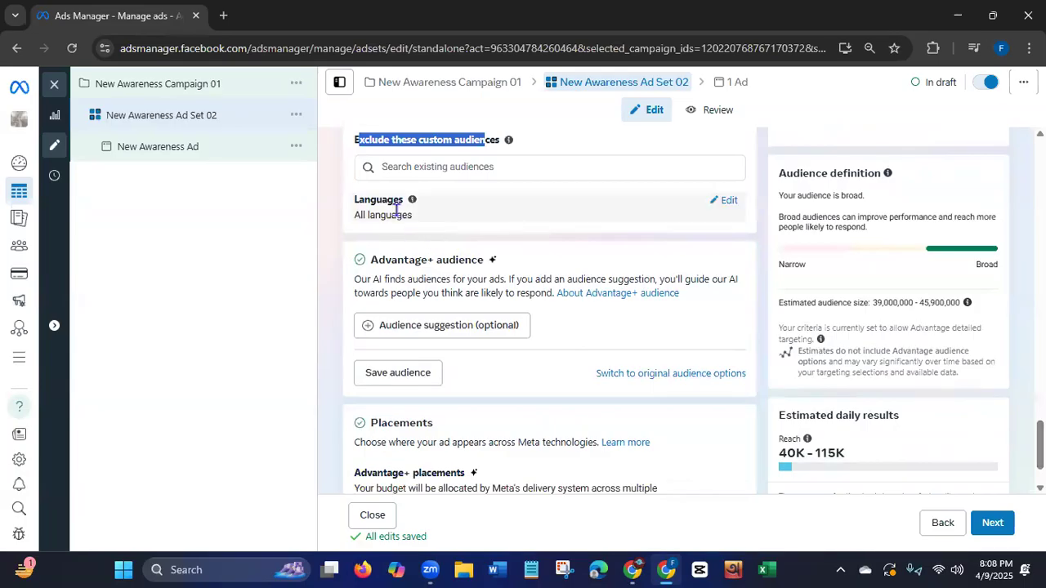
click(726, 202)
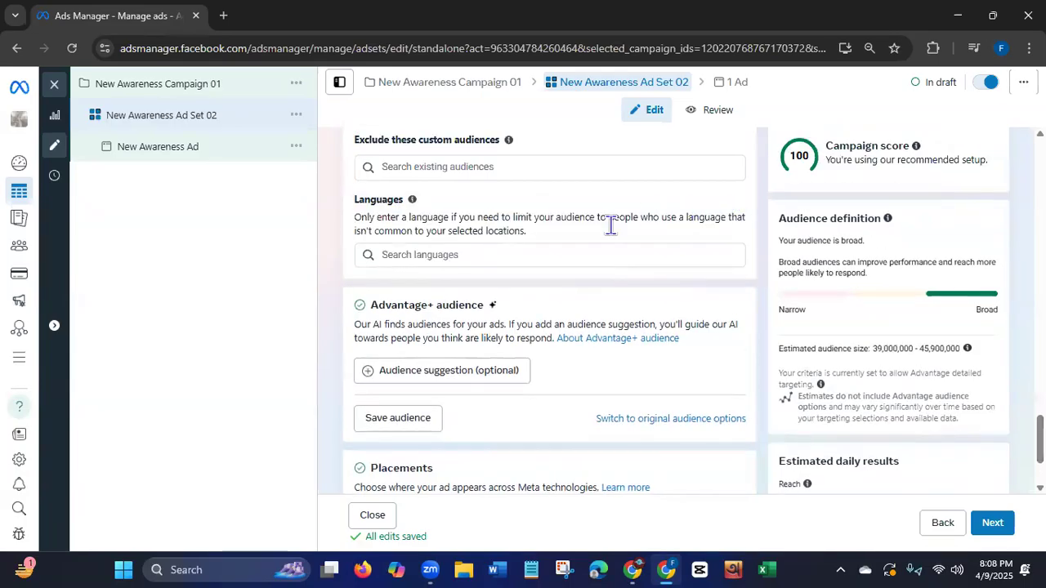
click(478, 255)
text(ba)
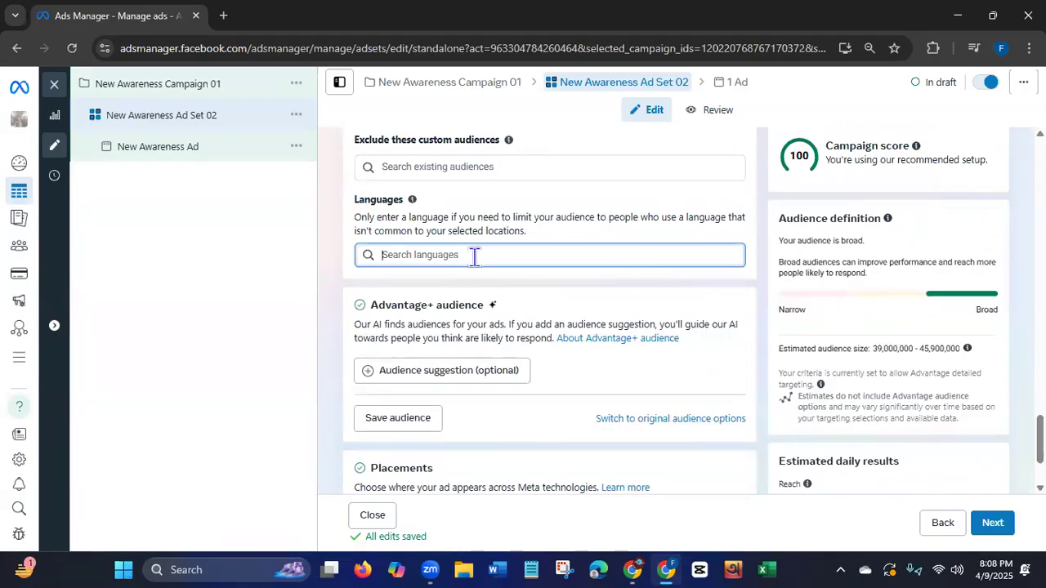
key(BackSpace)
text(e)
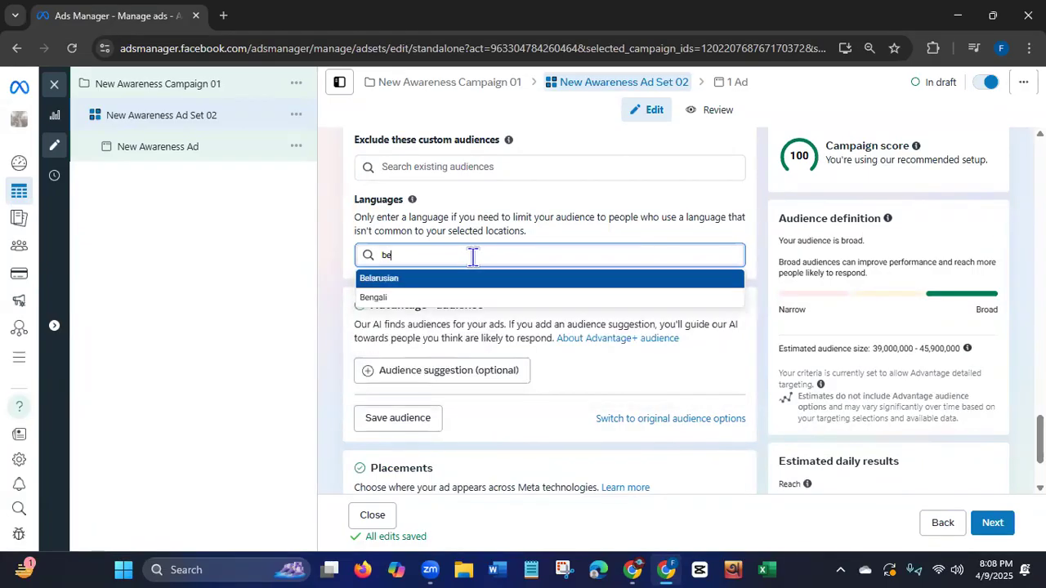
click(376, 297)
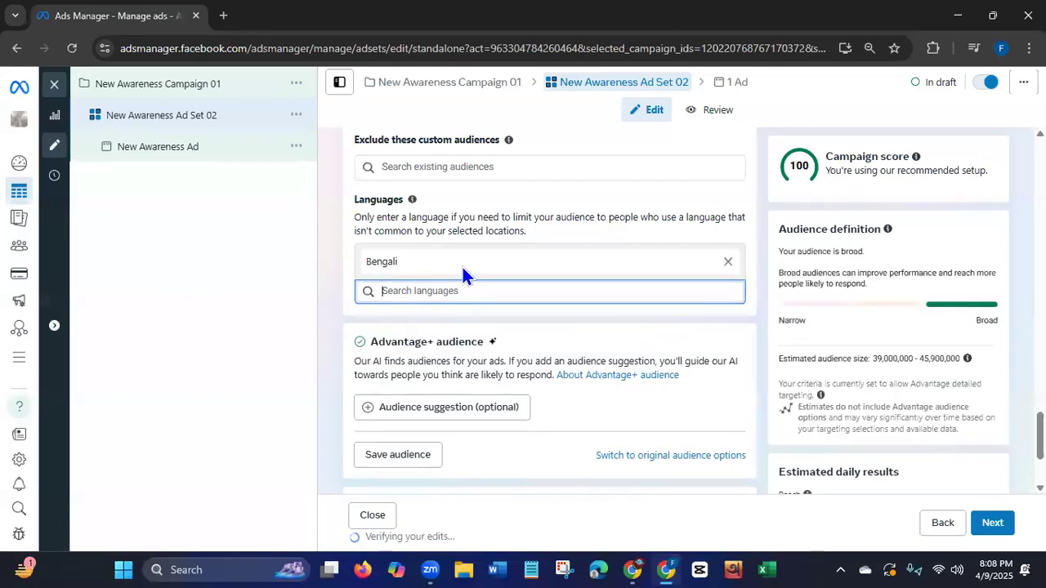
Expand the additional placement options and review the Advantage+ audience, Advantage+ placements and brand safety settings.
scroll(550, 311, down, 2)
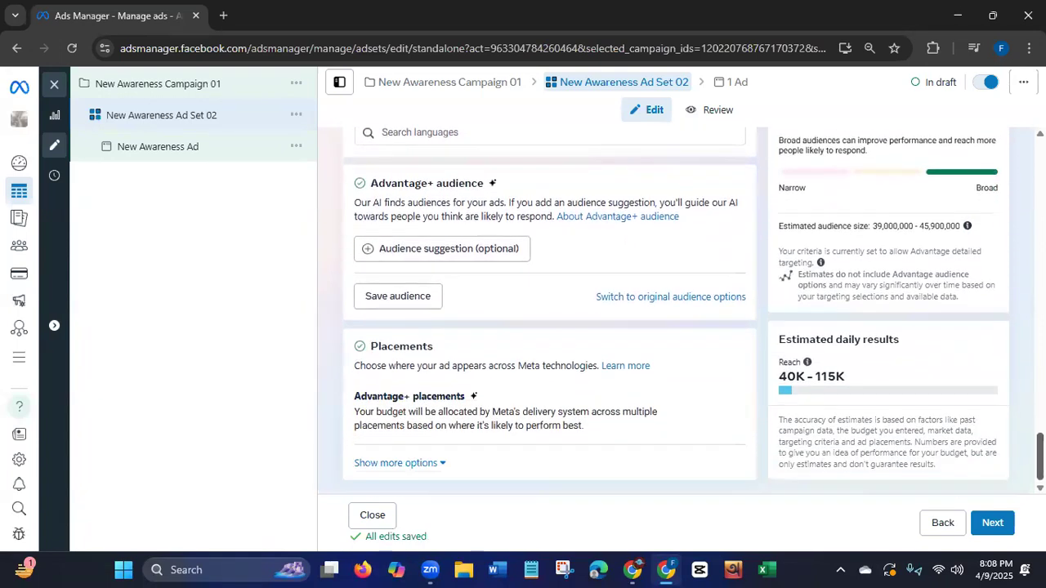
scroll(550, 310, up, 2)
scroll(550, 310, down, 1)
scroll(550, 311, down, 1)
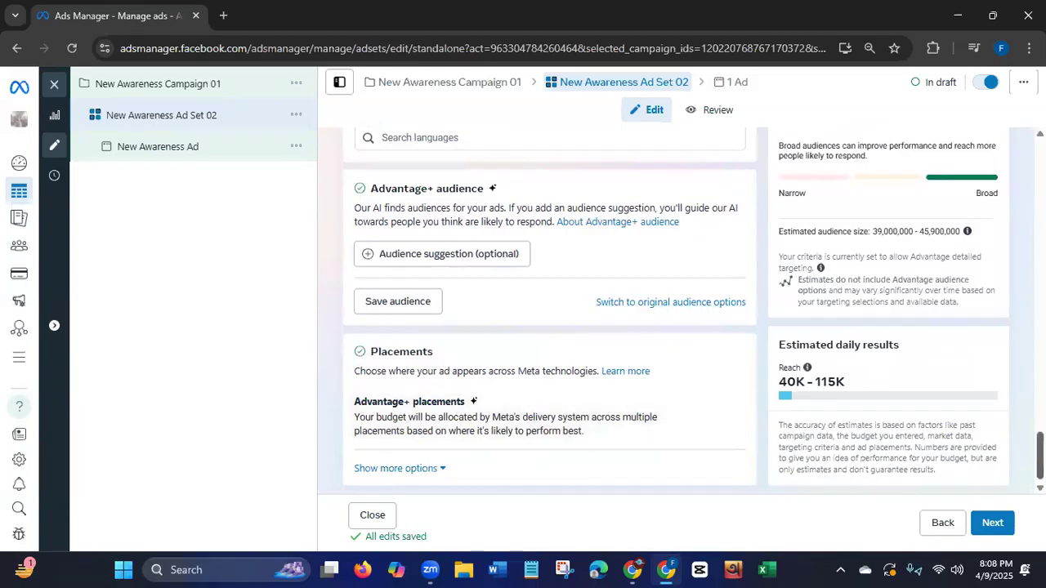
scroll(965, 438, down, 1)
click(424, 464)
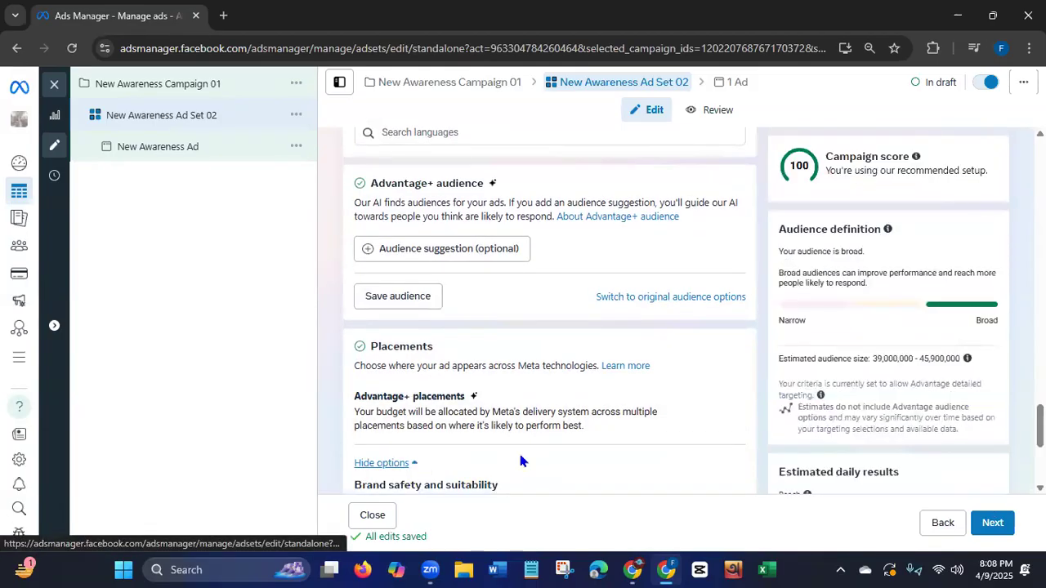
scroll(518, 451, down, 3)
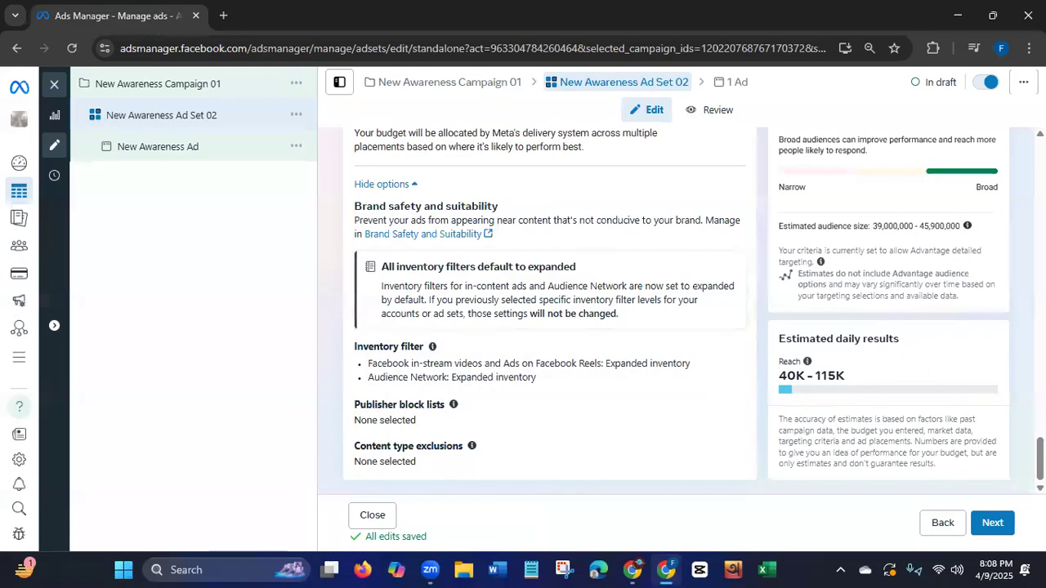
Continue to the ad level and rename the ad as New Awareness Ad 03.
click(999, 525)
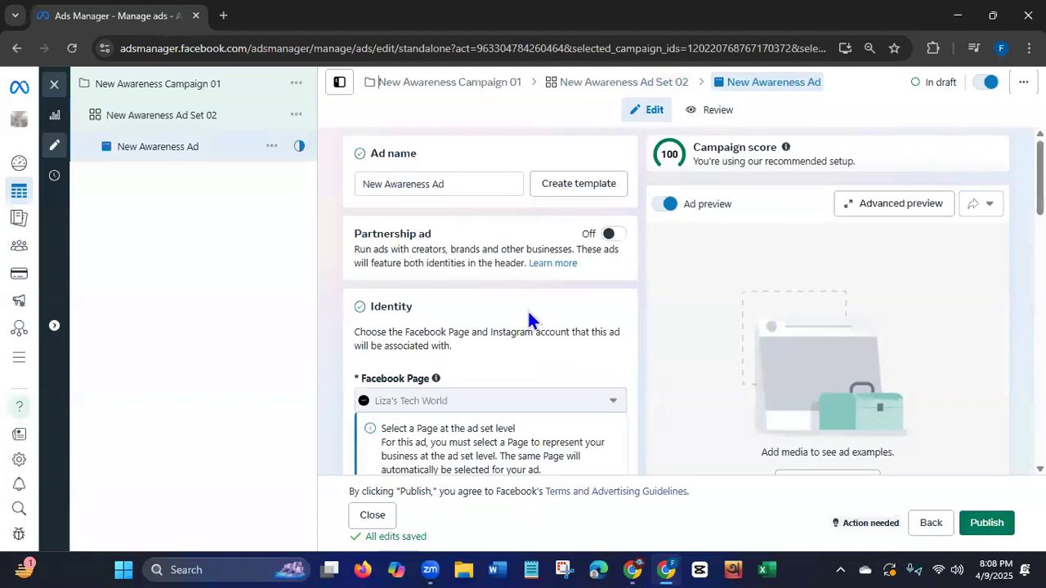
click(460, 185)
text(03)
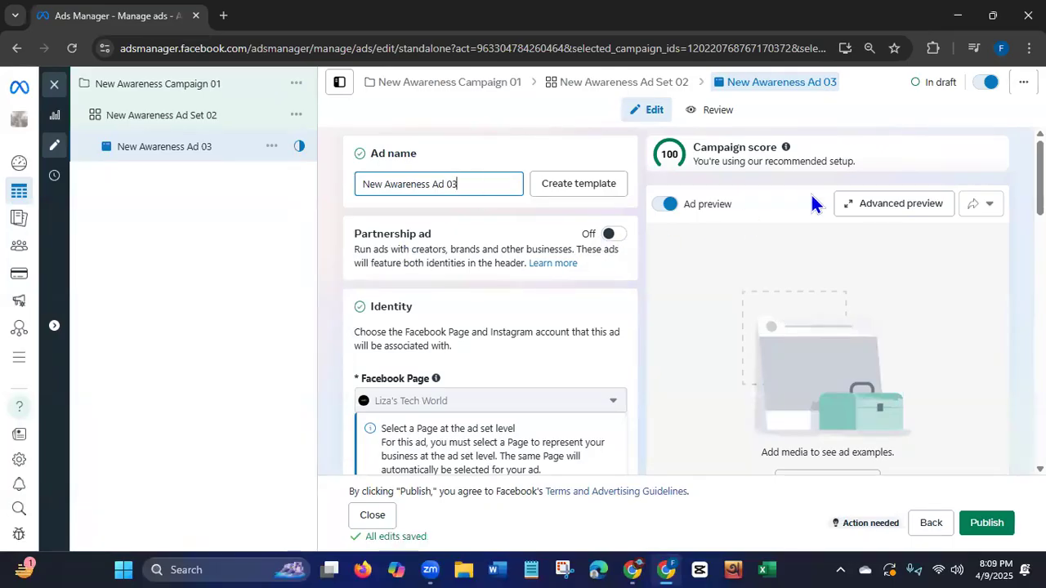
Change the ad setup to use existing content.
scroll(490, 327, down, 3)
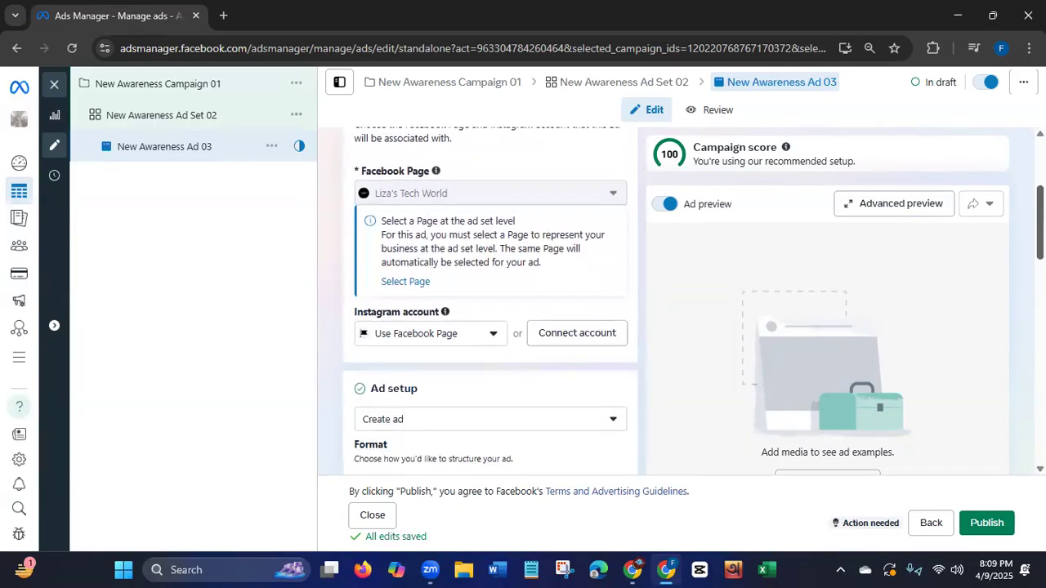
scroll(490, 327, down, 1)
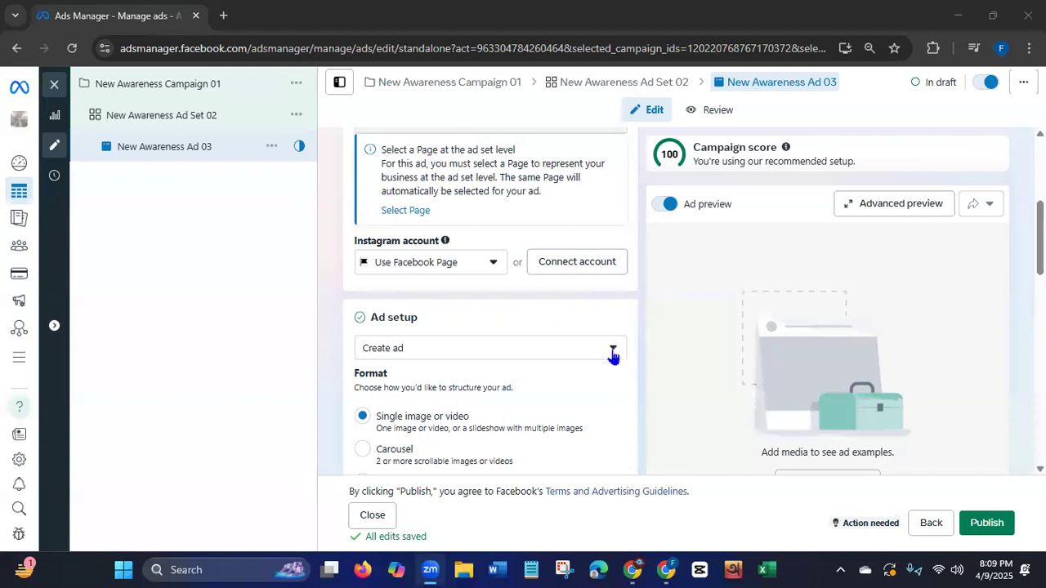
drag(1041, 248, 1041, 270)
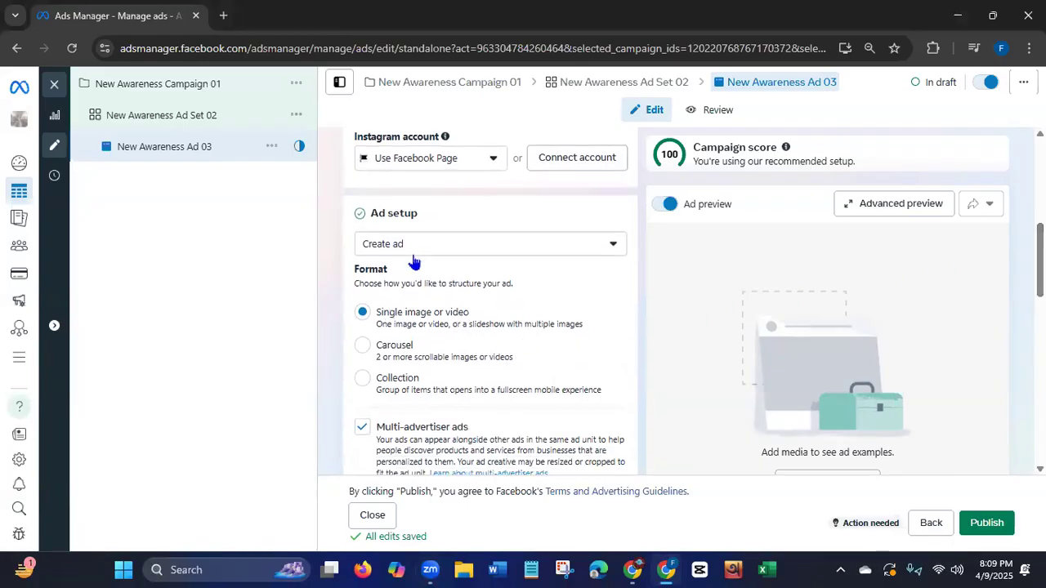
click(469, 246)
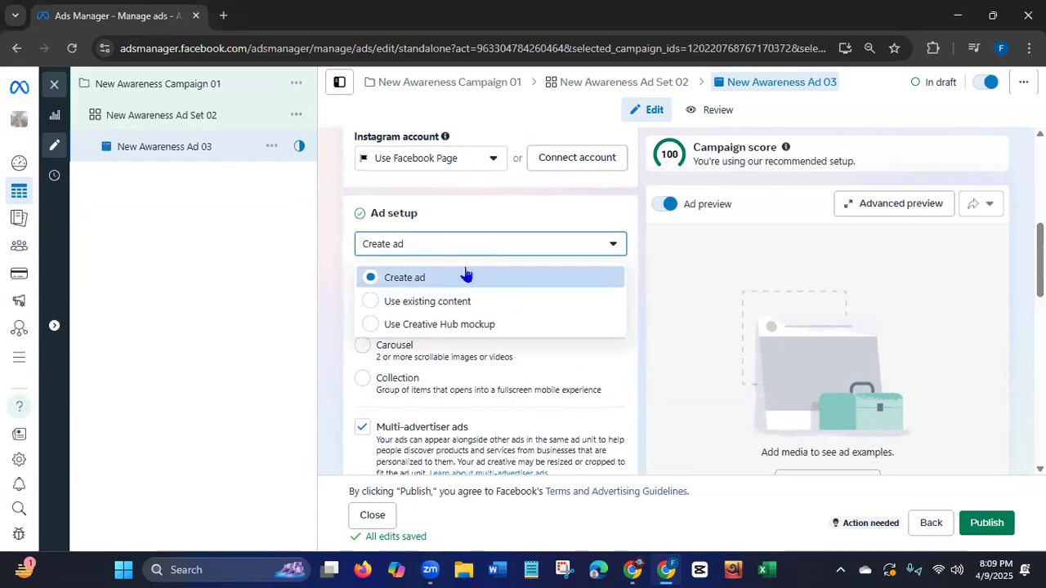
click(419, 307)
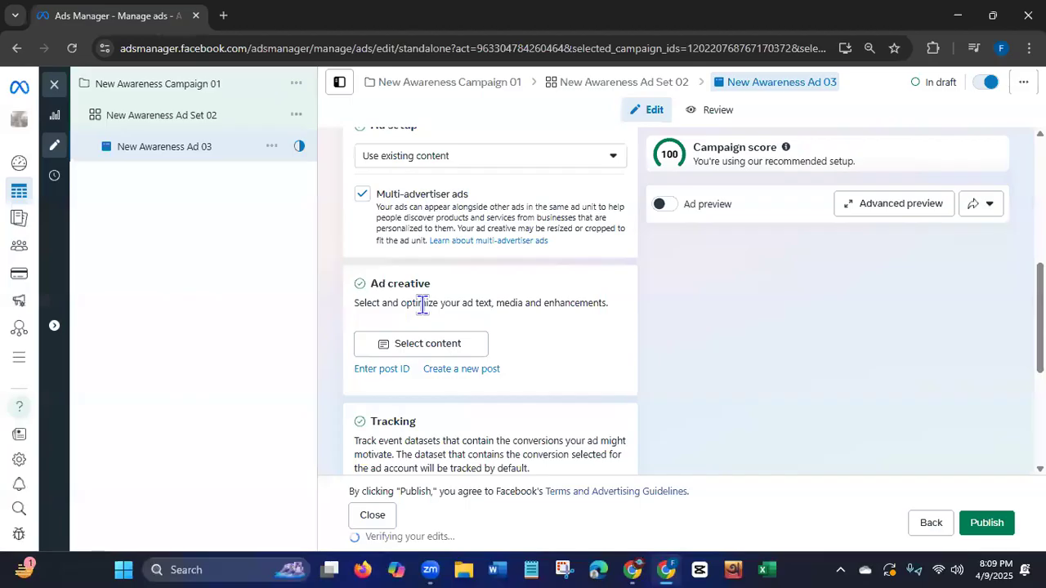
Select the Facebook photo post published Apr 27, 2024 as the ad creative.
click(415, 343)
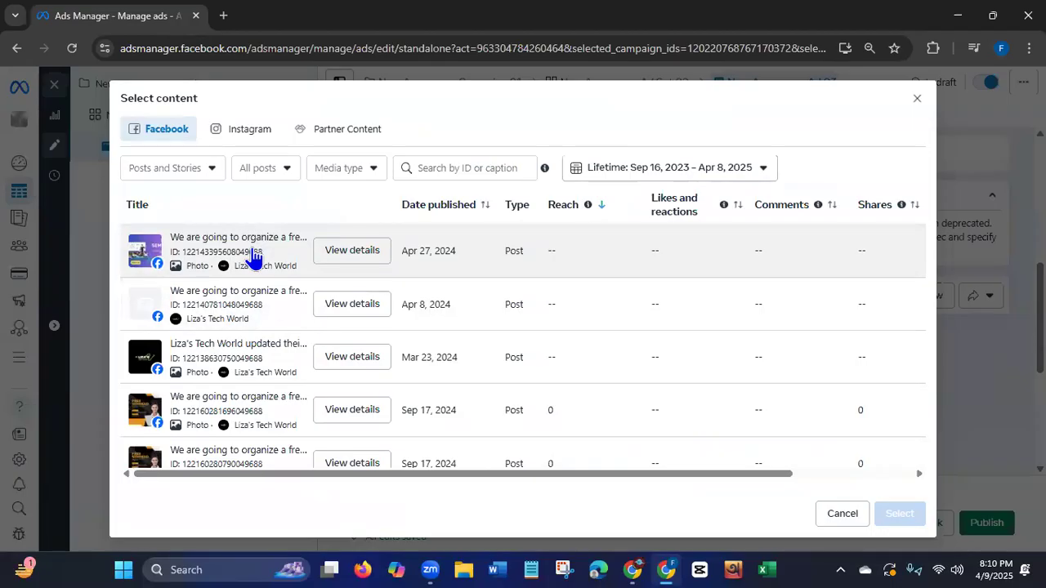
click(232, 250)
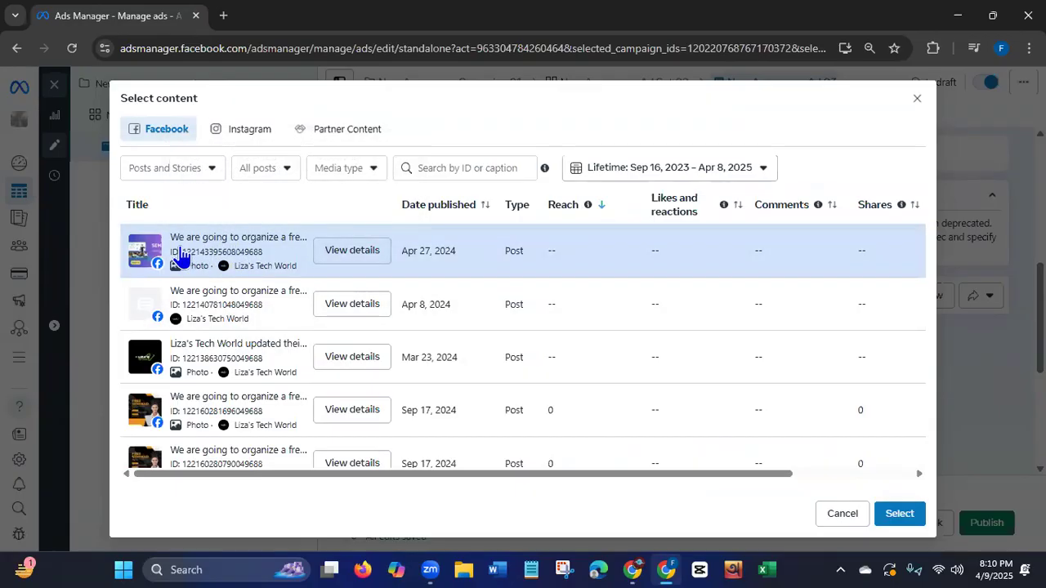
click(900, 514)
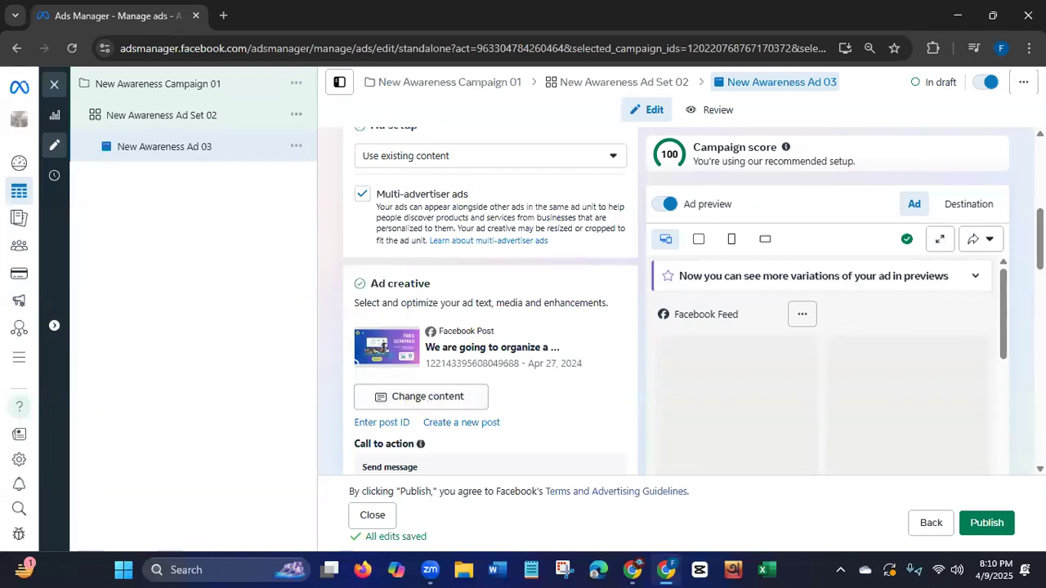
Inspect the call to action and the square placement group's Facebook Reels banner preview, leaving the placement editor without saving.
scroll(801, 296, down, 3)
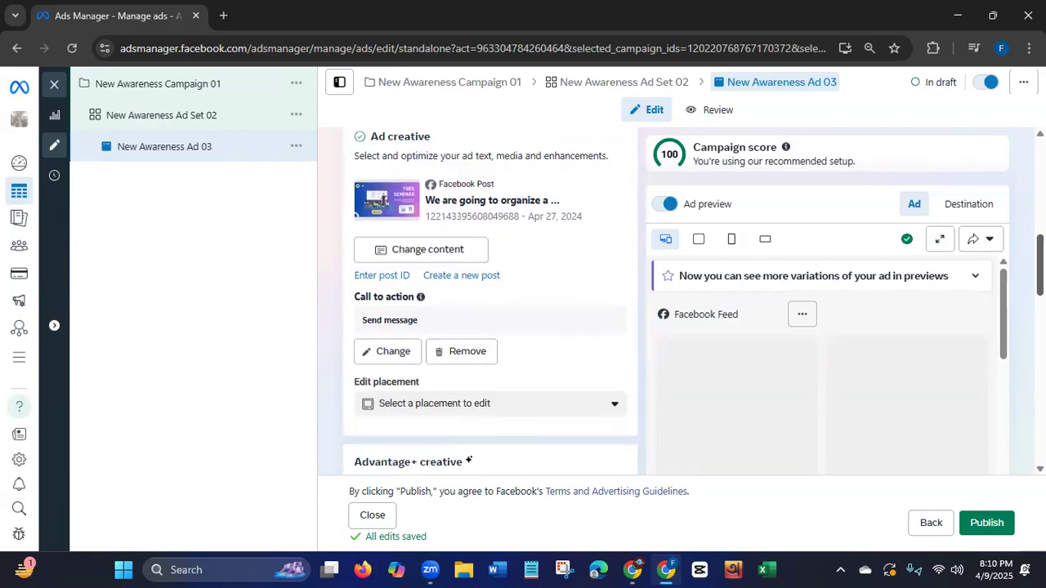
drag(362, 264, 451, 263)
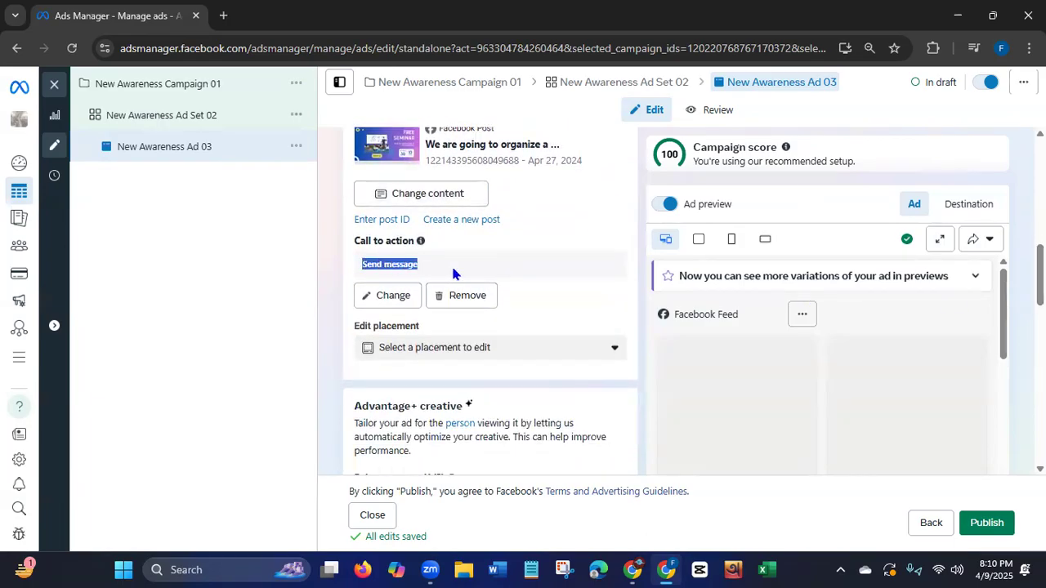
click(615, 353)
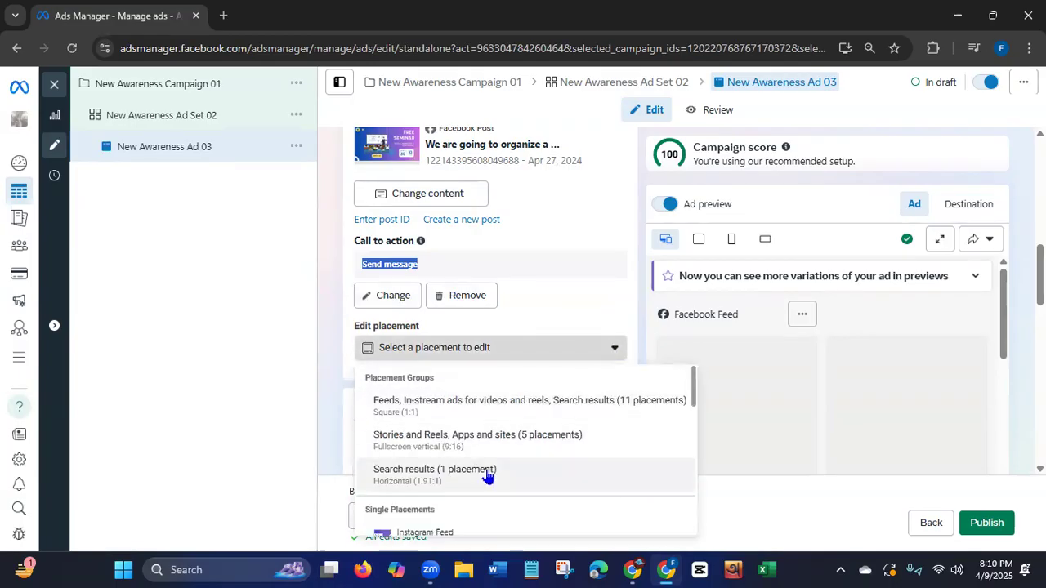
click(441, 406)
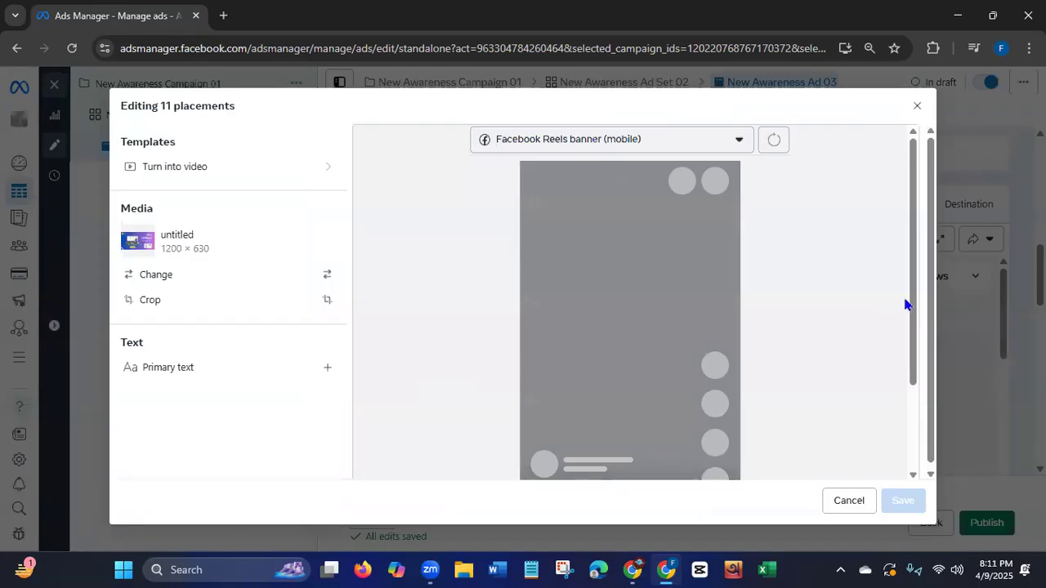
drag(910, 299, 906, 397)
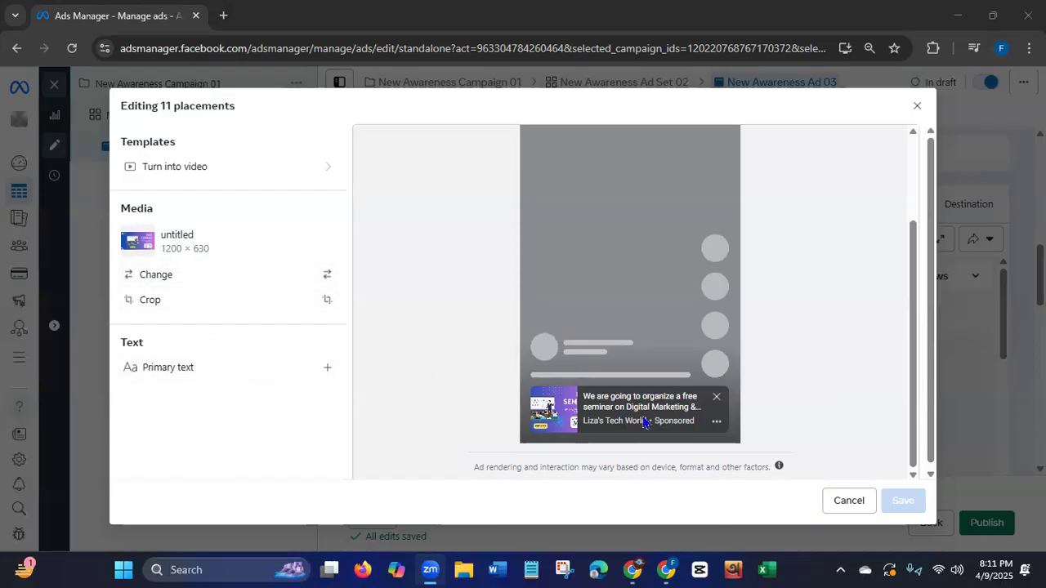
click(842, 501)
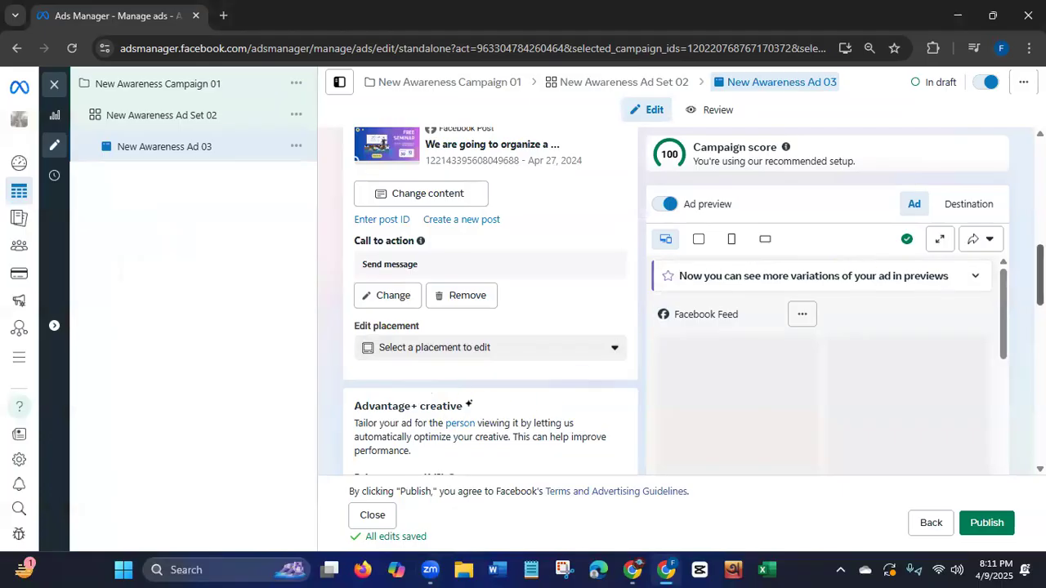
Examine the Advantage+ creative enhancements and the message template's greeting and suggested questions for starting conversations.
scroll(490, 302, down, 2)
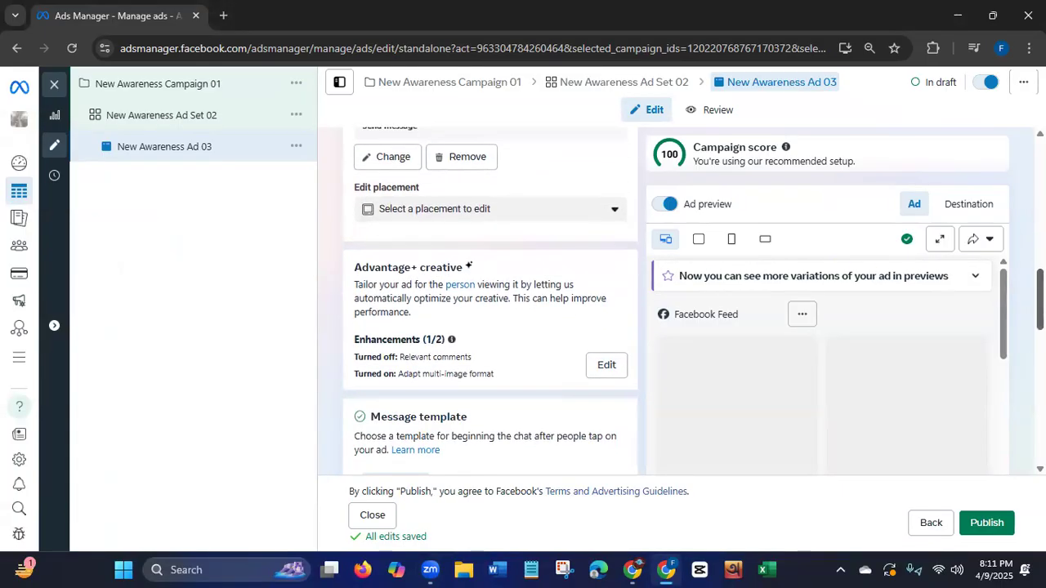
scroll(491, 302, down, 1)
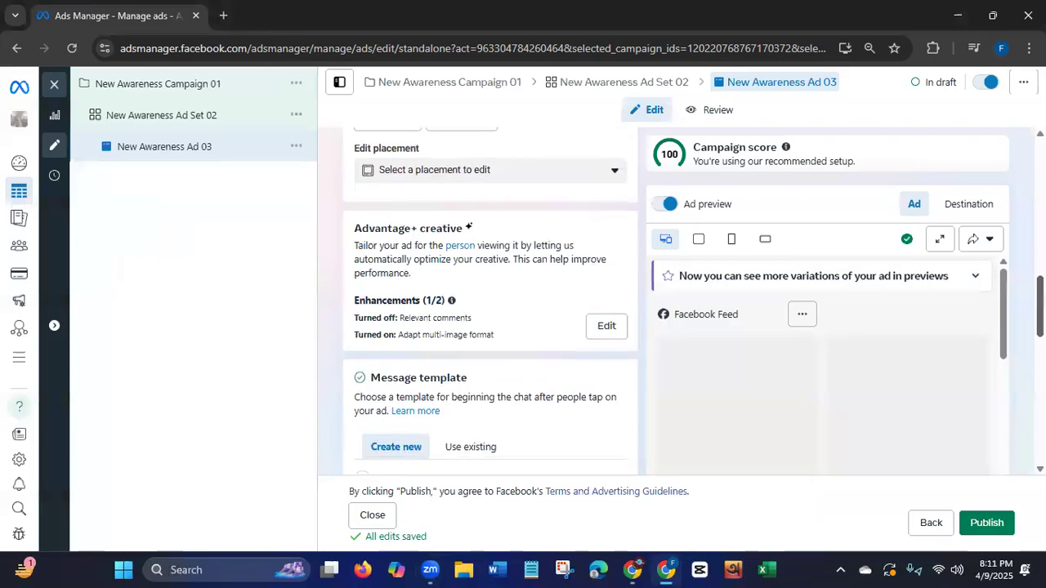
scroll(490, 302, down, 2)
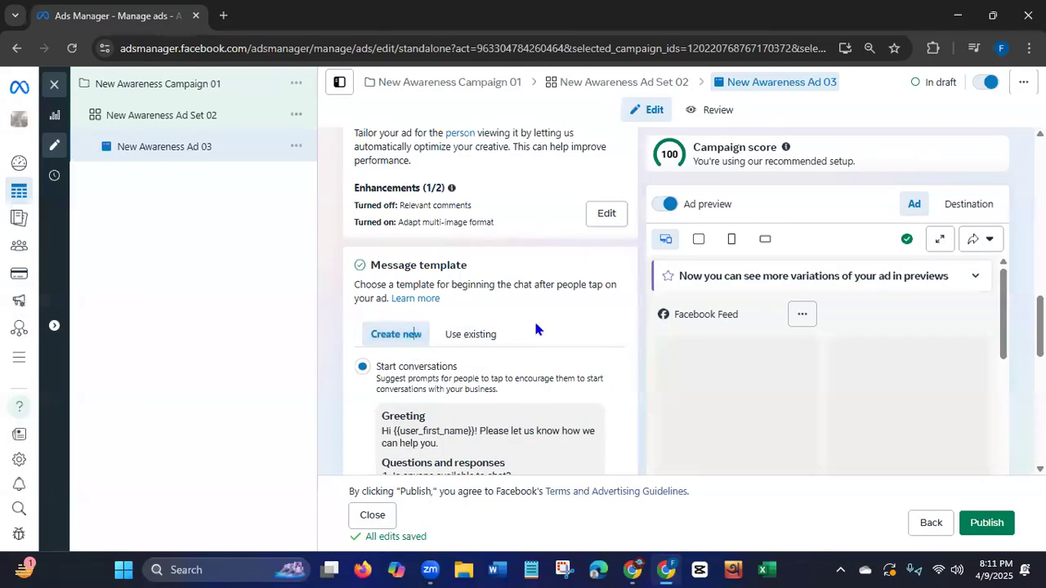
scroll(416, 344, down, 1)
scroll(420, 304, down, 3)
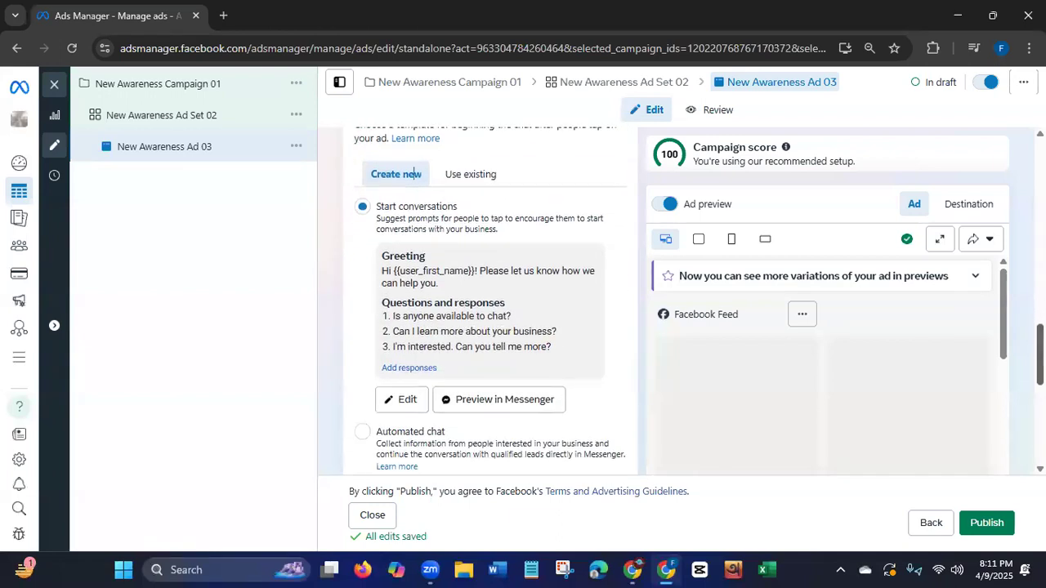
drag(392, 319, 548, 320)
click(398, 330)
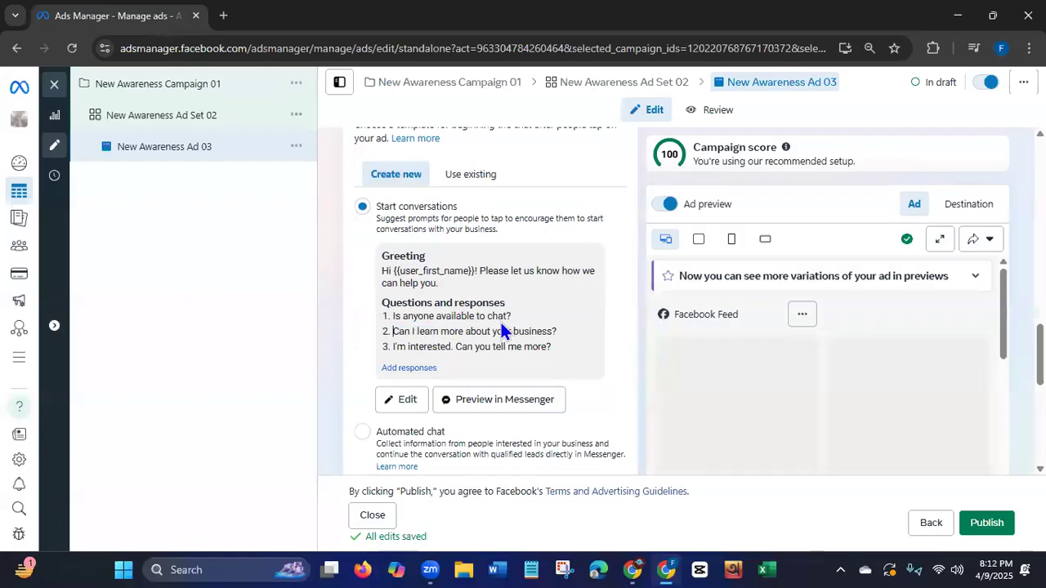
drag(394, 349, 411, 349)
Edit the Start conversations message template, replacing Question #1 with "Please give us your phone no.".
click(391, 401)
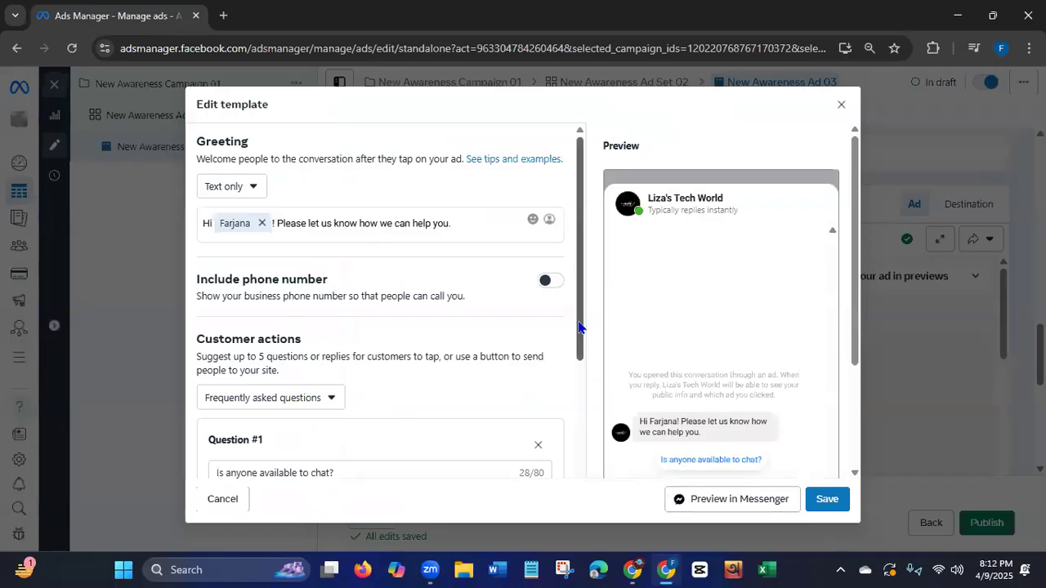
drag(579, 327, 582, 448)
drag(343, 211, 185, 217)
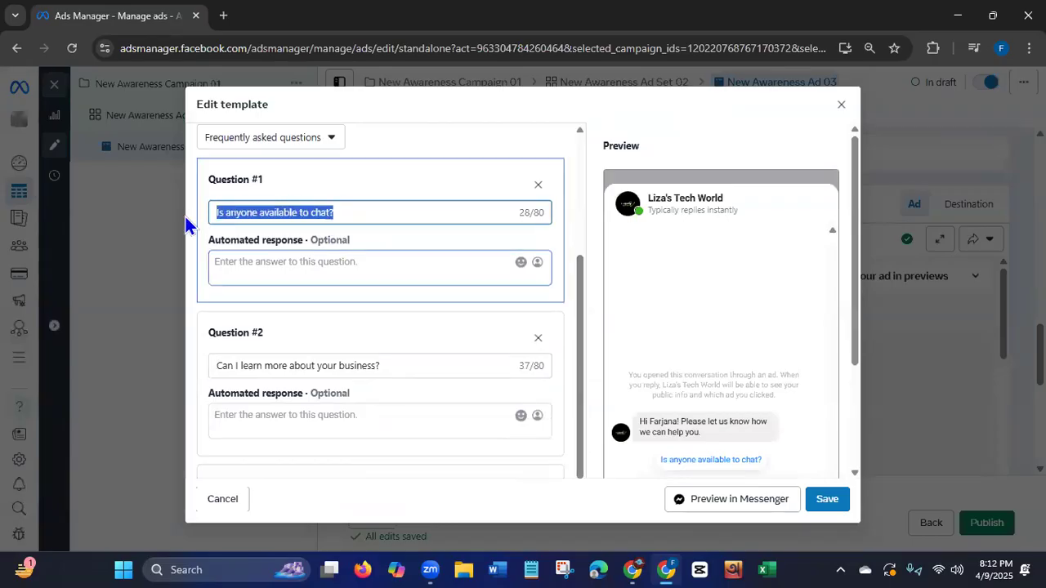
key(BackSpace)
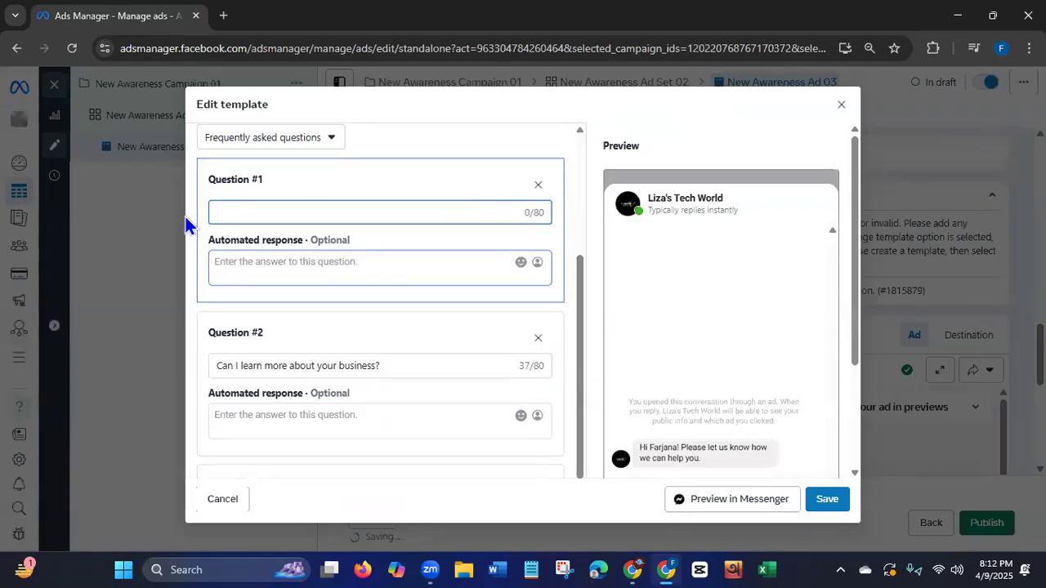
text(Please give)
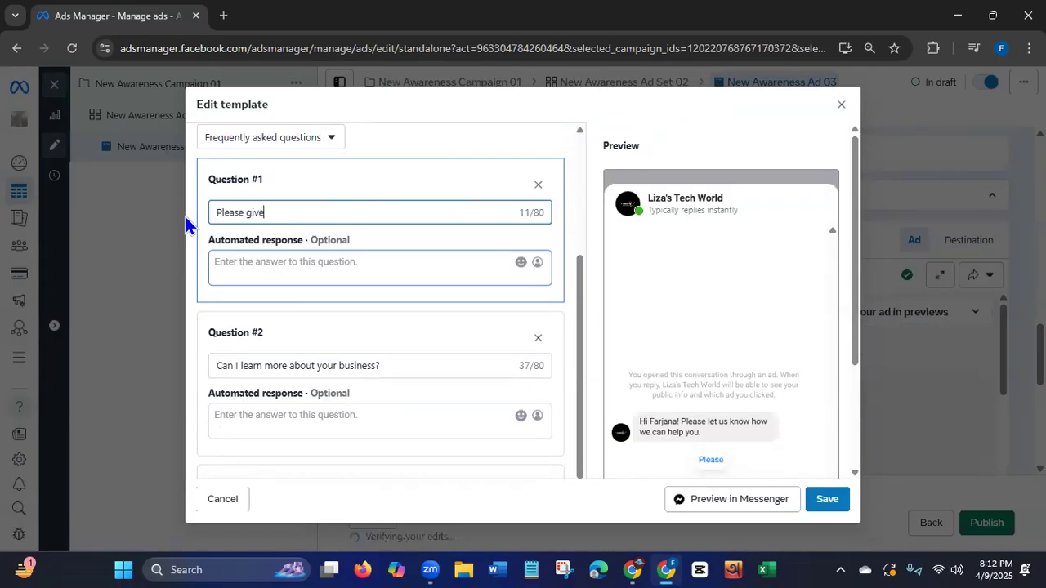
text( us your )
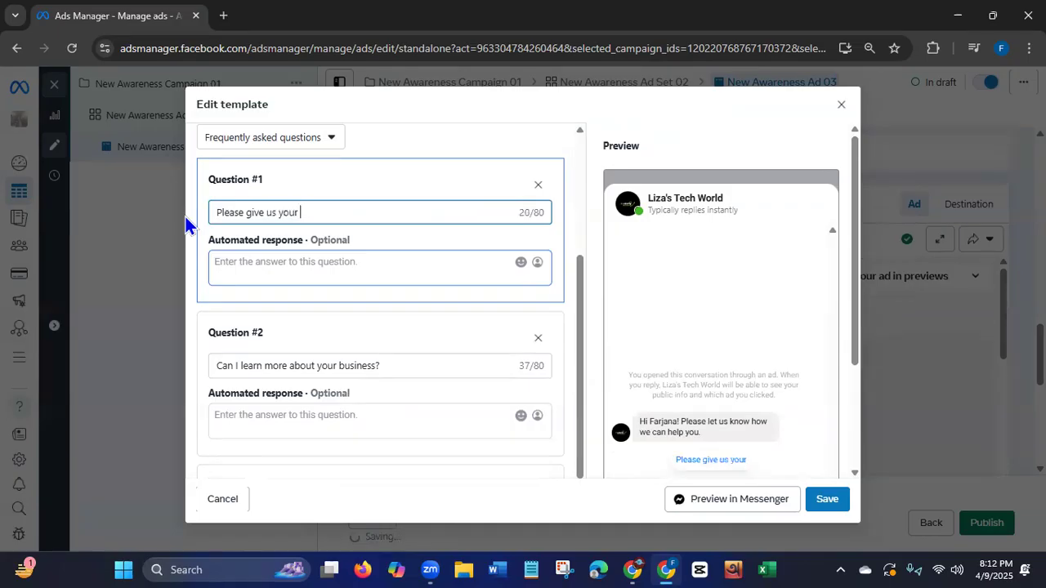
text(phone no.)
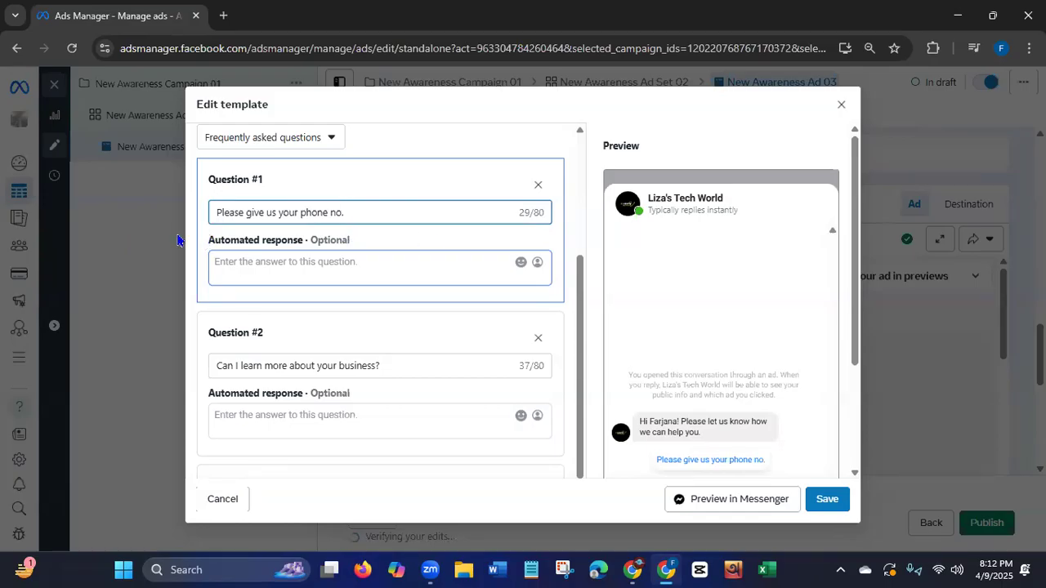
Replace the text of Question #2 in the message template with "Please give us your email id".
drag(395, 367, 204, 379)
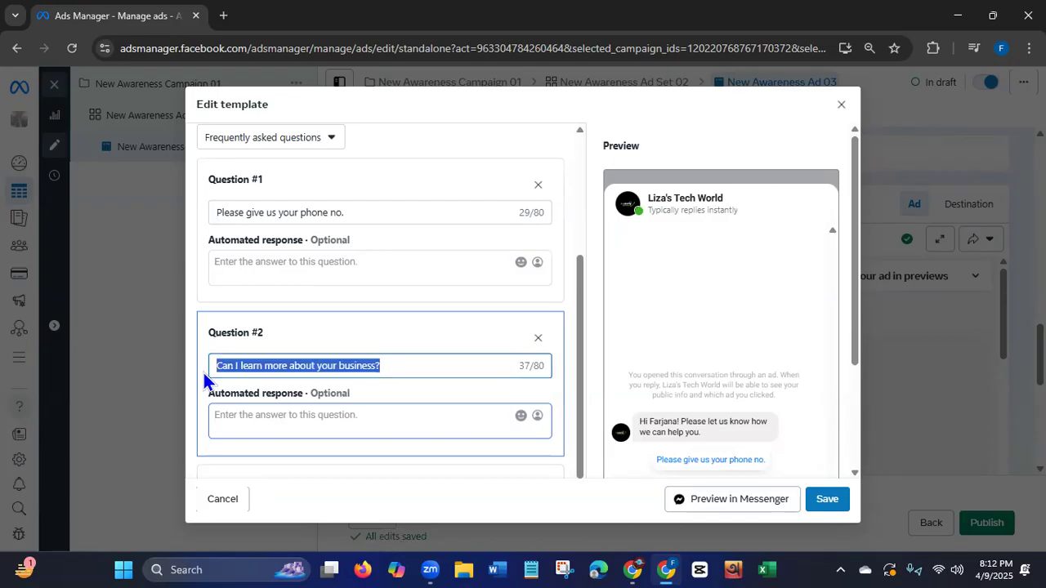
key(BackSpace)
text(Please )
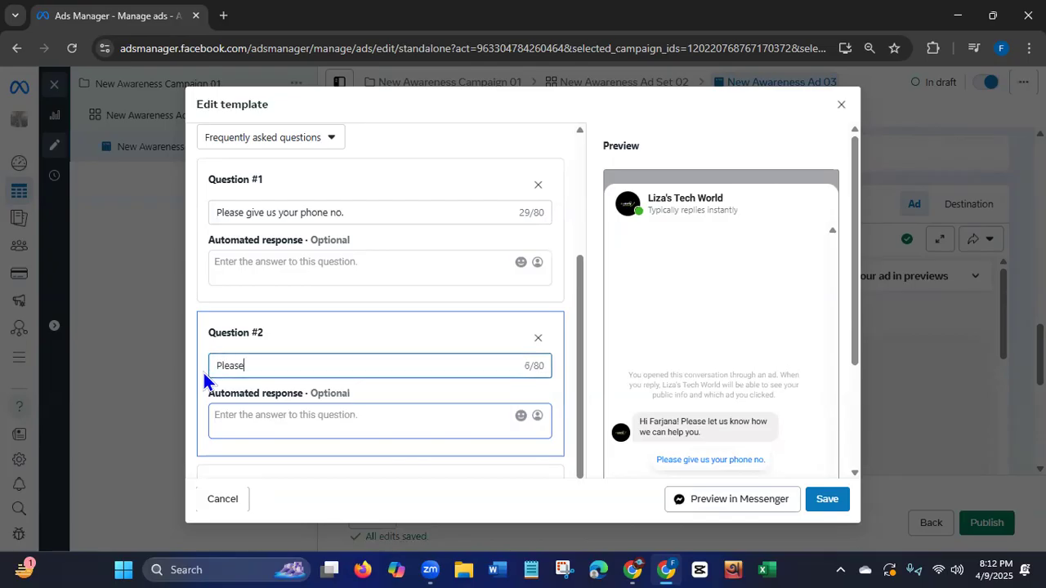
text(give us)
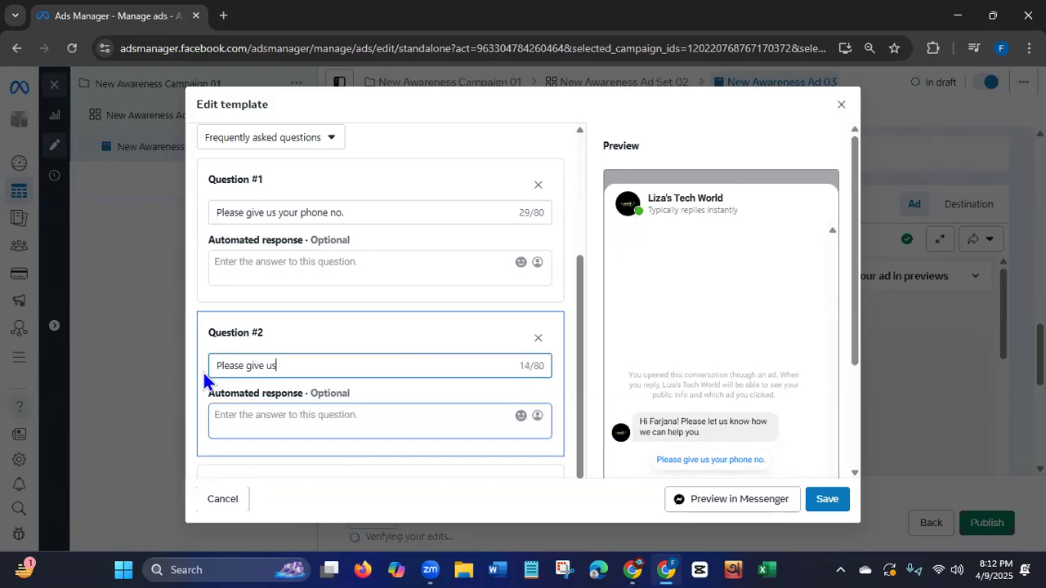
text( your )
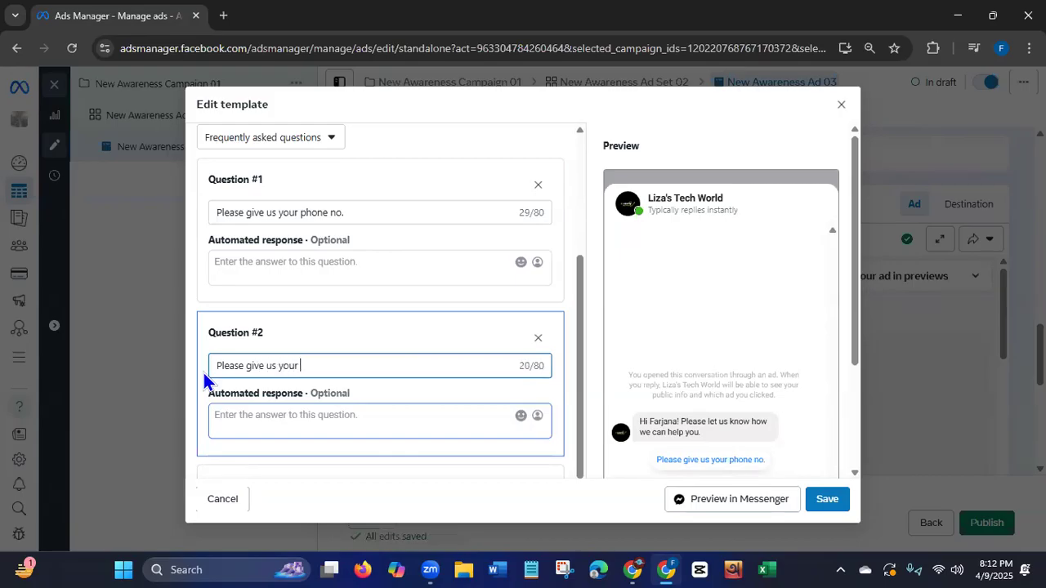
text(email id)
Remove Question #3 from the message template and save it as Start conversations 04/09/25.
drag(579, 349, 581, 447)
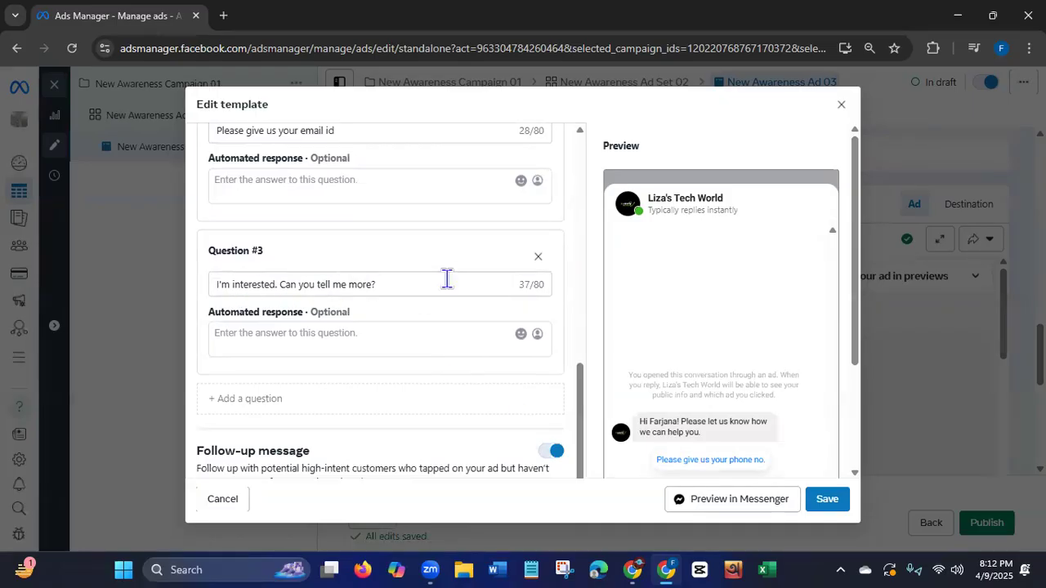
click(538, 256)
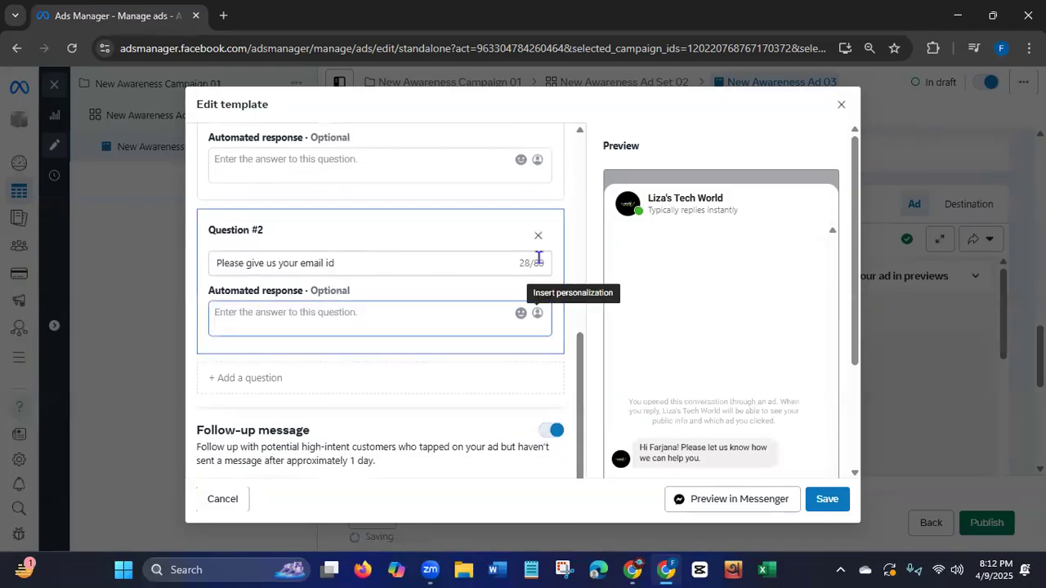
drag(857, 274, 861, 386)
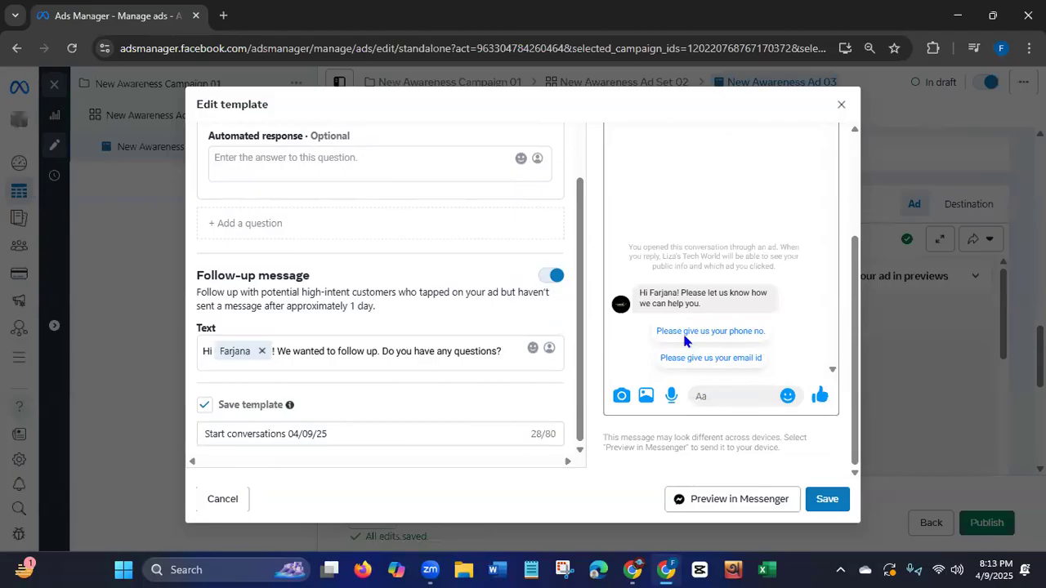
click(819, 499)
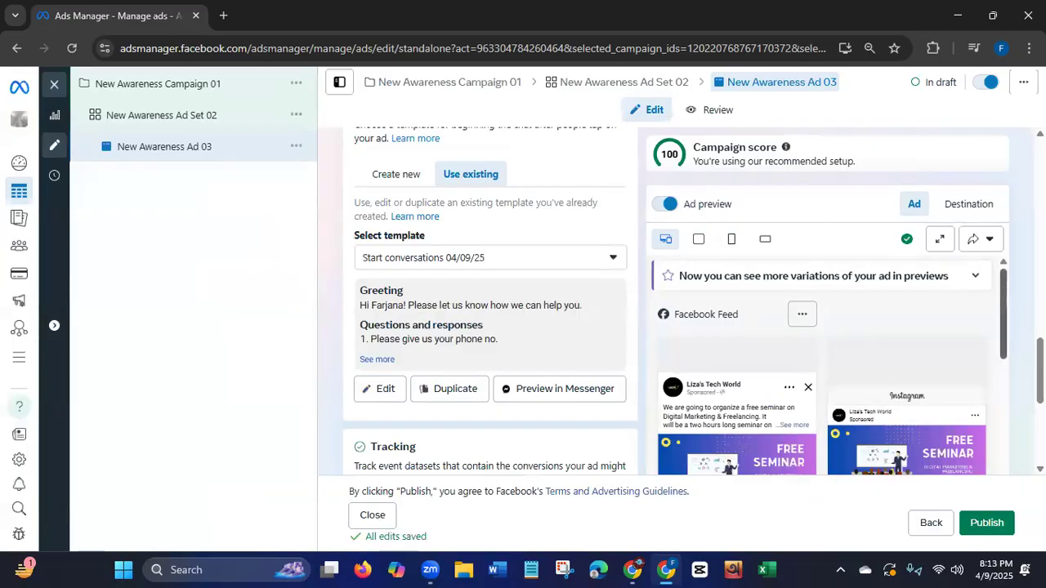
Examine the ad previews for the vertical placement group and for all placements, including the Facebook and Instagram feeds.
drag(1005, 293, 1004, 323)
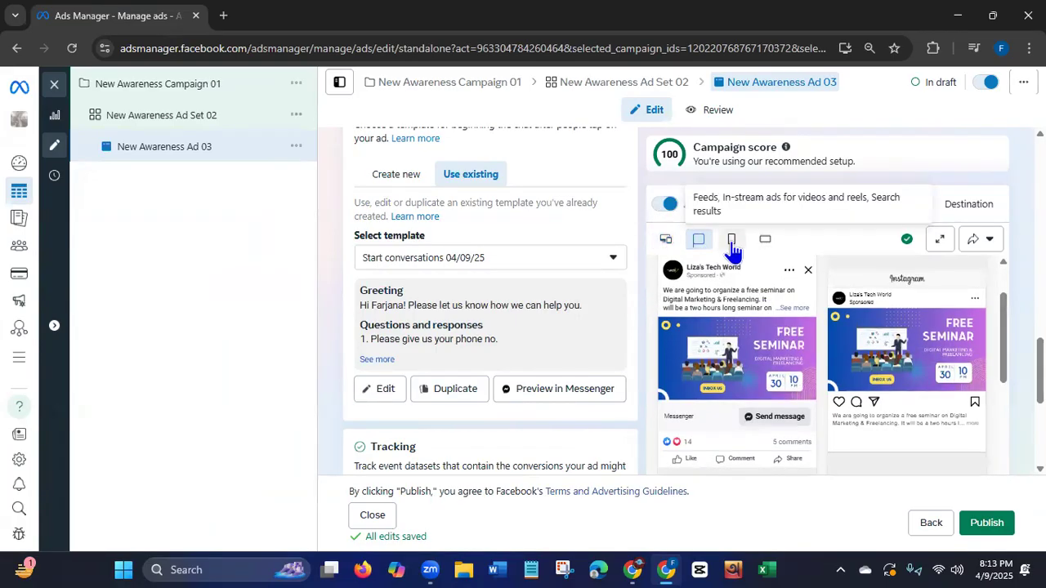
click(732, 243)
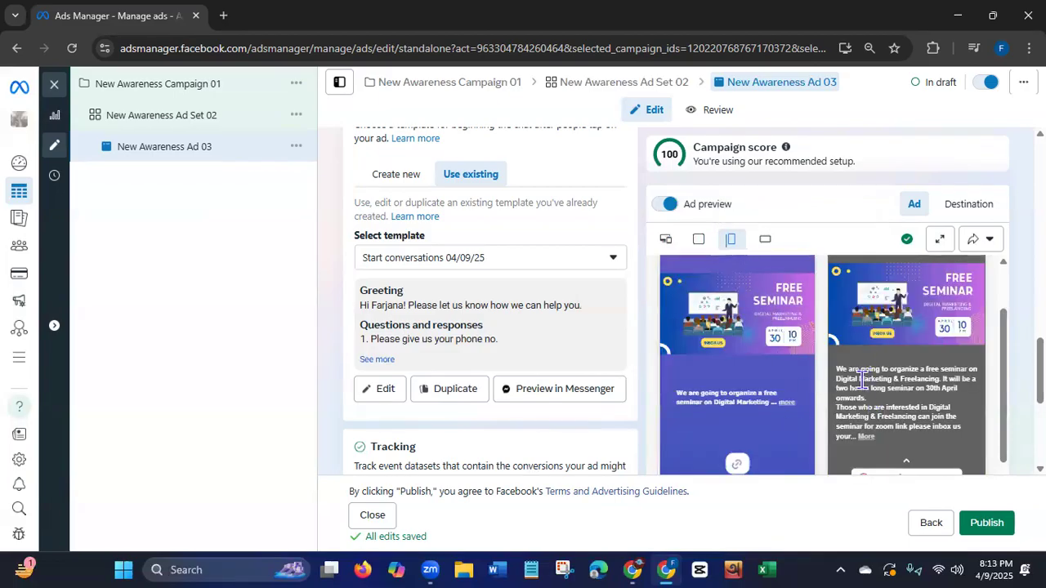
drag(1009, 368, 976, 322)
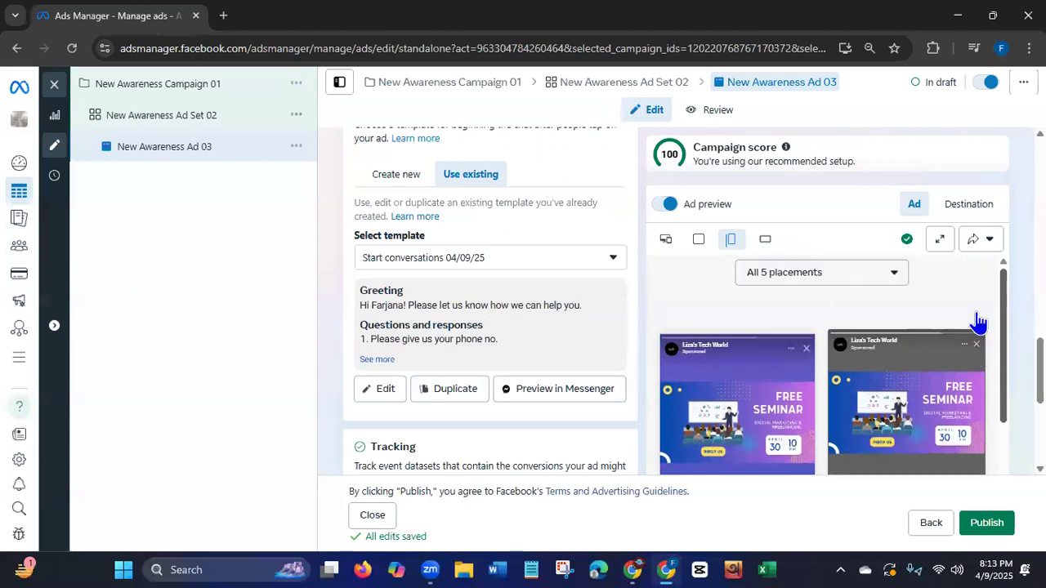
click(668, 240)
drag(1003, 308, 1004, 461)
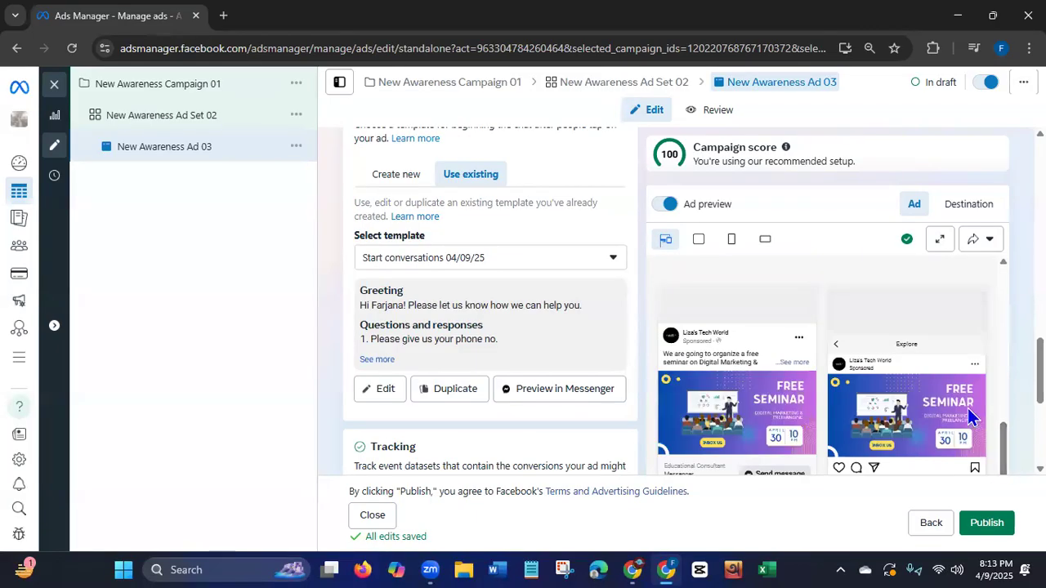
drag(1004, 441, 1002, 490)
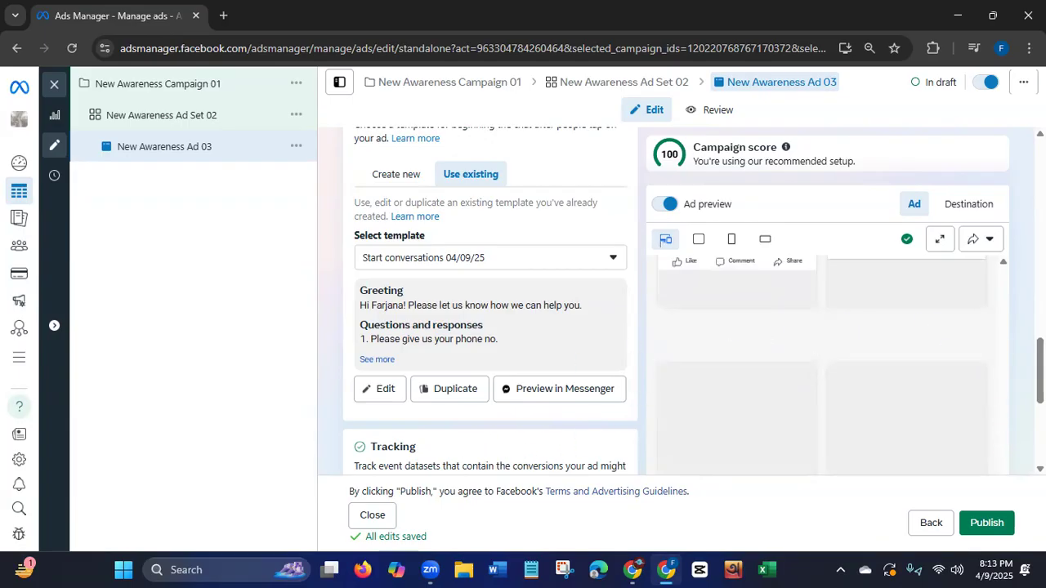
Review the ad's tracking section, message template, Advantage+ creative, ad setup and identity settings.
scroll(694, 301, down, 3)
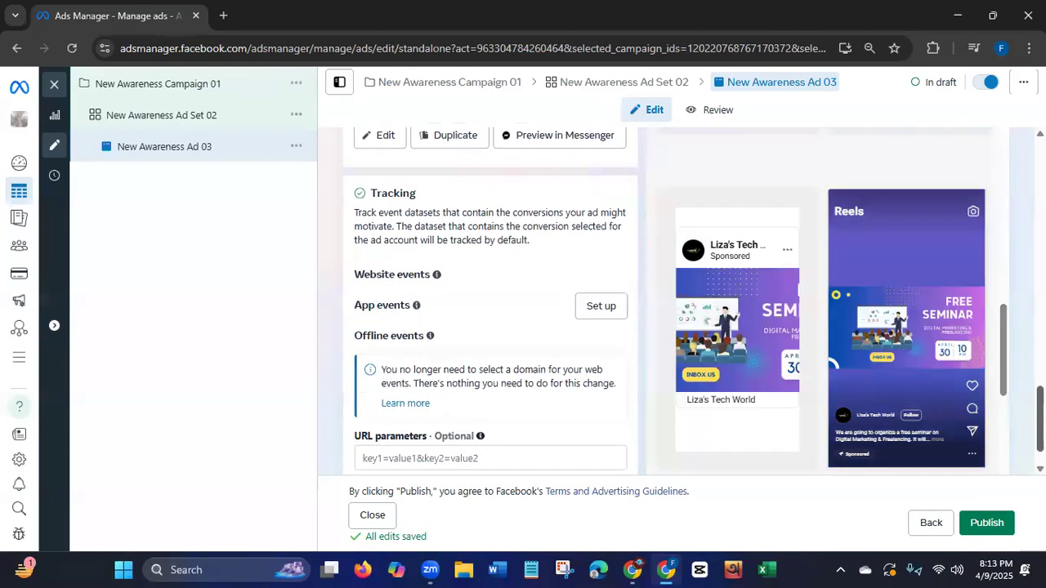
scroll(694, 301, down, 1)
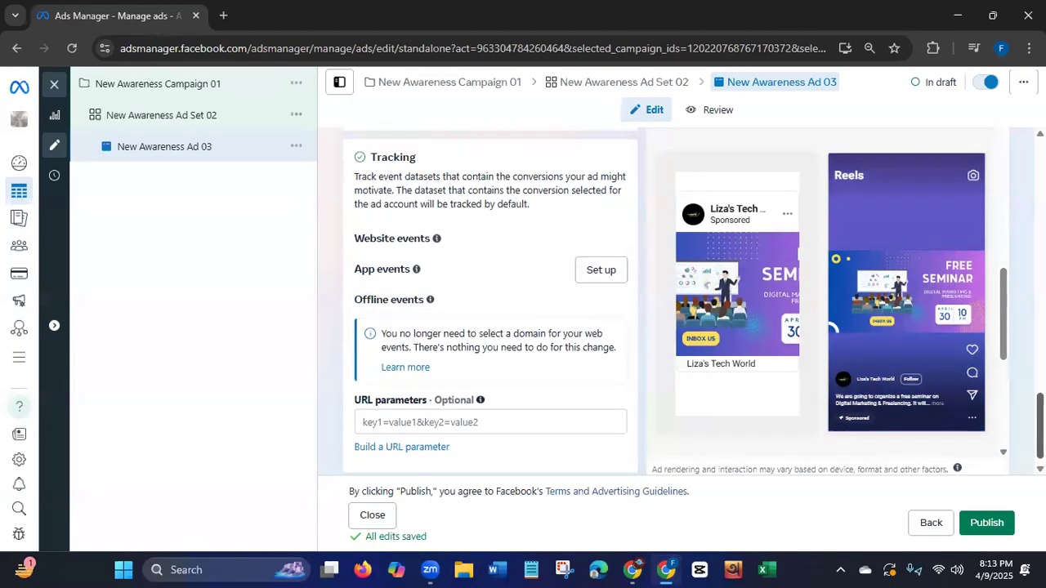
scroll(694, 301, down, 1)
scroll(694, 301, up, 1)
scroll(694, 301, up, 3)
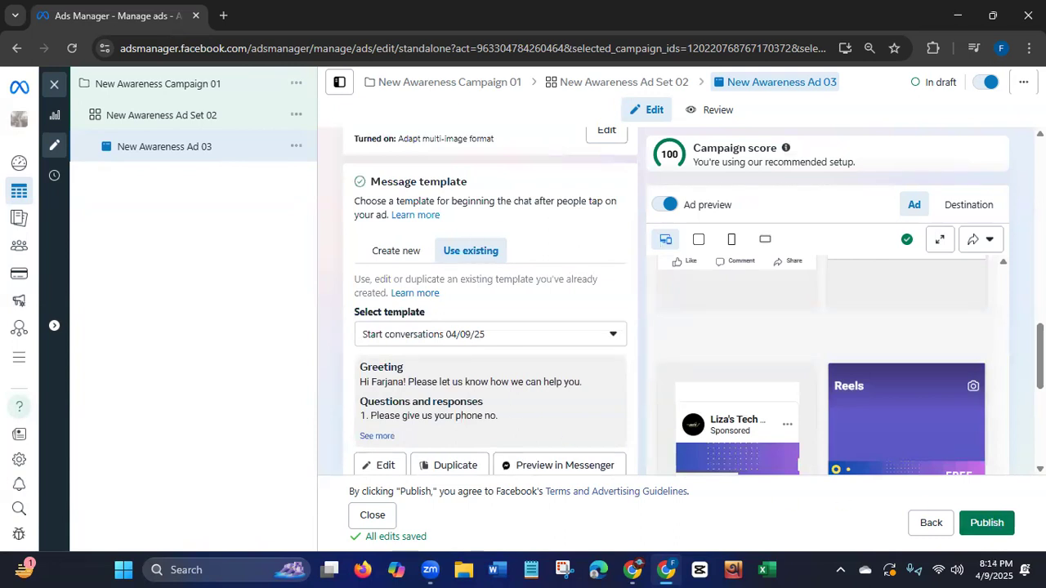
scroll(491, 302, up, 5)
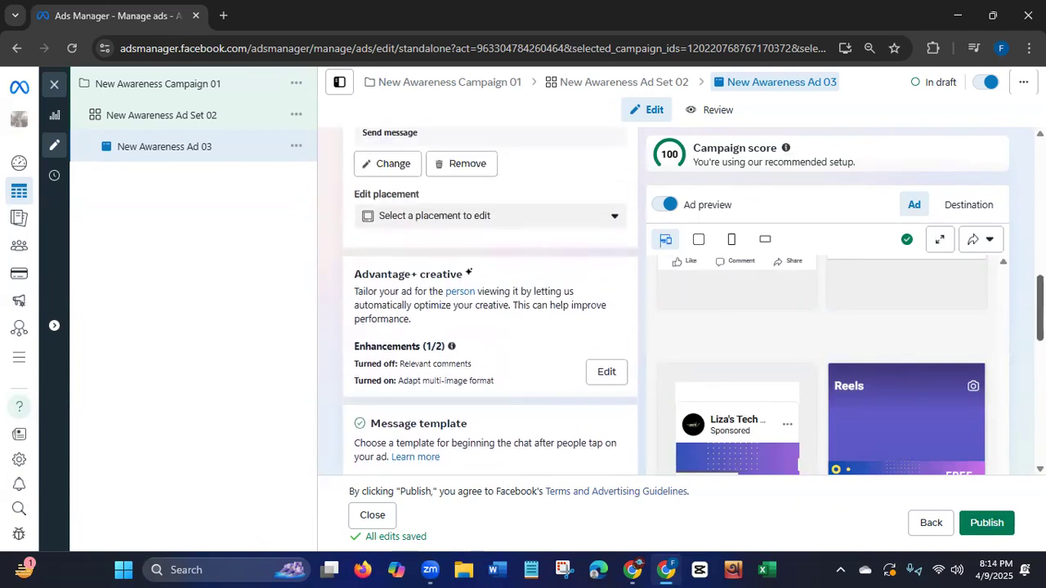
scroll(491, 303, up, 4)
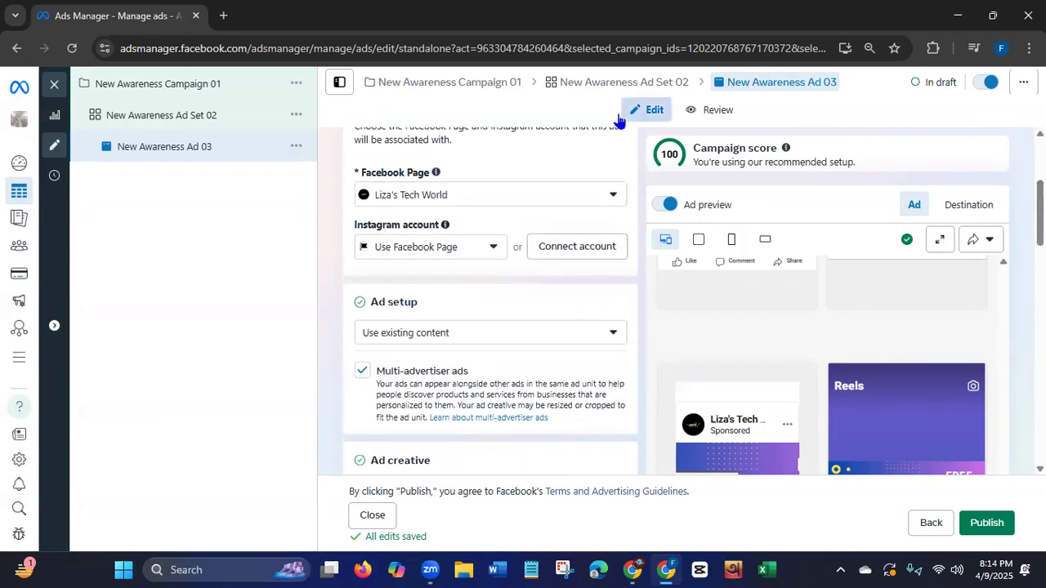
Open the ad account's campaign list from the saved bookmark in a new browser tab.
click(223, 16)
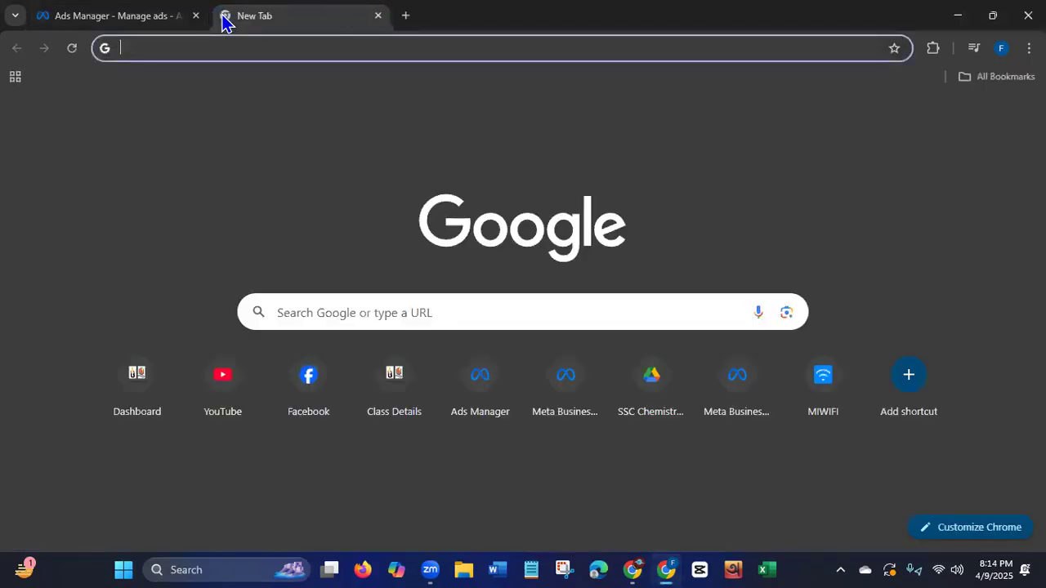
click(987, 79)
click(882, 338)
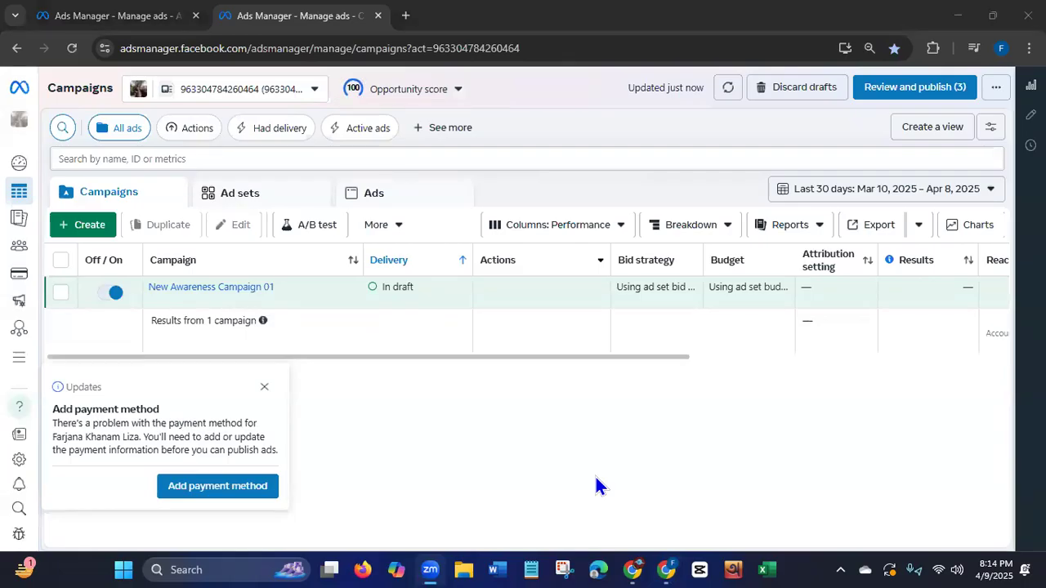
Select New Awareness Campaign 01 and examine its delivery, budget, results, reach, impressions, cost, amount spent and end date columns.
click(248, 495)
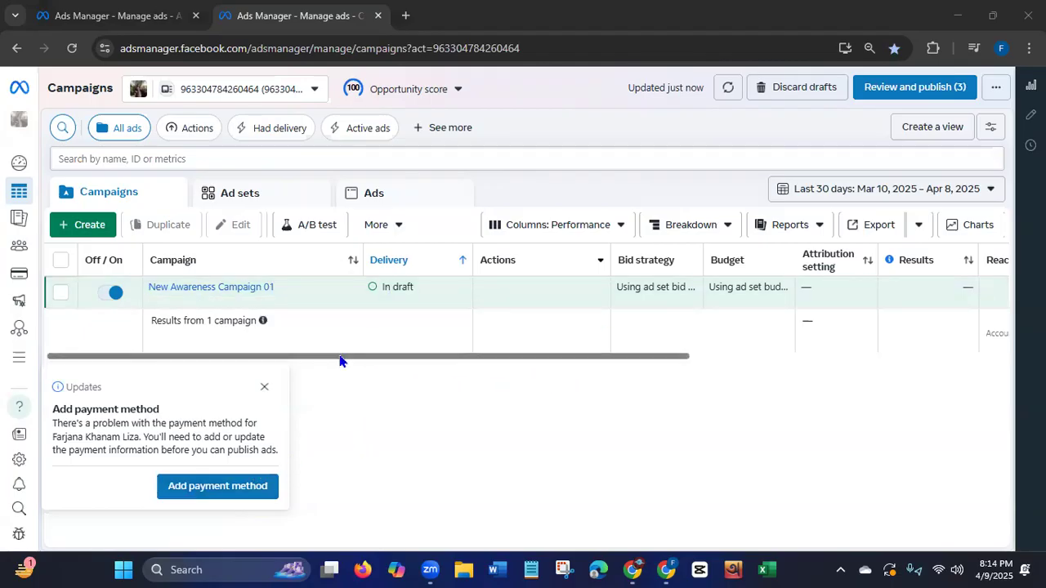
click(394, 289)
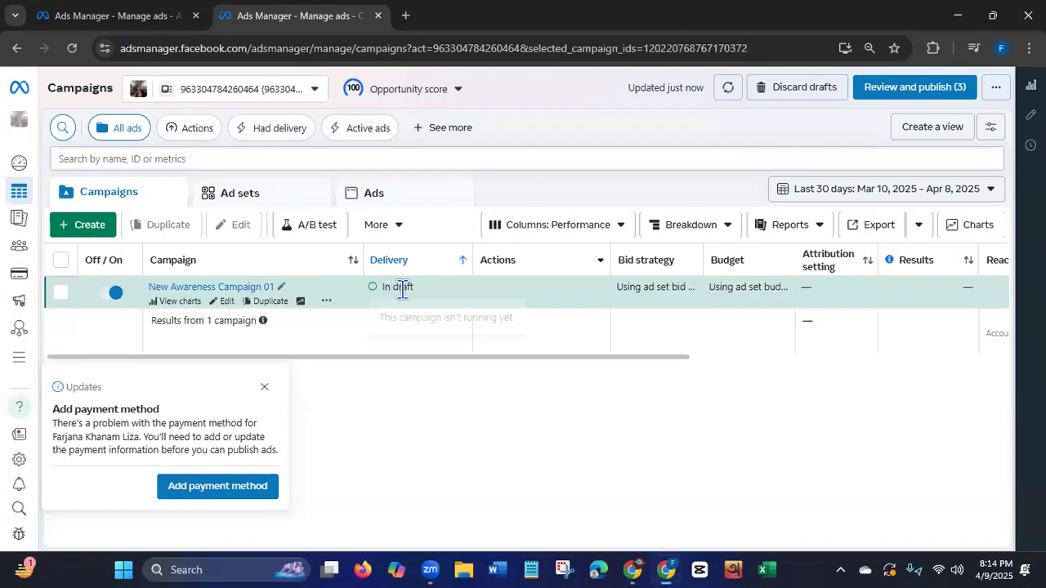
double_click(394, 290)
drag(381, 357, 452, 357)
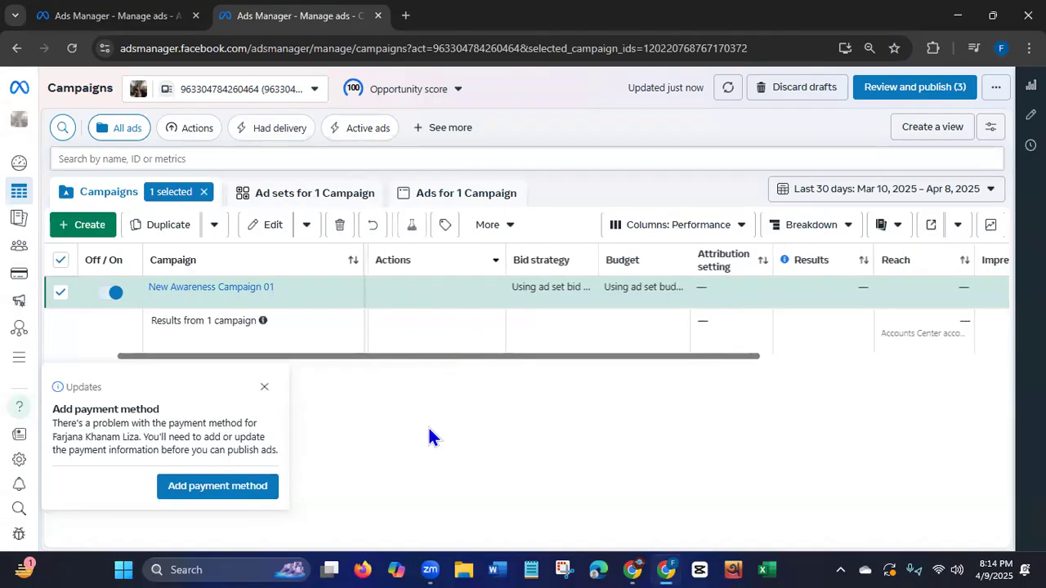
drag(663, 357, 790, 356)
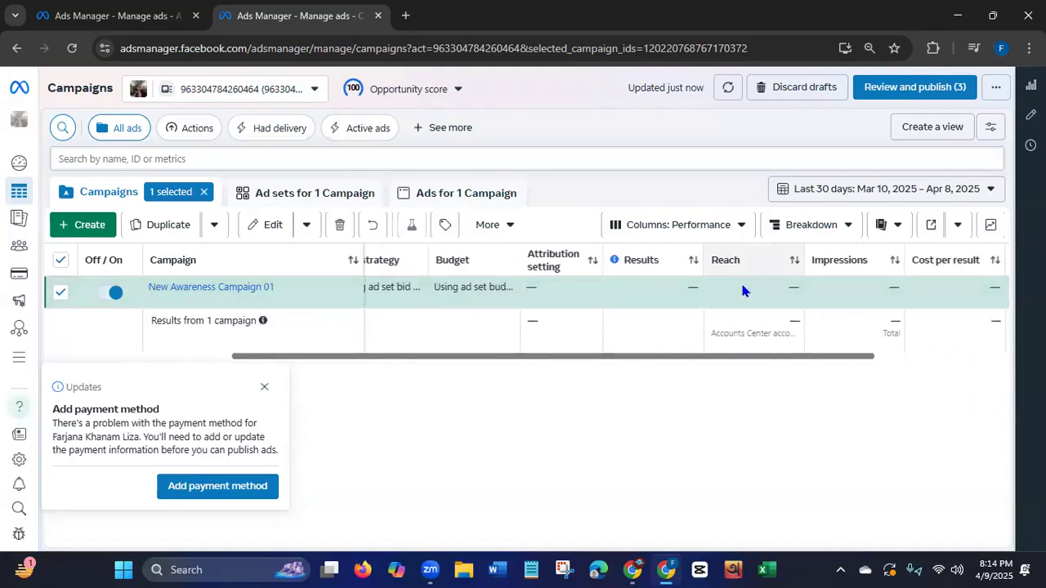
drag(818, 359, 999, 358)
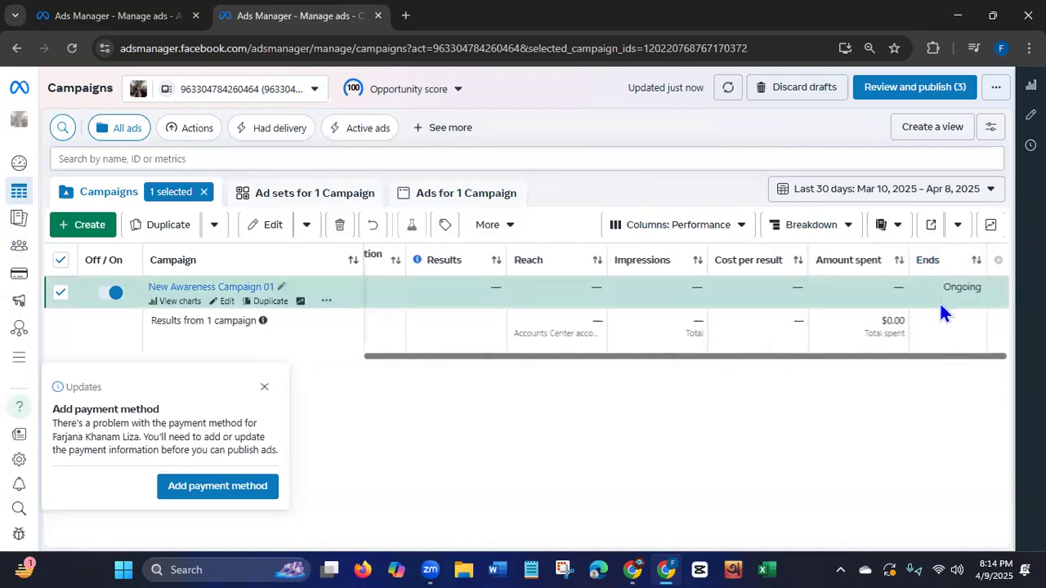
drag(923, 363, 546, 399)
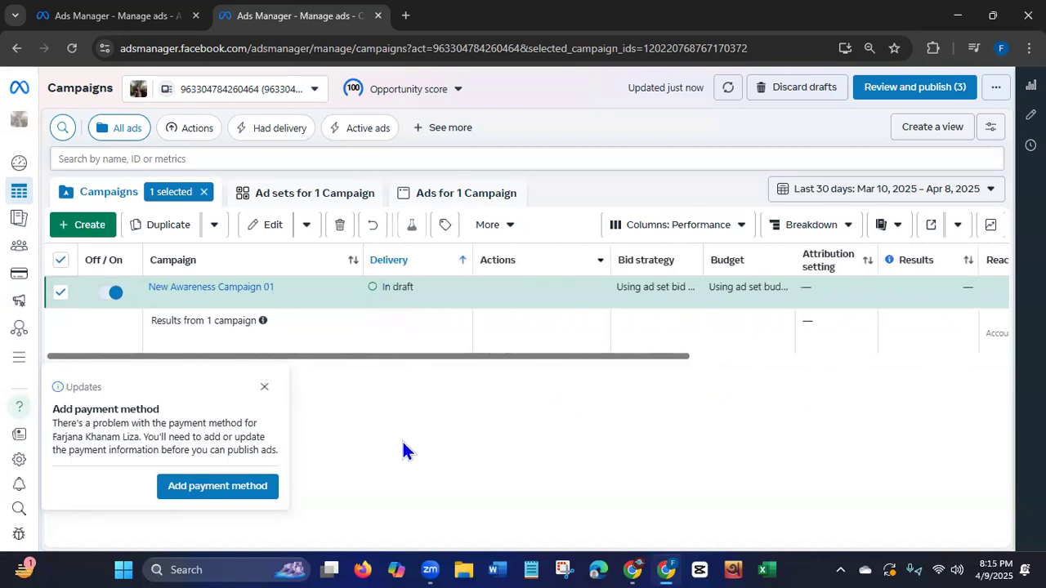
Dismiss the payment method notice and discard all unpublished drafts in the ad account.
click(264, 386)
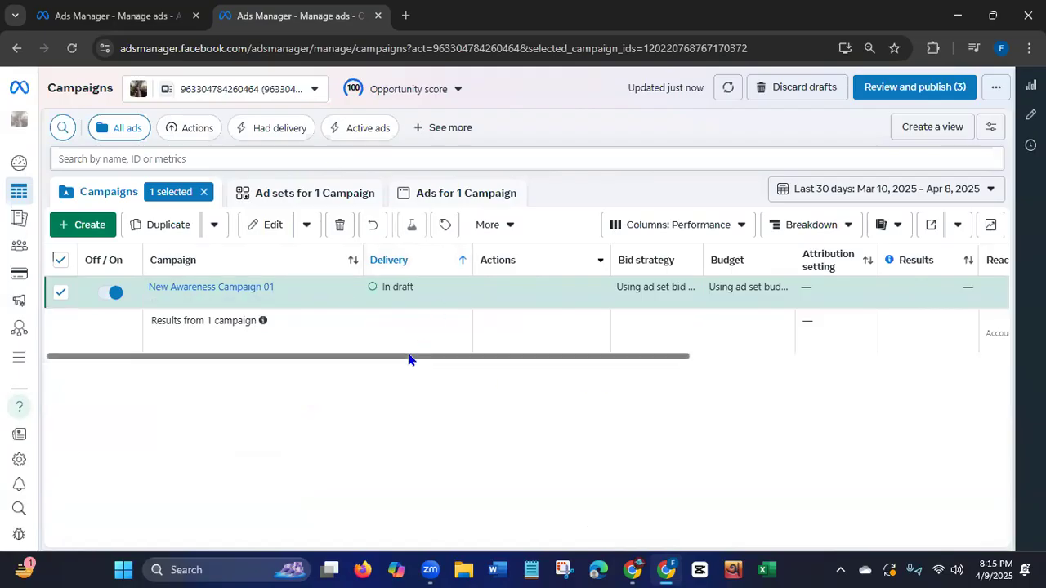
click(783, 96)
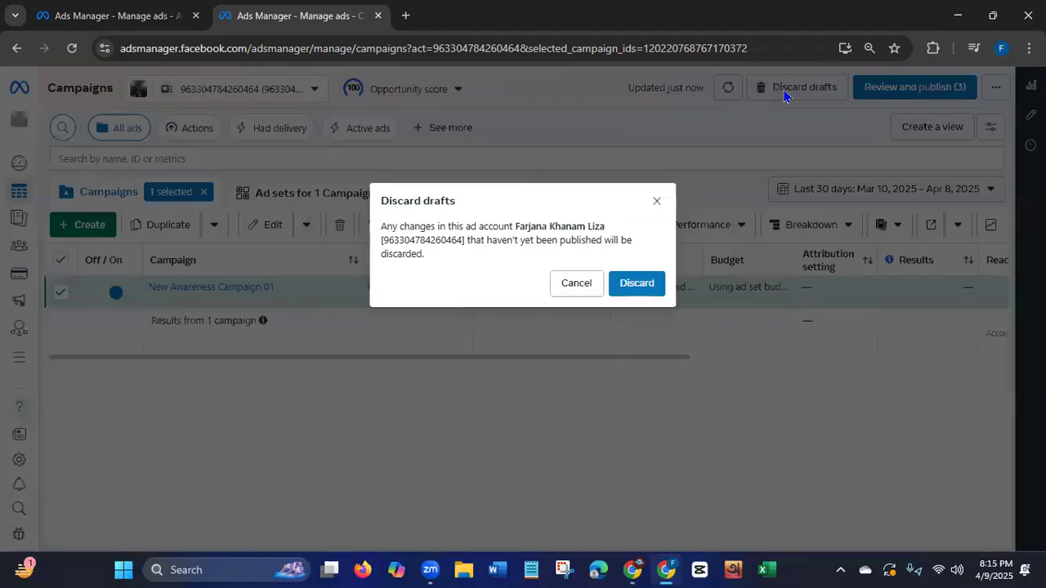
click(645, 286)
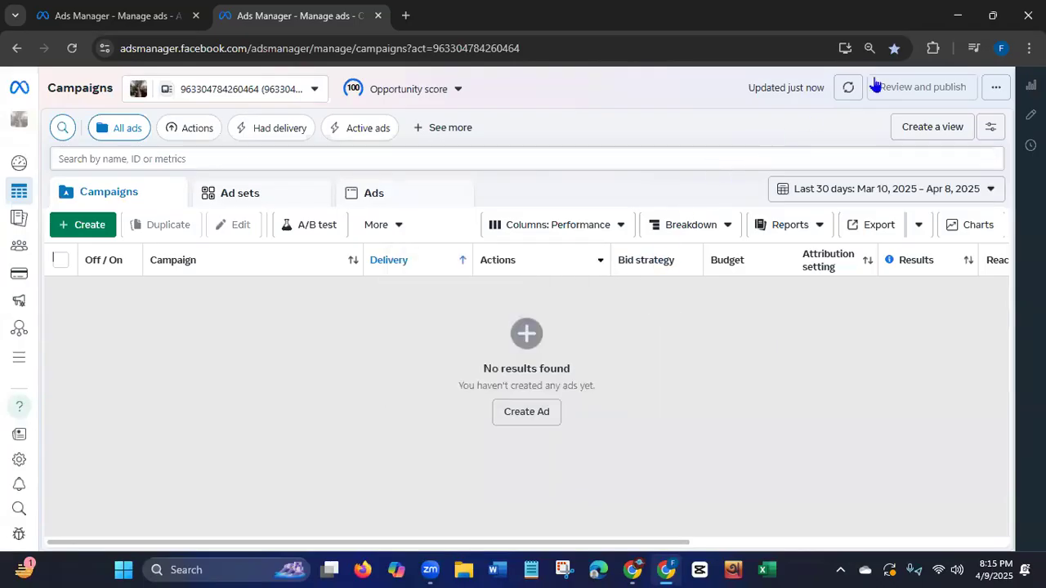
Close the browser window with both Ads Manager tabs and refresh the Windows desktop.
click(1029, 15)
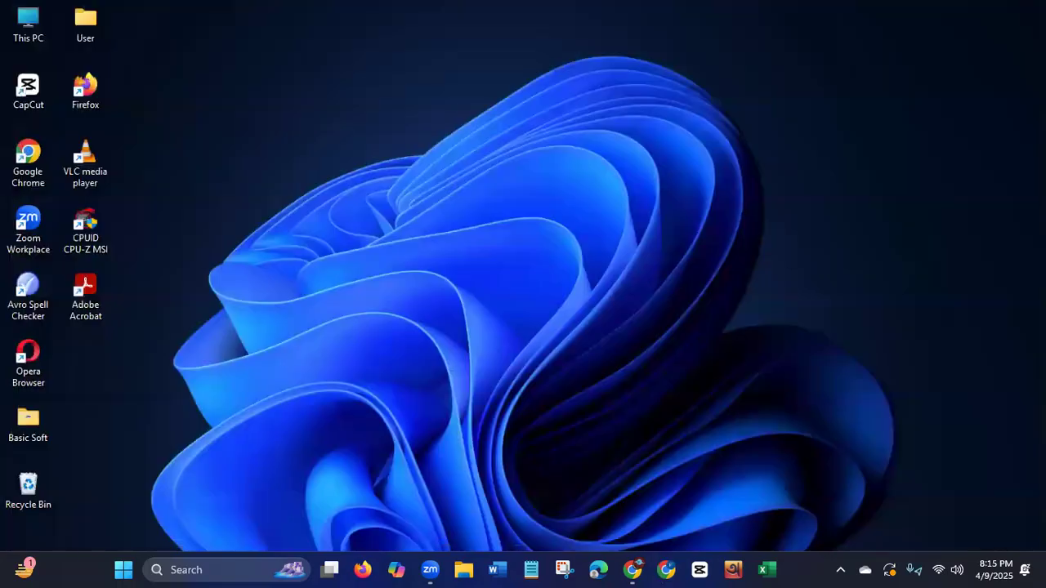
right_click(654, 154)
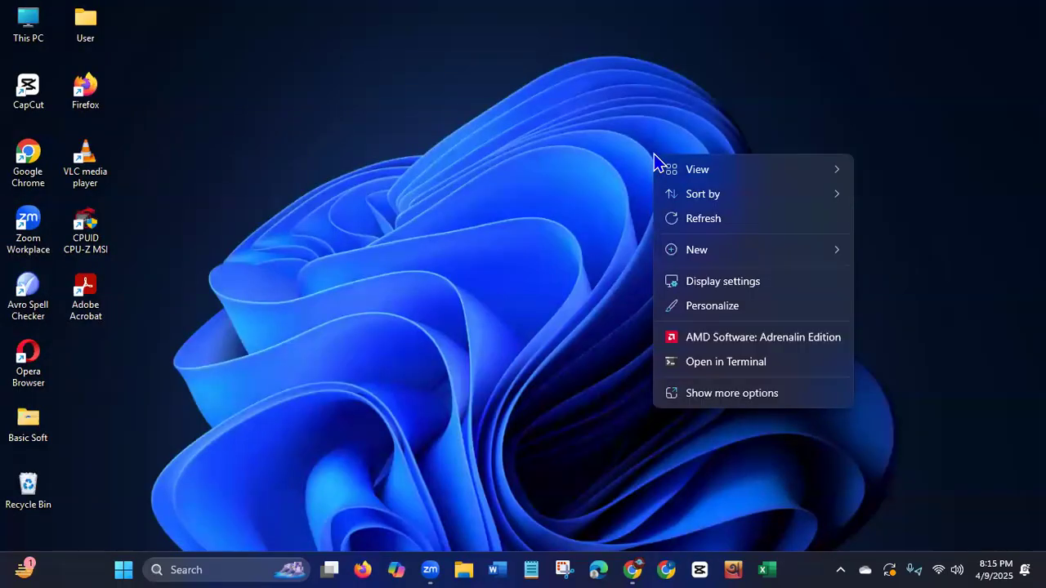
click(679, 219)
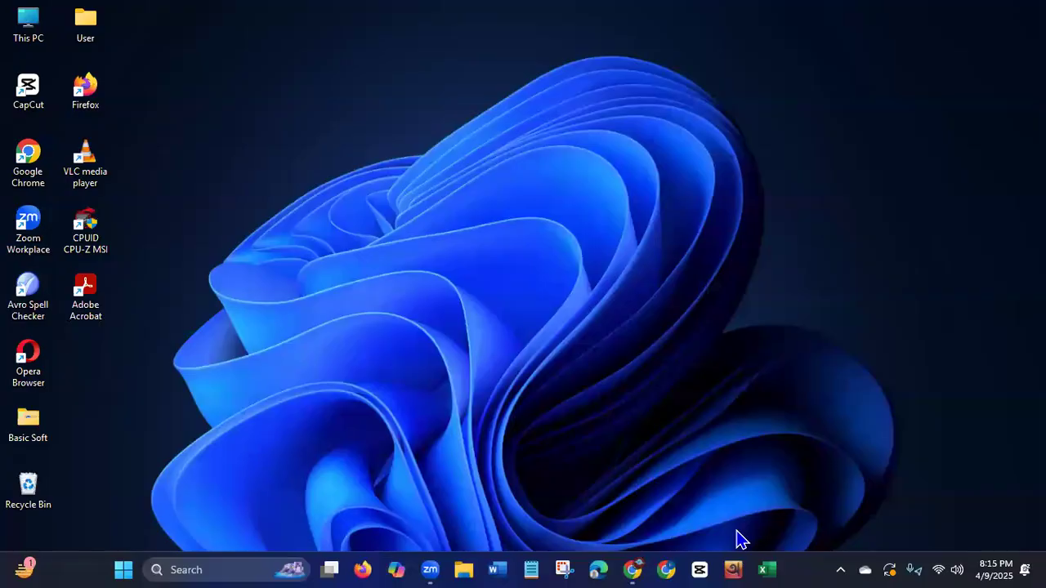